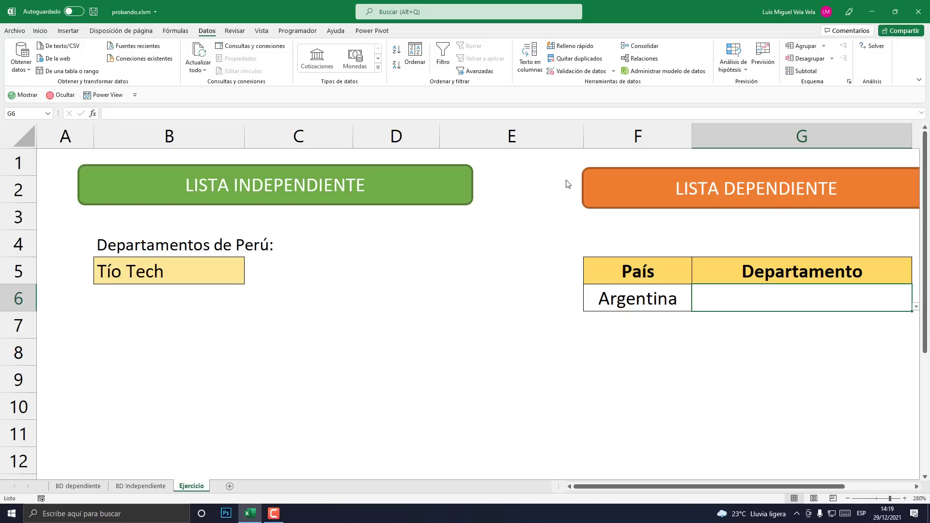
- Undo the last change and set cell B5 to Perú from its dropdown
key(ctrl+z)
click(228, 271)
click(249, 280)
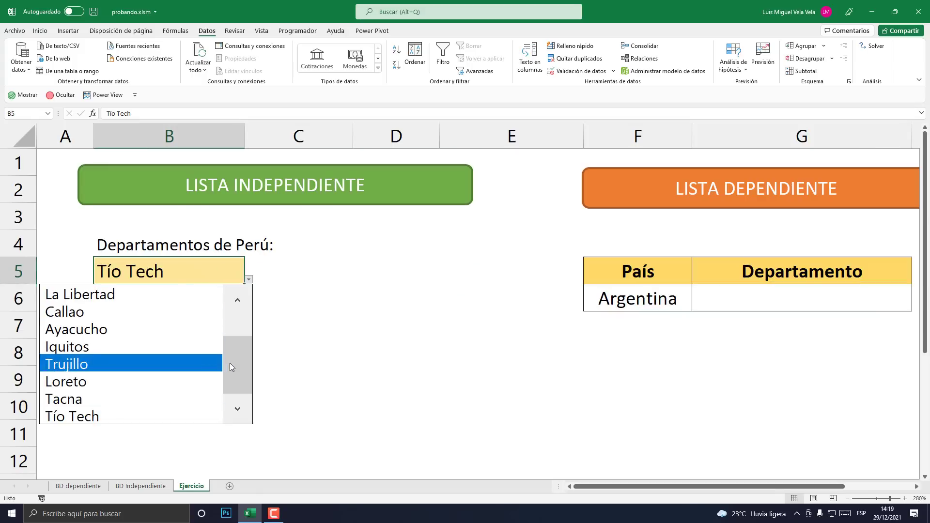
scroll(150, 315, up, 1)
click(103, 296)
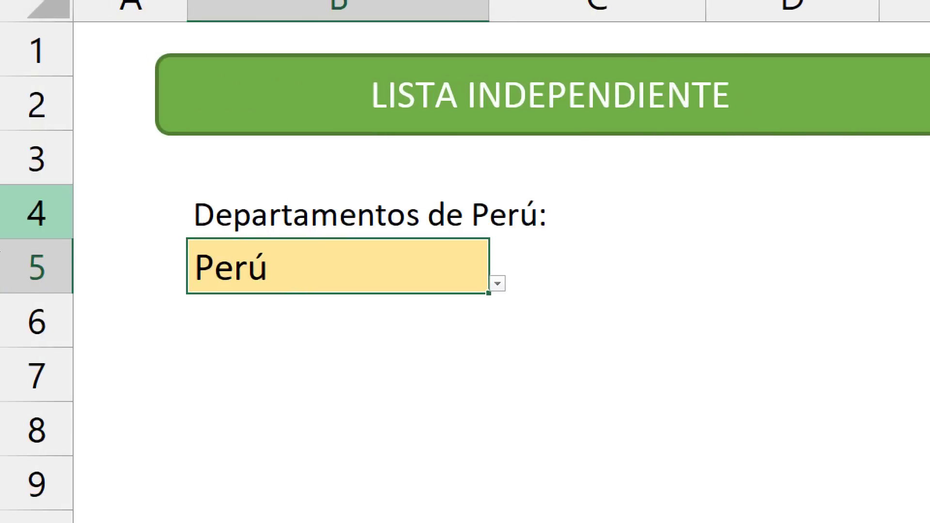
- Recheck B5's department list without changing it, then show the BD Independiente sheet
click(249, 280)
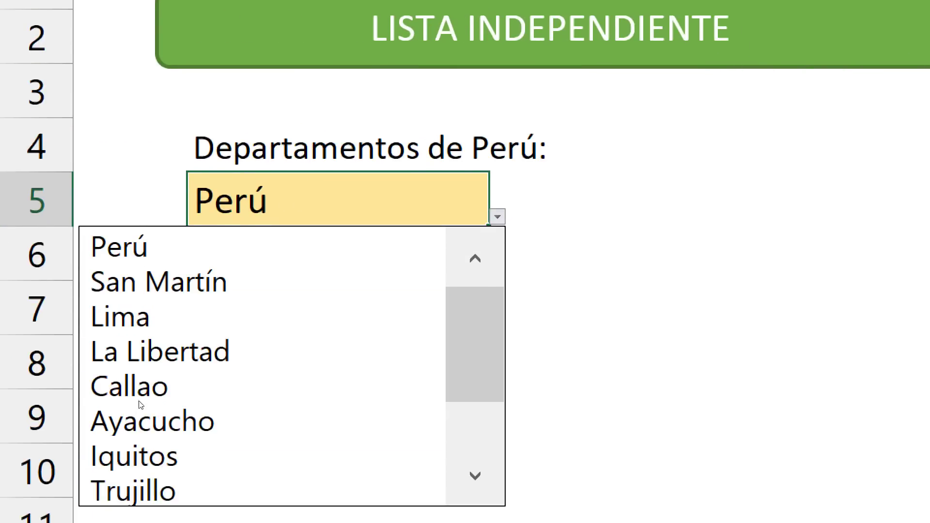
scroll(239, 353, down, 1)
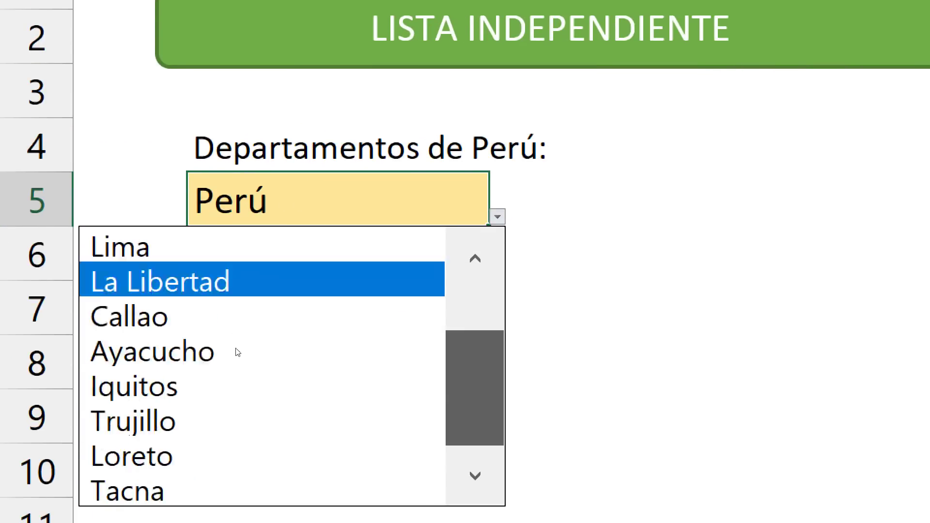
scroll(160, 339, up, 1)
key(Escape)
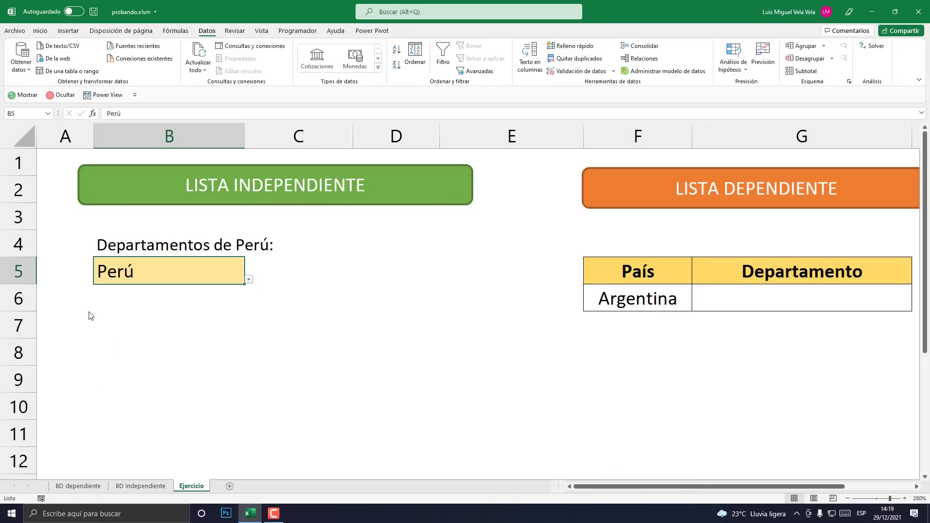
click(154, 487)
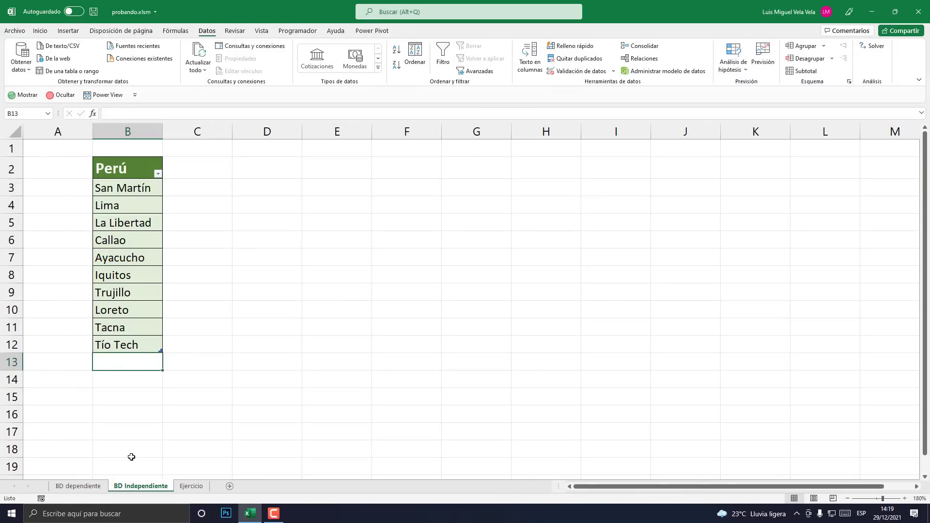
- Add a new person's name in B13, below Tío Tech, on BD Independiente
click(190, 487)
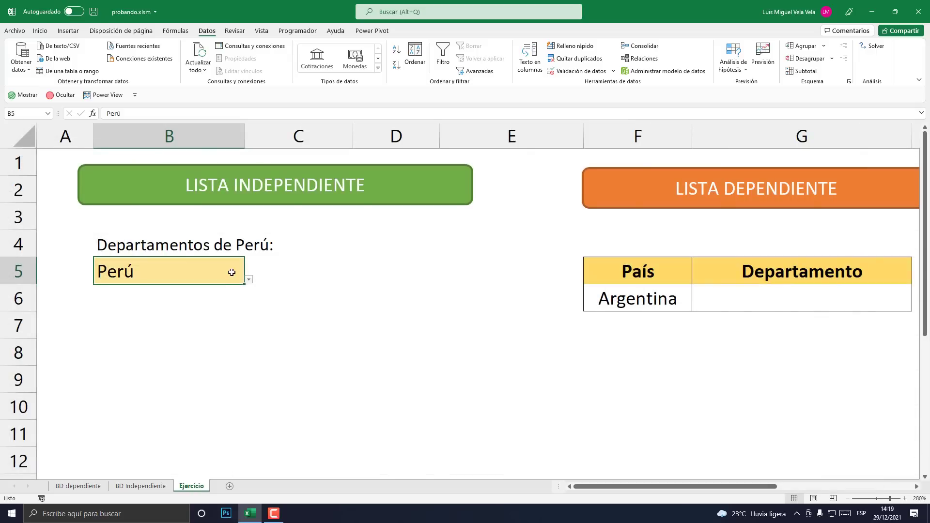
click(148, 486)
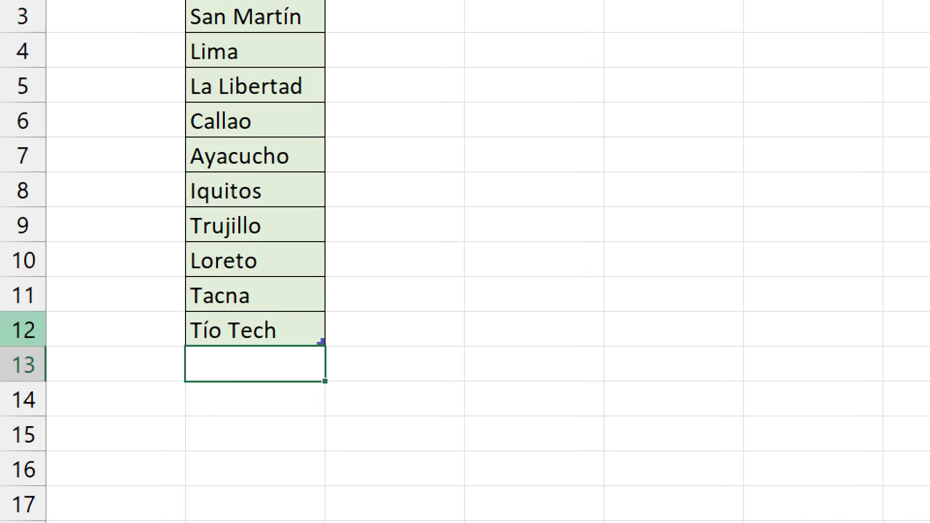
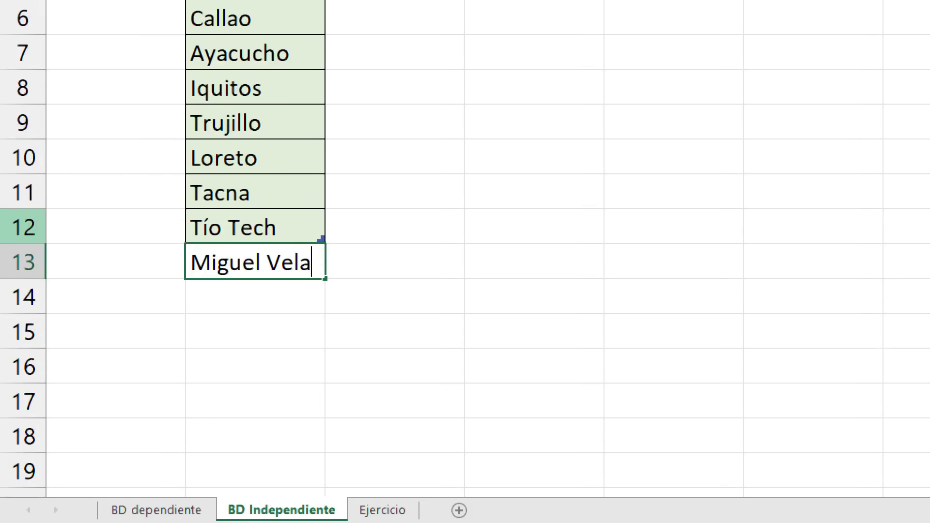
key(Return)
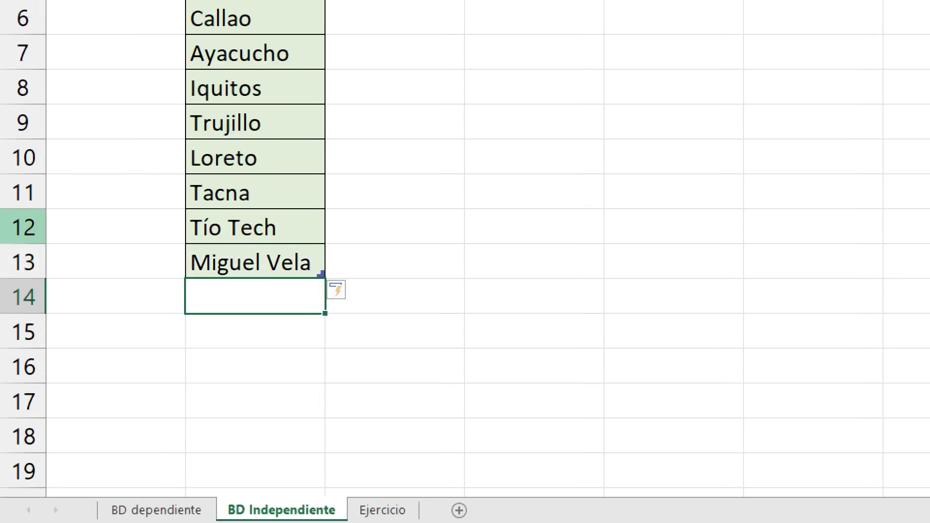
- Pick the newly added name from B5's dropdown on the Ejercicio sheet
click(383, 510)
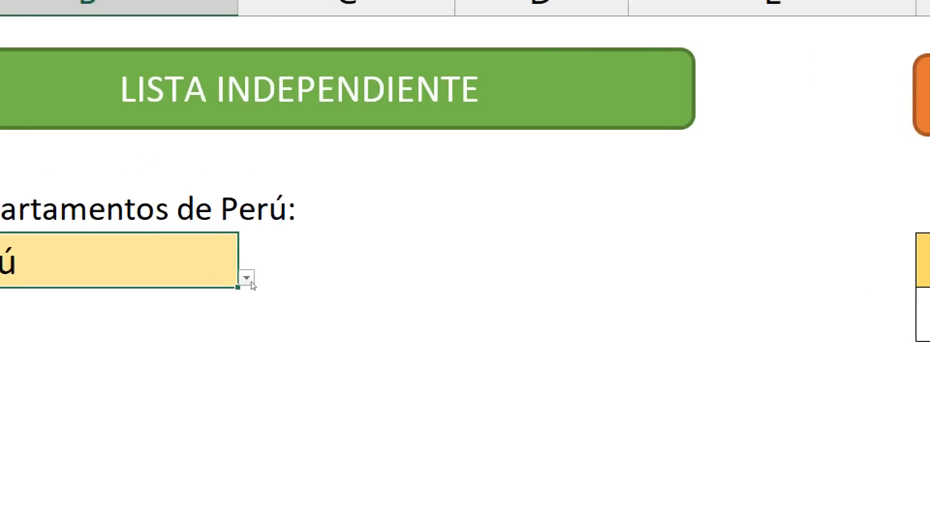
key(Right)
click(253, 280)
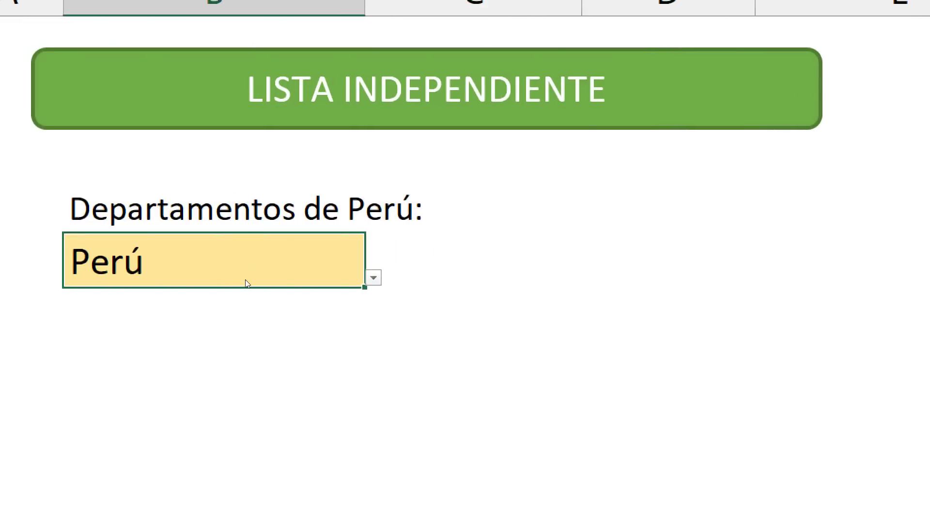
key(alt+Down)
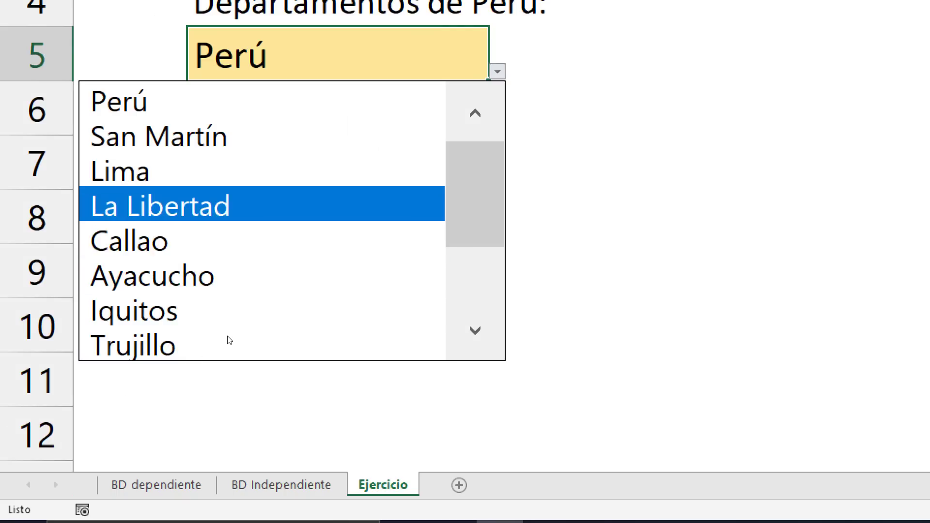
drag(461, 195, 462, 316)
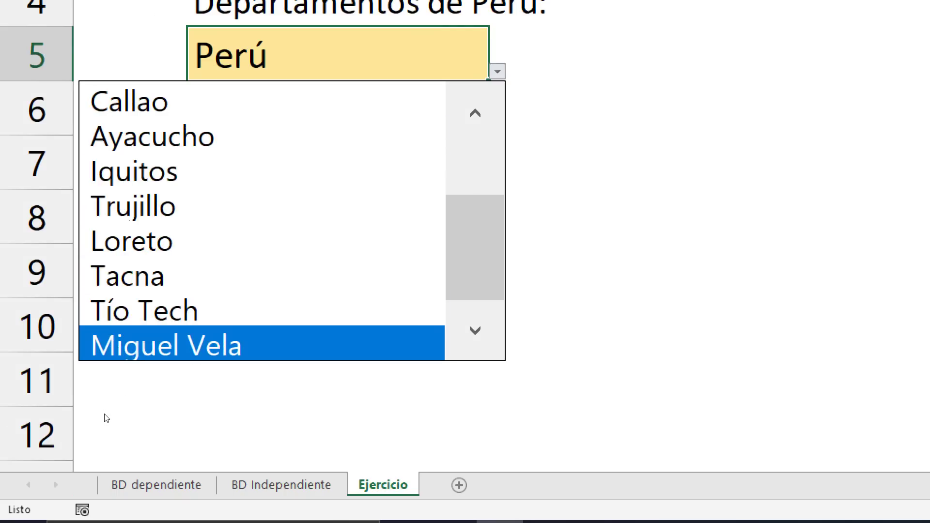
click(149, 343)
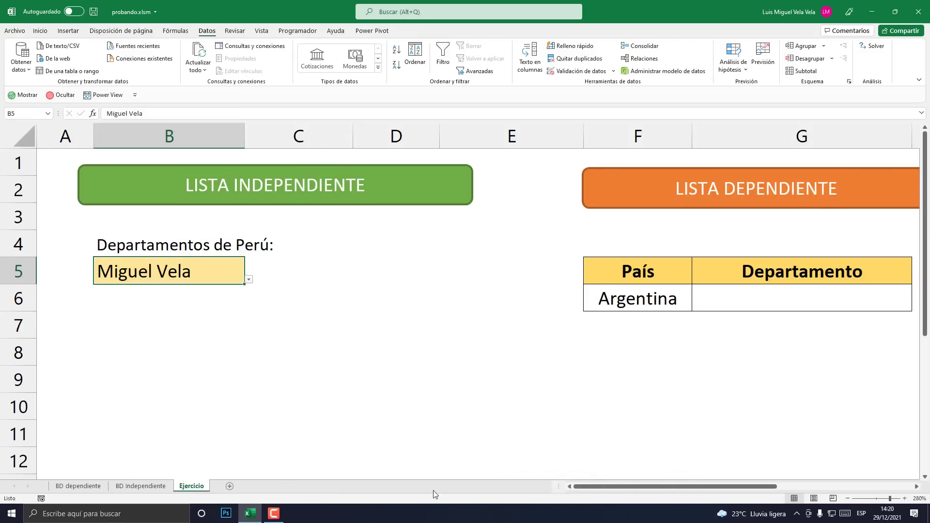
- Set País F6 to Perú and Departamento G6 to San Martín
drag(758, 487, 812, 486)
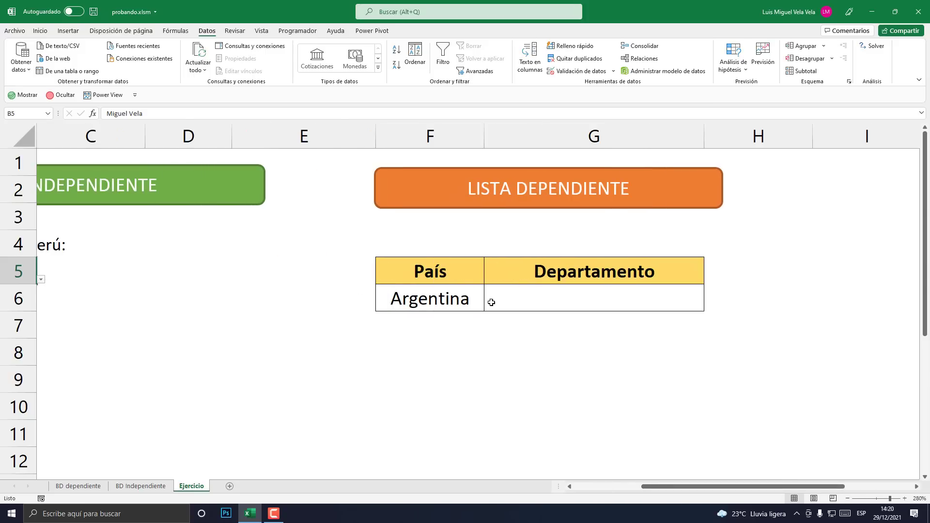
click(458, 297)
click(489, 306)
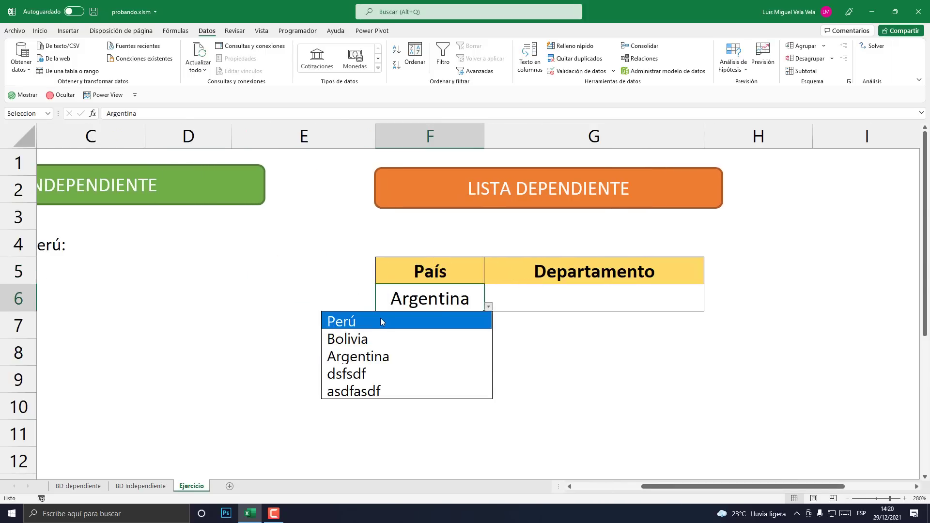
click(443, 304)
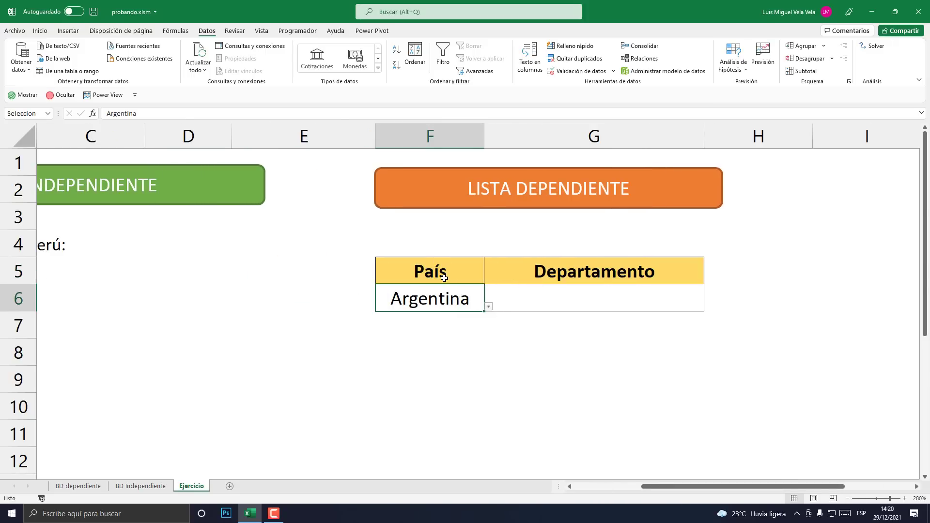
click(488, 306)
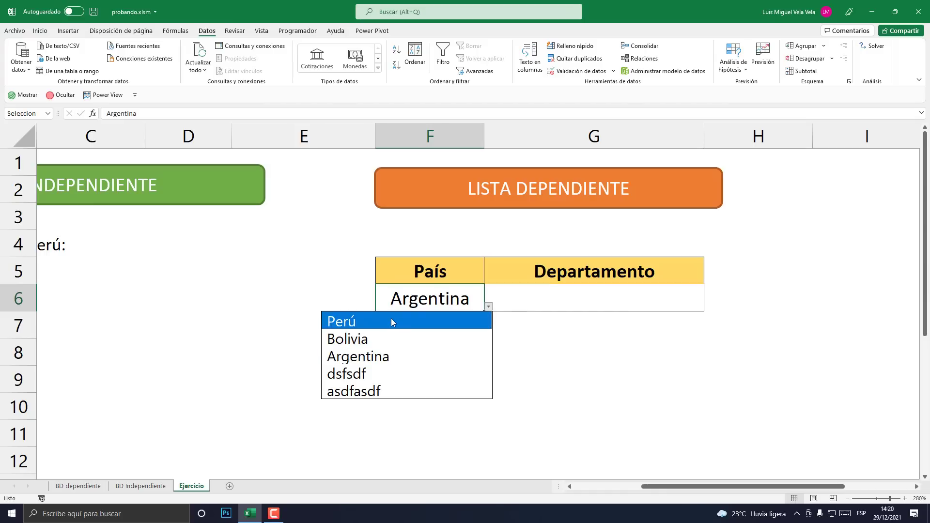
click(362, 323)
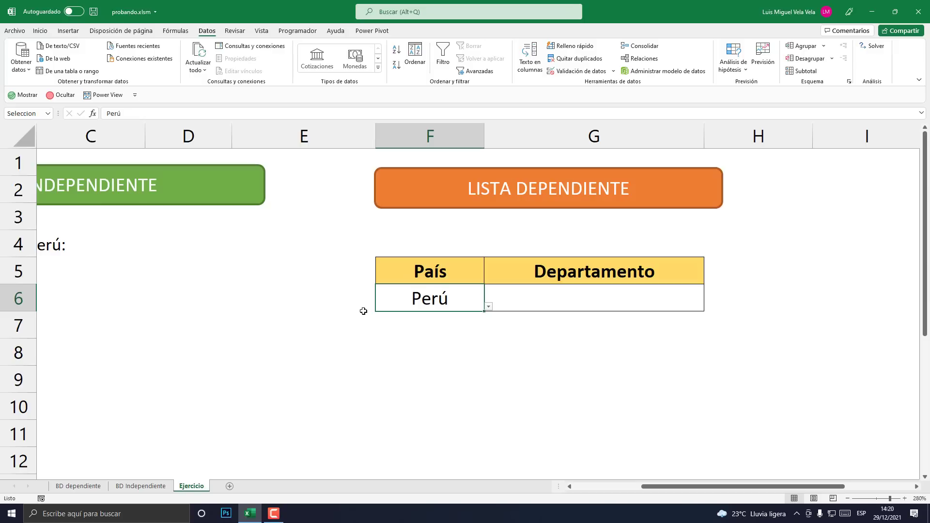
click(598, 291)
click(708, 307)
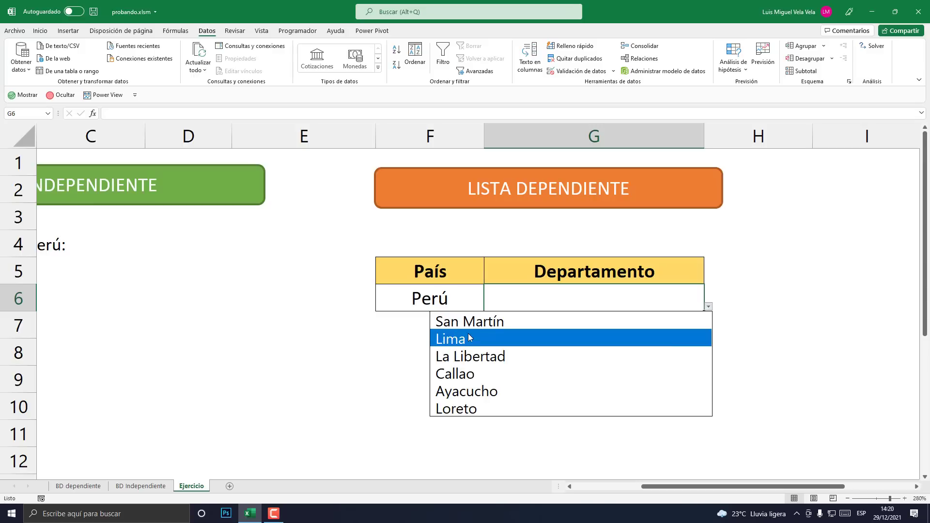
click(494, 324)
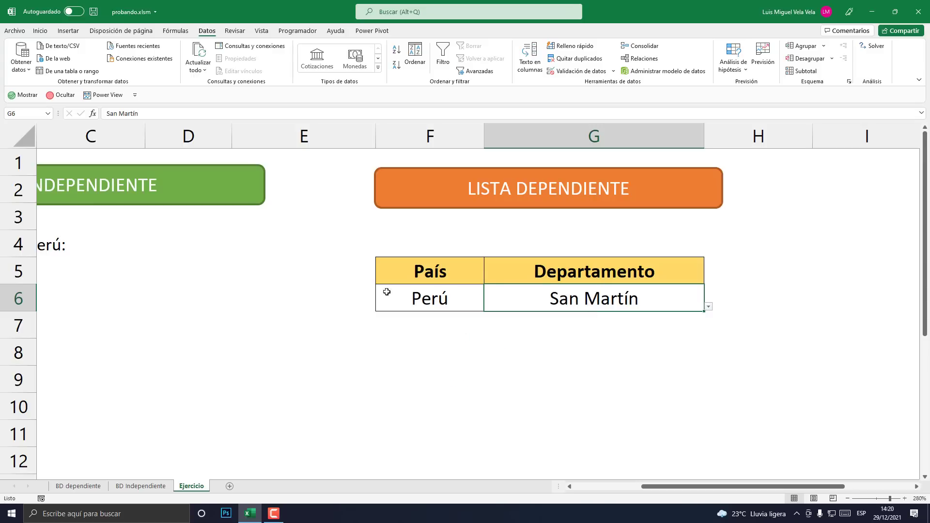
- Change País F6 to Bolivia and choose Beni as G6's Departamento
click(426, 291)
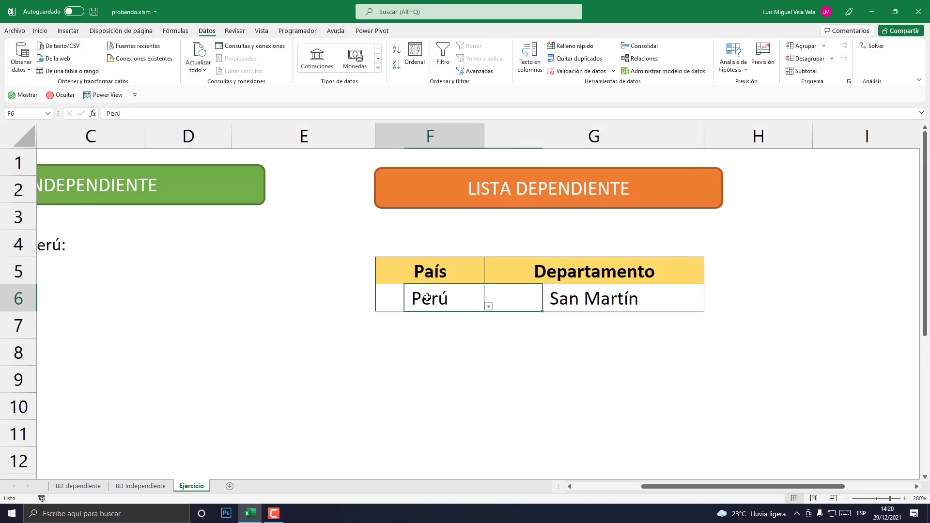
click(488, 307)
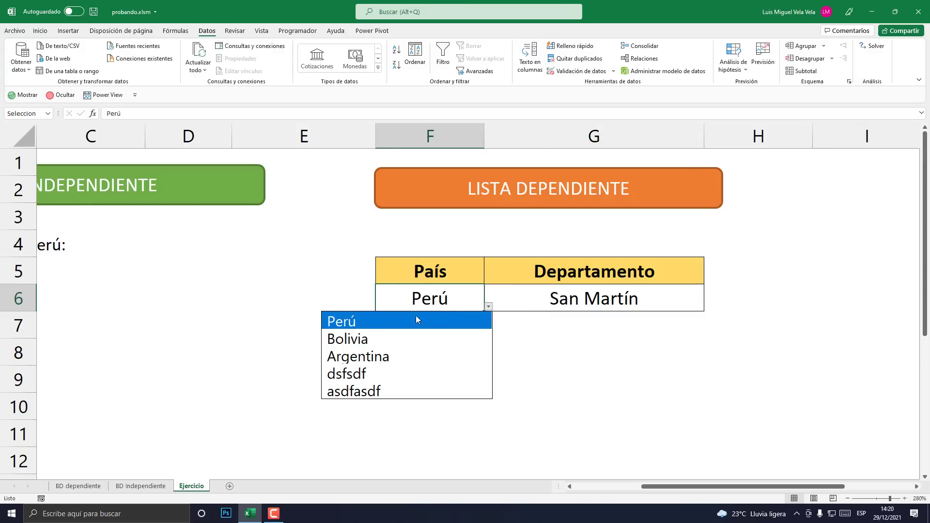
click(367, 339)
click(624, 304)
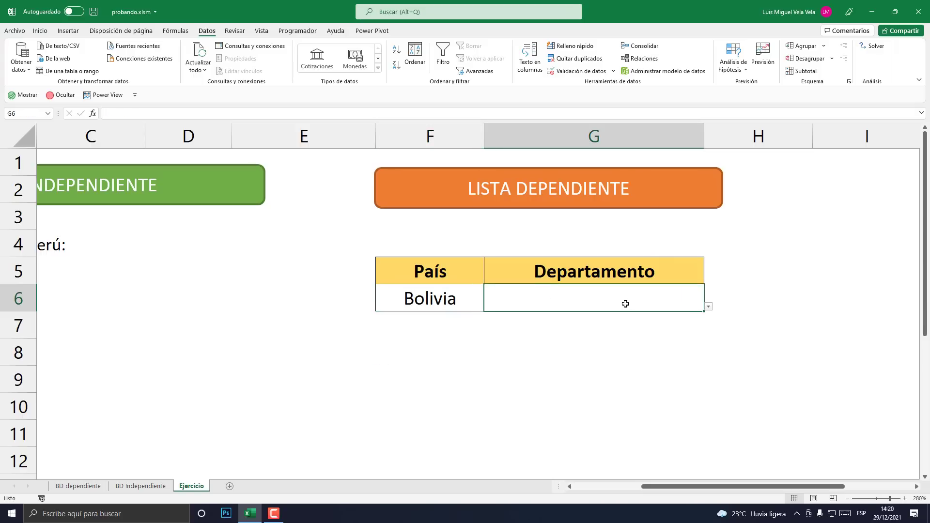
click(709, 306)
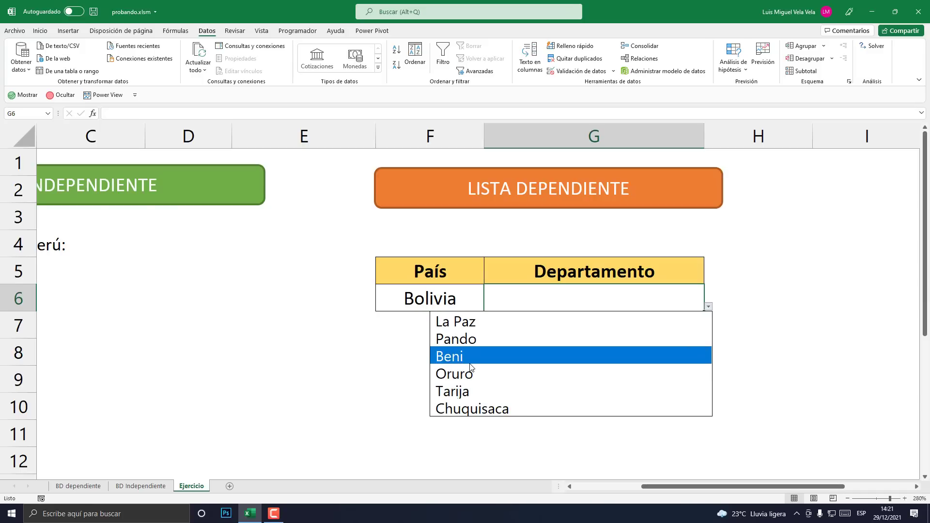
click(502, 356)
click(524, 352)
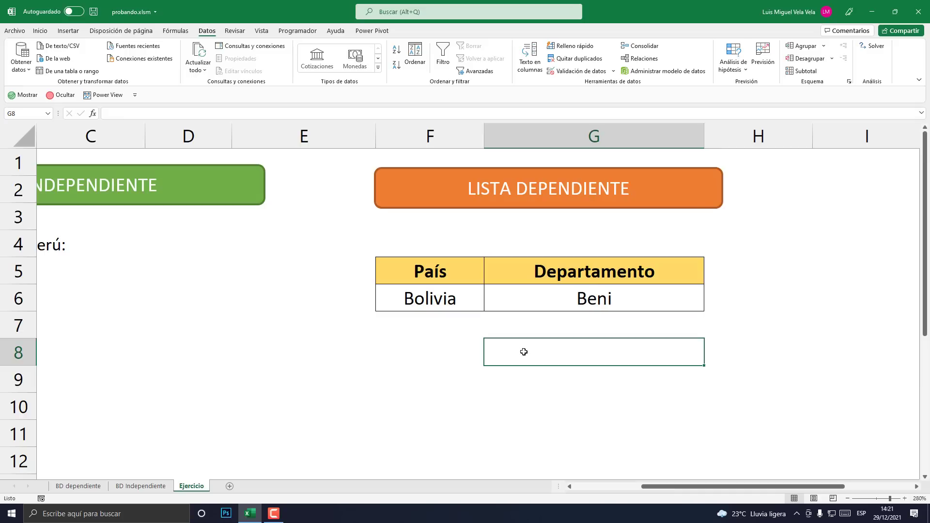
- Review the country and province range D6:G12 on the BD dependiente sheet
click(148, 486)
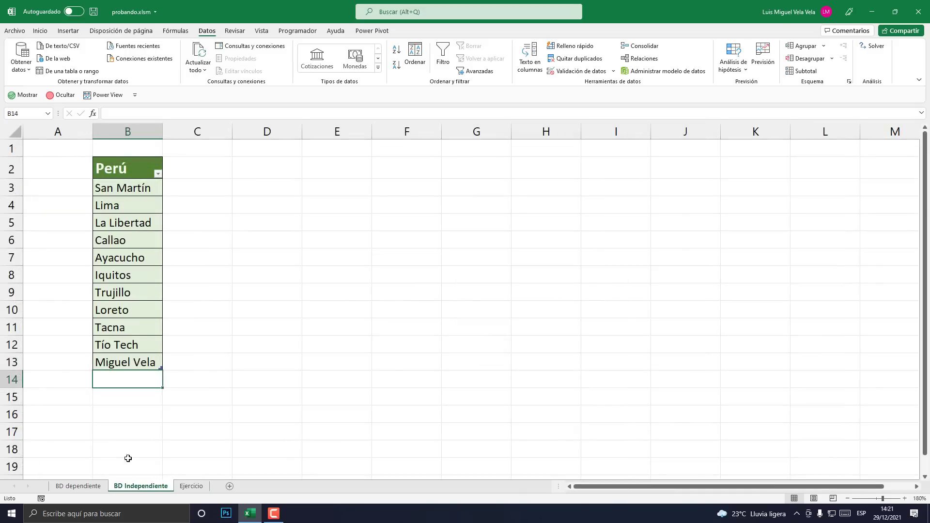
click(89, 482)
drag(166, 224, 396, 321)
click(905, 500)
click(904, 499)
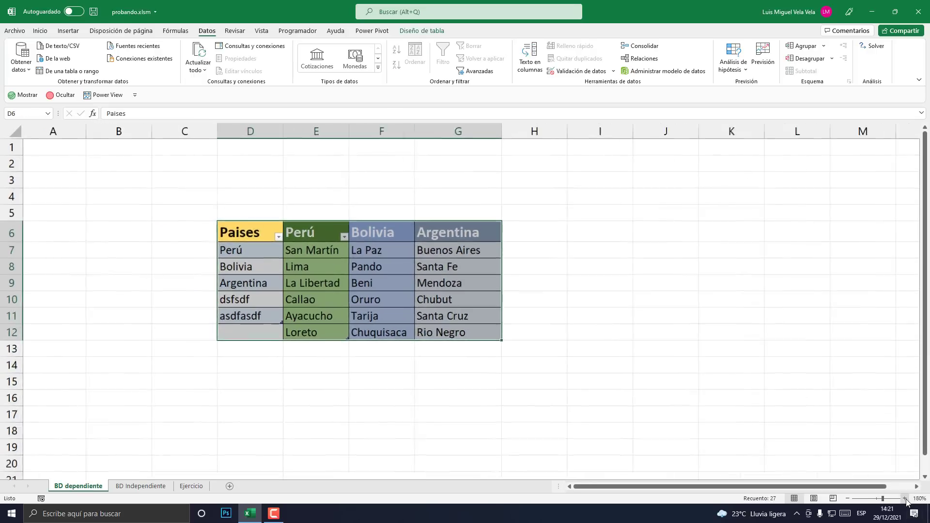
click(905, 499)
click(905, 500)
click(905, 499)
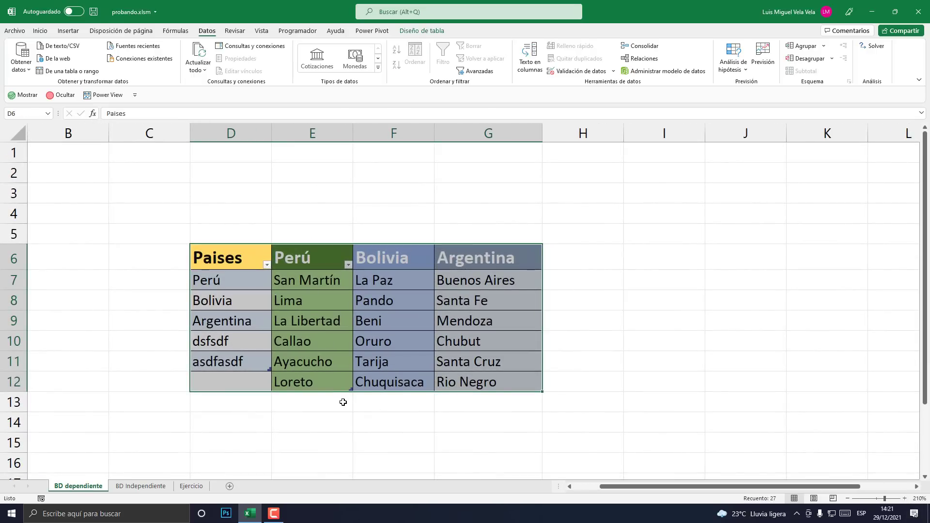
click(343, 401)
scroll(378, 411, down, 1)
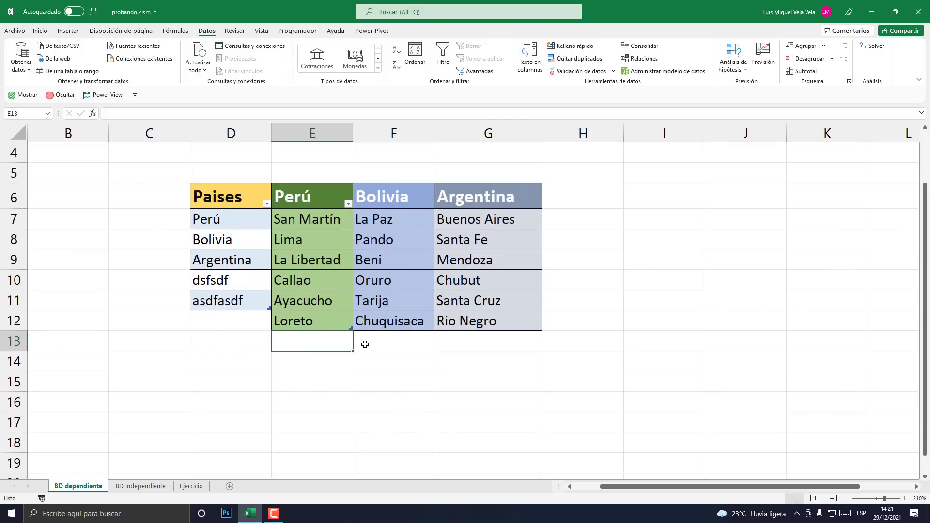
drag(227, 198, 484, 323)
click(443, 378)
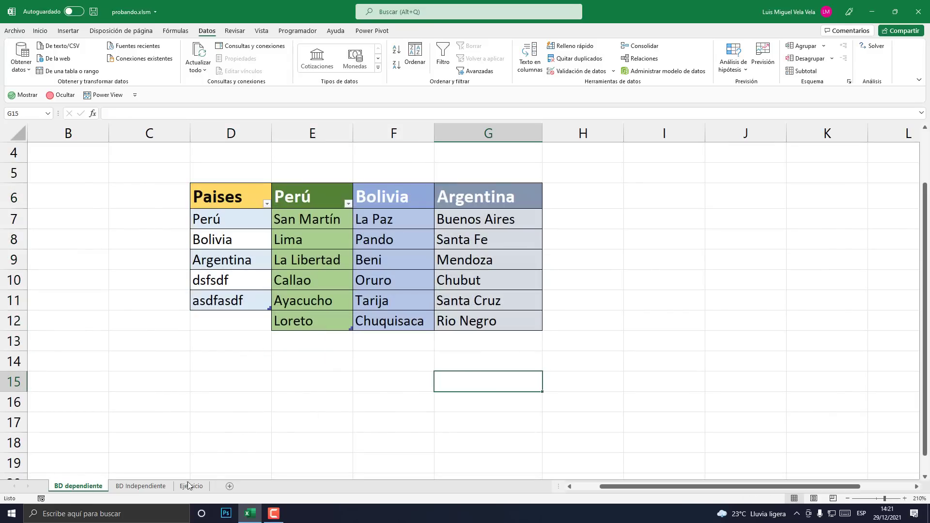
- Check the Bolivia and Beni cells F6 and G6 on Ejercicio, then open Windows search
click(156, 486)
click(191, 486)
click(516, 303)
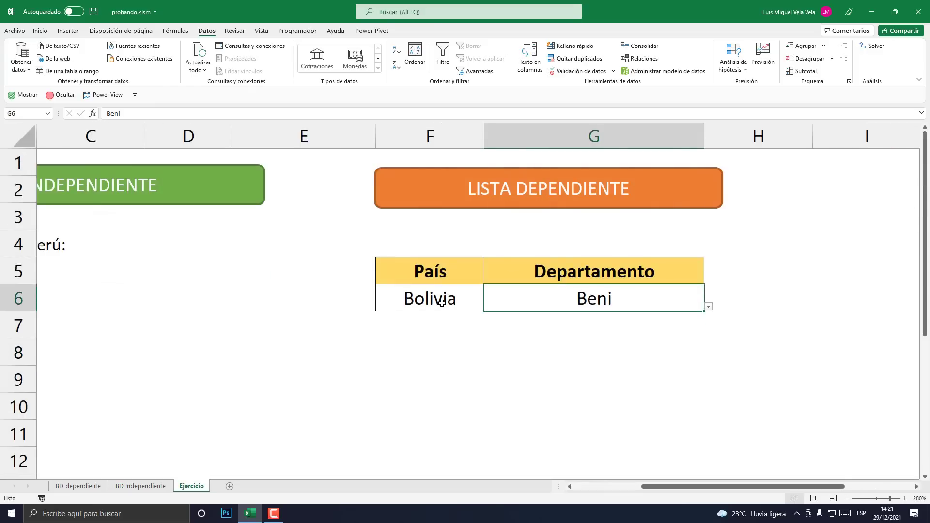
click(442, 304)
click(545, 300)
click(457, 300)
click(538, 301)
click(458, 298)
click(538, 297)
click(457, 282)
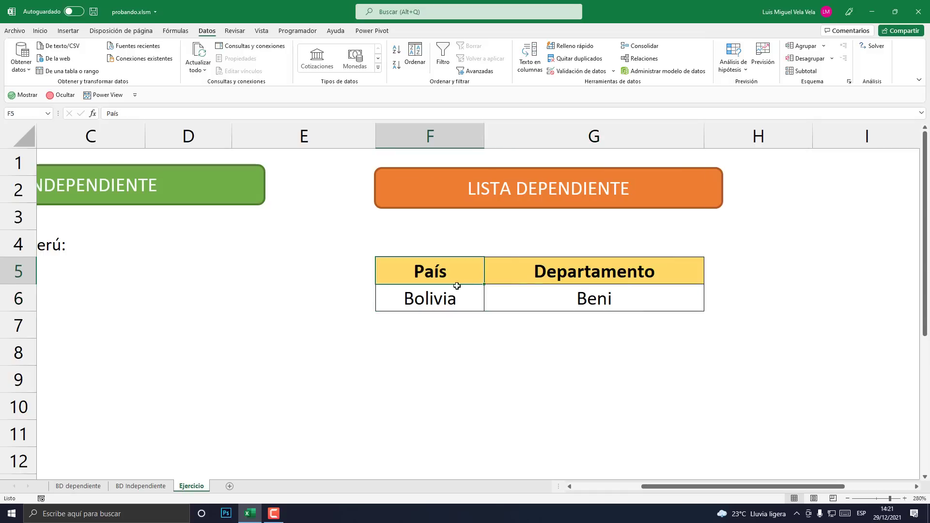
click(464, 296)
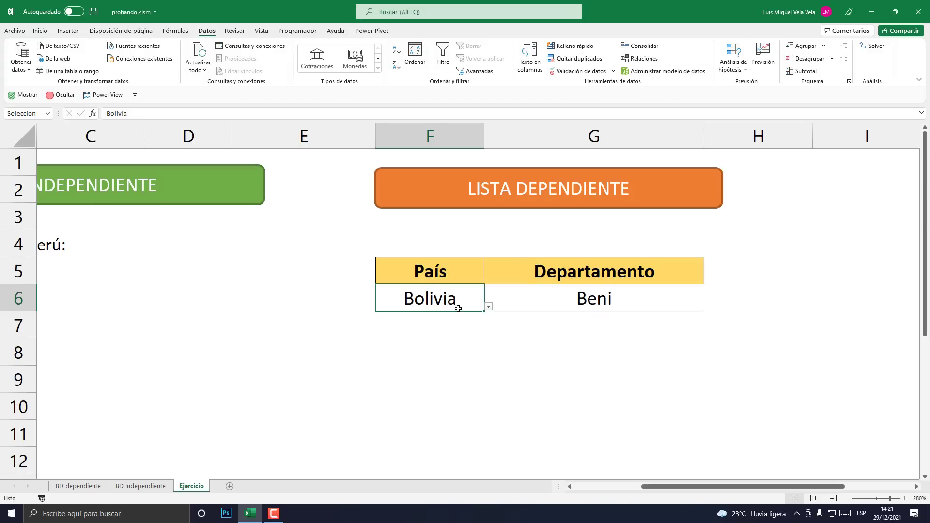
click(101, 514)
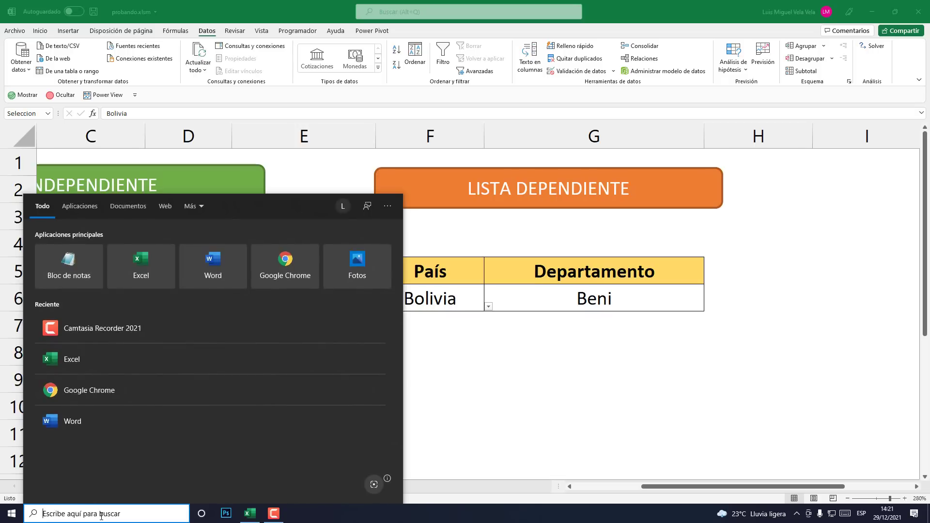
- Launch Excel from search, create blank workbook Libro3, and show its Archivo page
text(Excel)
key(Return)
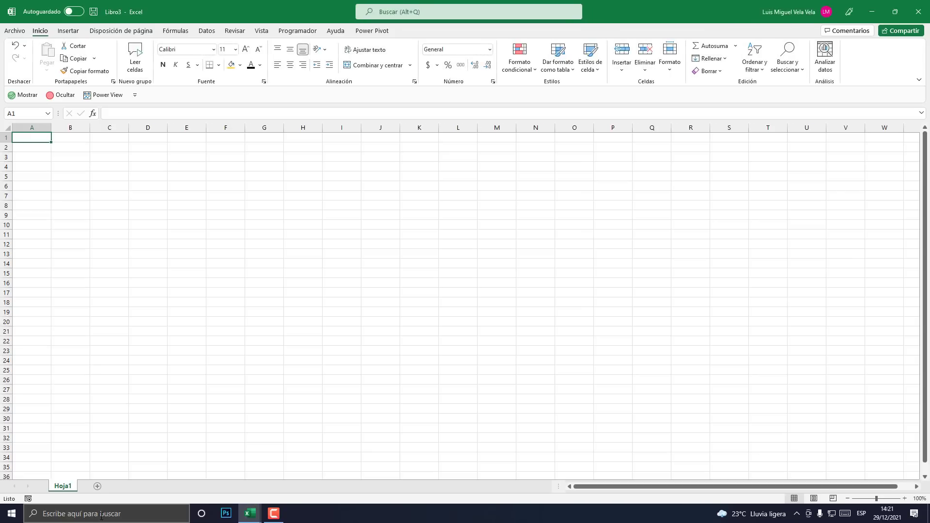
click(108, 224)
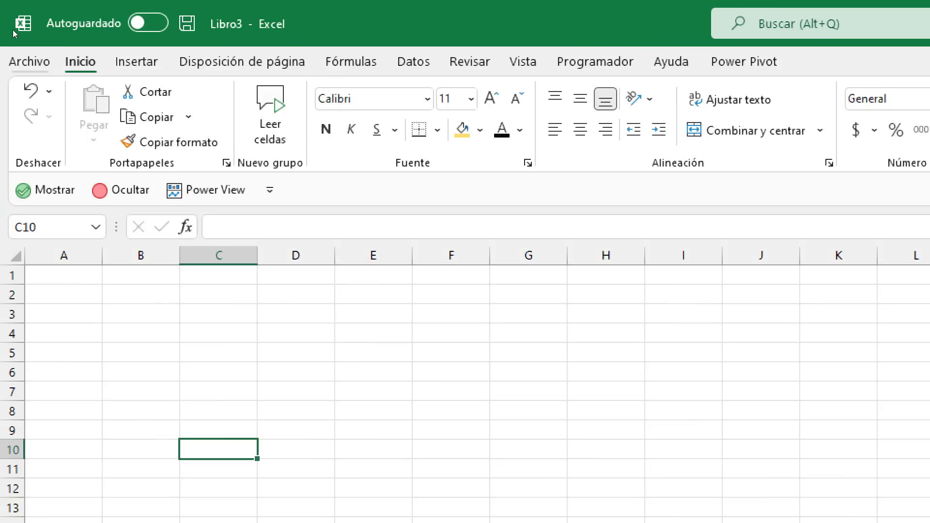
click(26, 60)
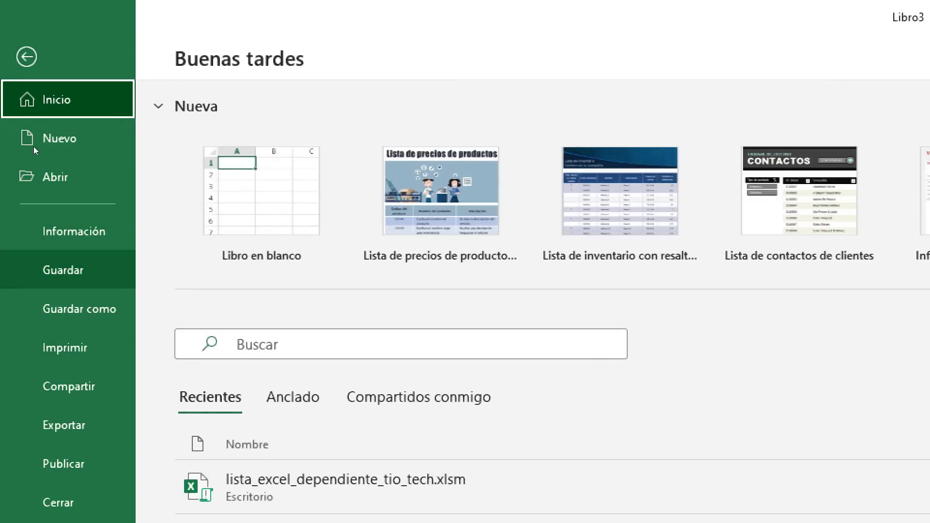
- Save to Escritorio as Libro de Excel habilitado para macros named lista_dependiente2022
click(81, 305)
click(277, 389)
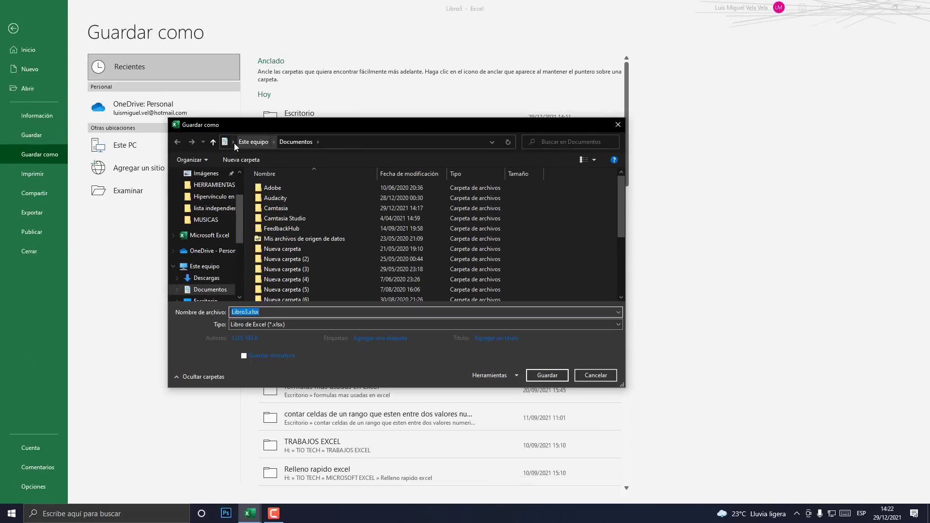
click(233, 142)
click(240, 155)
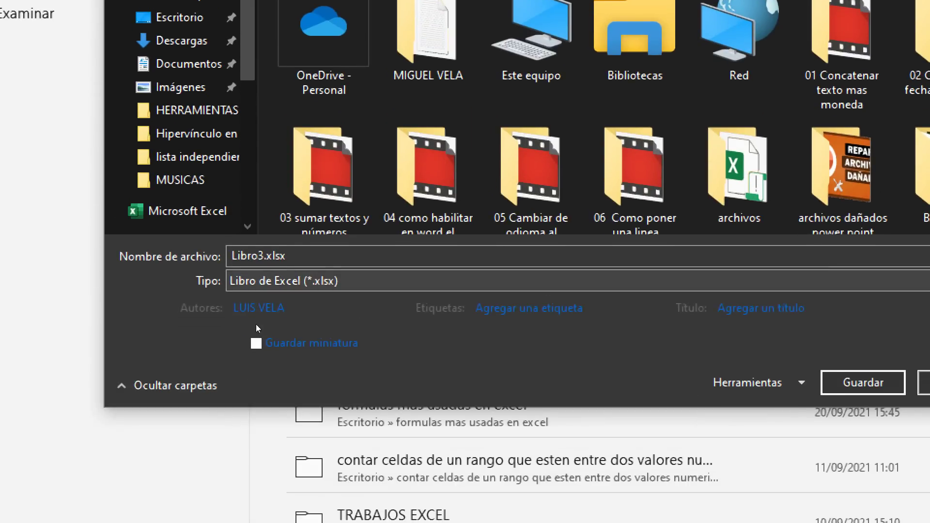
click(257, 281)
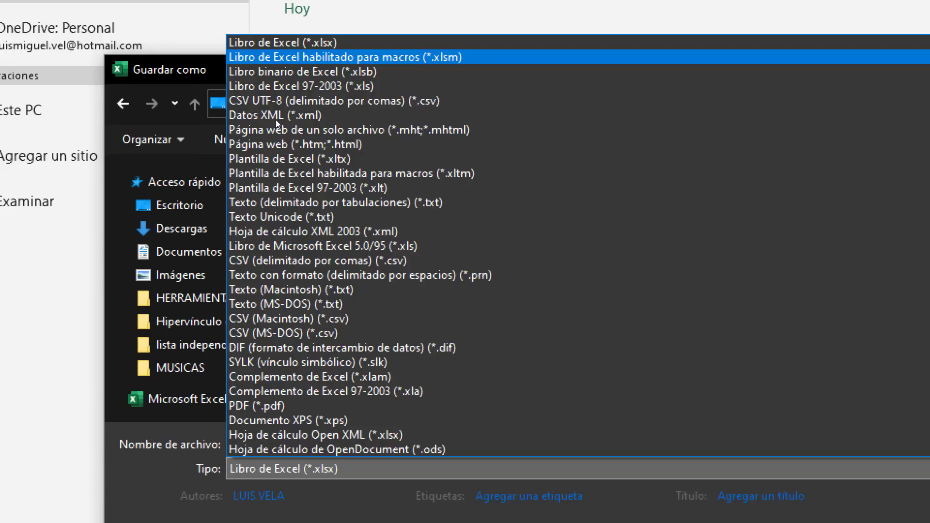
key(Return)
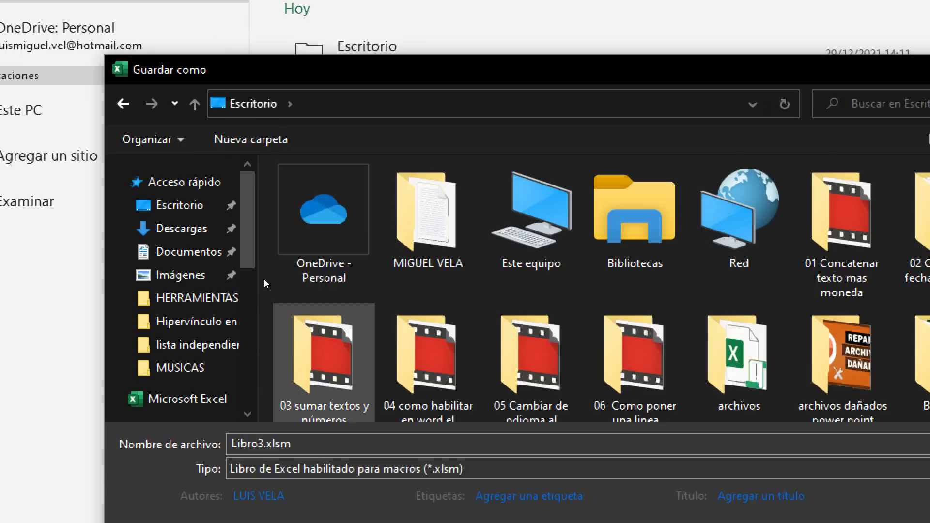
click(244, 330)
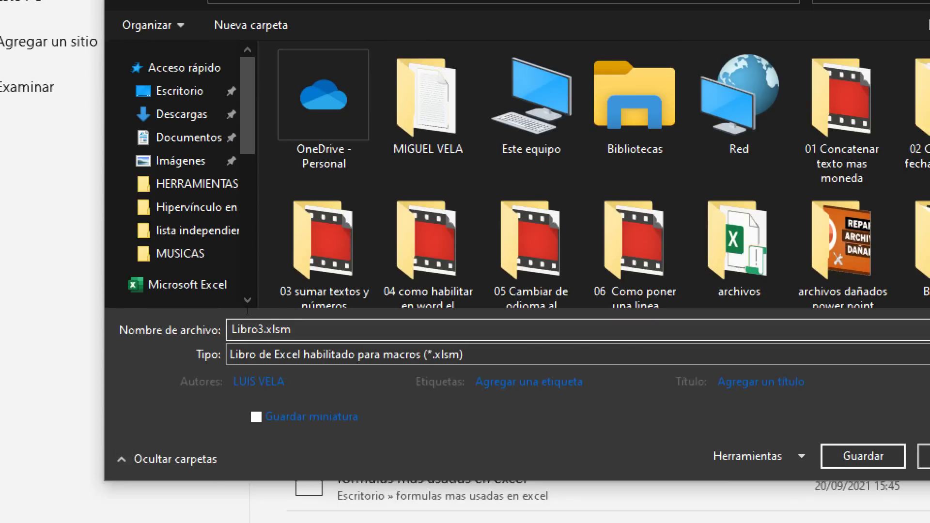
drag(264, 330, 218, 312)
text(lista_depen)
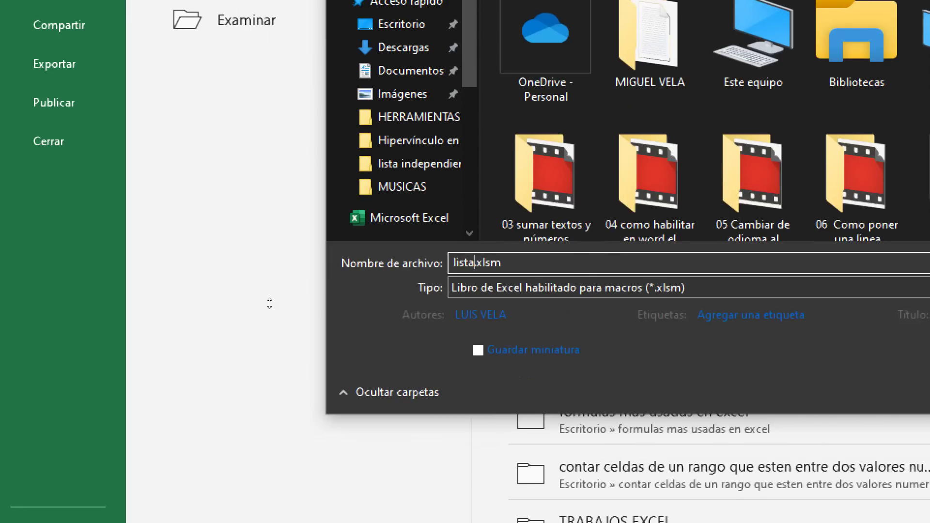
text(diente)
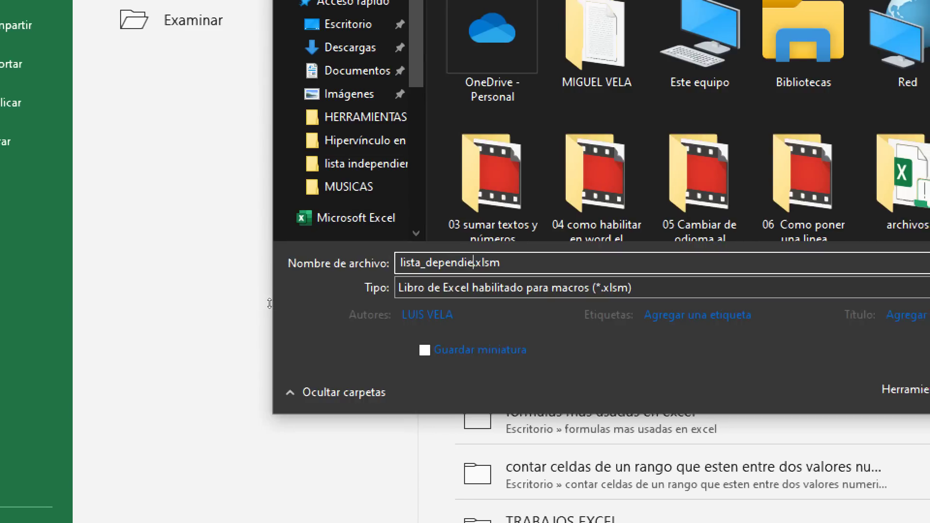
text(2022)
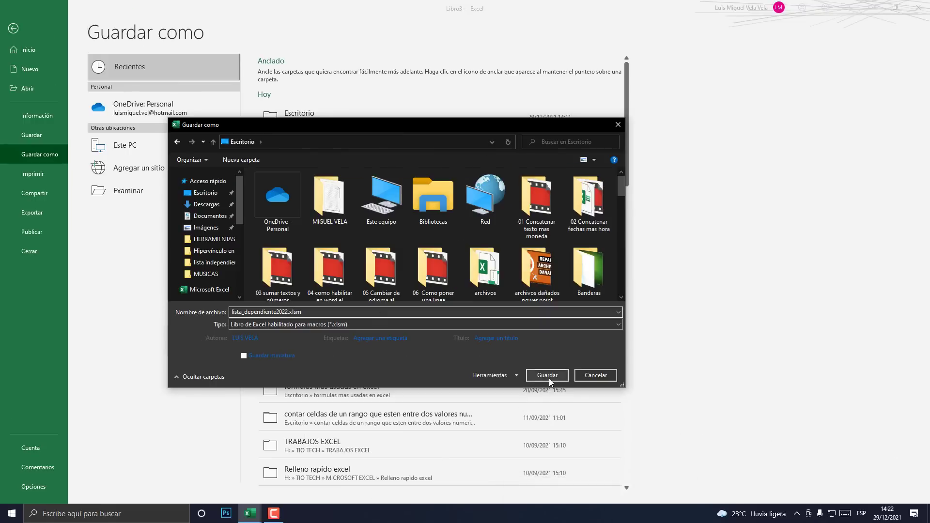
click(549, 380)
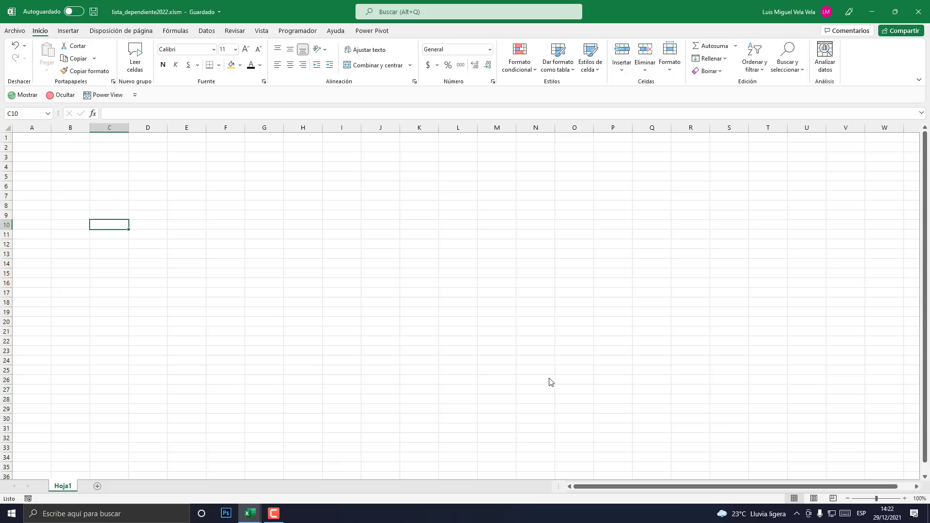
- Zoom in and enter the heading Paises in cell B2
click(904, 499)
click(904, 499)
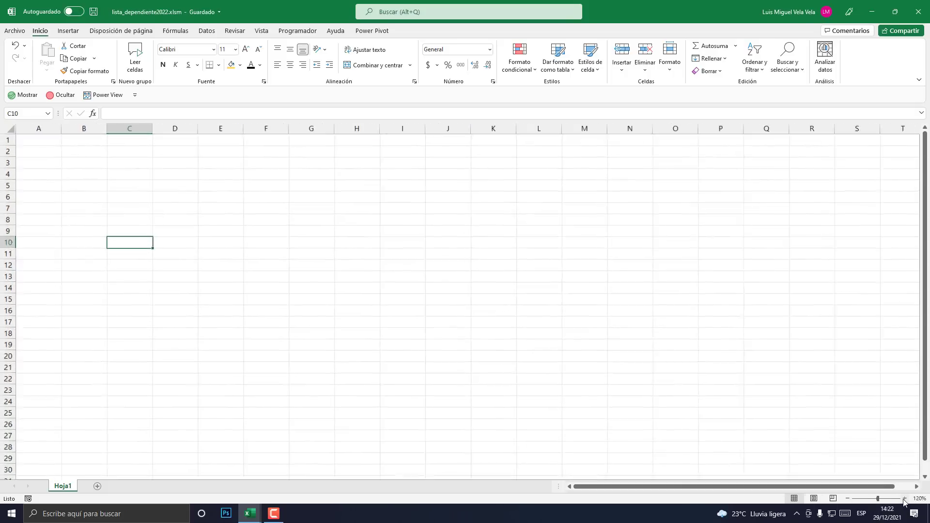
triple_click(905, 499)
triple_click(905, 500)
triple_click(905, 499)
triple_click(905, 499)
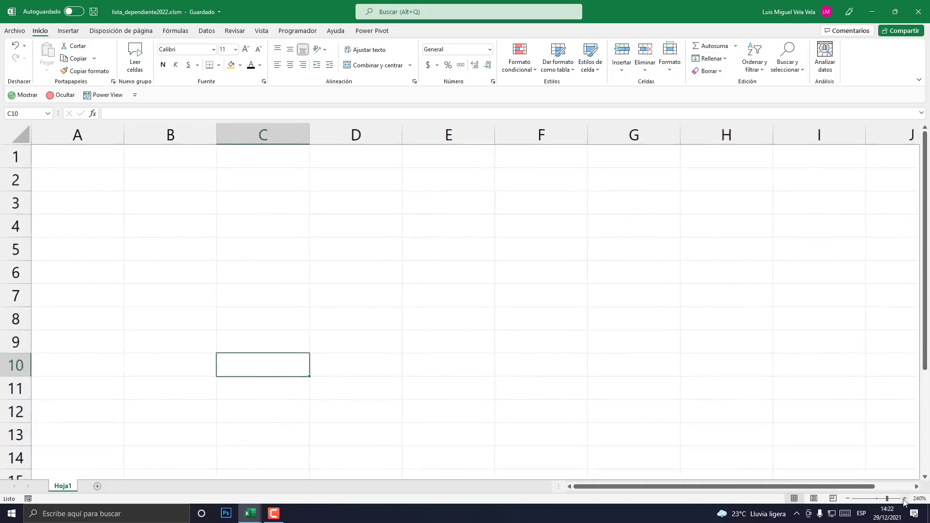
triple_click(905, 499)
triple_click(905, 499)
triple_click(905, 499)
double_click(905, 499)
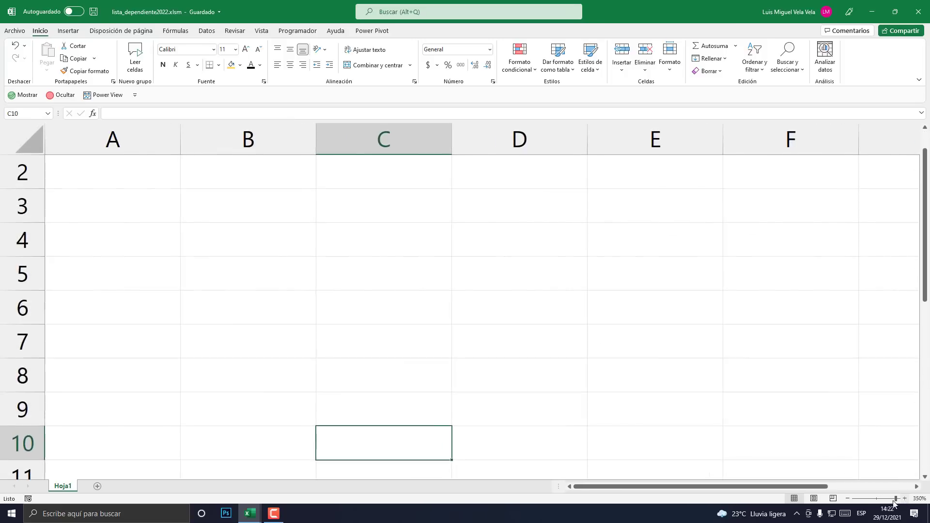
scroll(453, 393, up, 1)
click(243, 199)
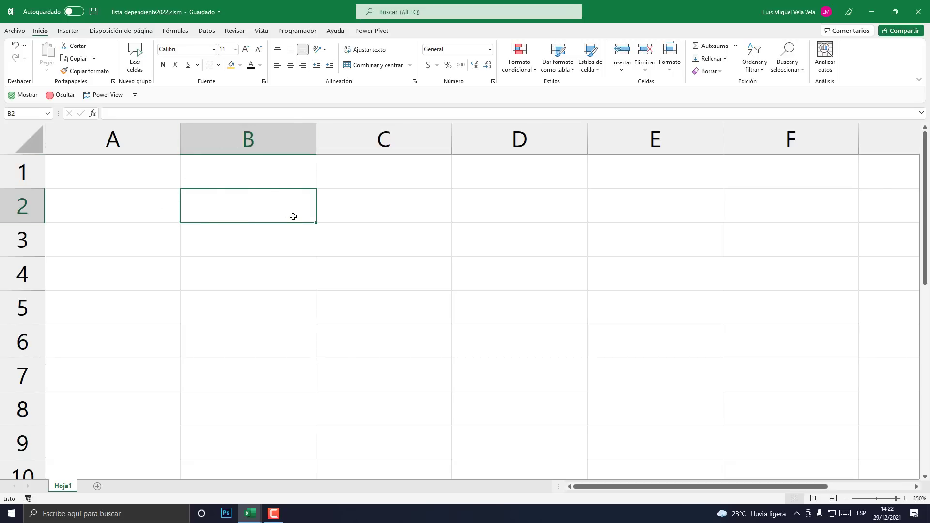
text(Paises)
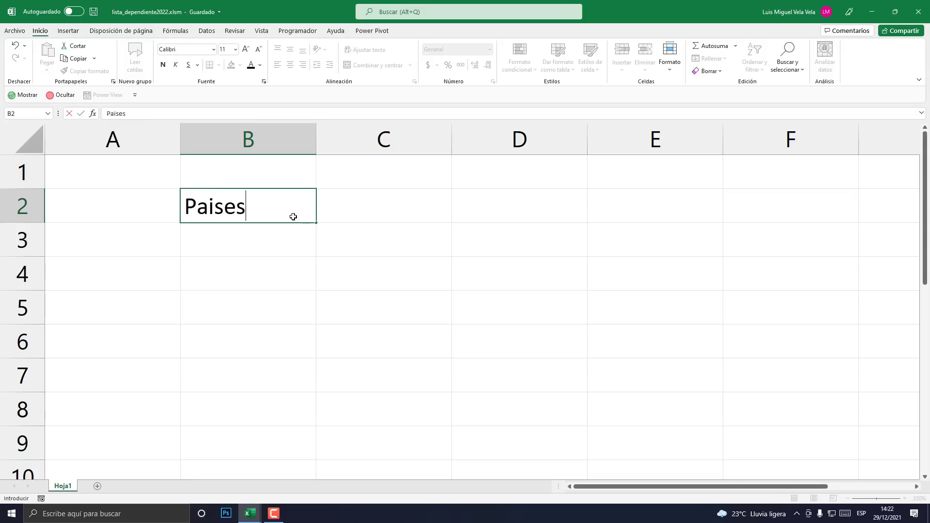
key(Return)
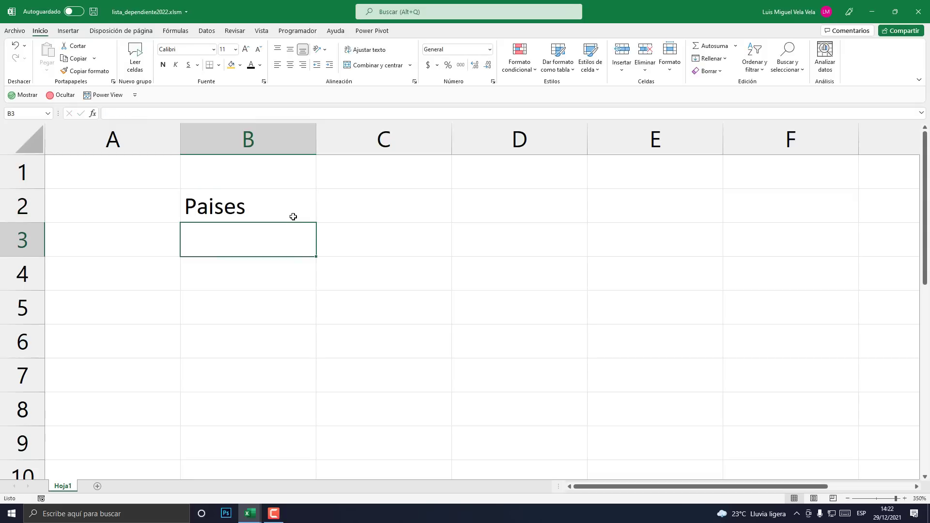
- Type Perú in B3, then switch to the probando workbook
text(Perú)
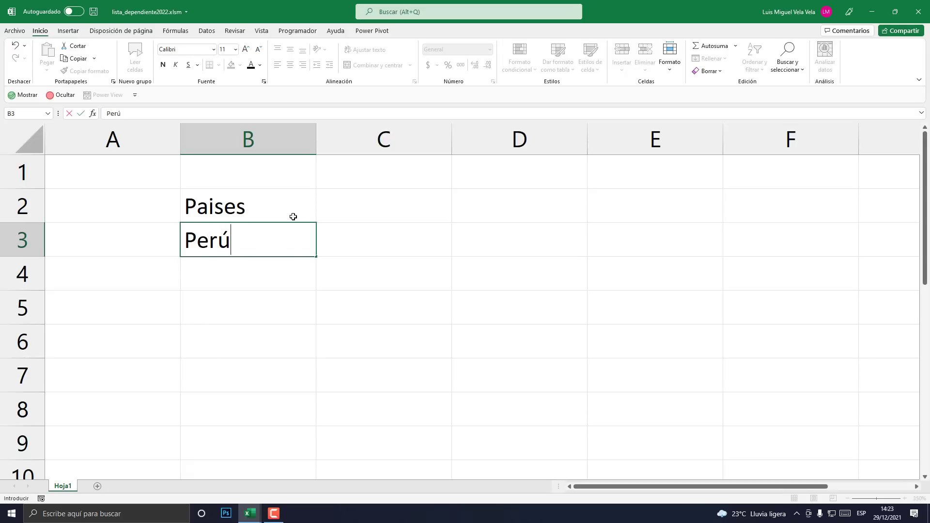
click(250, 513)
click(194, 463)
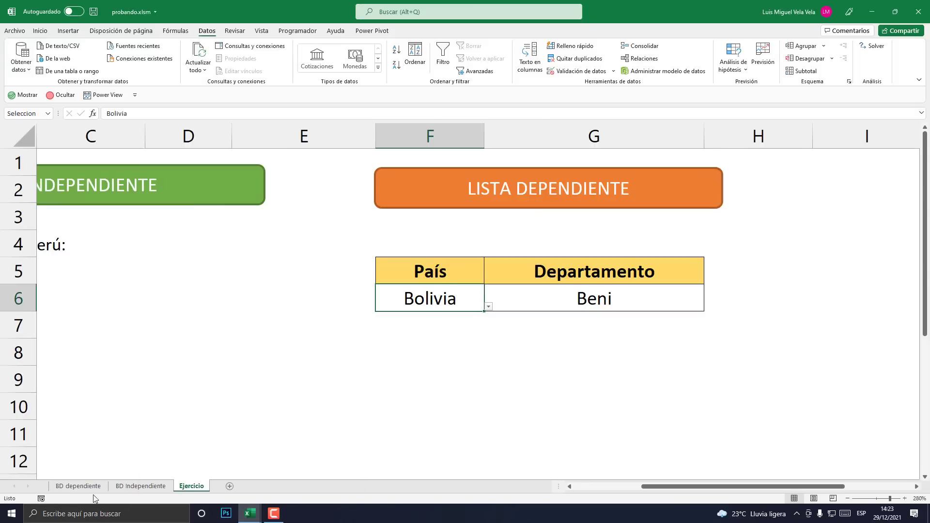
- Check the province columns E6:G12 on BD dependiente, then minimize probando
click(78, 486)
drag(332, 194, 488, 321)
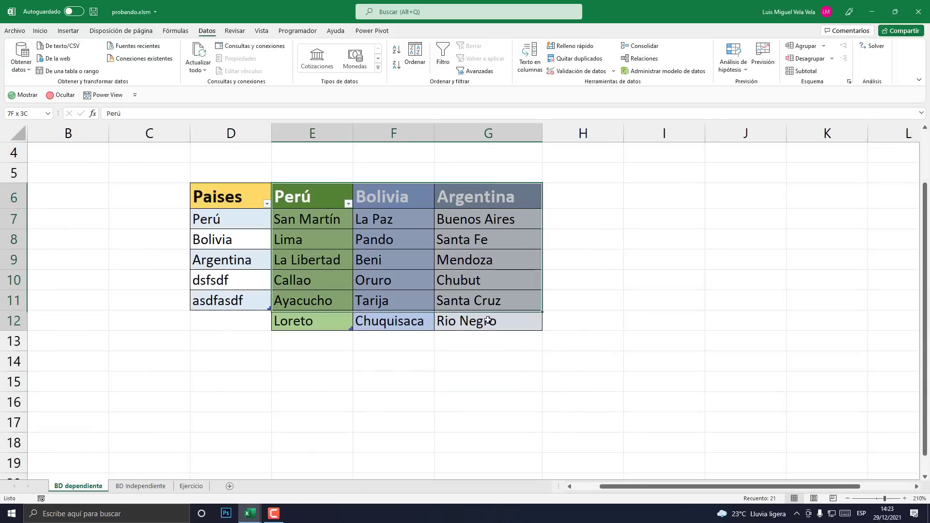
click(397, 261)
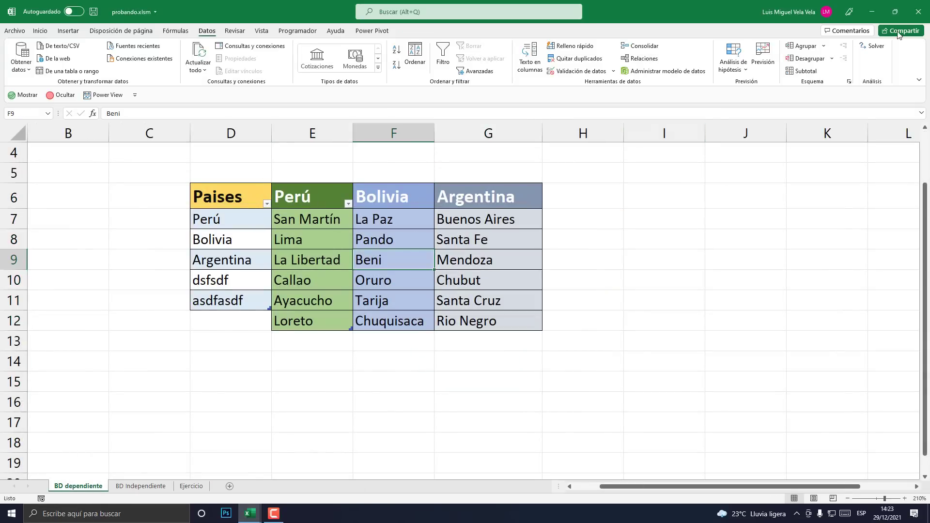
click(872, 12)
- Enter Bolivia in B4 and Argentina in B5, then select B2:B5
click(235, 274)
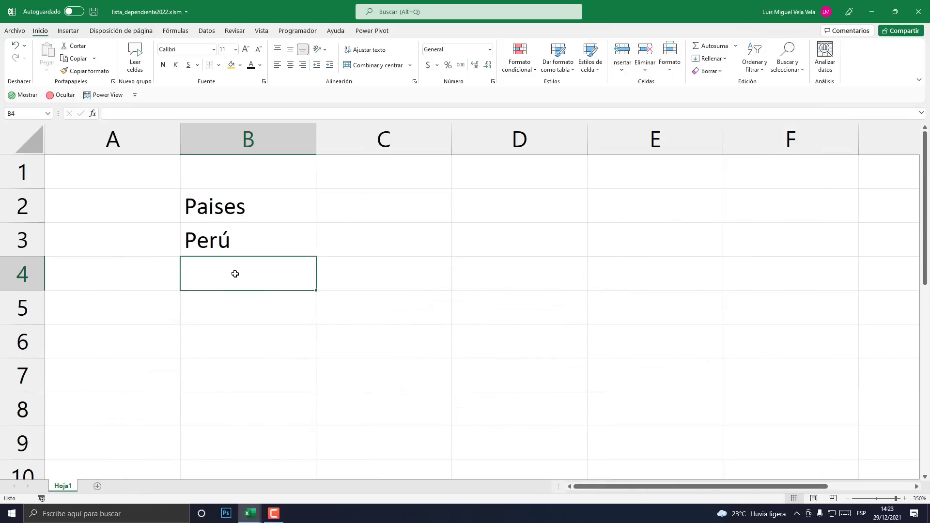
text(Bolivia)
key(Return)
text(A)
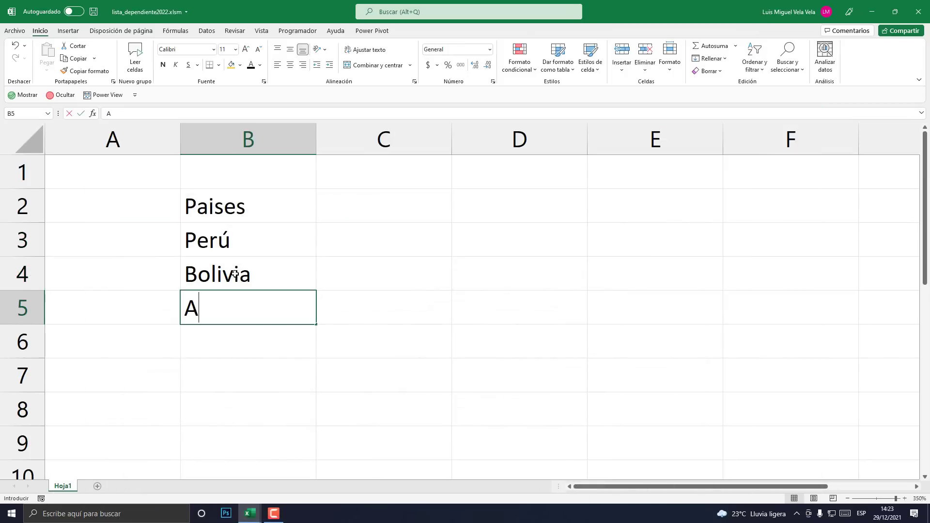
text(rgentina)
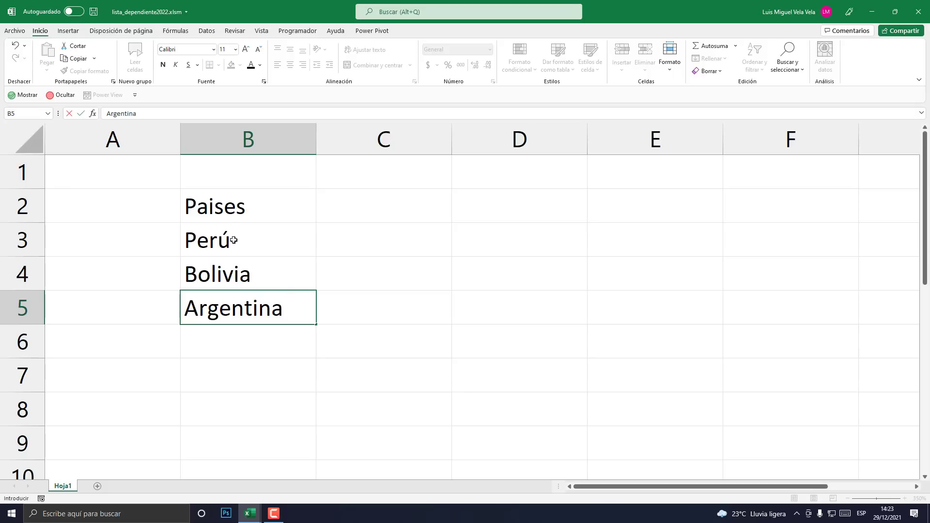
drag(220, 208, 235, 314)
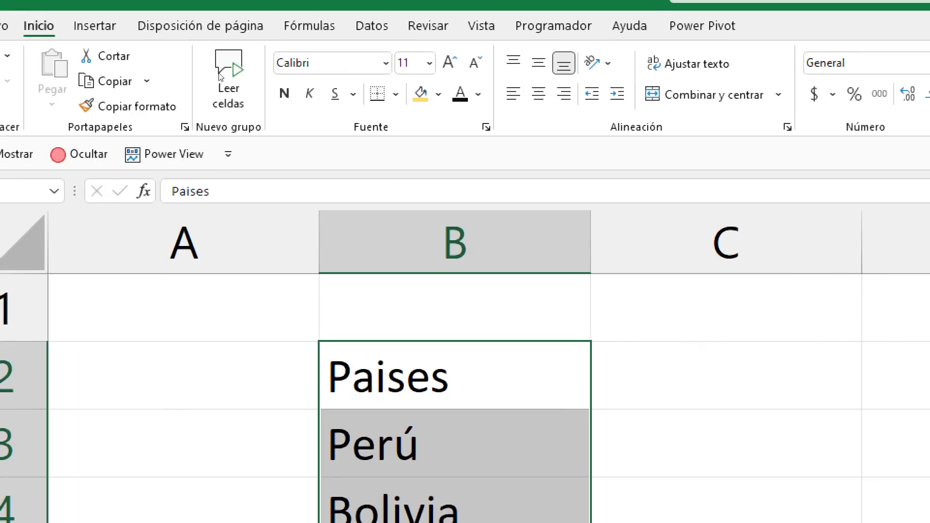
- Apply All Borders to B2:B5 and give the Paises header B2 a light green fill
click(218, 65)
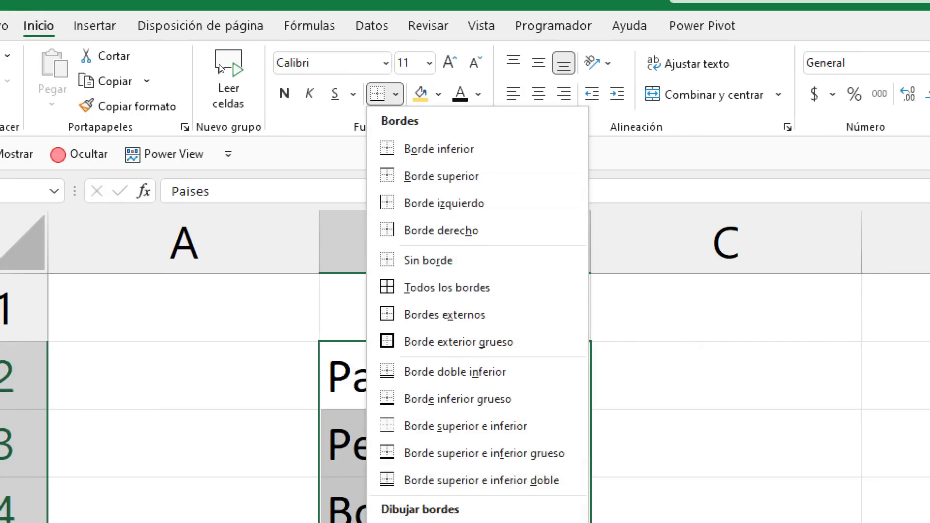
click(450, 288)
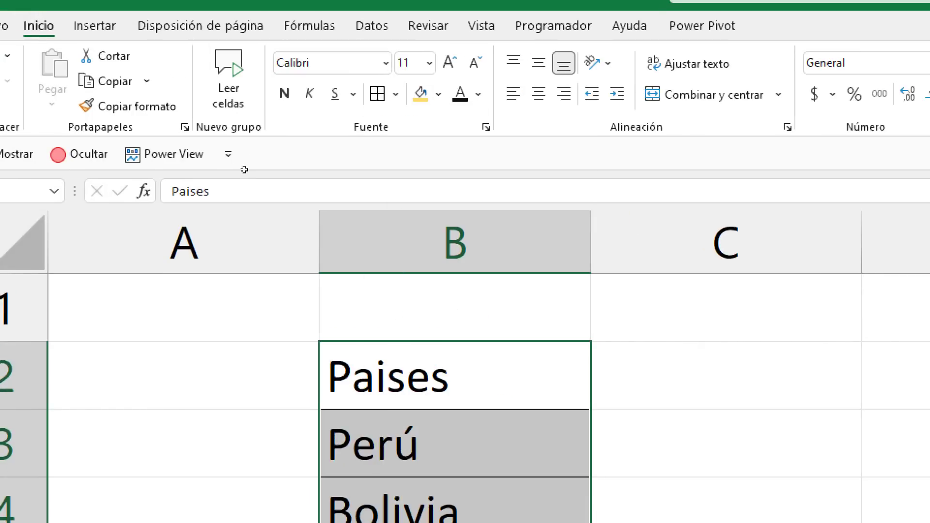
click(441, 373)
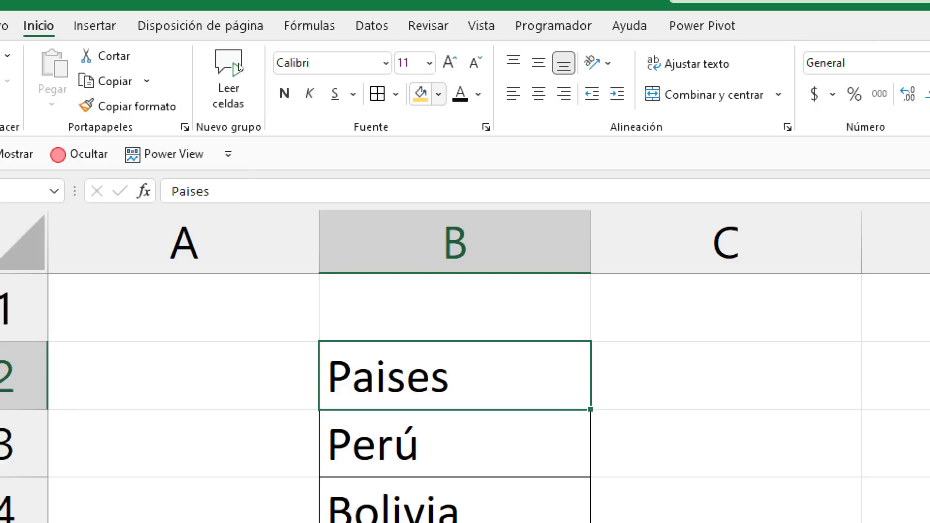
click(438, 94)
click(562, 189)
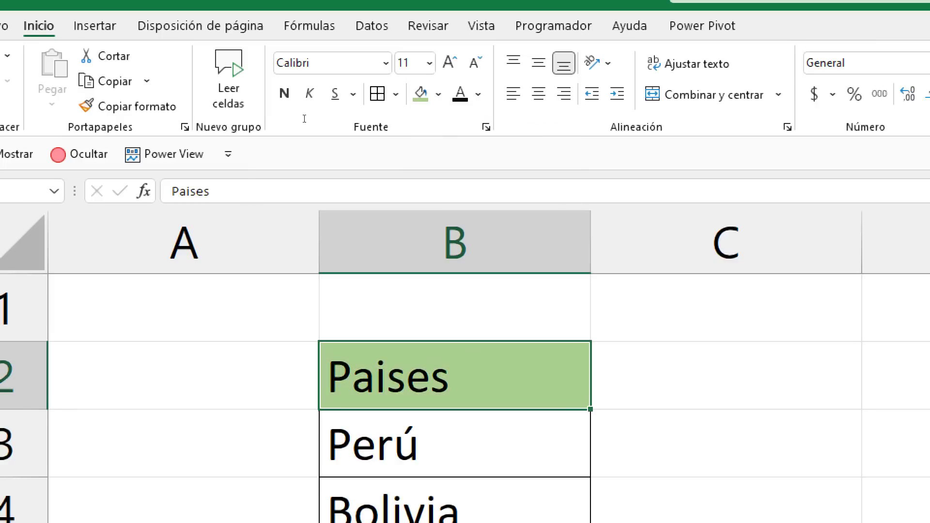
click(255, 378)
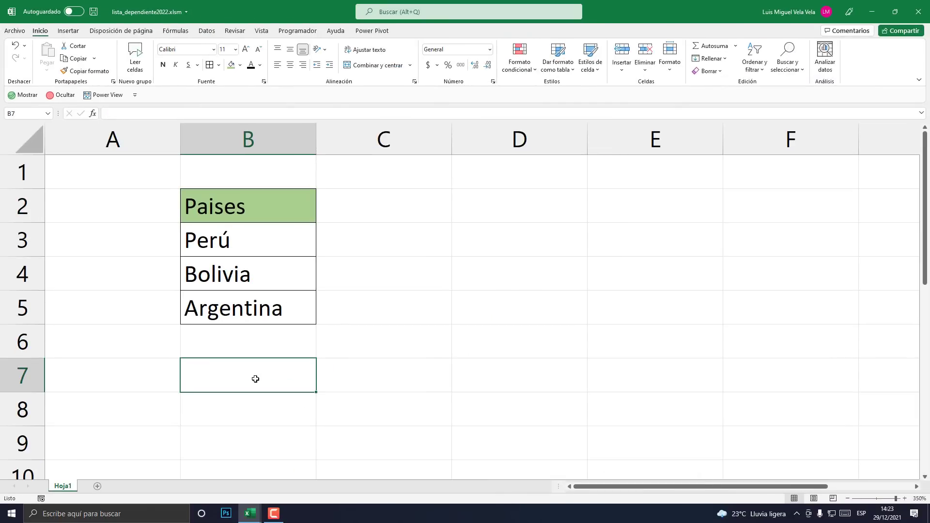
- Select the country cells Perú, Bolivia and Argentina in B3:B5
drag(247, 245, 252, 308)
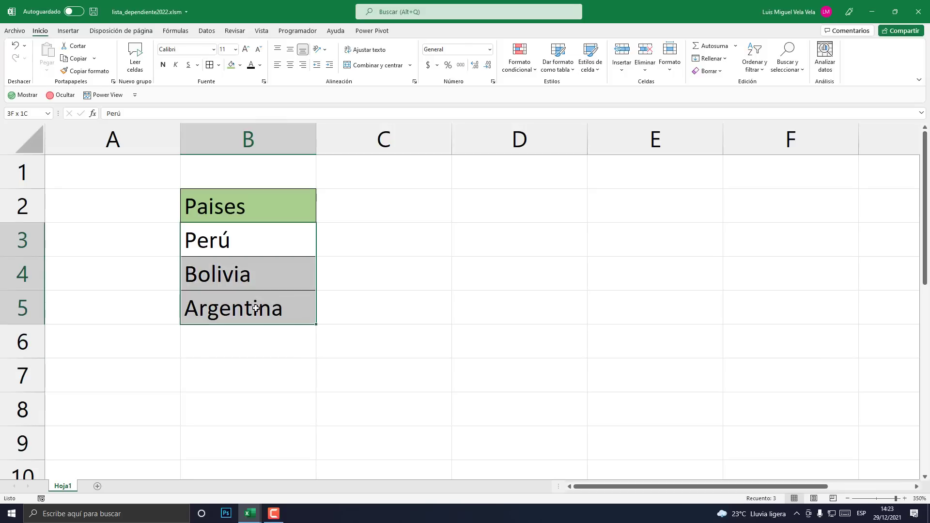
click(363, 260)
click(270, 251)
drag(272, 264, 266, 306)
click(353, 232)
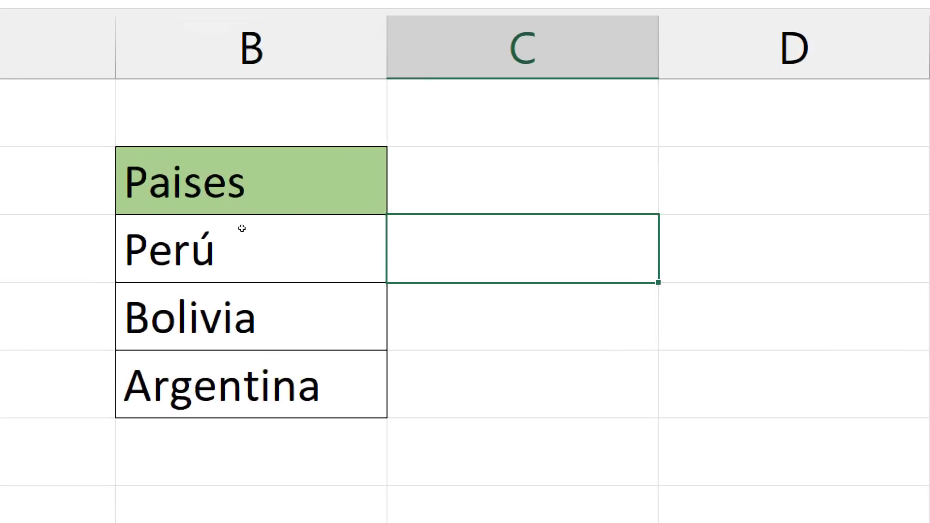
key(Left)
key(Down)
key(Down)
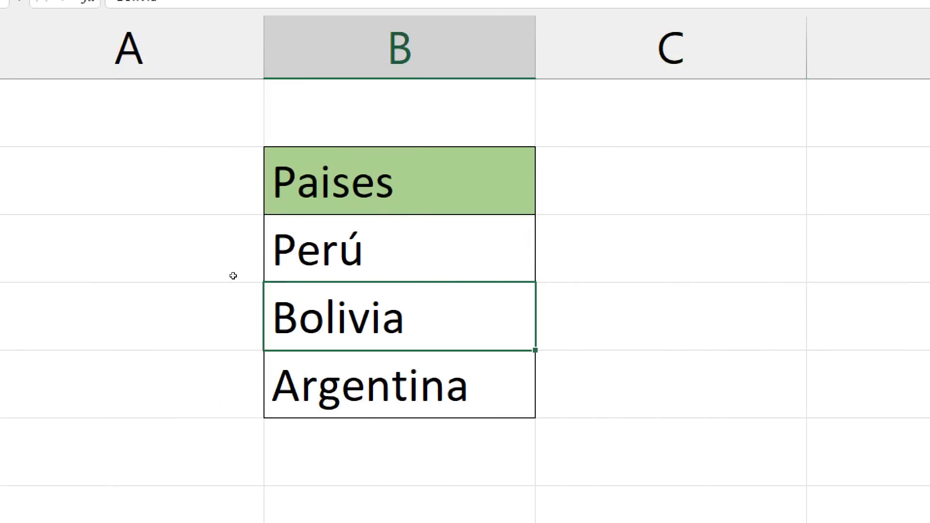
key(Up)
key(Up)
key(shift+Down)
key(shift+Down)
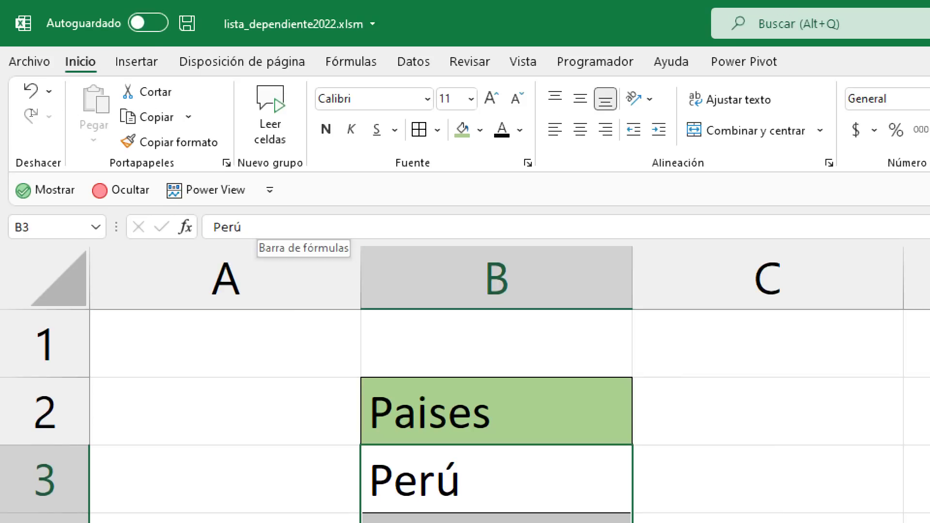
- Type Paises in the Name Box to define the name for B3:B5
click(43, 226)
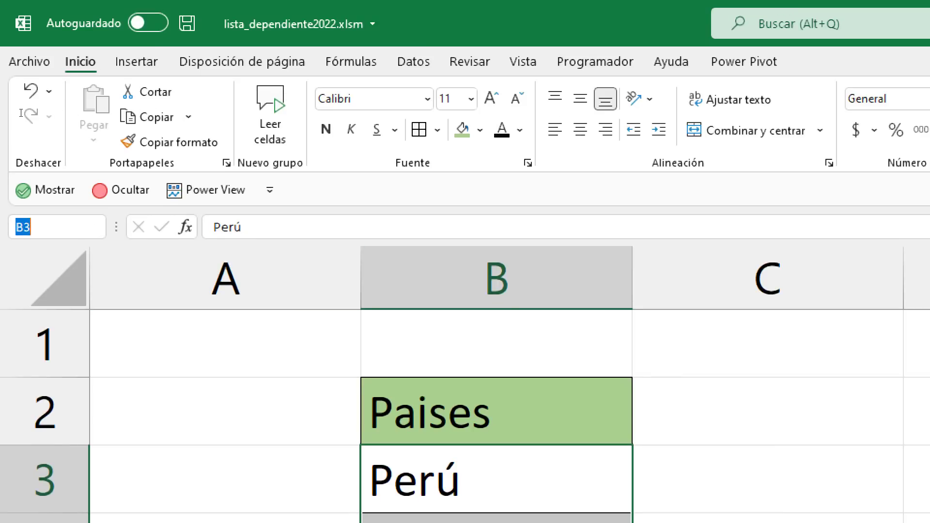
double_click(41, 226)
click(41, 226)
double_click(42, 226)
text(Paises)
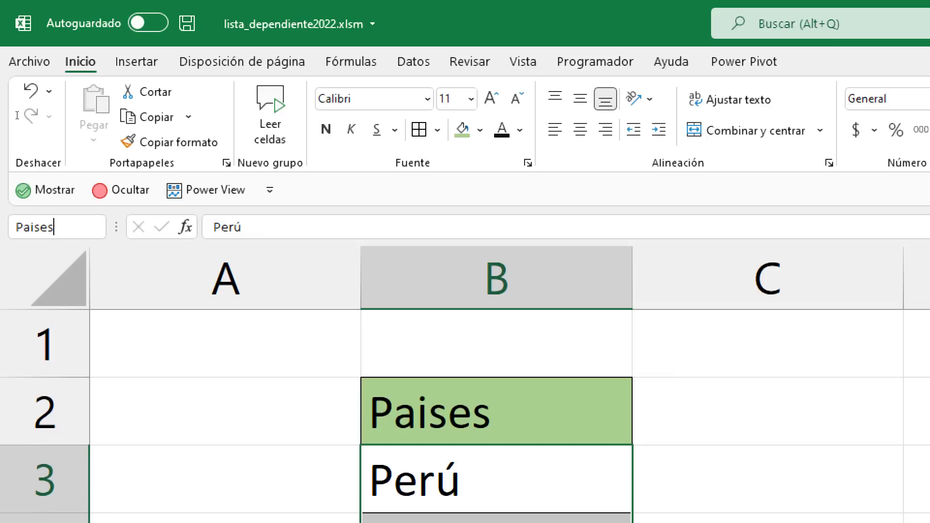
drag(62, 226, 16, 227)
click(46, 226)
click(64, 229)
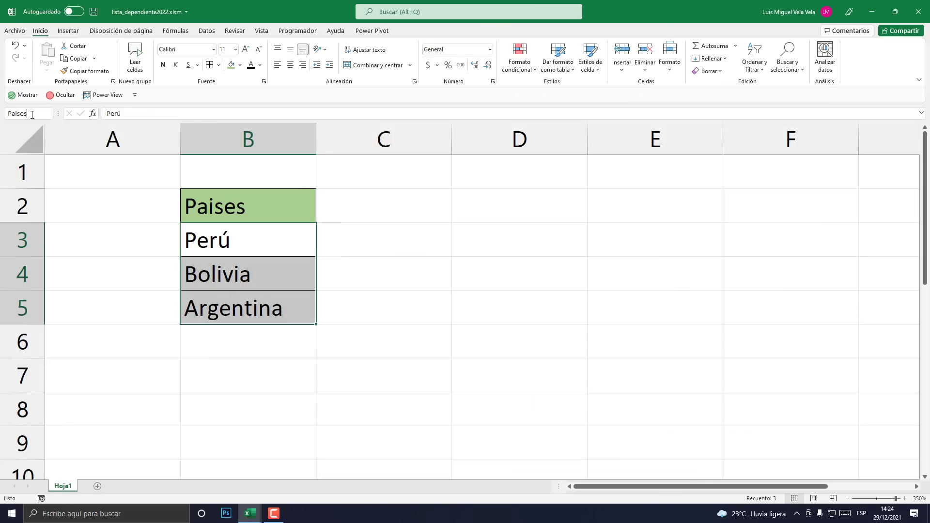
click(306, 225)
- Reselect B3:B5 to confirm its Paises name, then add a new blank sheet, Hoja2
click(455, 235)
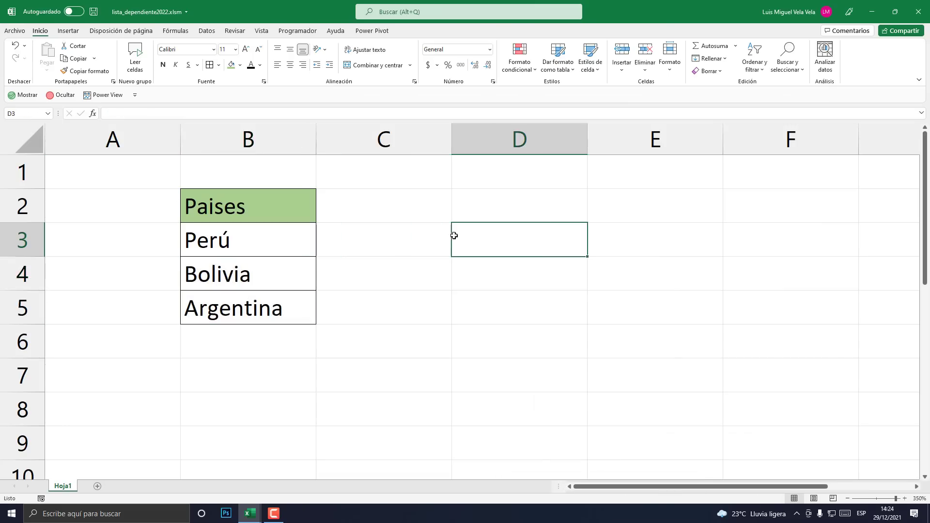
click(293, 378)
click(138, 372)
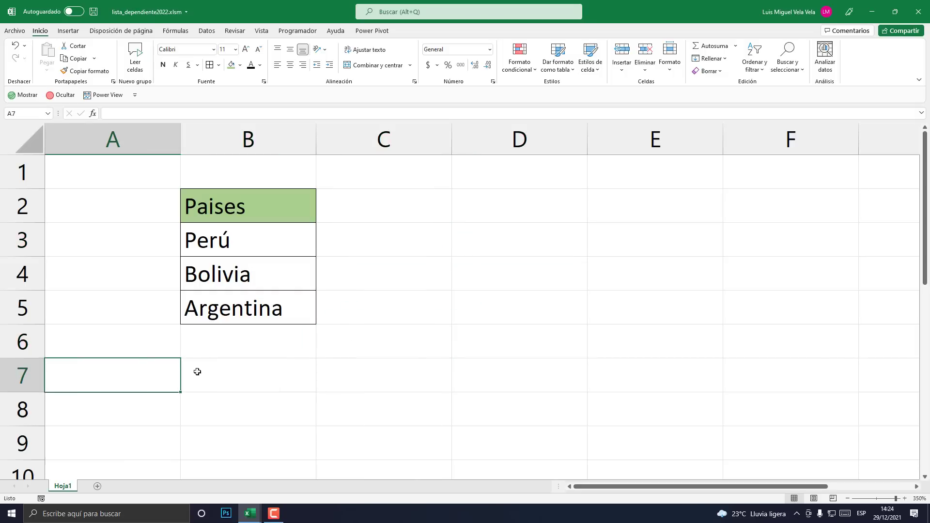
click(197, 373)
click(145, 377)
click(225, 373)
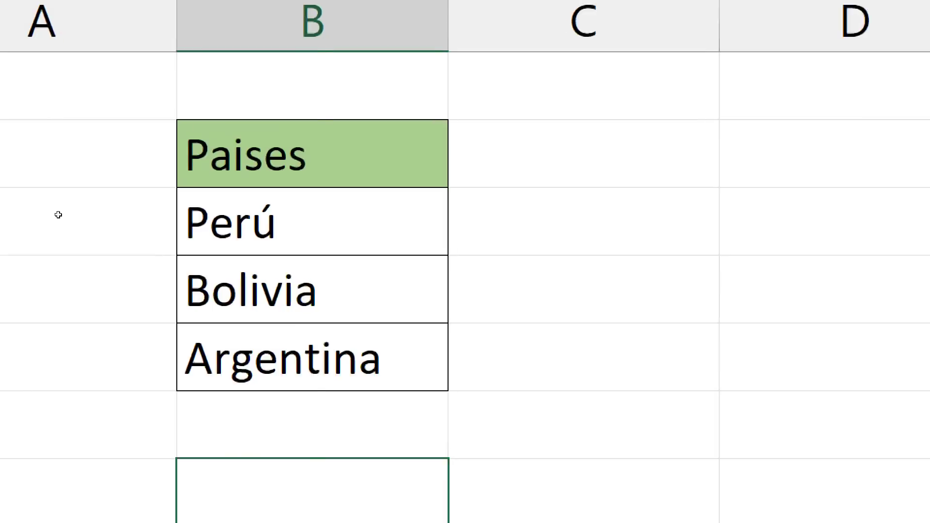
key(Up)
key(Up)
key(Up)
key(Up)
key(shift+Down)
key(shift+Down)
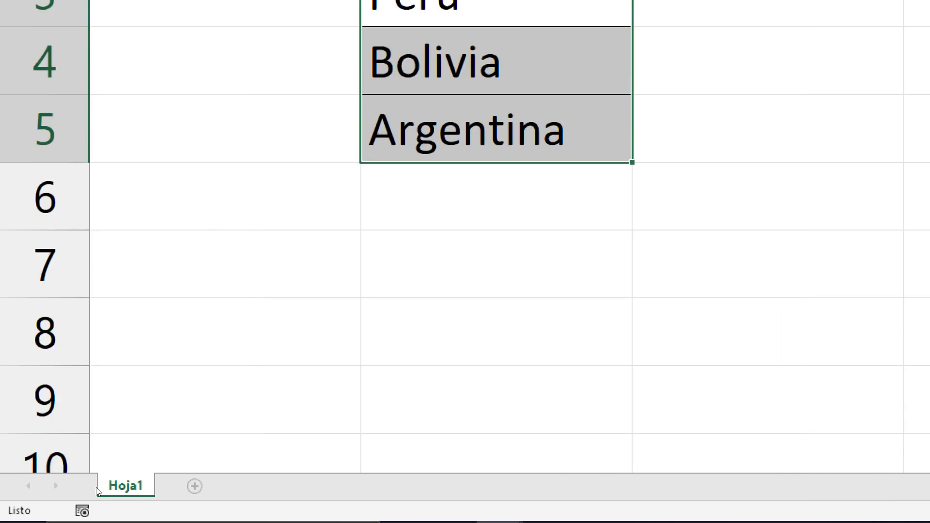
click(194, 487)
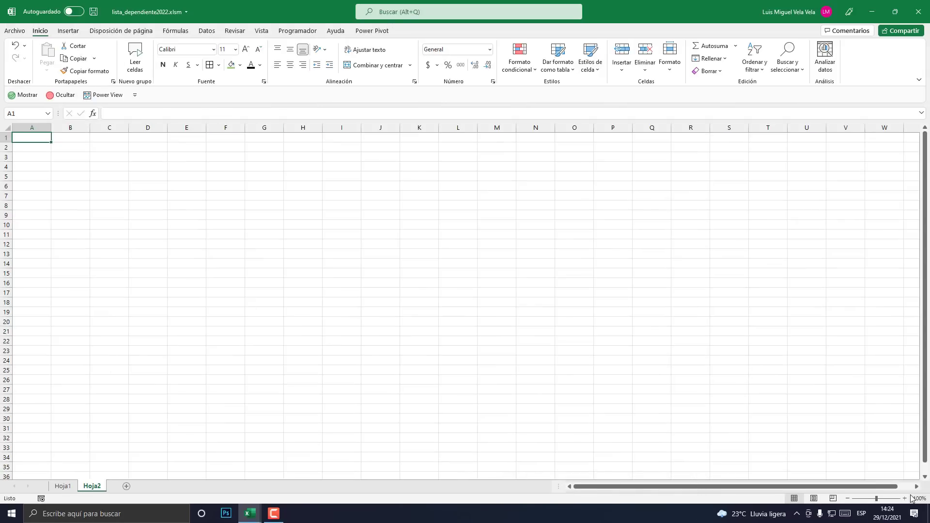
- Zoom in on Hoja2 and give cell B2 a light gold fill colour
click(905, 499)
click(905, 498)
click(905, 498)
click(905, 499)
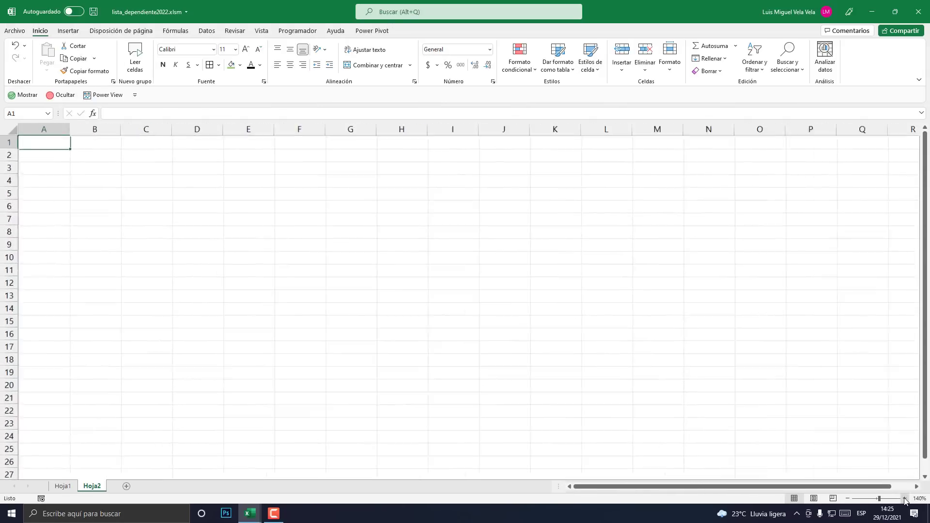
double_click(905, 499)
double_click(905, 498)
double_click(906, 499)
click(905, 499)
double_click(905, 499)
click(905, 499)
double_click(905, 499)
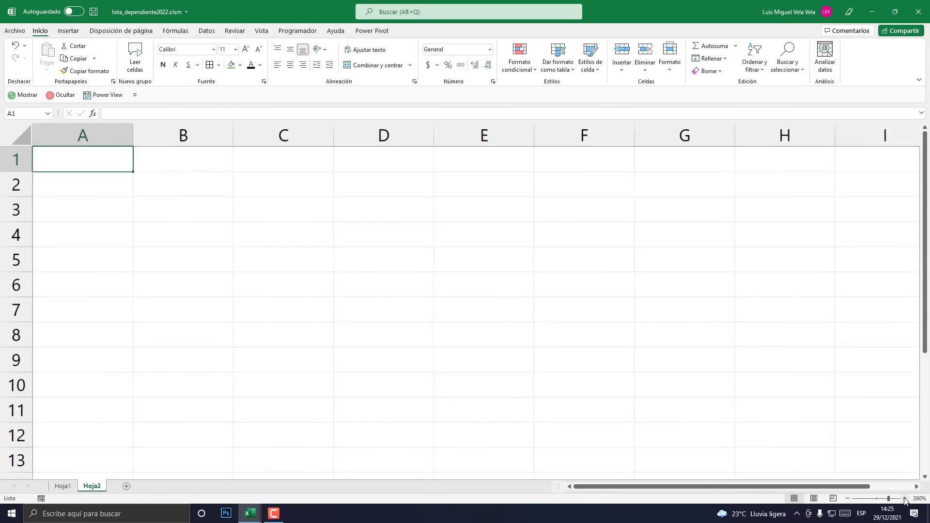
double_click(905, 498)
click(906, 498)
double_click(905, 499)
double_click(906, 498)
double_click(905, 499)
double_click(906, 498)
click(906, 499)
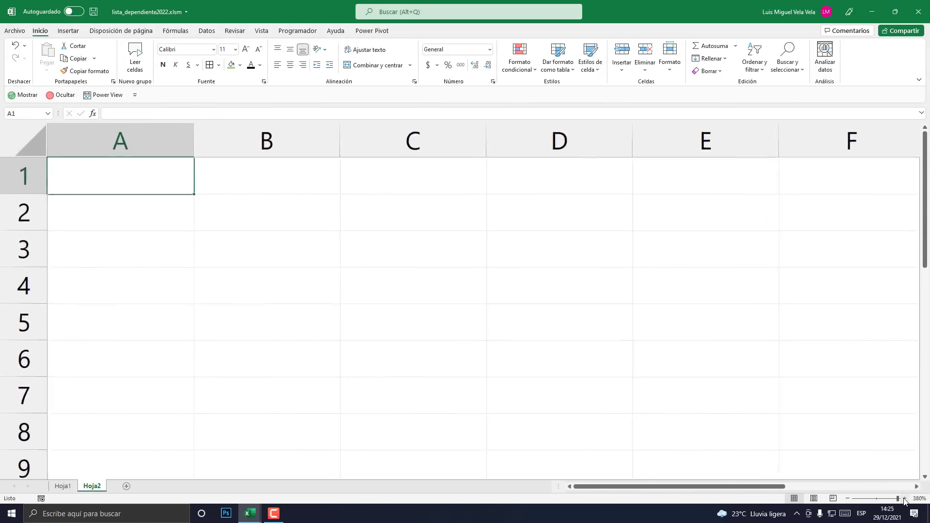
click(265, 209)
click(243, 67)
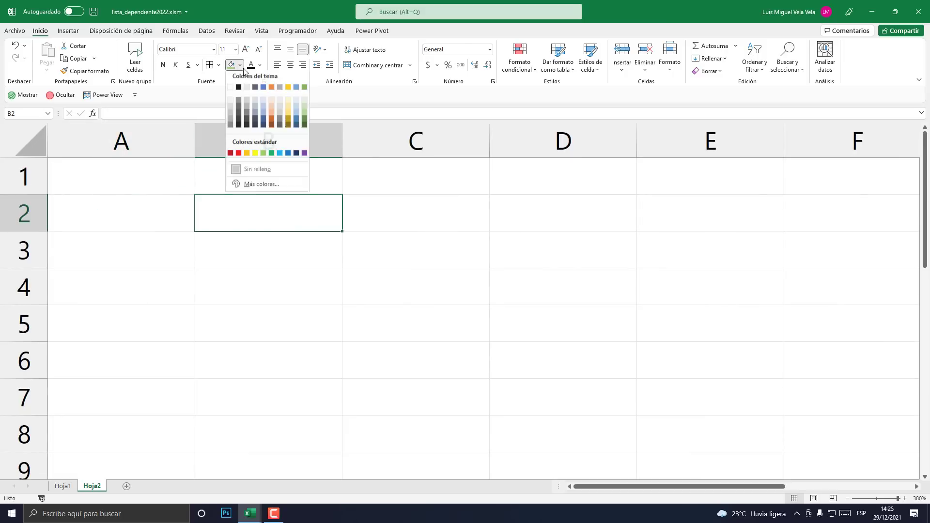
click(288, 106)
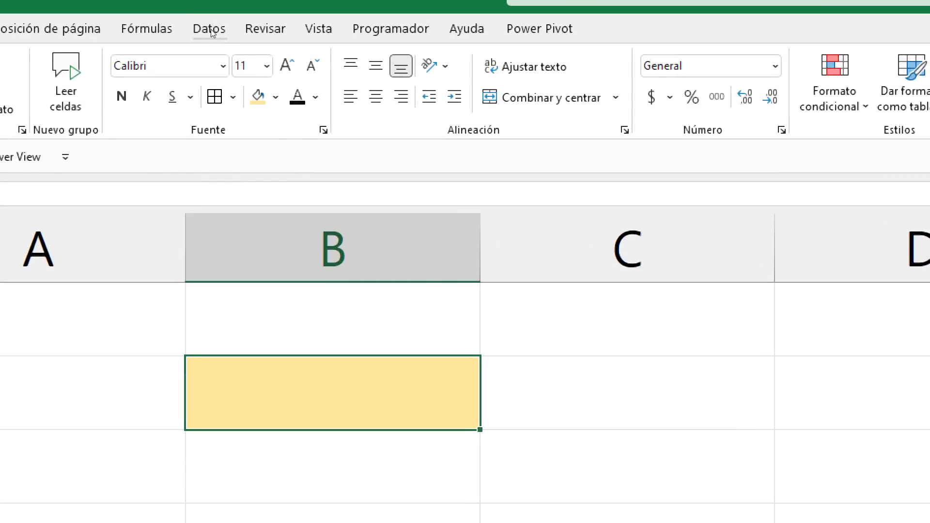
click(206, 32)
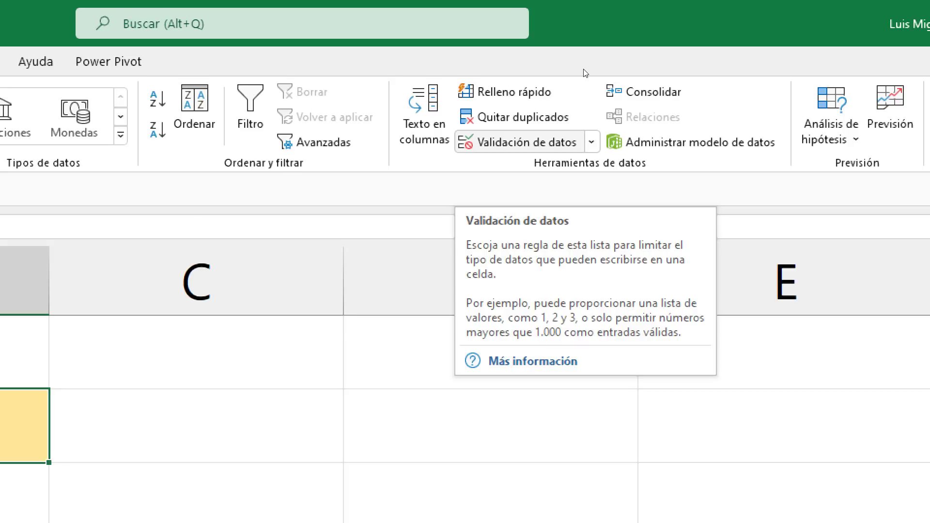
- Give B2 List data validation with source =Paises, offering Perú, Bolivia and Argentina
click(521, 142)
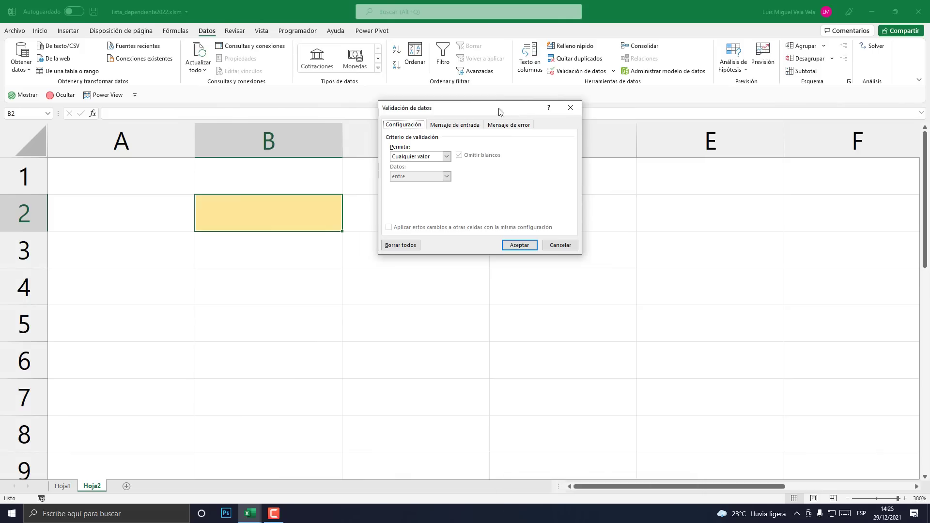
drag(367, 177, 395, 265)
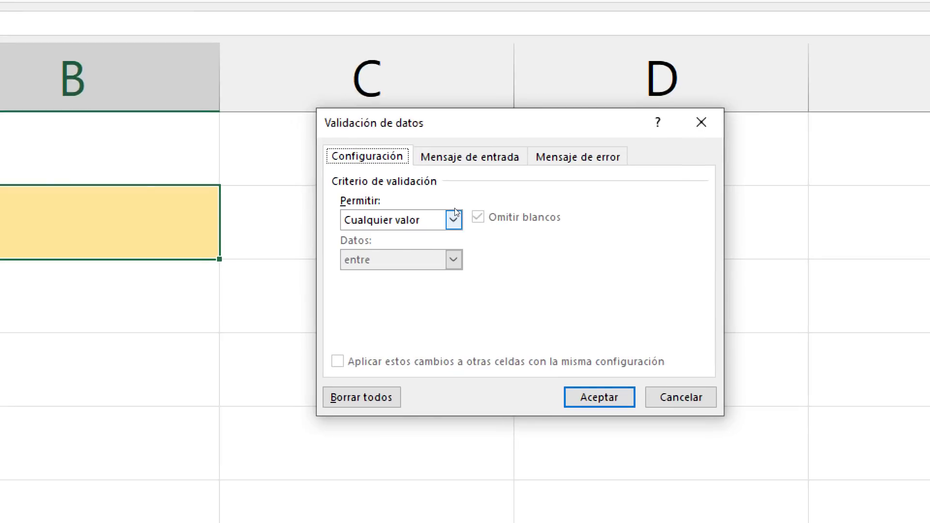
click(459, 212)
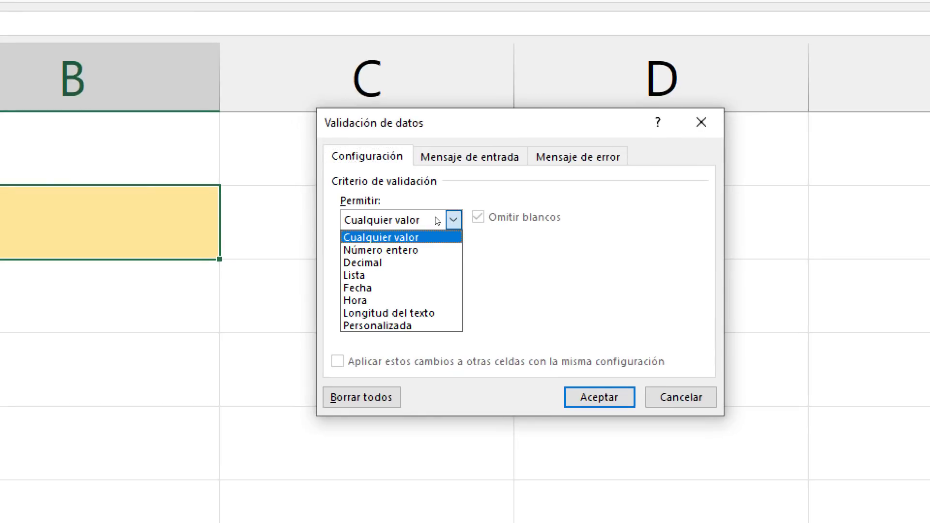
key(Down)
key(Down)
key(Down)
key(Return)
key(Tab)
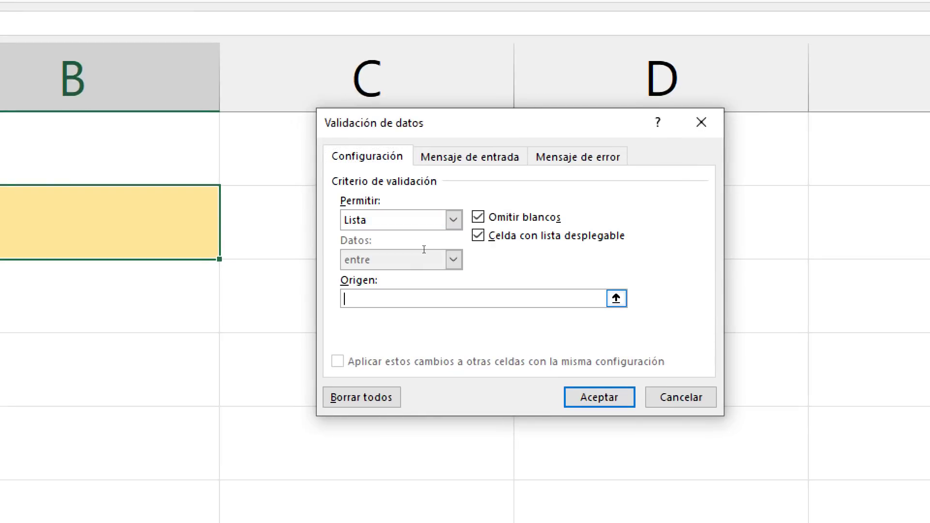
text(=Pai)
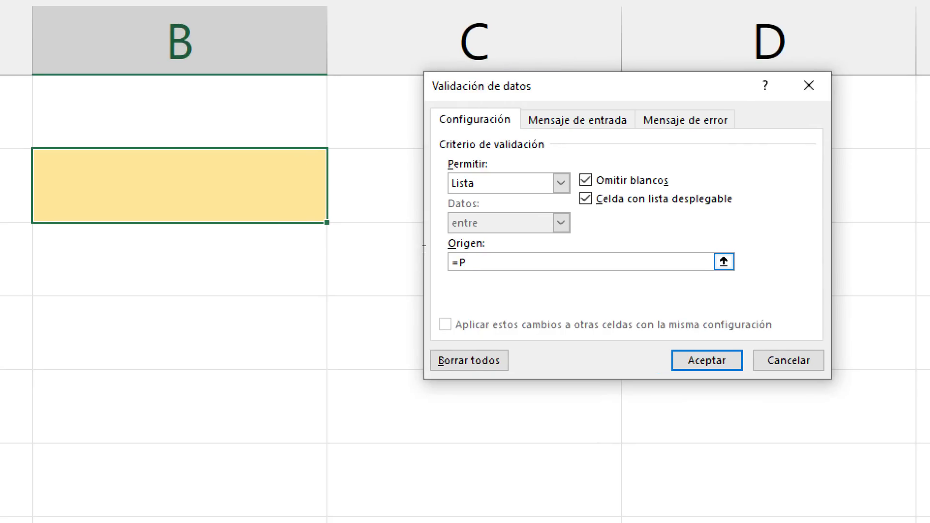
text(ses)
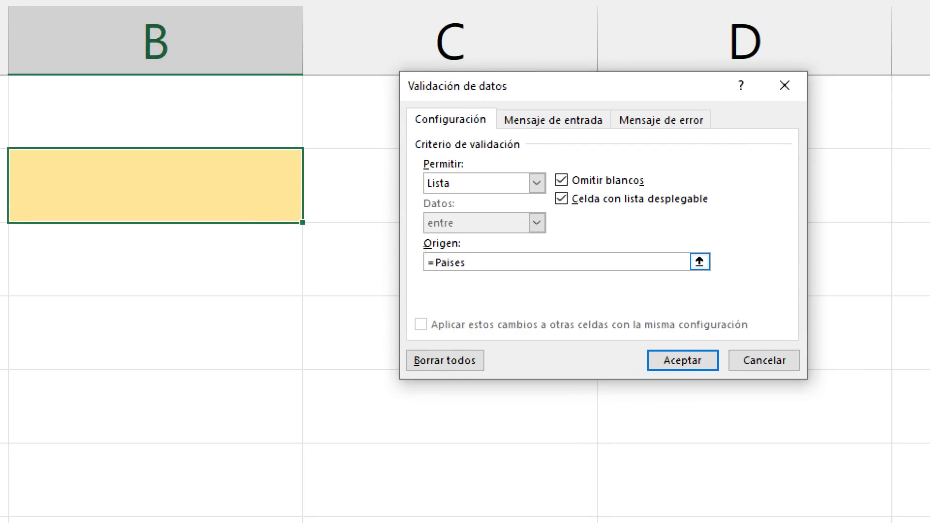
drag(427, 251, 403, 249)
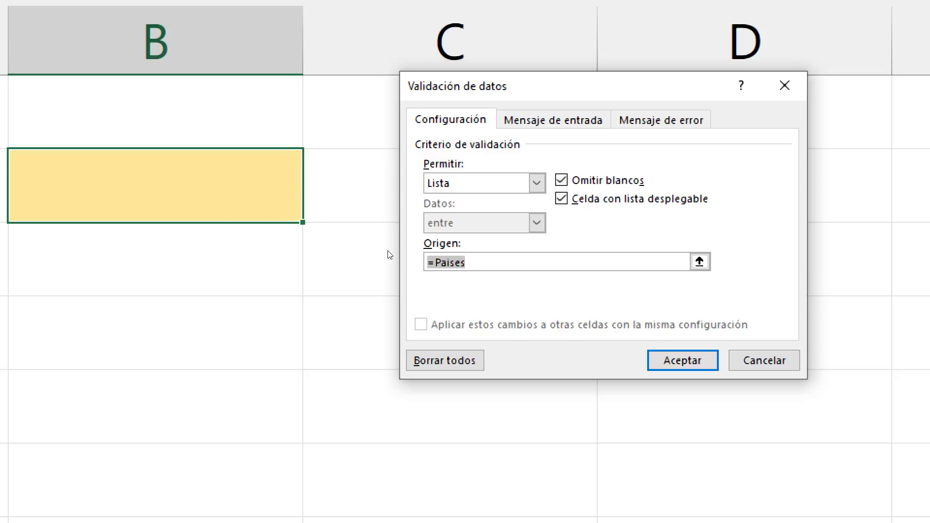
key(Return)
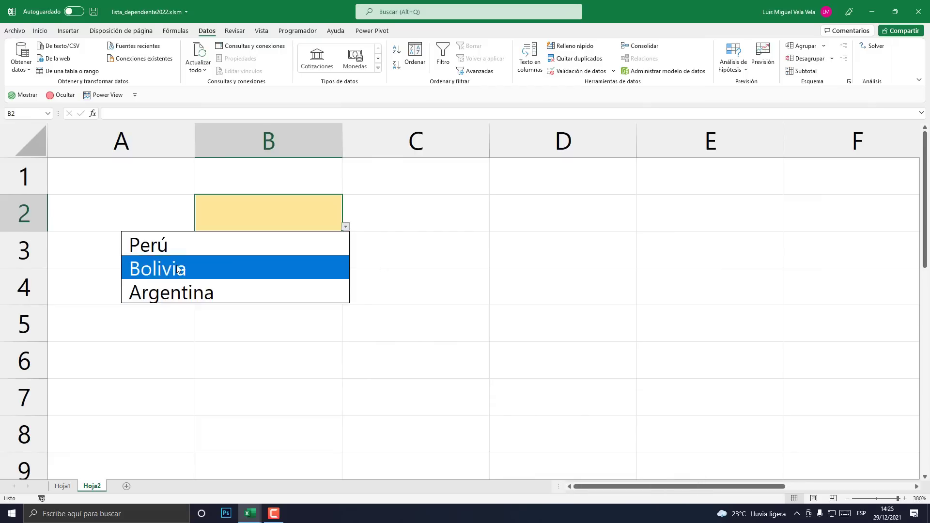
click(172, 270)
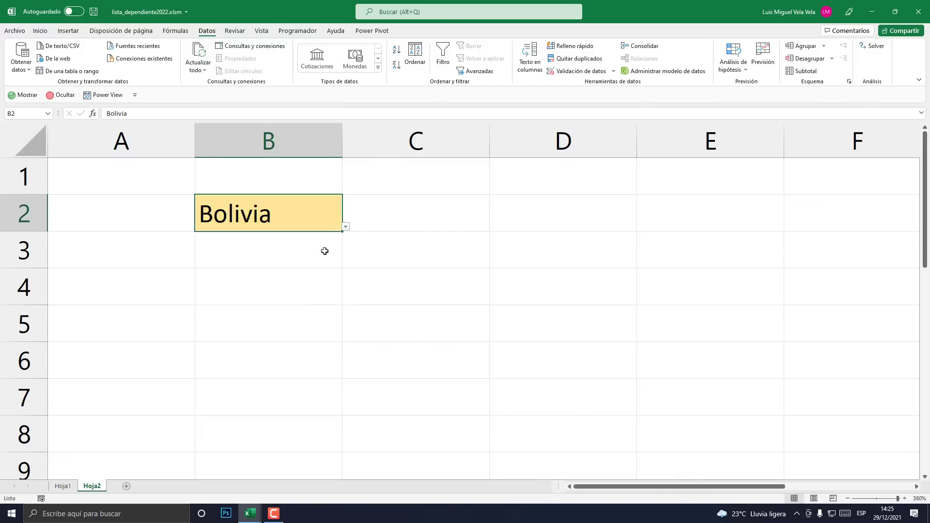
click(346, 227)
click(234, 243)
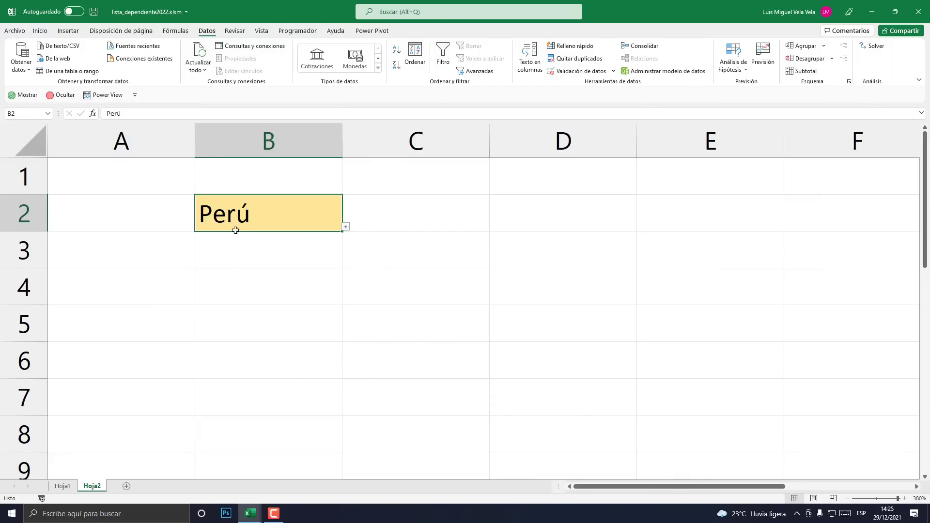
click(63, 487)
click(210, 333)
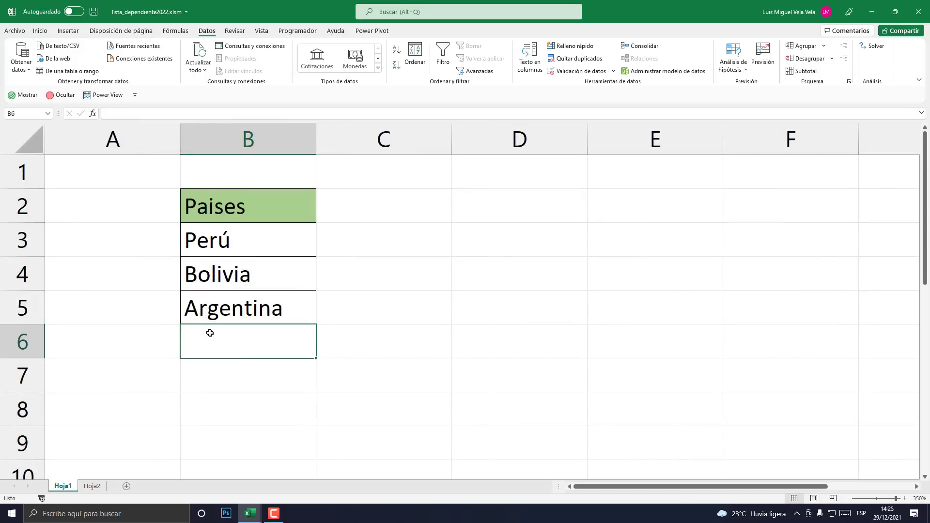
text(Ecuadoir)
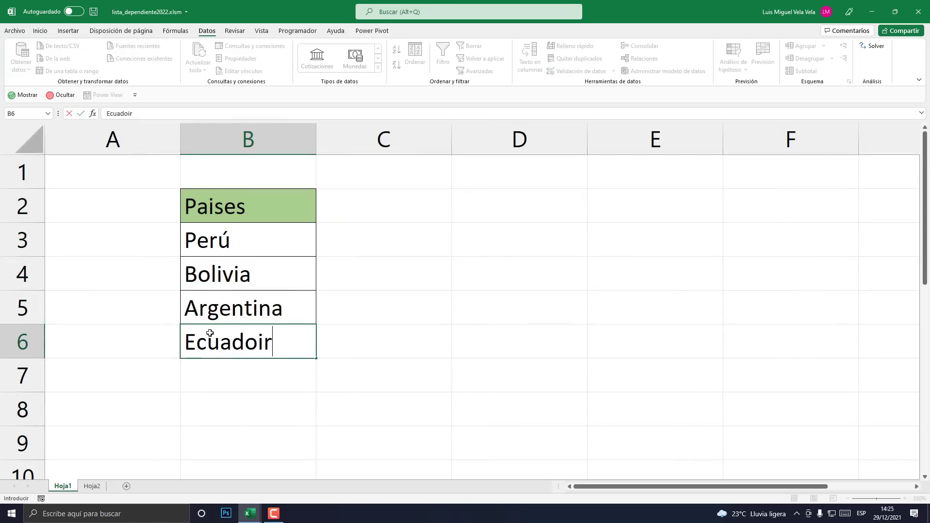
key(Return)
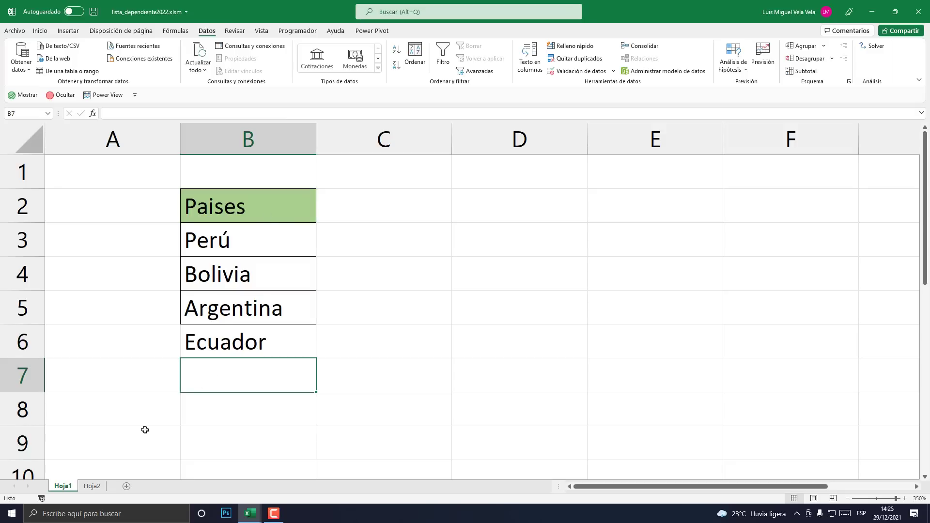
click(92, 486)
click(346, 226)
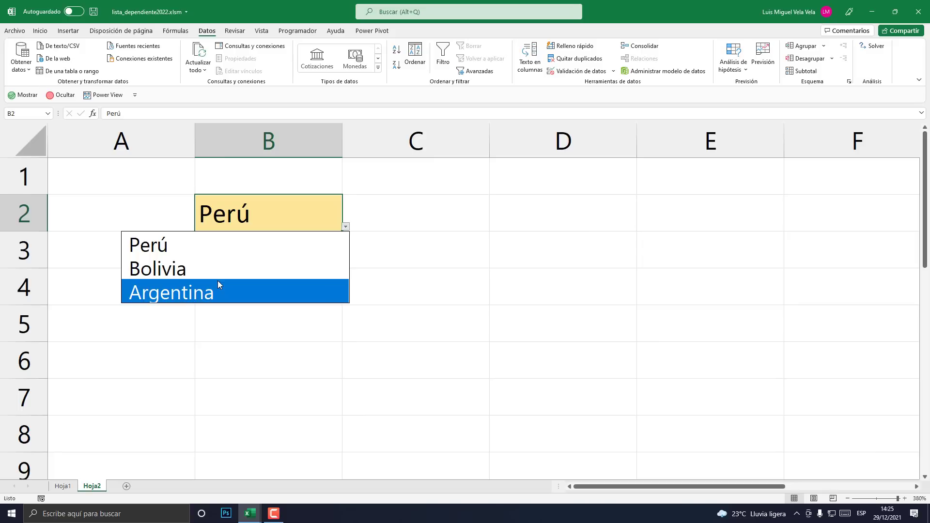
key(Escape)
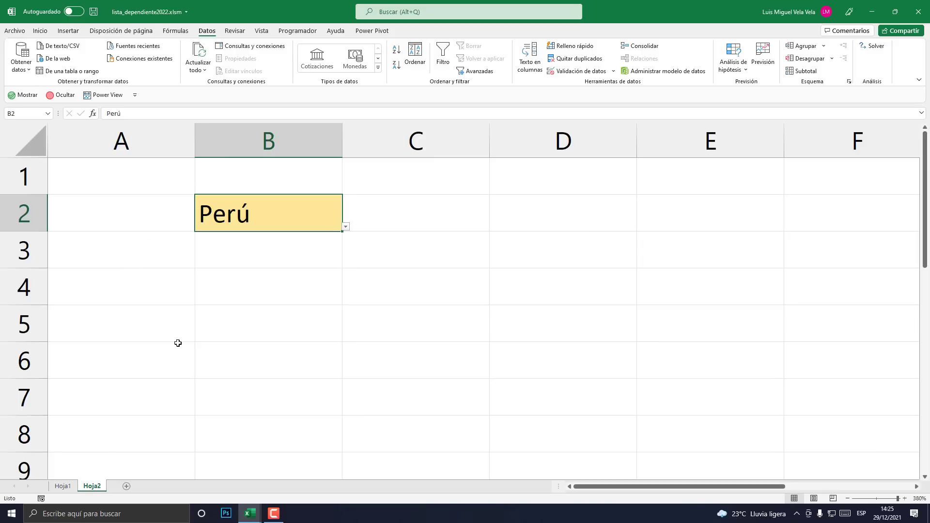
click(70, 489)
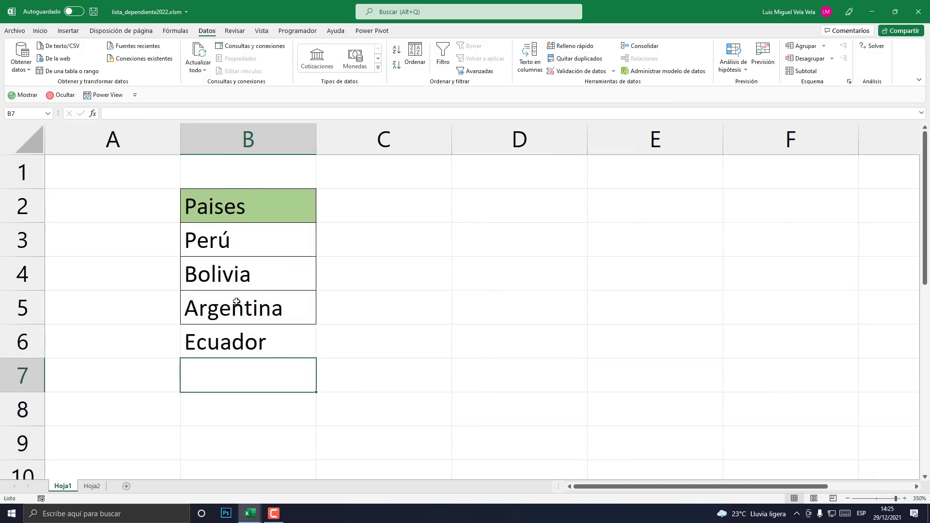
click(237, 302)
click(248, 213)
click(240, 339)
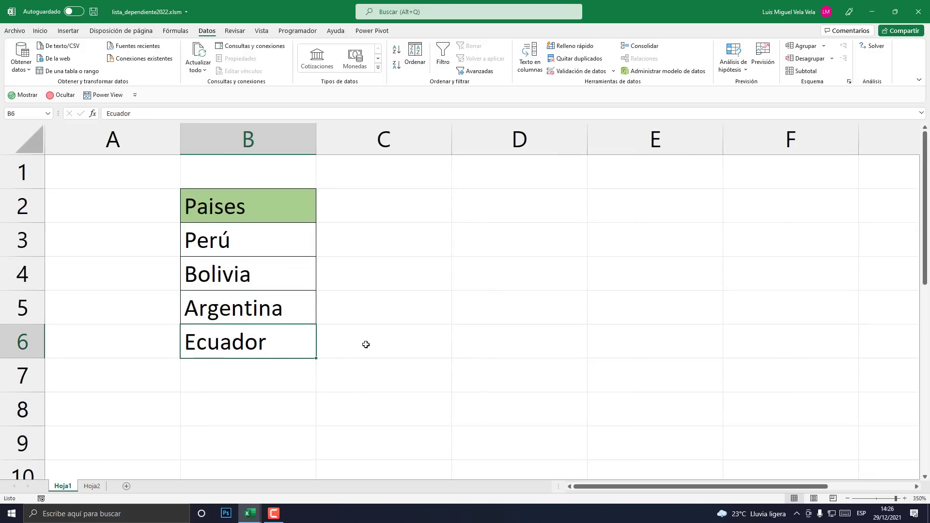
key(Delete)
click(475, 267)
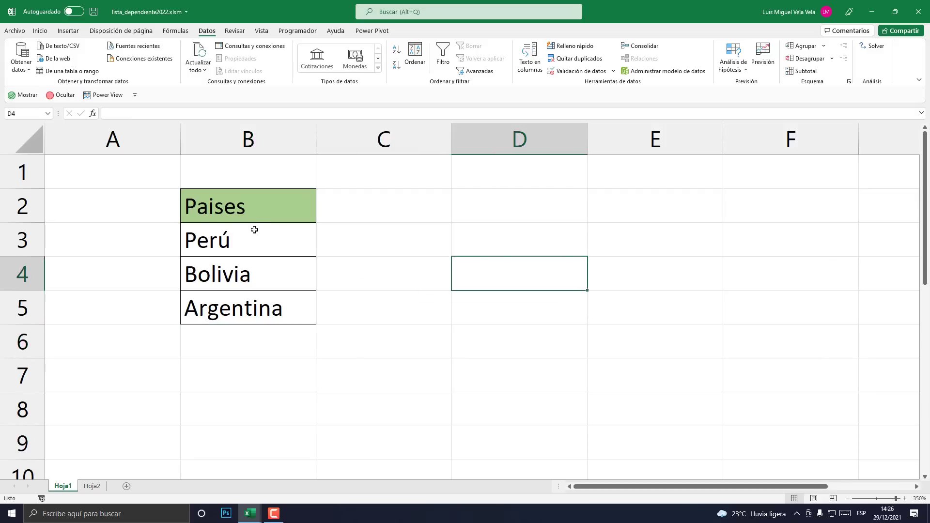
- Convert the B2:B5 Paises list into table Tabla1, keeping its header row
drag(243, 202, 275, 308)
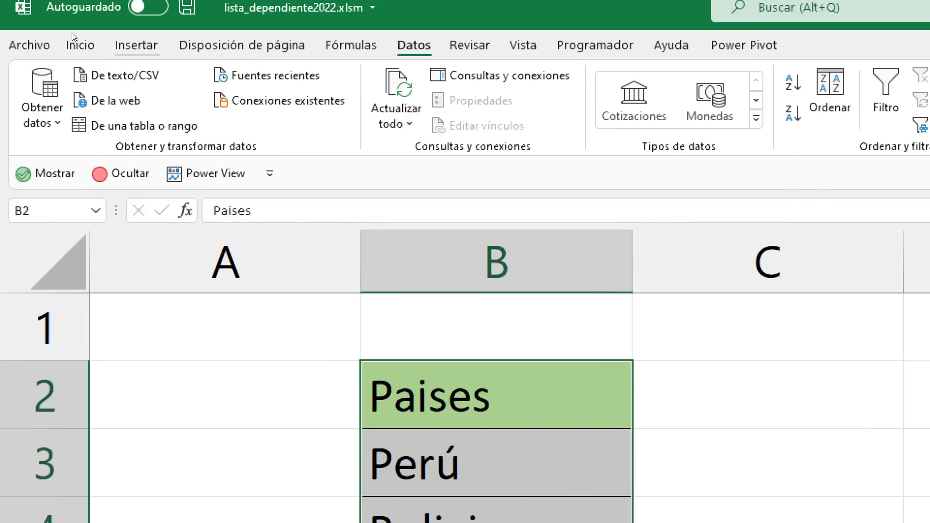
click(137, 45)
click(187, 92)
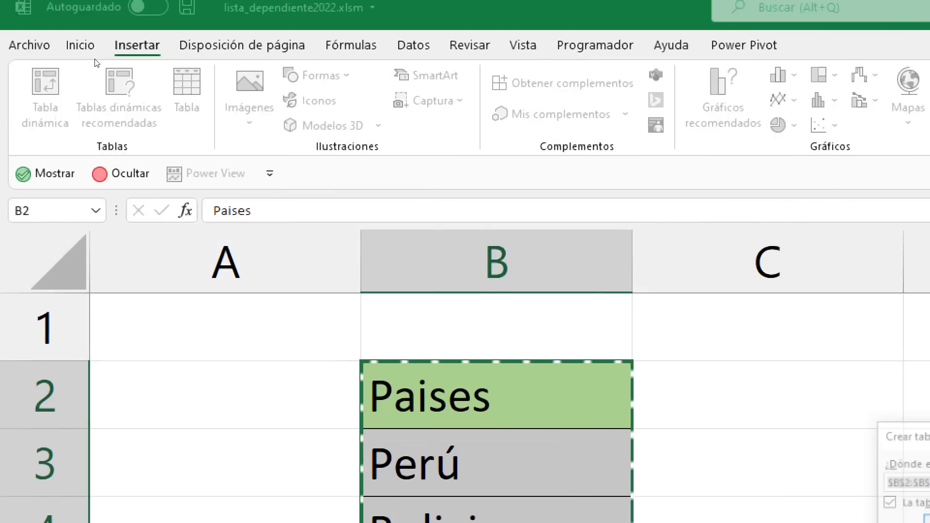
drag(484, 231, 393, 164)
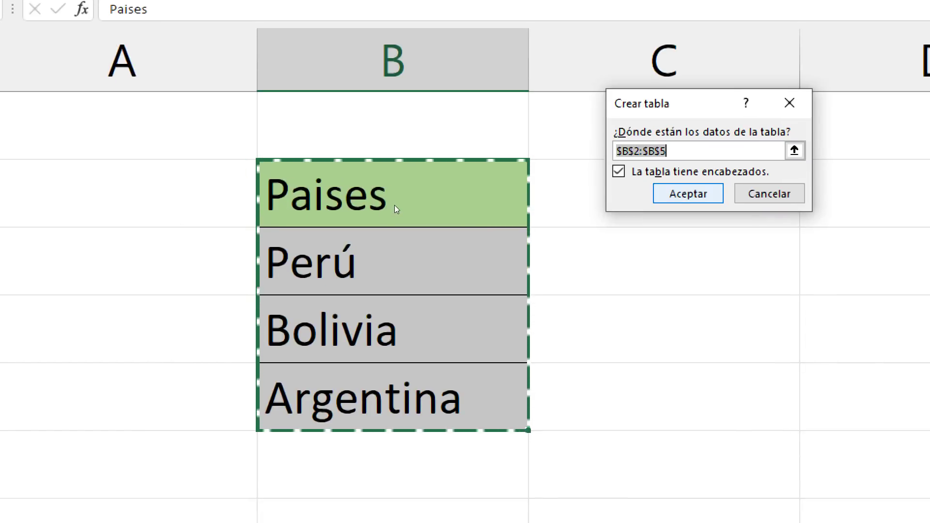
key(Return)
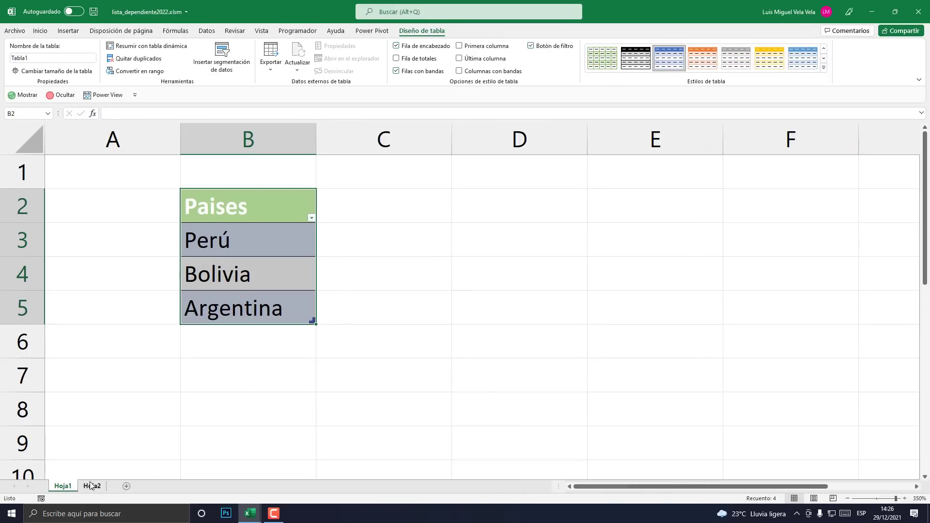
- Add a test name below Argentina and pick it in Hoja2's B2 dropdown
click(190, 343)
text(miu)
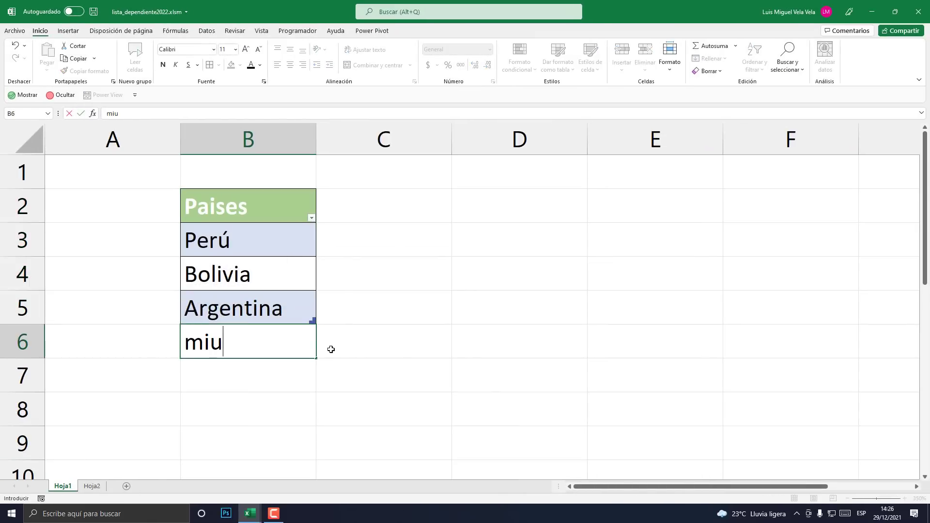
key(BackSpace)
key(BackSpace)
key(BackSpace)
text(M iguel)
key(Return)
click(96, 485)
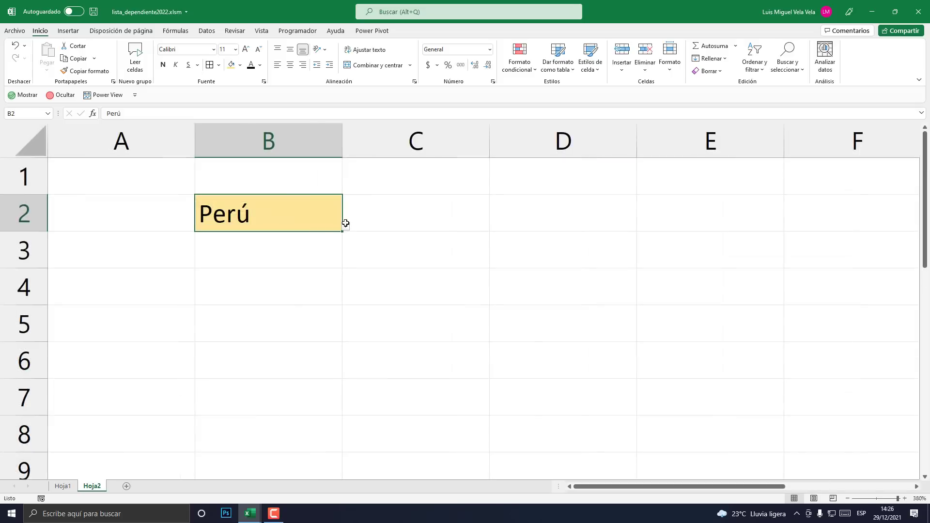
click(345, 226)
click(305, 316)
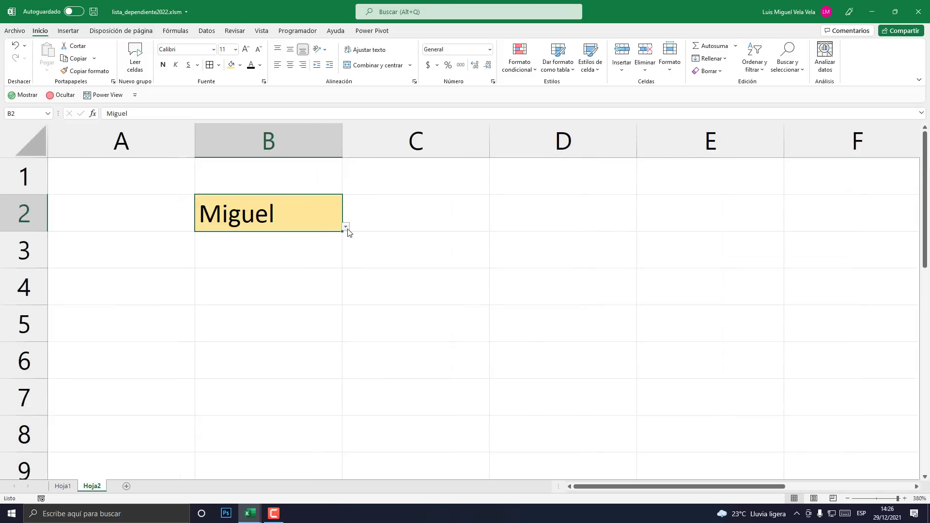
click(346, 227)
click(197, 315)
- Add a second test name in B7 and check that it appears in B2's dropdown
click(62, 486)
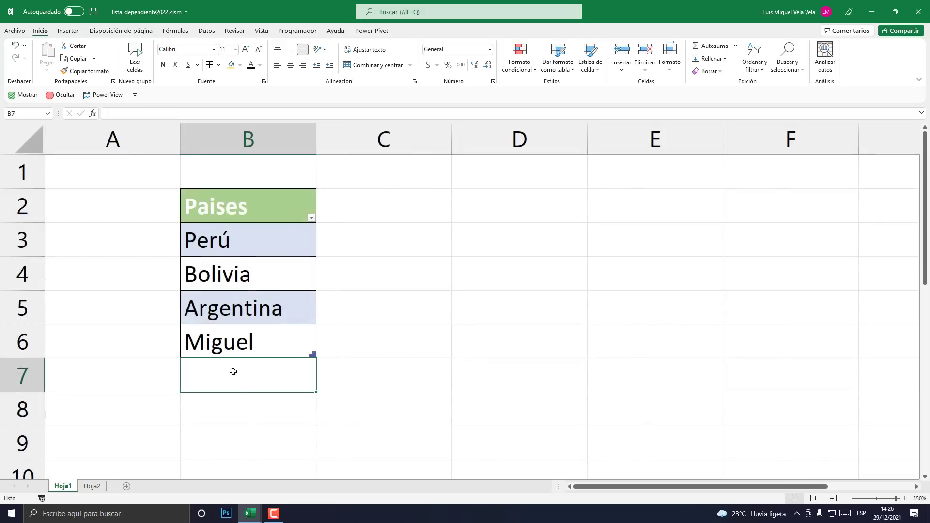
text(Julio)
key(Return)
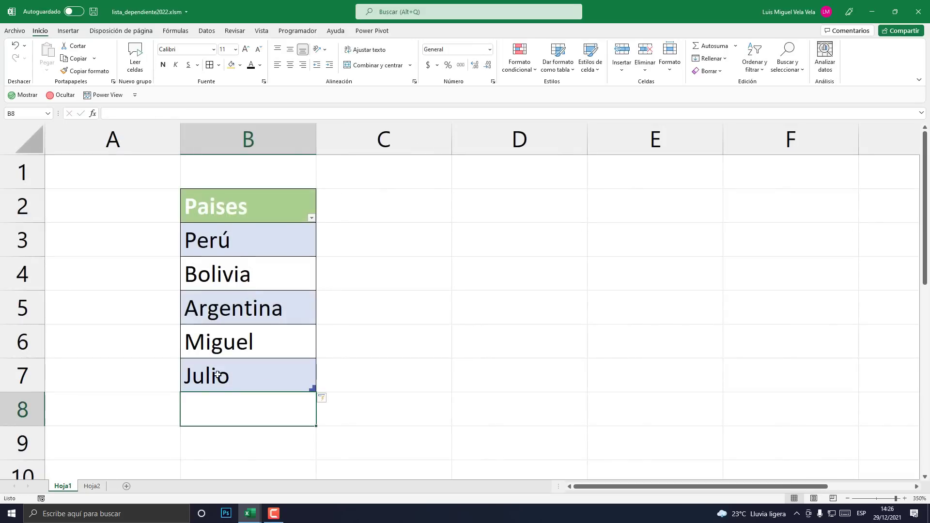
click(92, 486)
click(344, 227)
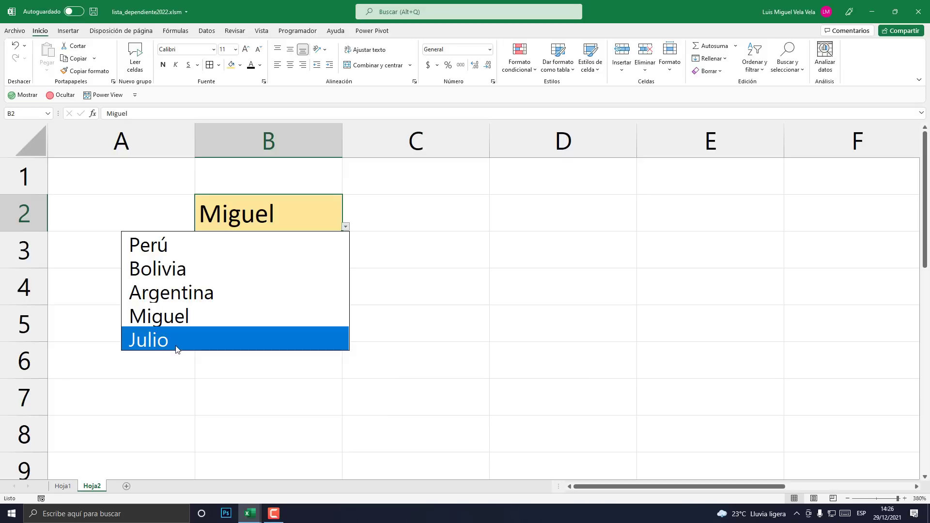
key(Escape)
- Delete rows 6 and 7 on Hoja1 to remove both test names
click(63, 487)
drag(21, 343, 21, 377)
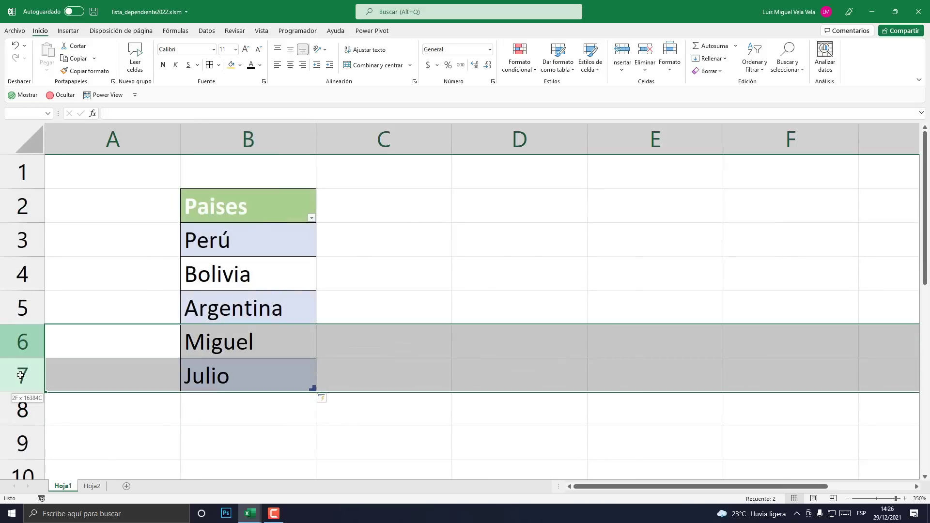
right_click(21, 376)
click(53, 300)
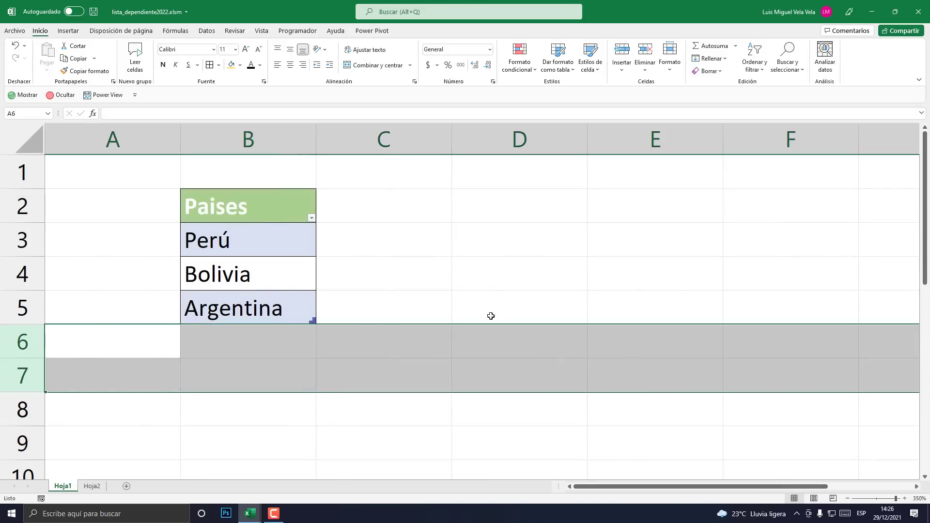
click(491, 312)
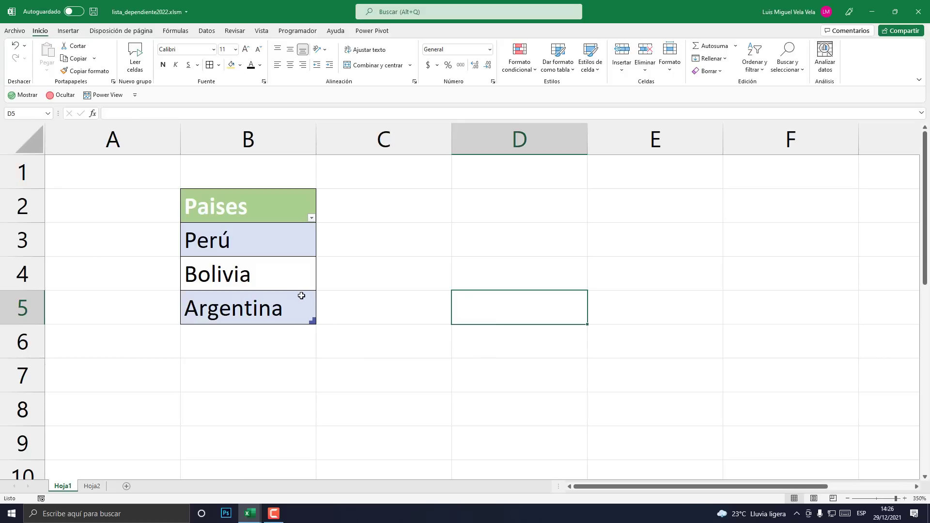
click(847, 498)
click(847, 499)
click(848, 499)
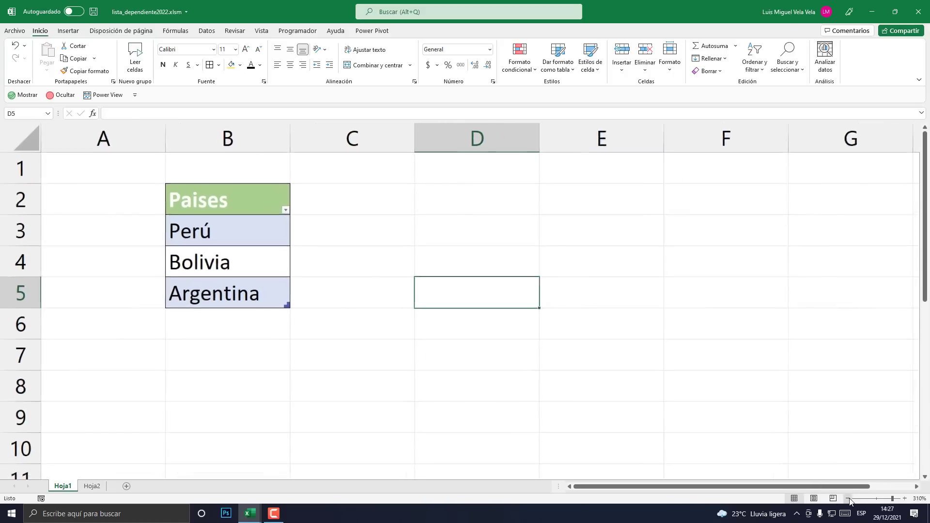
click(848, 499)
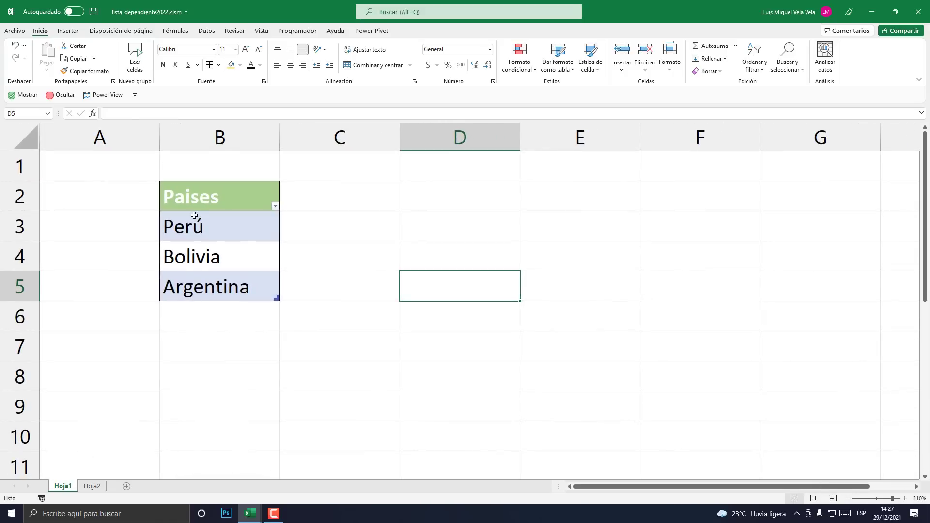
click(209, 228)
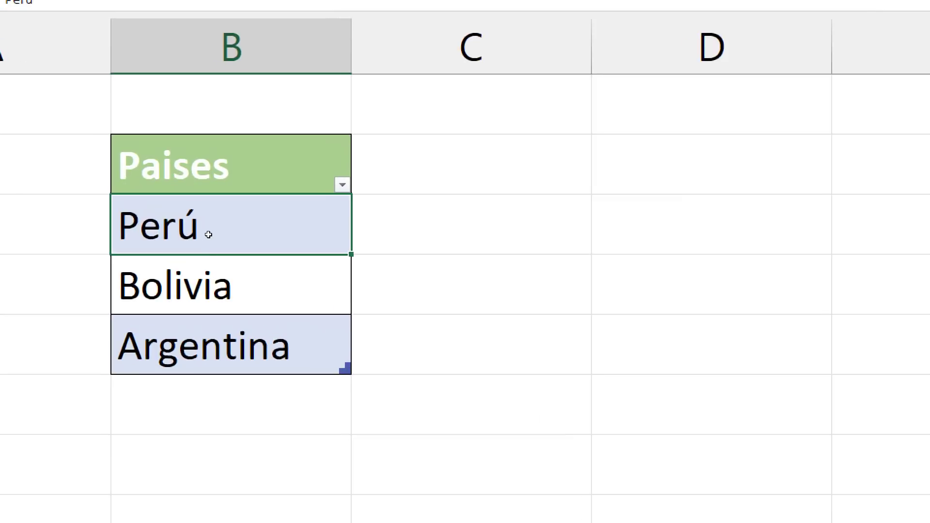
click(212, 244)
click(200, 232)
click(206, 257)
click(207, 278)
click(204, 255)
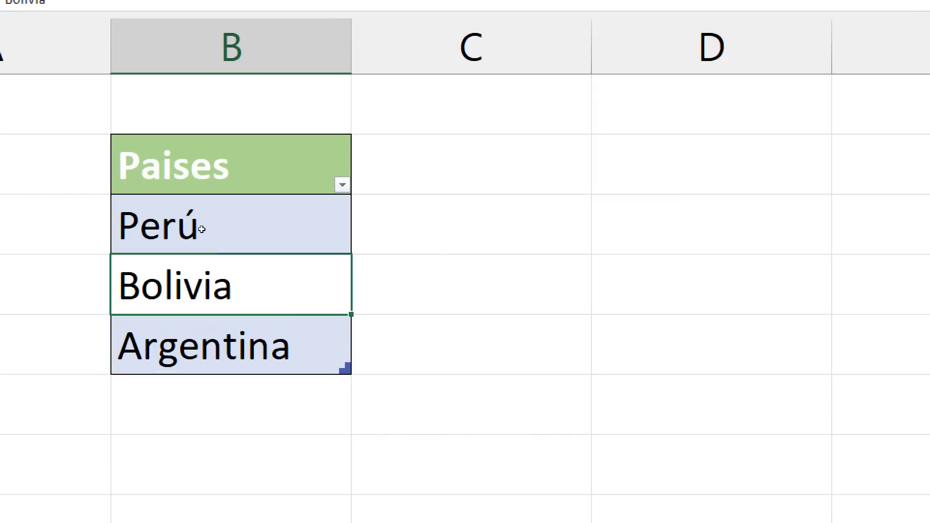
click(201, 229)
click(205, 252)
click(208, 278)
click(205, 224)
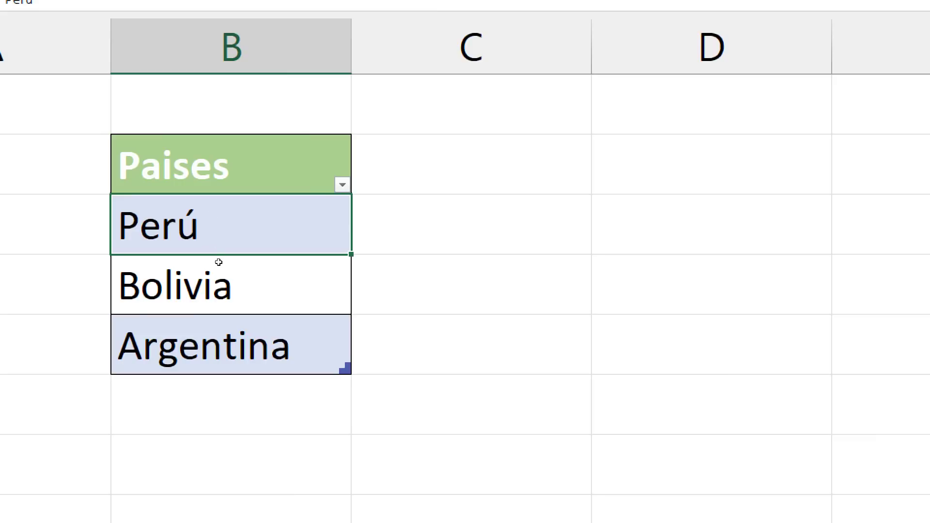
key(Down)
key(Down)
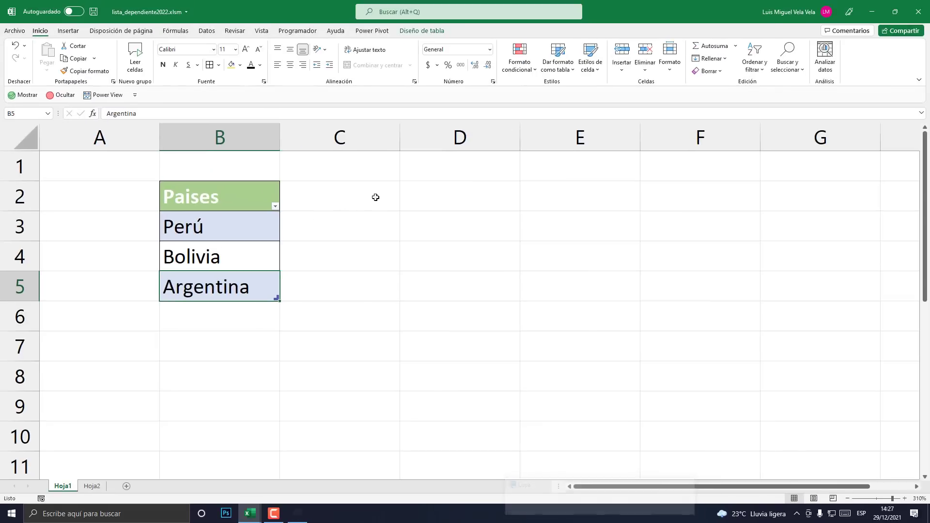
click(722, 164)
click(897, 165)
click(703, 195)
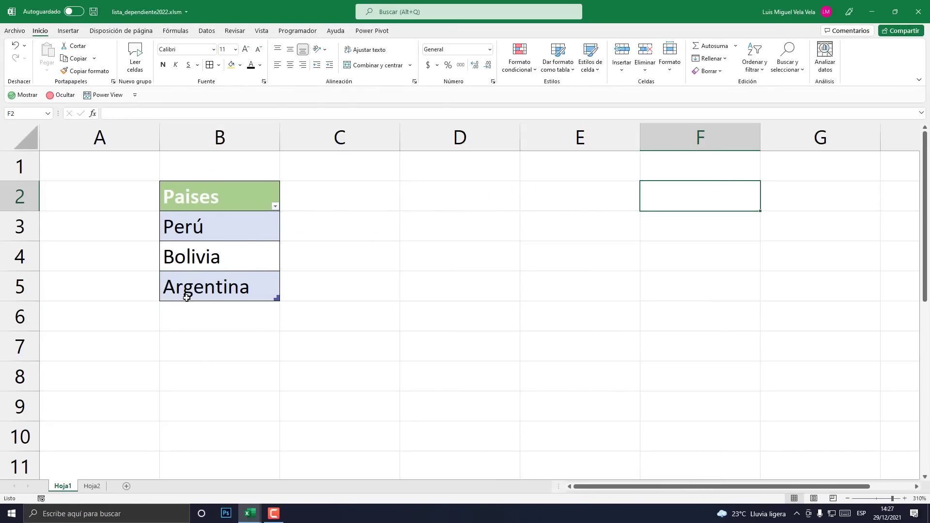
click(208, 368)
scroll(255, 407, down, 2)
click(265, 413)
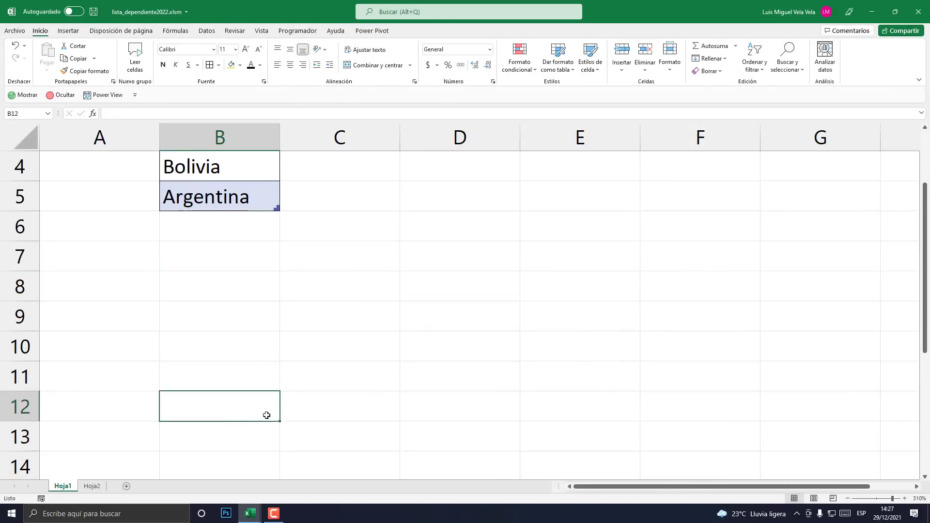
scroll(291, 340, up, 2)
click(414, 205)
click(581, 193)
click(665, 184)
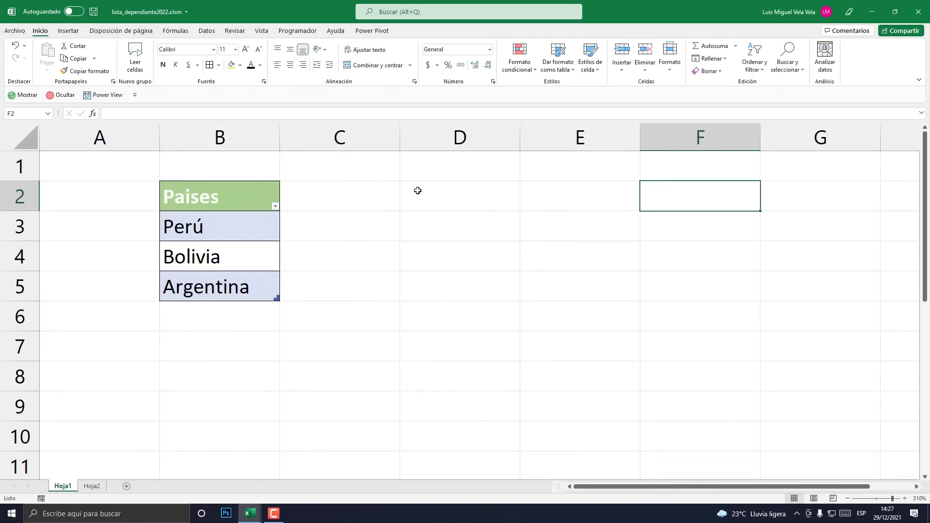
click(417, 192)
click(582, 195)
click(712, 195)
click(437, 202)
click(582, 200)
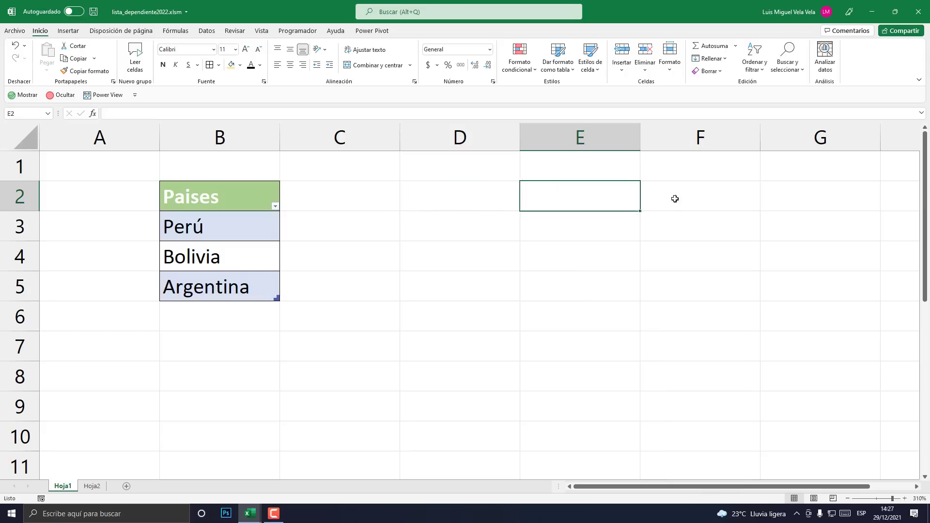
click(676, 199)
click(491, 183)
- Look over the other workbook's country columns, then return to lista_dependiente2022 and select D2
mouse_move(250, 513)
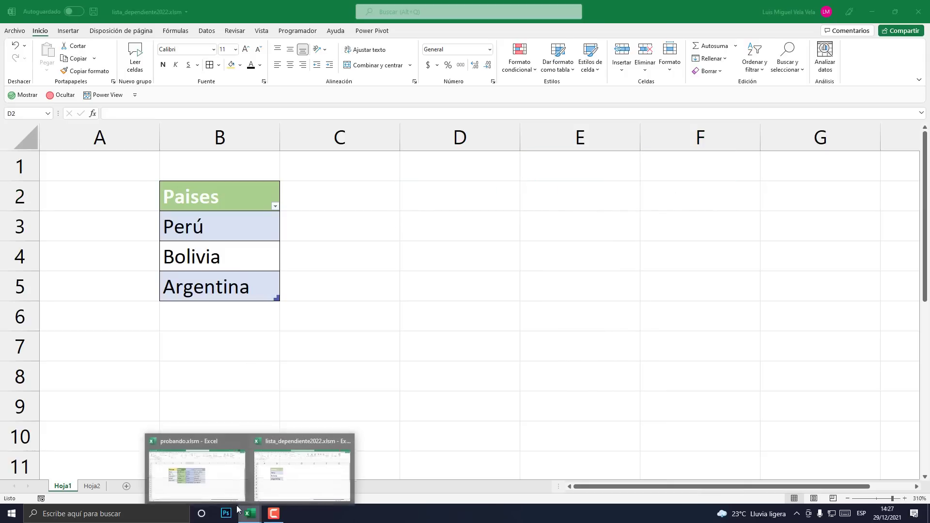
click(200, 478)
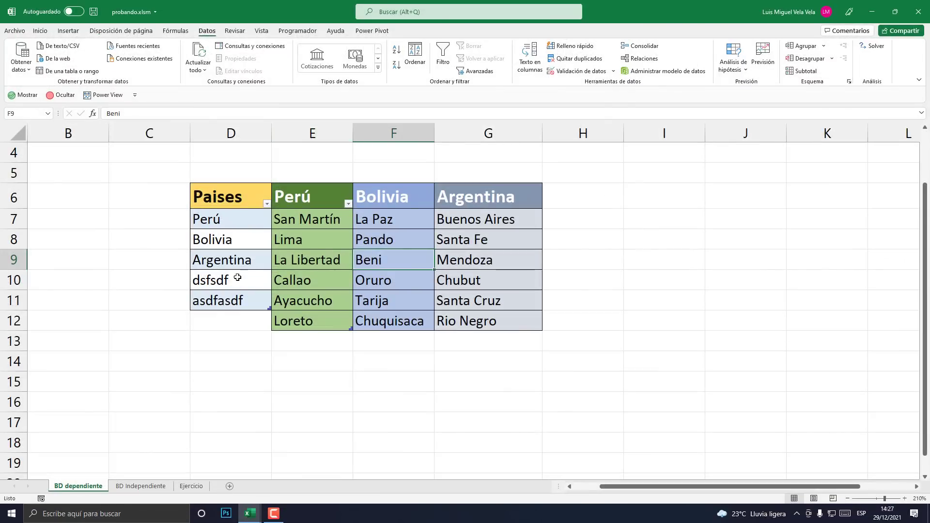
drag(213, 215, 228, 299)
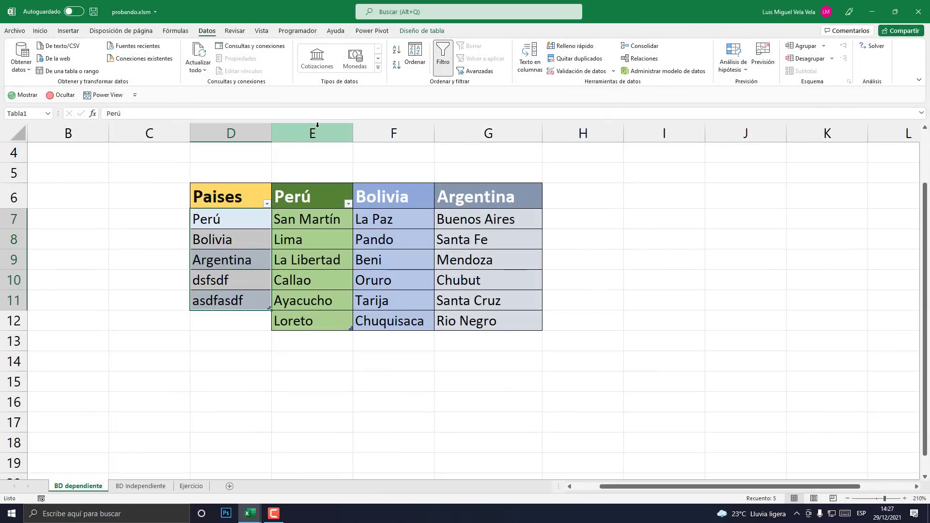
click(316, 127)
click(393, 127)
click(487, 130)
mouse_move(250, 513)
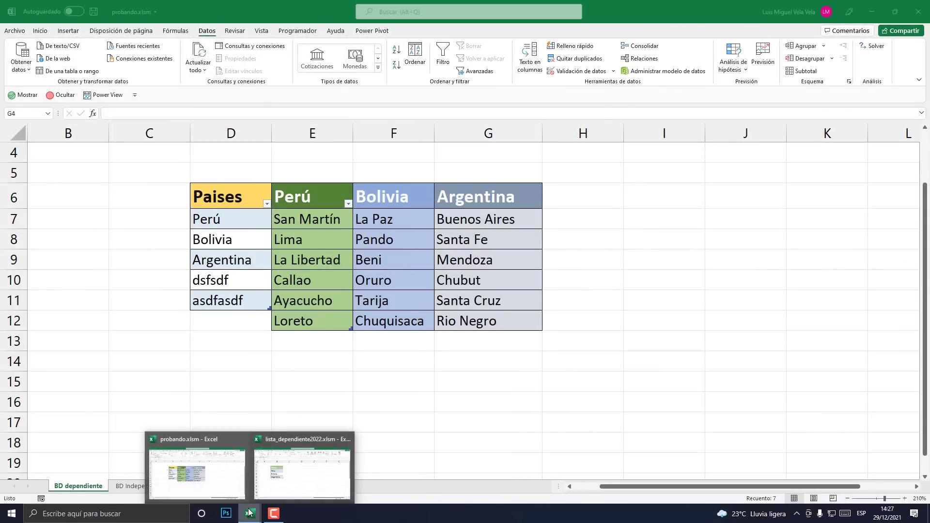
click(292, 472)
click(450, 186)
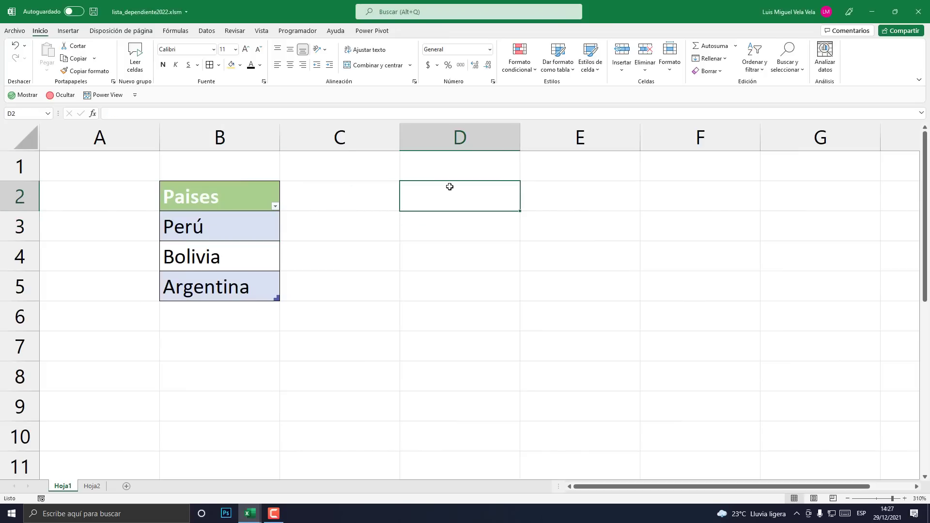
- Enter Perú in D2 and Bolivia in E2
text(Perú)
key(Tab)
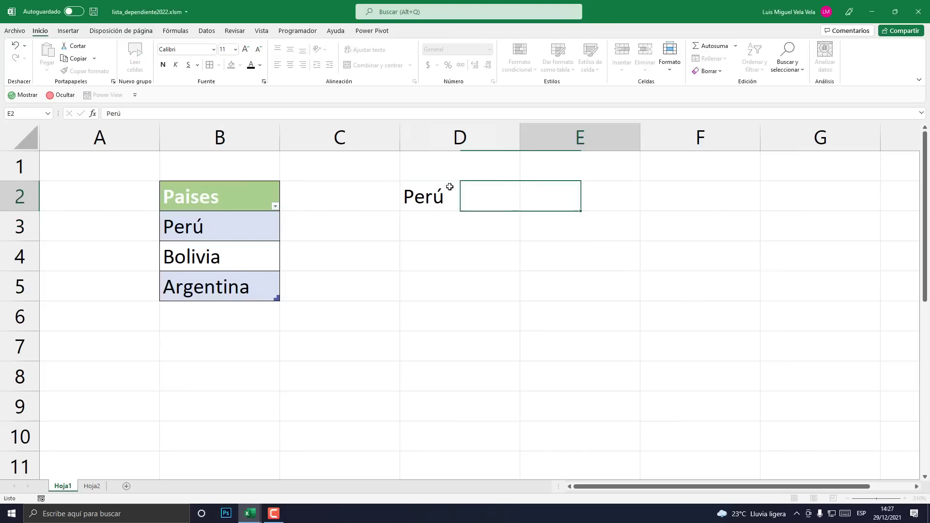
click(212, 257)
click(560, 195)
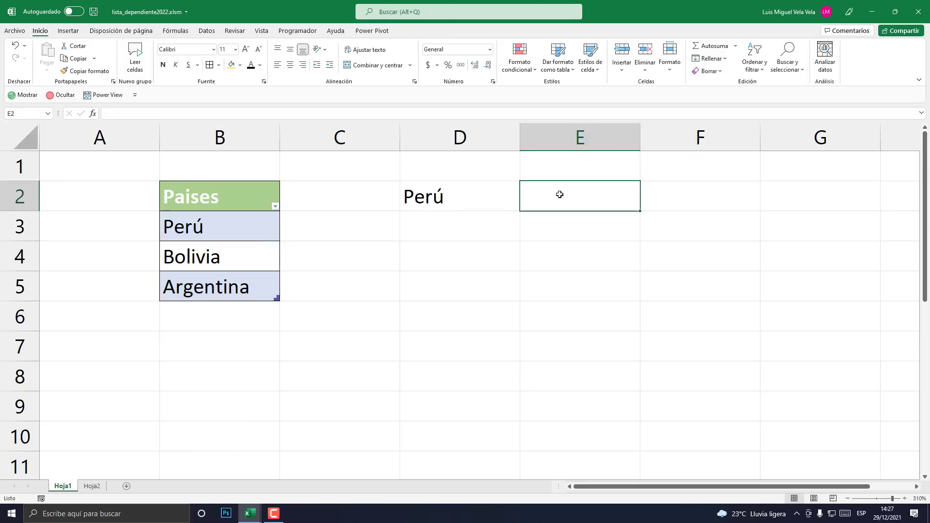
text(Bolivia)
key(Return)
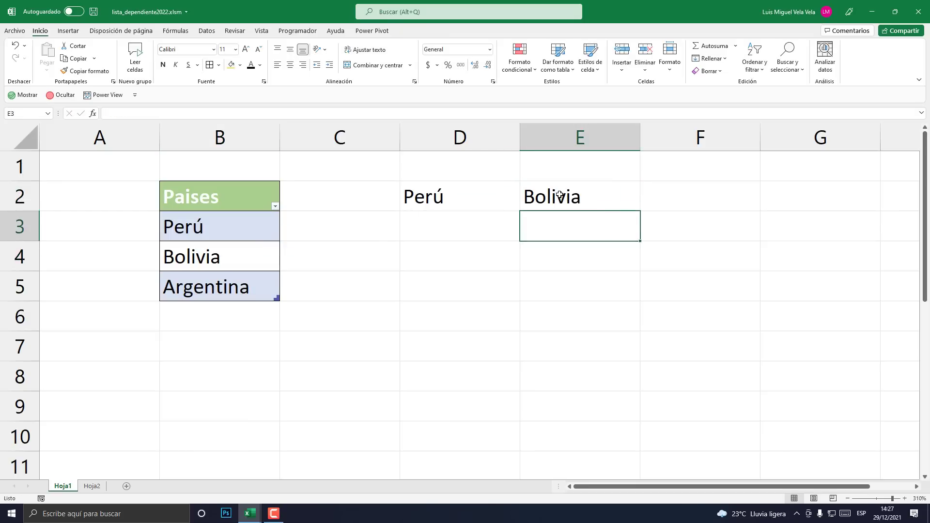
- Enter Argentina in F2 to complete the row of country headings
click(481, 190)
click(606, 191)
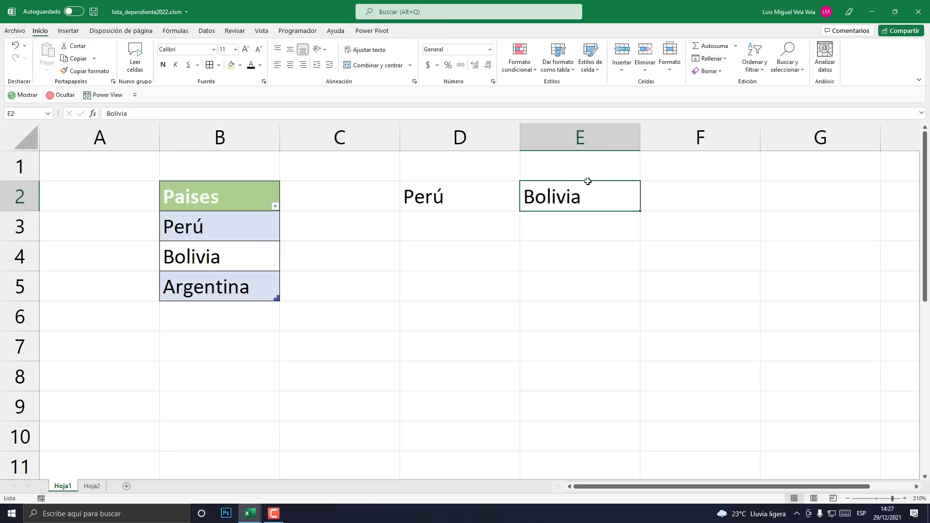
click(481, 133)
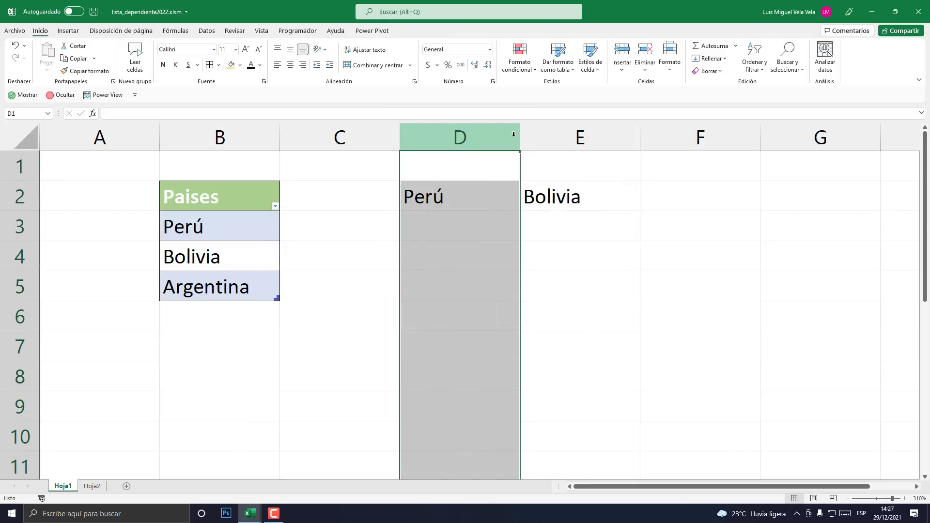
click(582, 138)
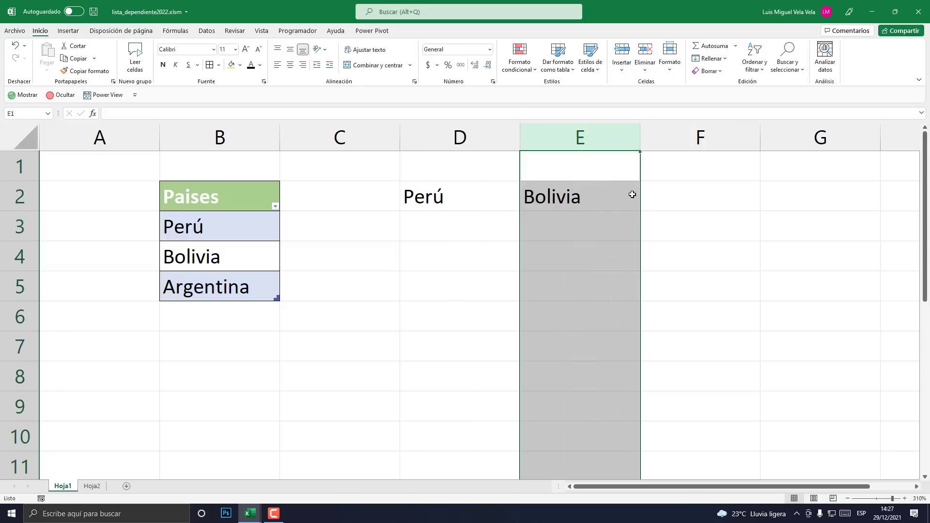
click(680, 303)
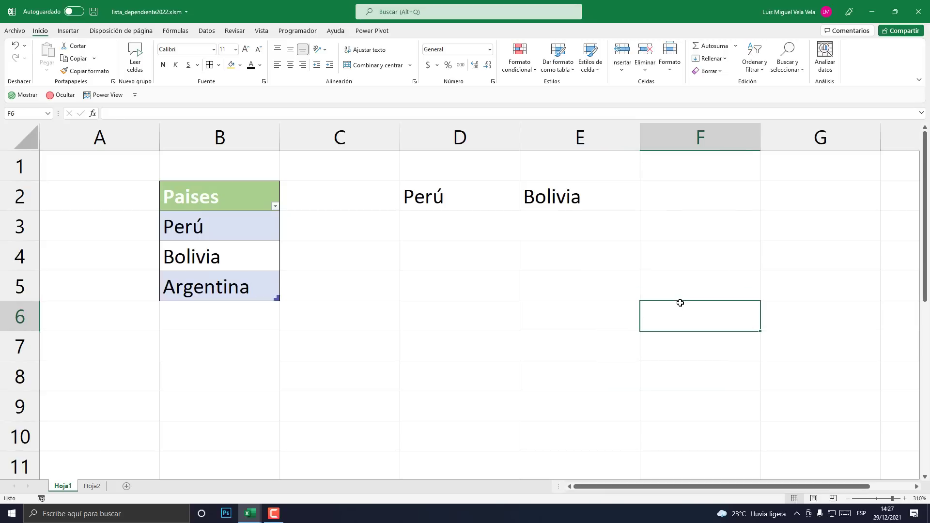
click(689, 192)
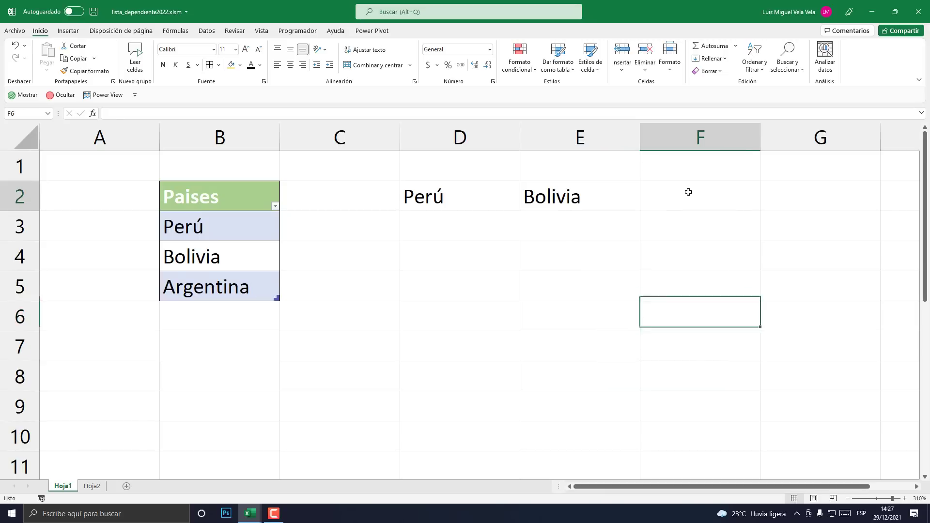
text(Argentina)
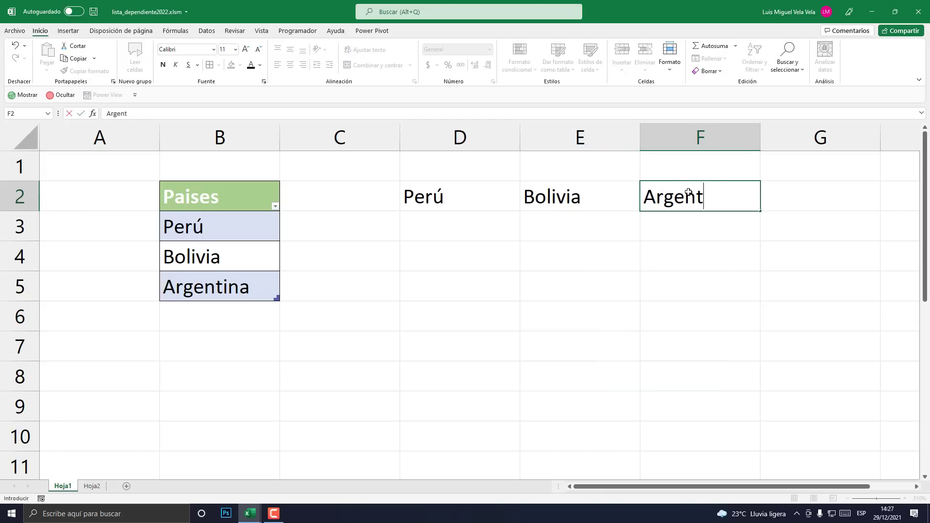
key(Return)
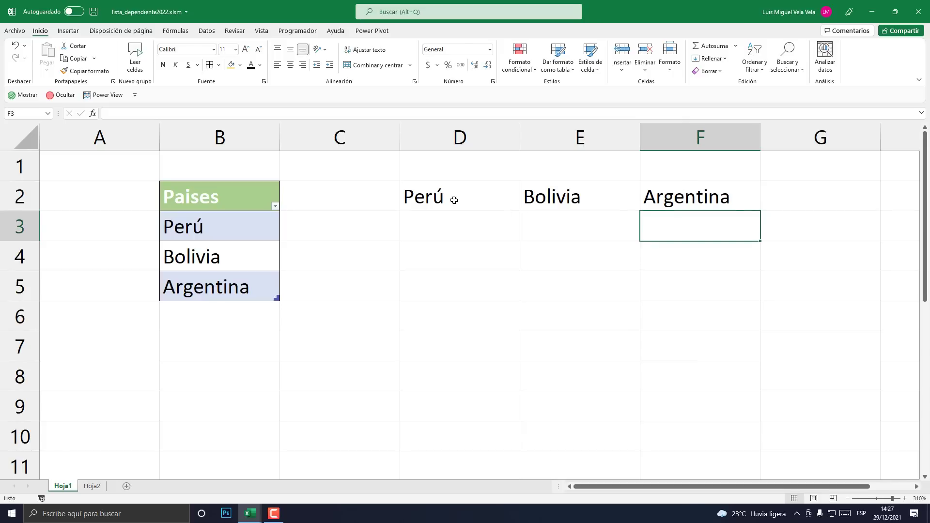
- Select the ranges below Perú, Bolivia and Argentina, then the Paises table countries
drag(433, 195, 457, 293)
drag(557, 197, 587, 293)
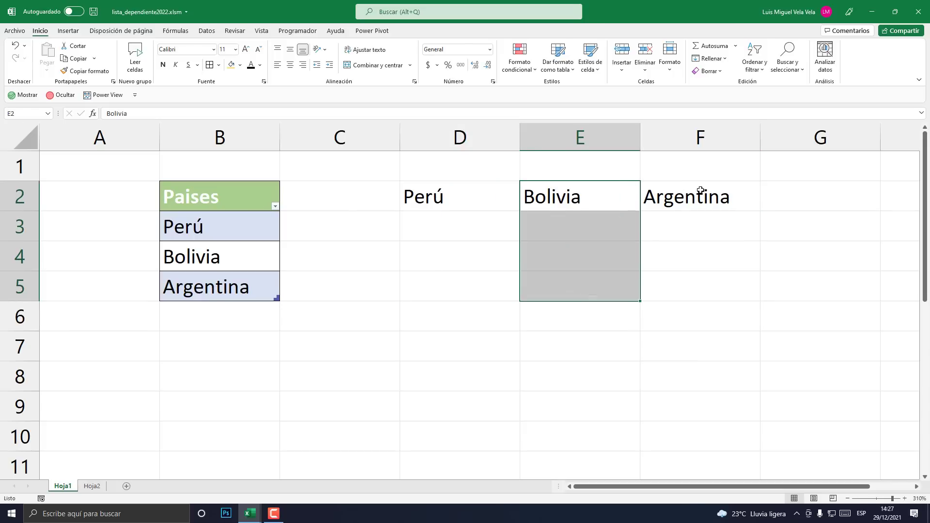
drag(701, 189, 699, 299)
drag(446, 196, 457, 293)
drag(584, 201, 600, 297)
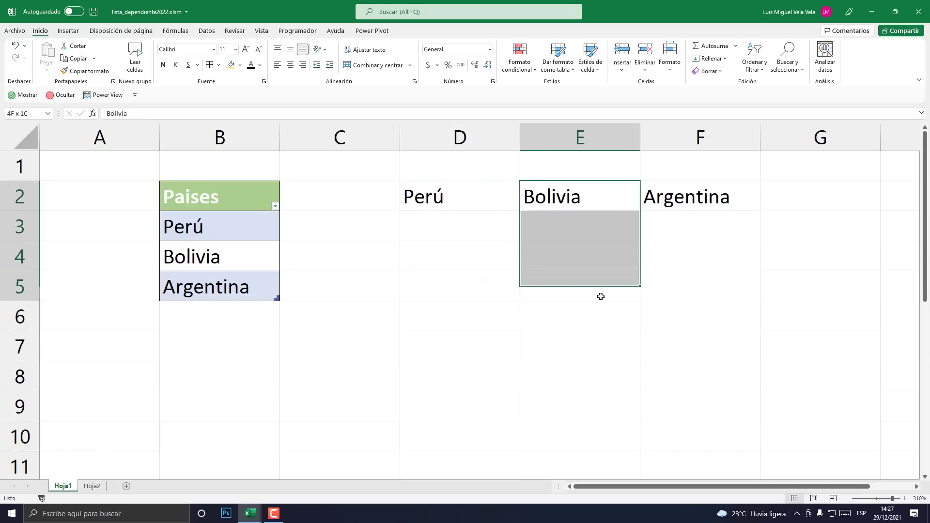
drag(707, 200, 703, 287)
drag(453, 198, 465, 284)
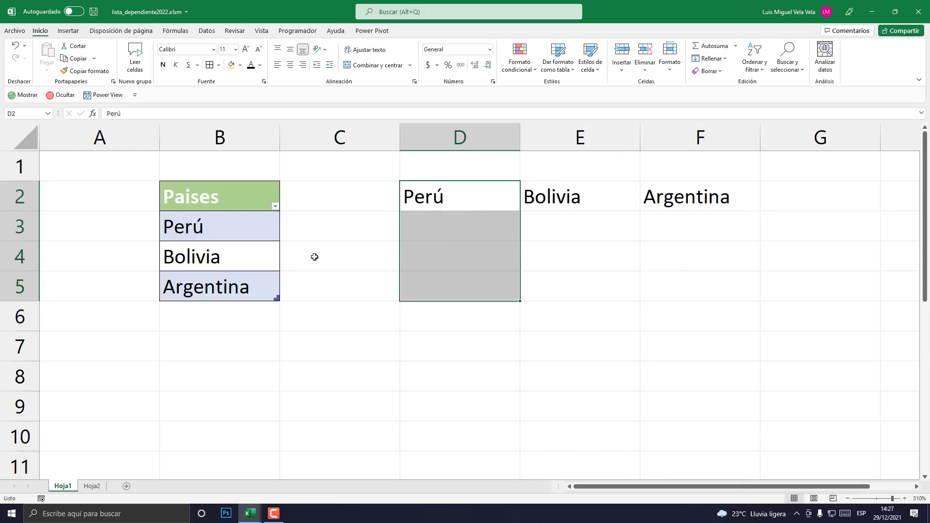
drag(224, 221, 209, 273)
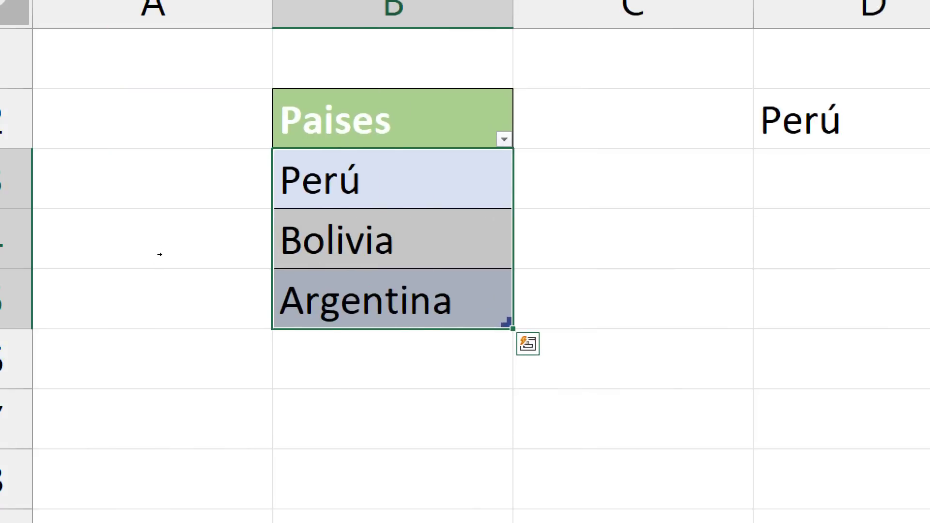
- Copy the three country names from the Paises table
click(174, 251)
drag(199, 226, 204, 269)
right_click(205, 259)
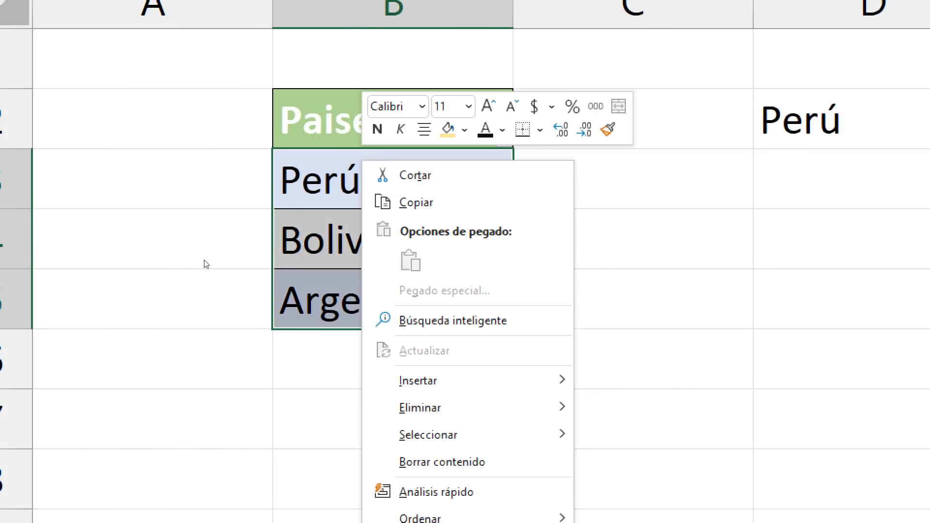
click(233, 238)
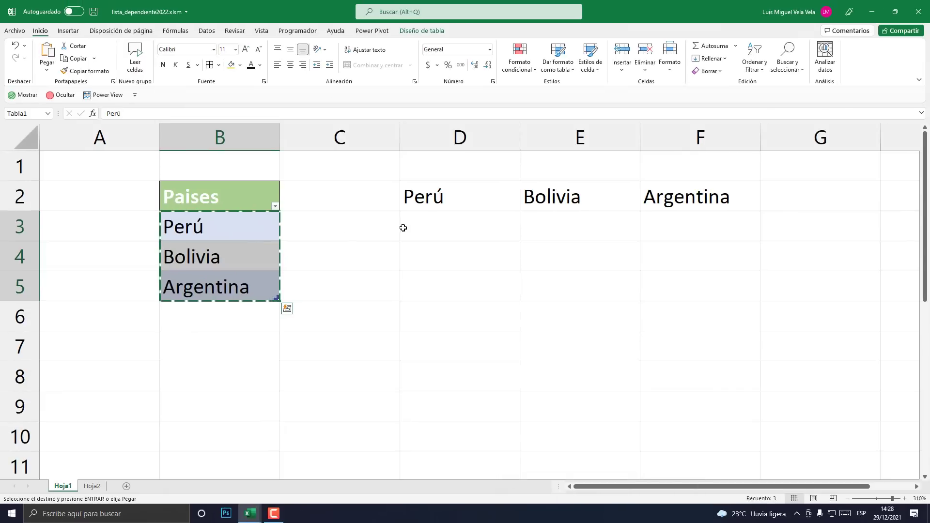
- Paste the countries transposed across D3:F3, then select the typed names in D2:F2
right_click(429, 230)
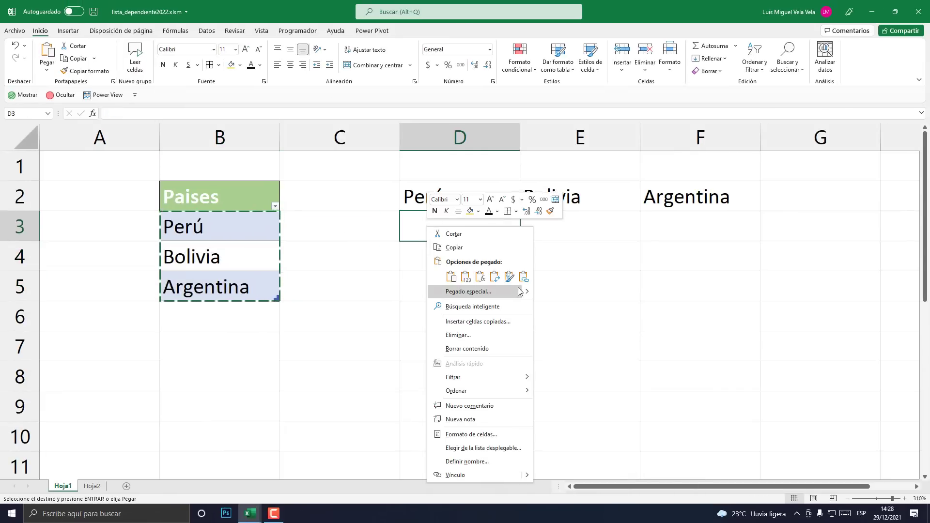
mouse_move(527, 293)
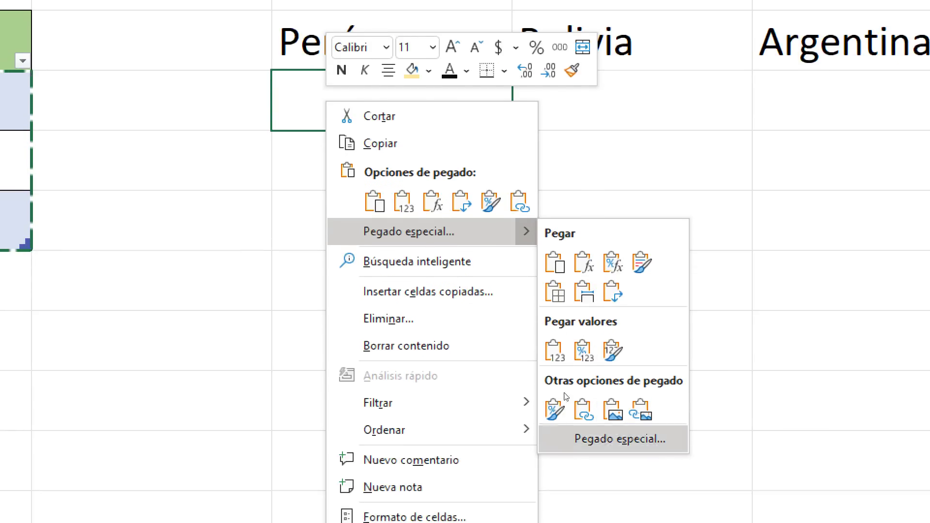
click(613, 291)
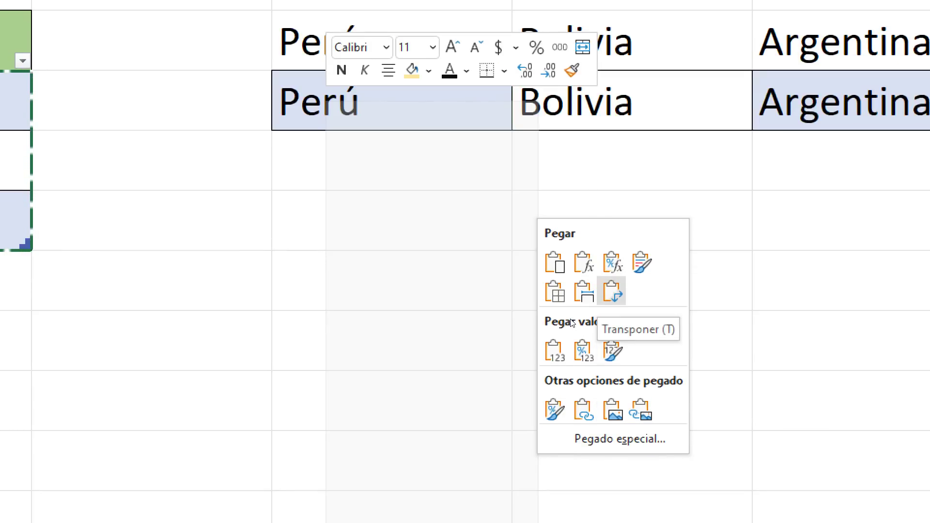
click(611, 291)
click(634, 301)
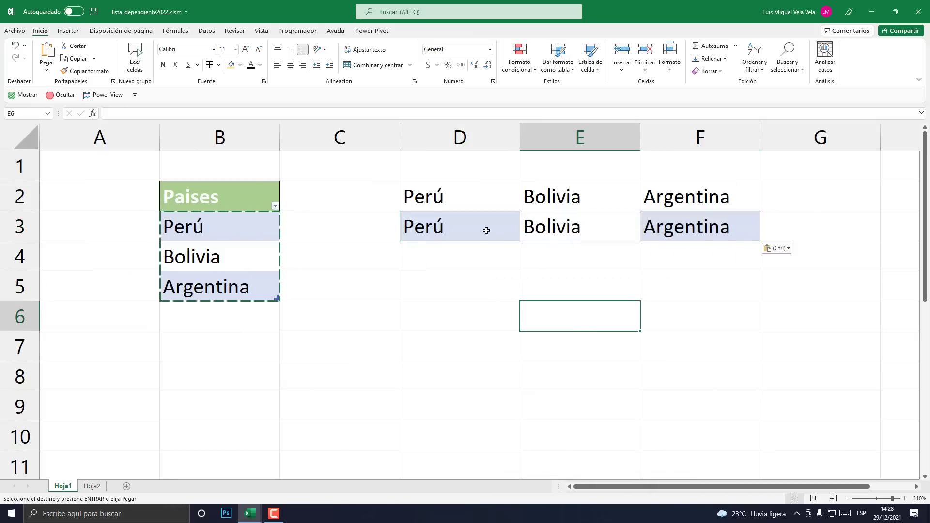
key(Escape)
click(480, 229)
key(Right)
key(Right)
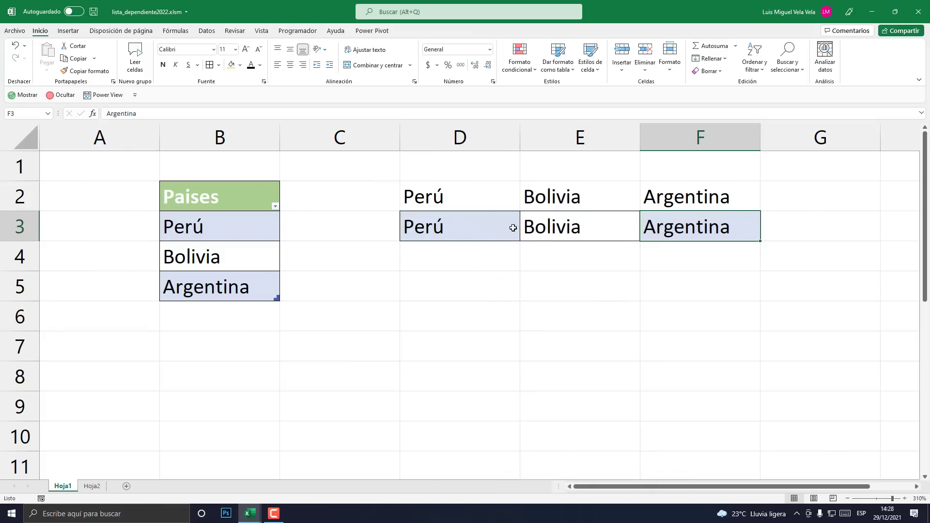
drag(461, 193, 707, 195)
- Clear the typed country names from D2:F2 and inspect Perú in B3
key(Delete)
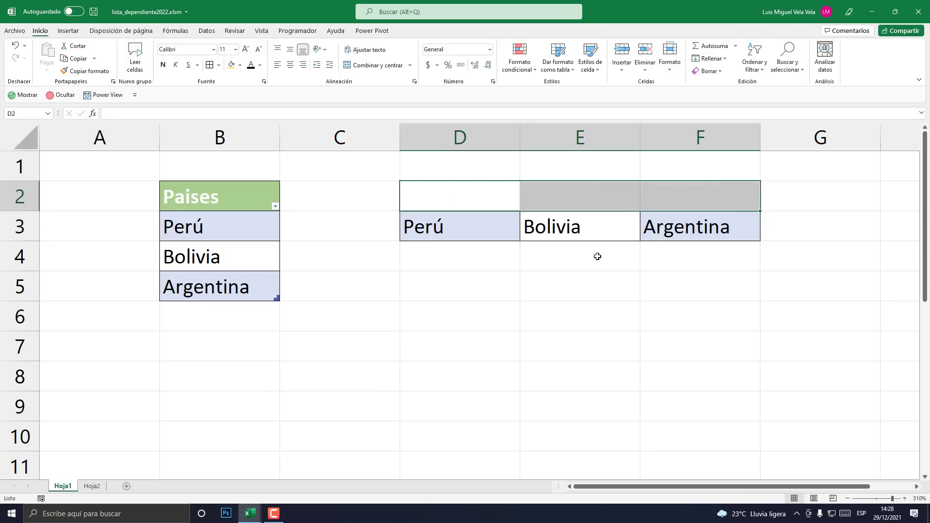
click(585, 266)
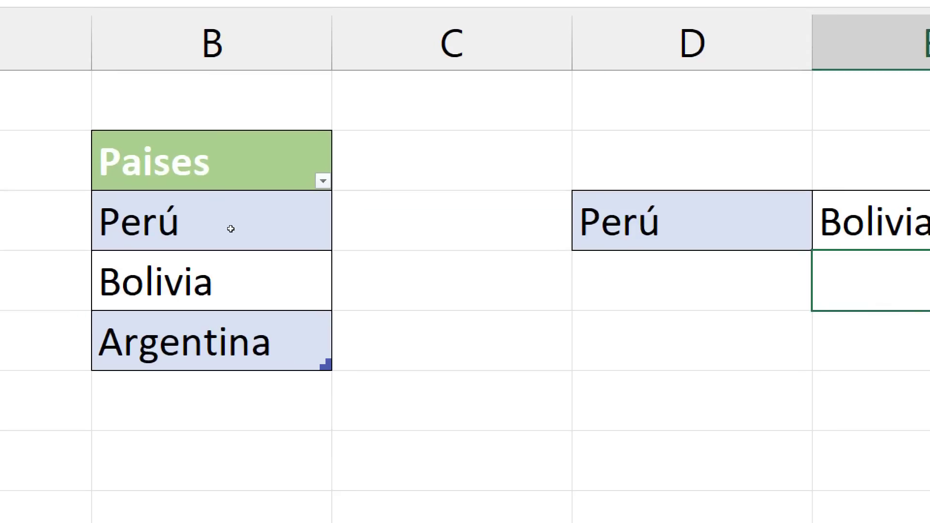
double_click(235, 230)
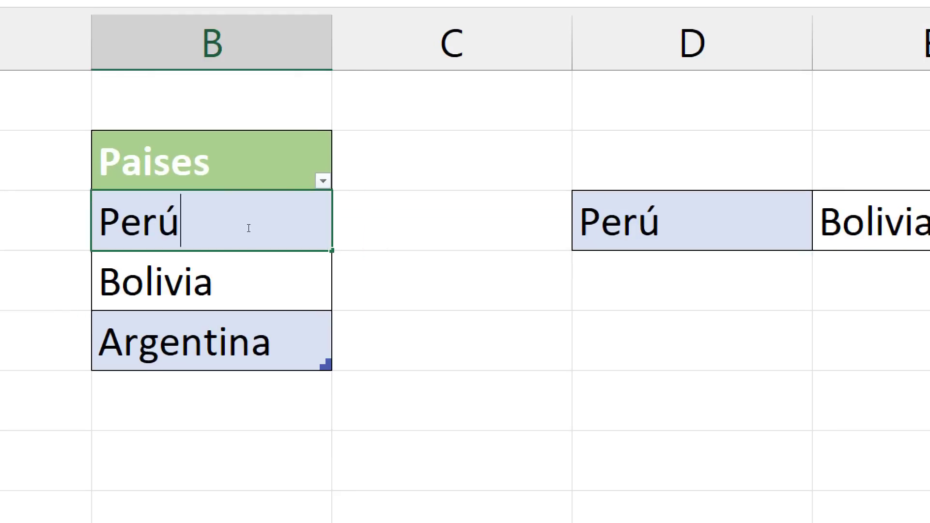
drag(248, 228, 60, 201)
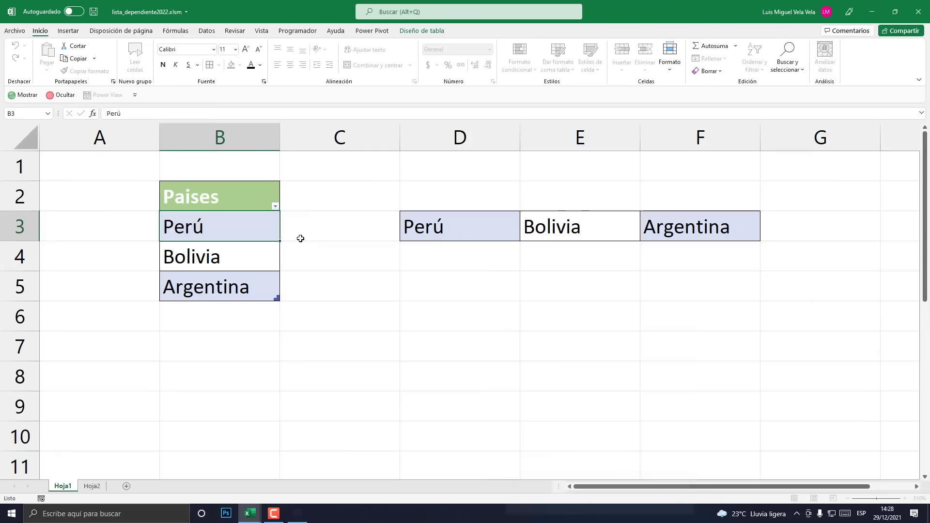
click(923, 256)
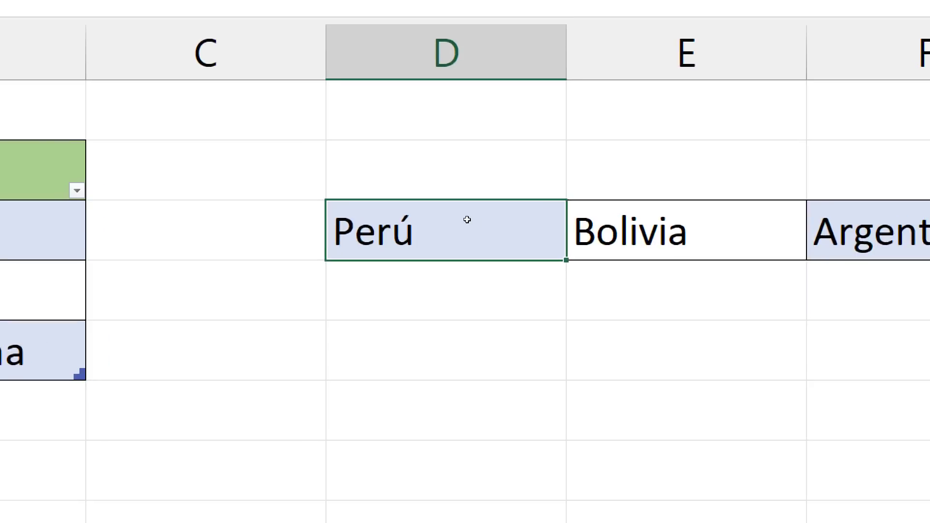
- Inspect the pasted Perú, Bolivia and Argentina headers in row 3, then select Perú in the table
double_click(472, 221)
key(shift+Left)
key(shift+Left)
key(shift+Left)
key(shift+Left)
double_click(757, 261)
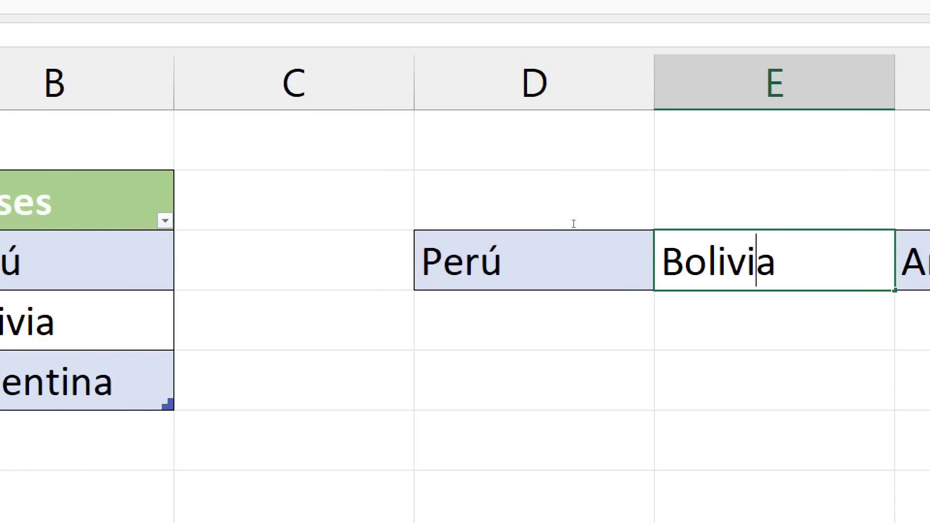
drag(784, 262, 661, 262)
double_click(538, 262)
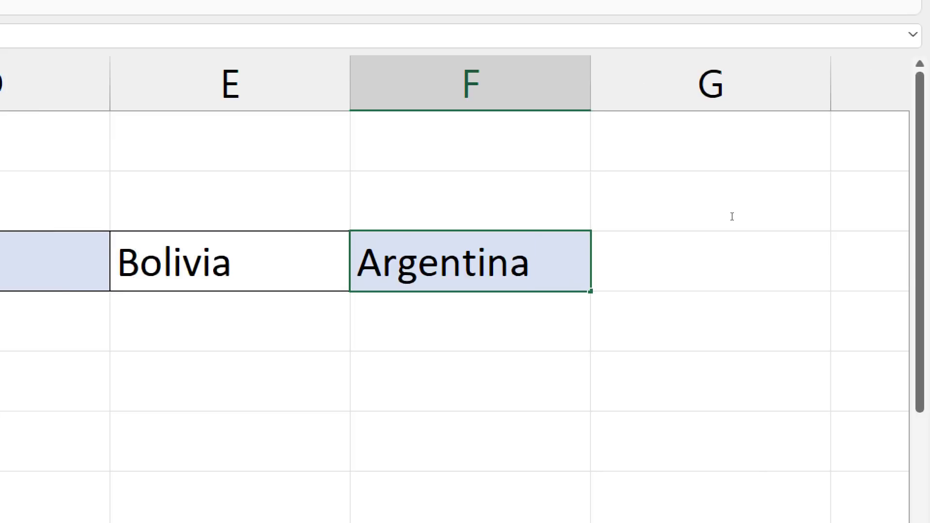
drag(533, 261, 358, 262)
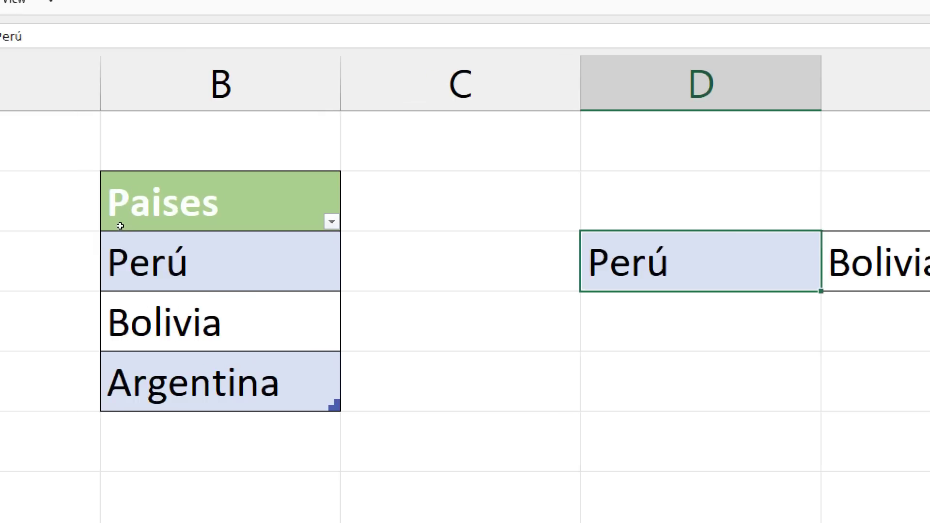
click(339, 245)
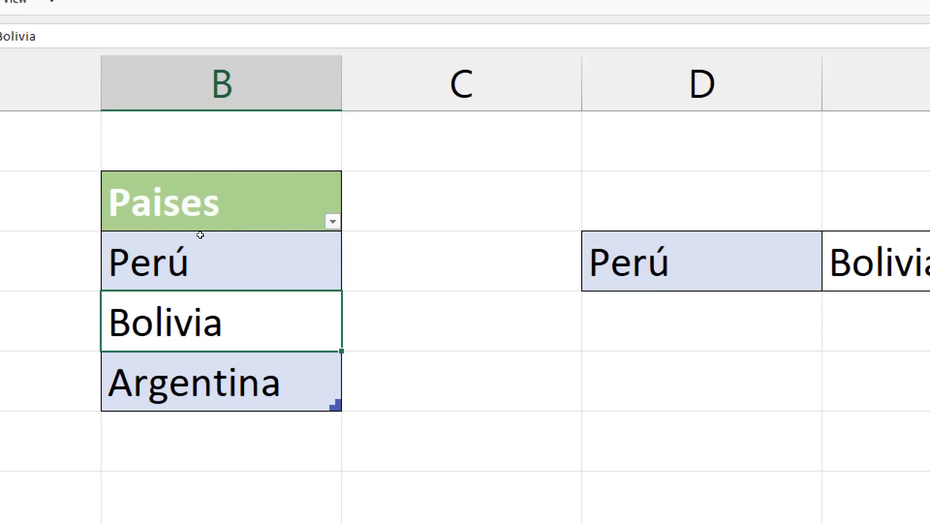
click(200, 235)
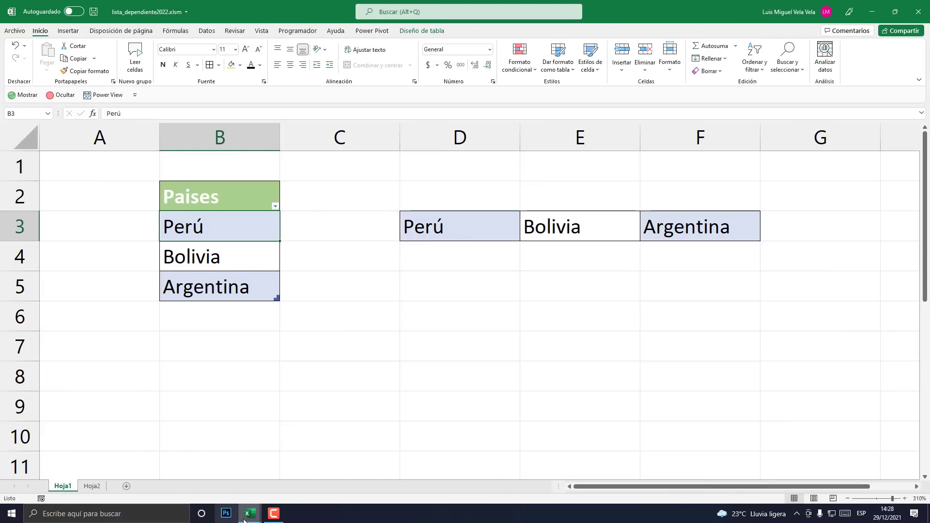
- Copy Peru's provinces, cells E7:E12, from the probando workbook
mouse_move(251, 517)
click(247, 463)
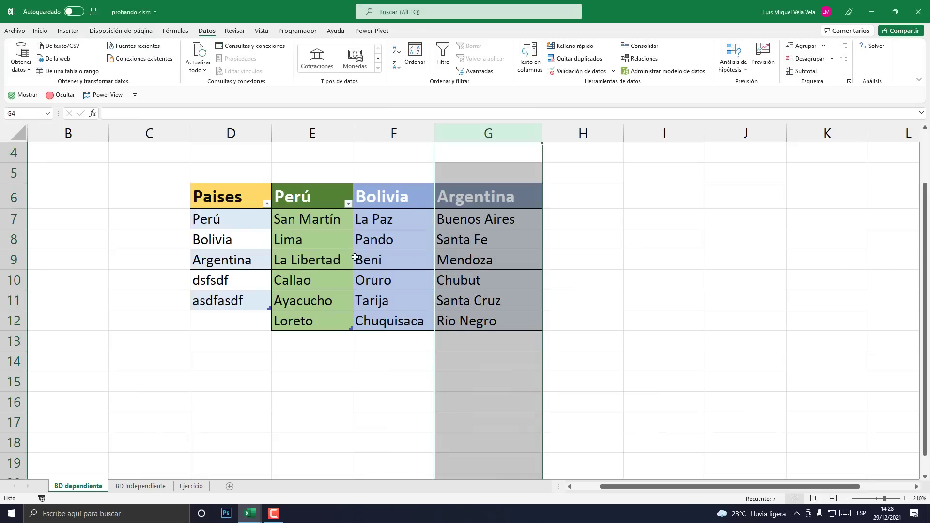
drag(316, 219, 319, 322)
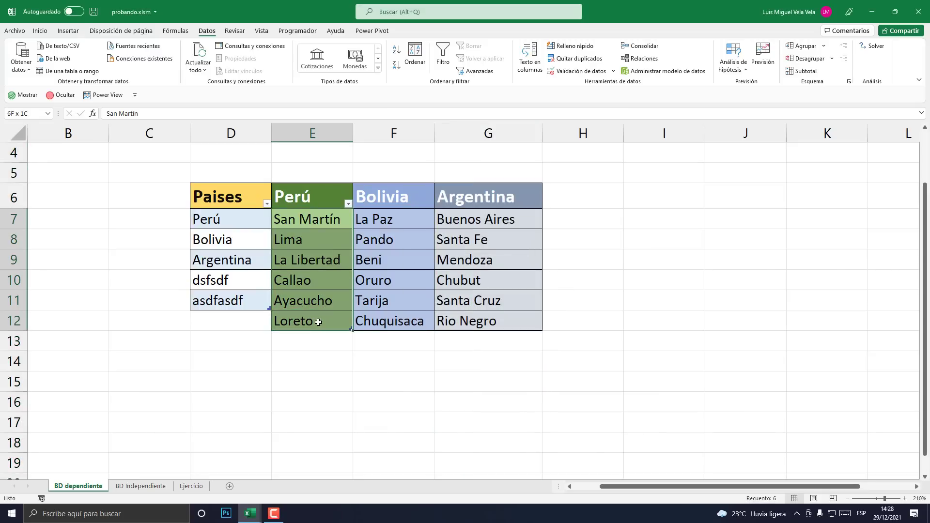
right_click(318, 271)
click(343, 238)
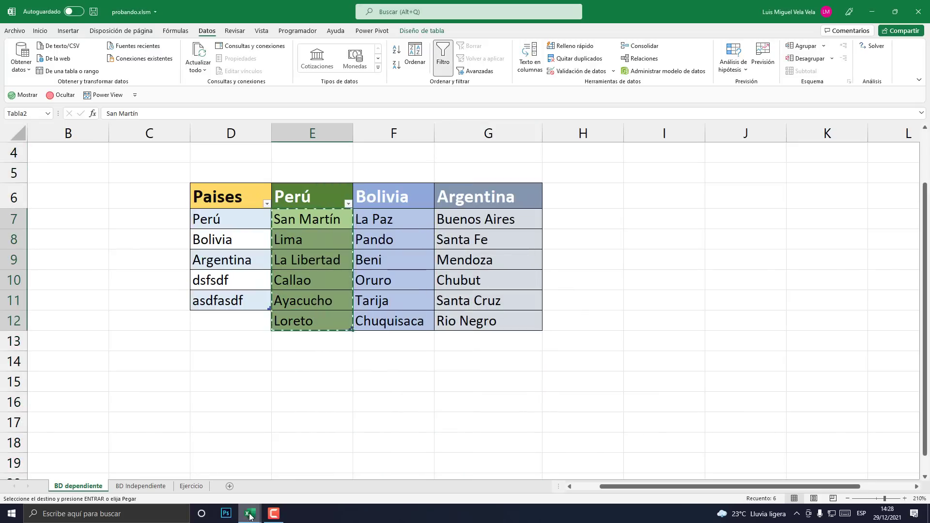
- Paste Peru's provinces as values into D4:D9 of lista_dependiente2022
mouse_move(251, 514)
click(303, 485)
click(443, 255)
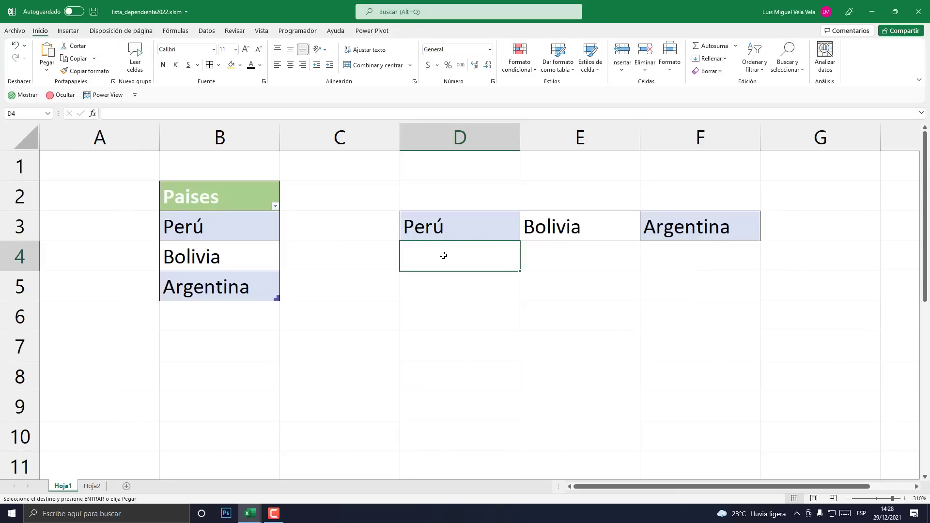
right_click(443, 256)
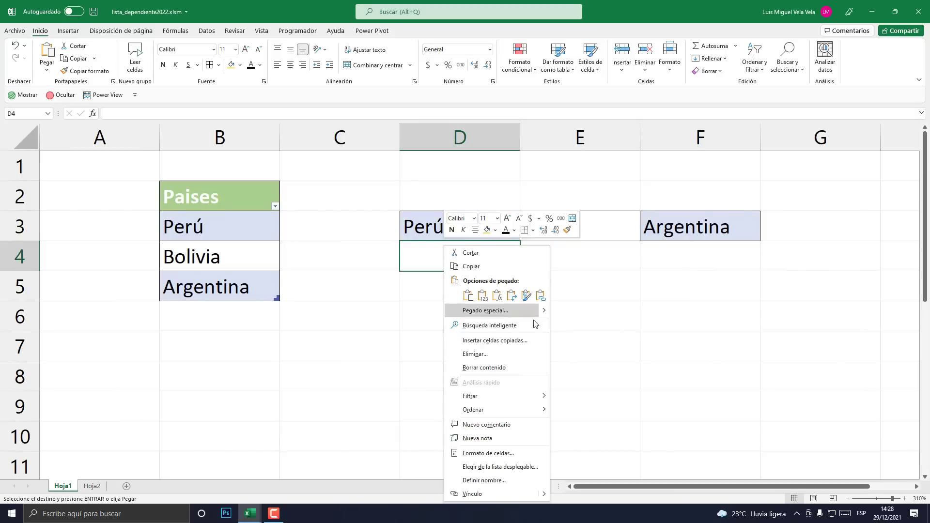
mouse_move(535, 312)
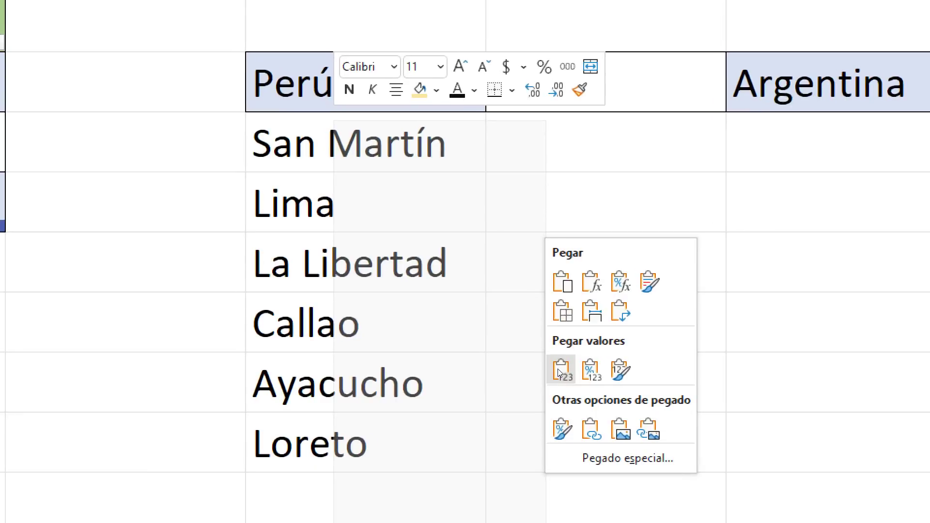
click(557, 370)
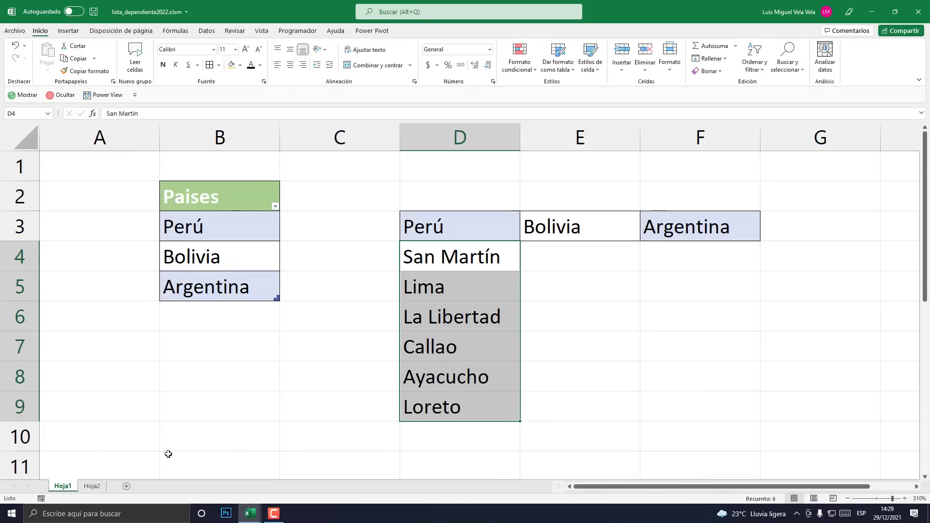
click(93, 487)
- Copy Bolivia's departments La Paz through Chuquisaca from the probando workbook
click(62, 486)
mouse_move(250, 512)
click(191, 466)
drag(390, 221, 391, 320)
right_click(390, 289)
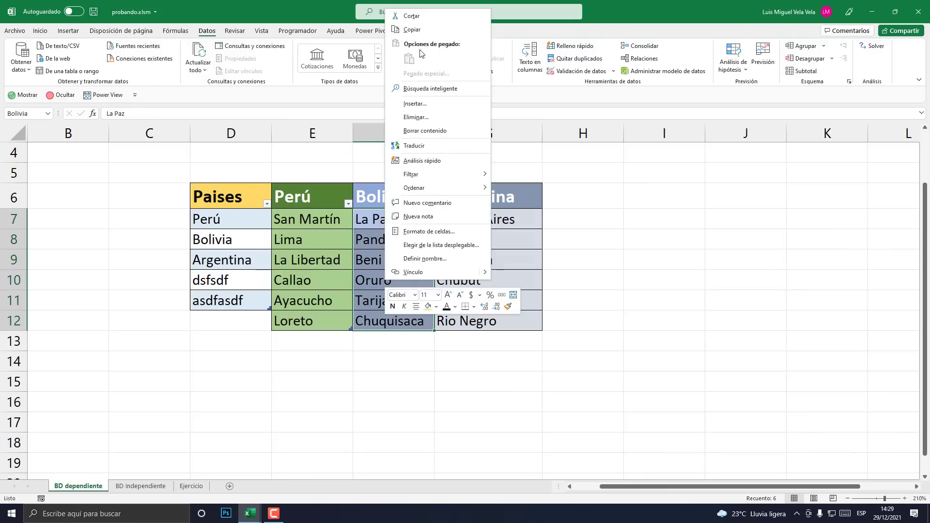
click(413, 30)
- Paste Bolivia's departments into E4:E9 of lista_dependiente2022 as values only
mouse_move(251, 513)
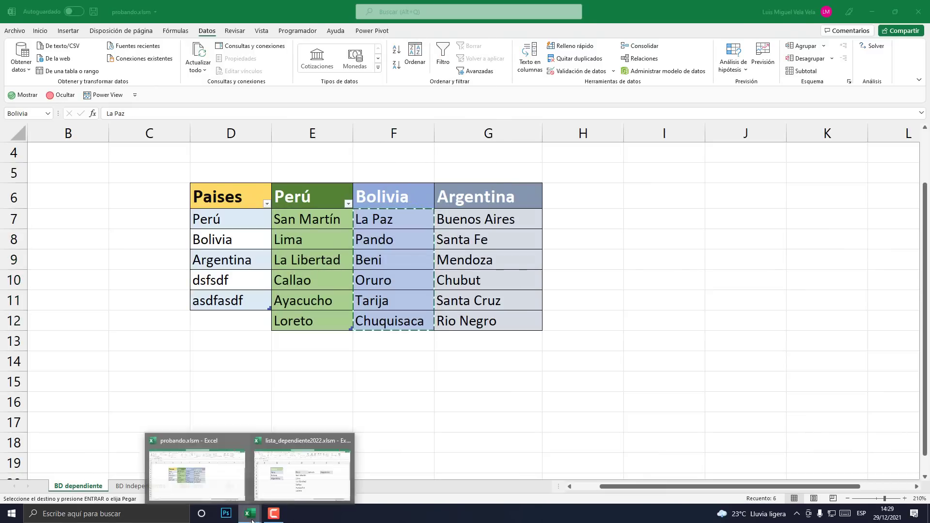
click(296, 466)
key(Escape)
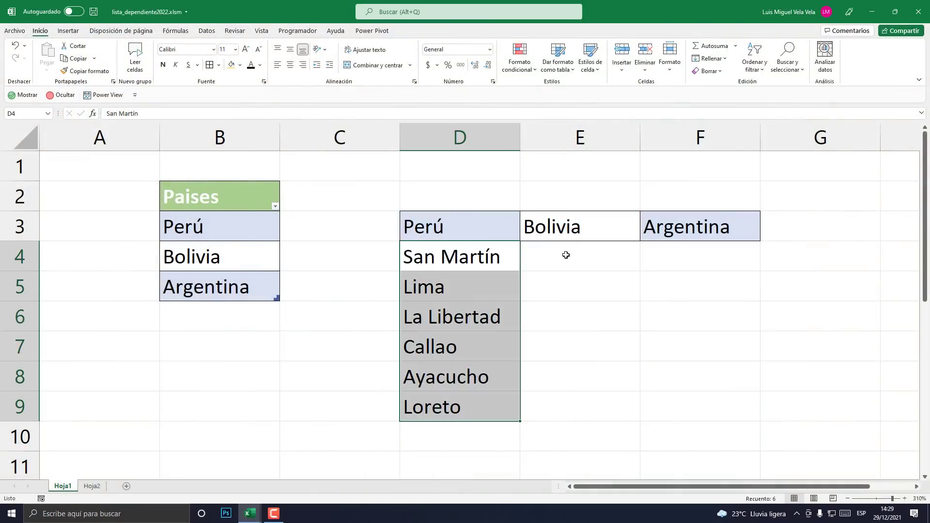
right_click(566, 248)
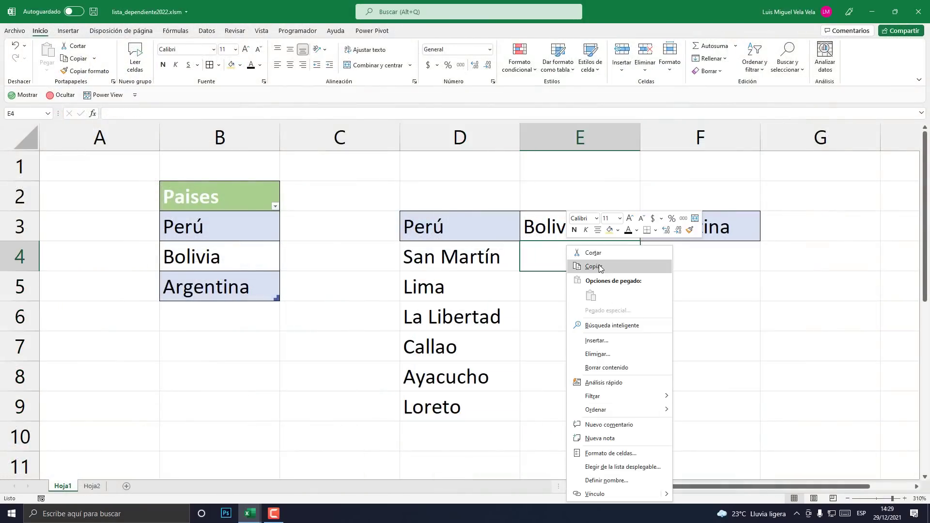
click(250, 513)
click(186, 482)
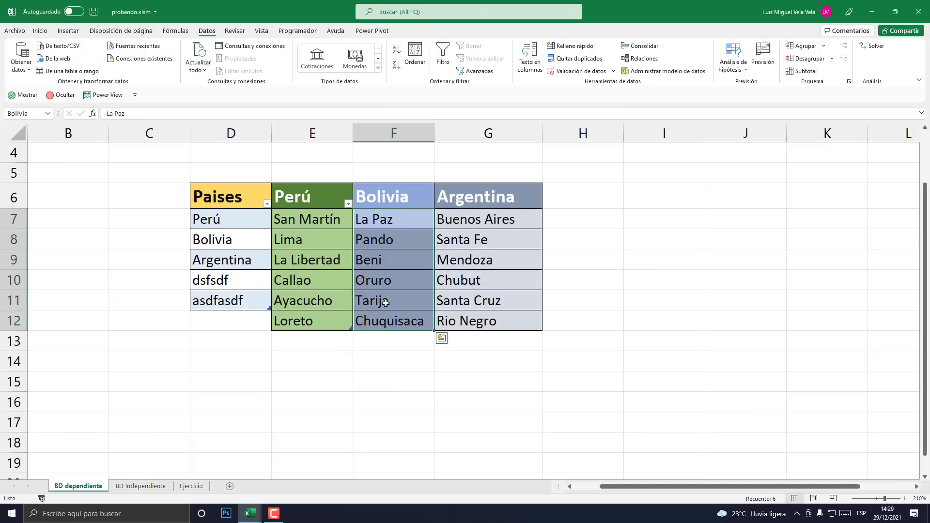
key(ctrl+c)
key(alt+Tab)
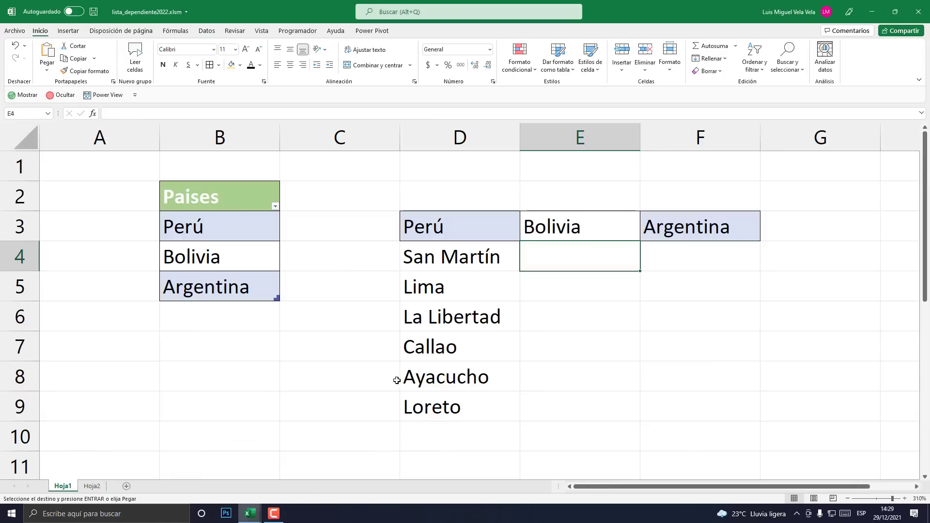
right_click(582, 261)
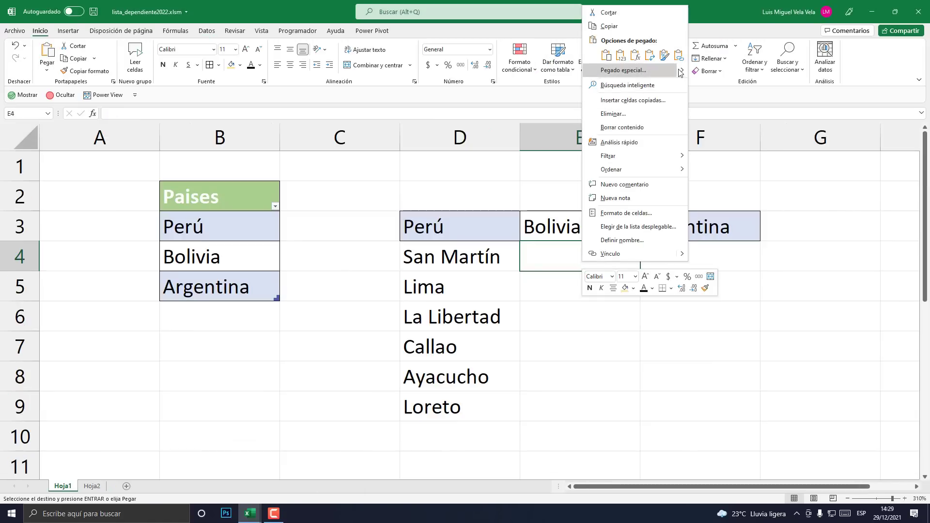
mouse_move(684, 71)
click(697, 130)
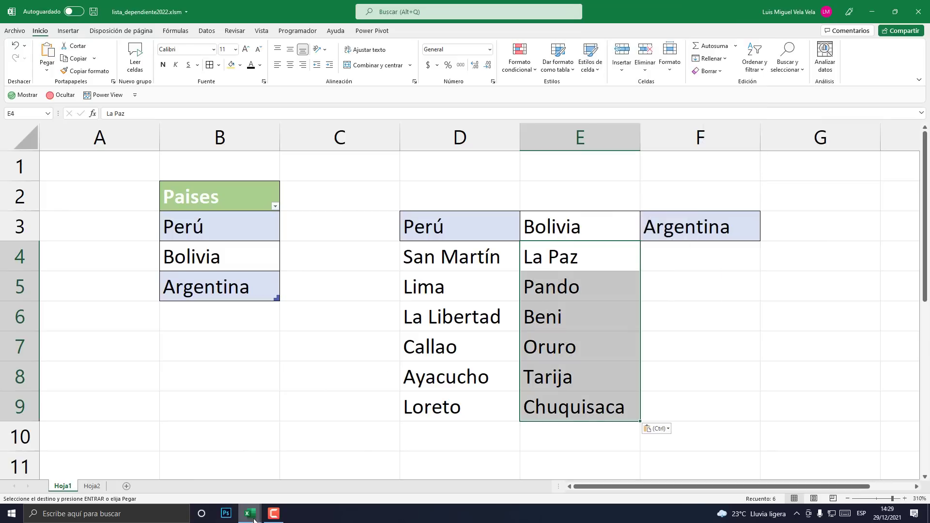
- In probando, select Argentina's provinces Buenos Aires through Rio Negro
mouse_move(250, 514)
click(206, 492)
drag(490, 219, 509, 320)
- Copy Argentina's provinces Buenos Aires through Rio Negro from the probando workbook
right_click(487, 317)
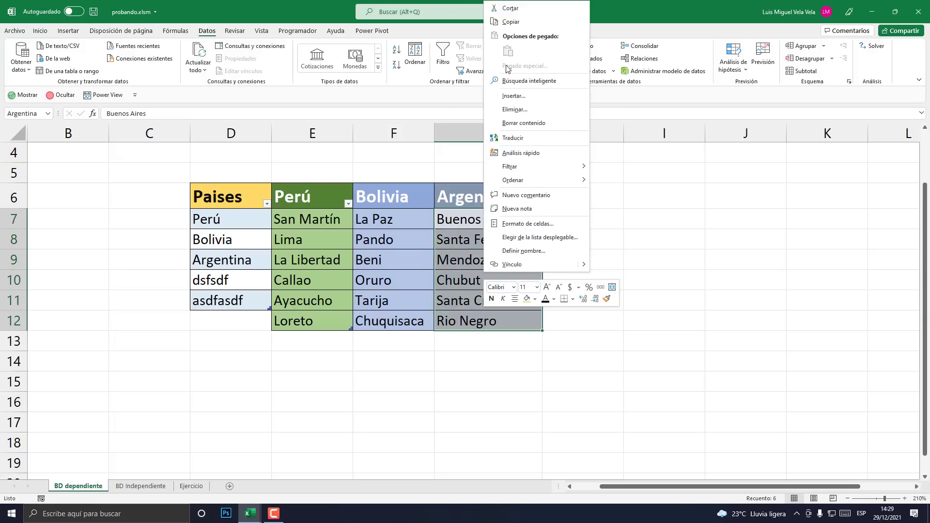
click(512, 22)
mouse_move(261, 512)
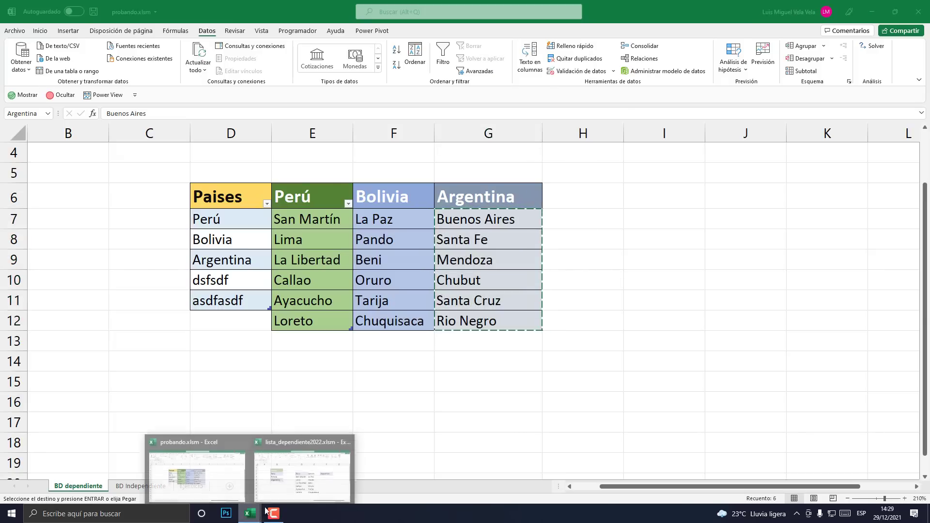
click(338, 475)
key(Escape)
- Select cell F4 under Argentina in the lista_dependiente2022 workbook
click(689, 255)
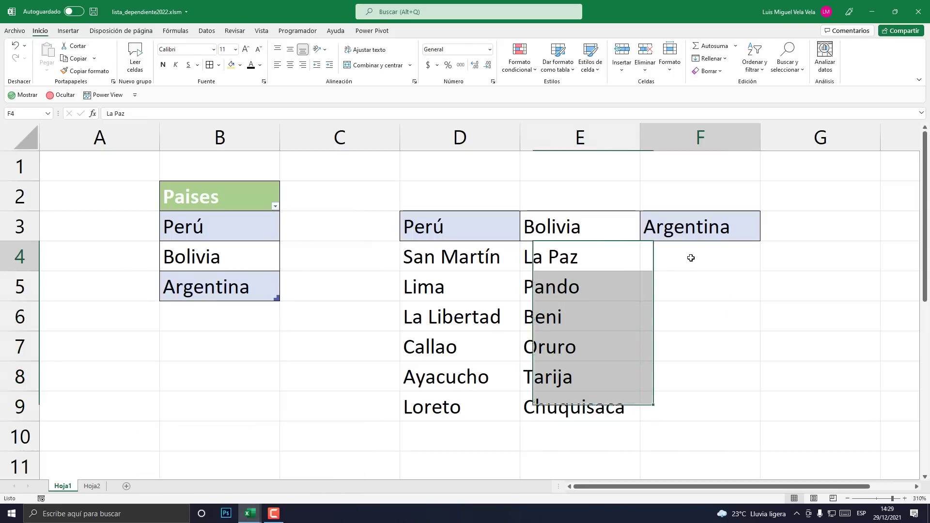
click(457, 229)
click(577, 228)
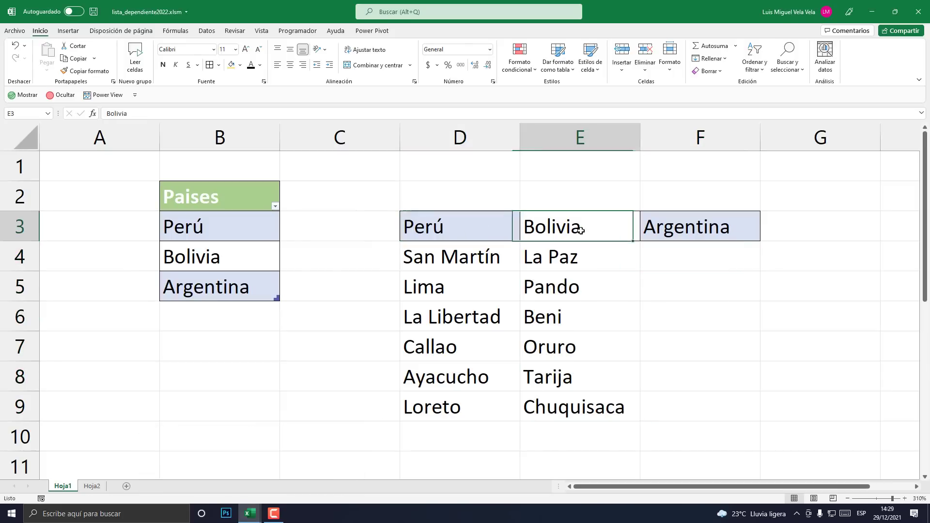
click(692, 231)
click(484, 239)
click(545, 233)
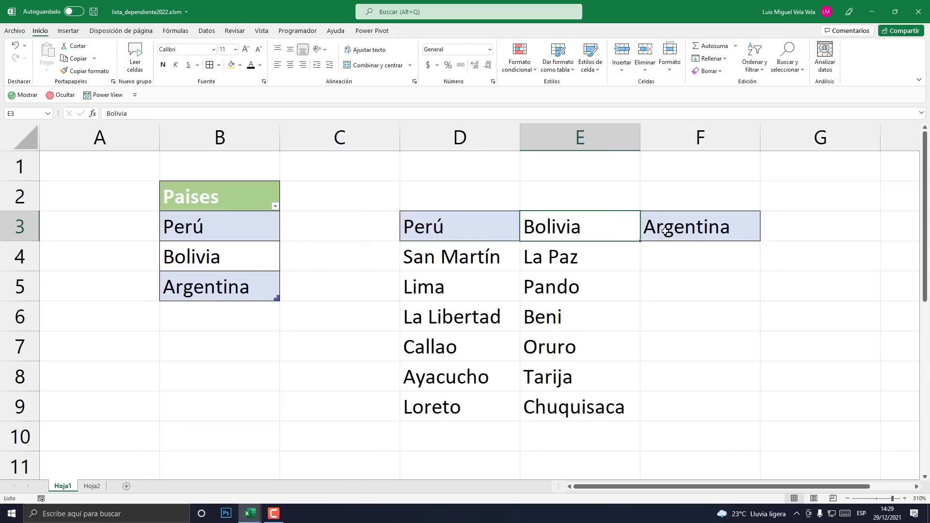
click(664, 262)
right_click(666, 265)
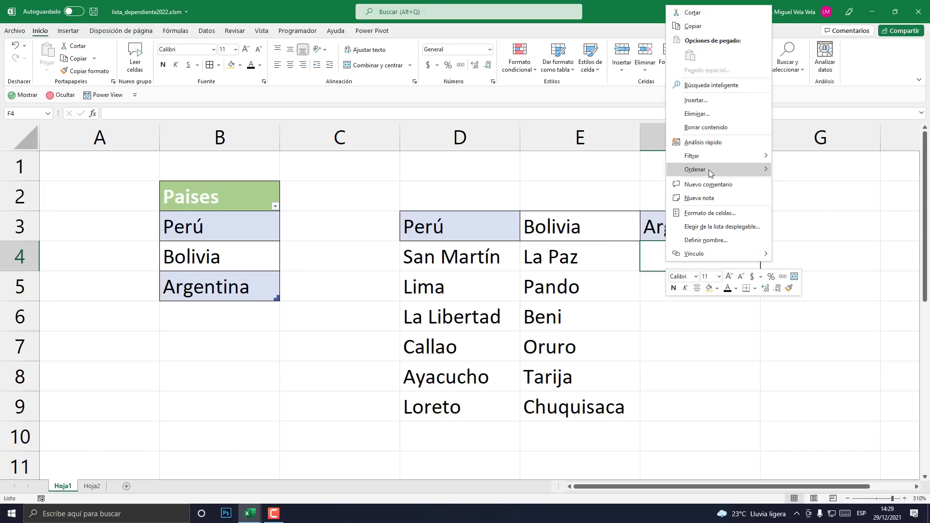
- Re-copy Argentina's provinces and paste them into F4:F9 as values only
click(250, 514)
click(173, 474)
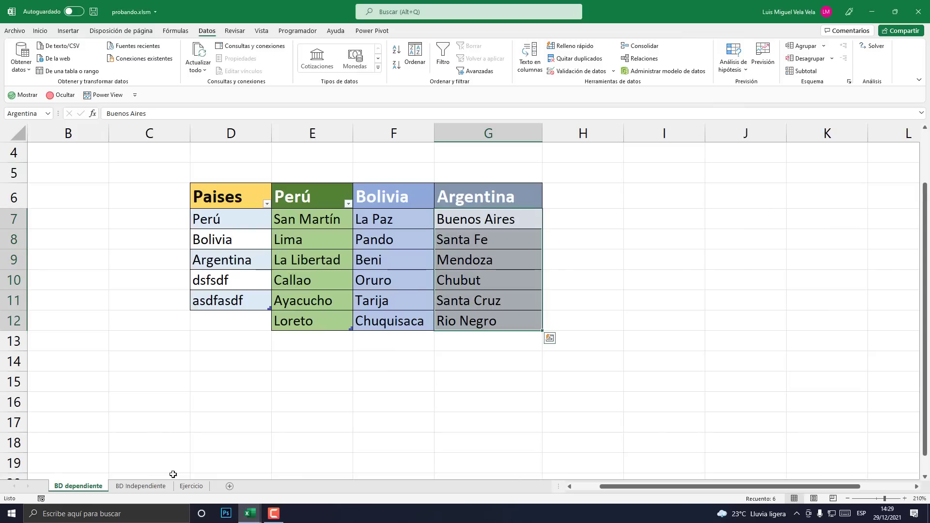
key(ctrl+c)
click(250, 514)
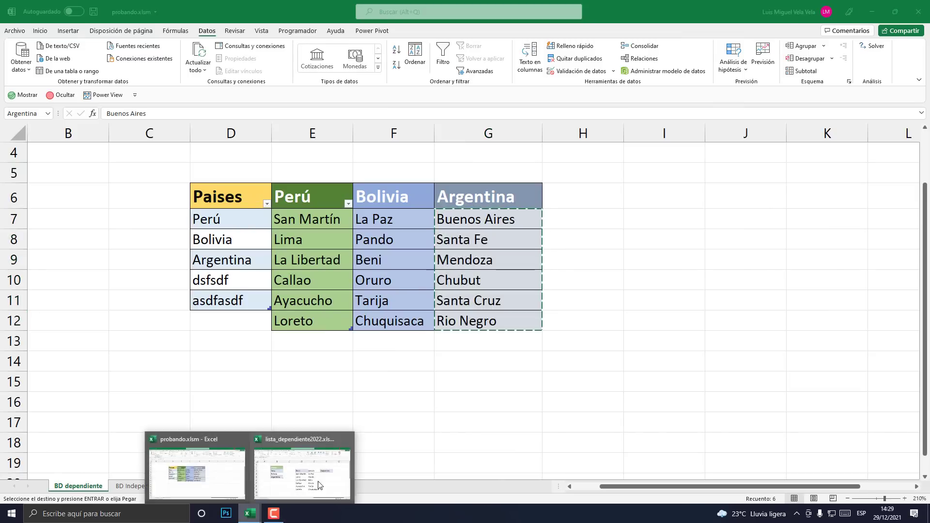
click(304, 468)
right_click(709, 257)
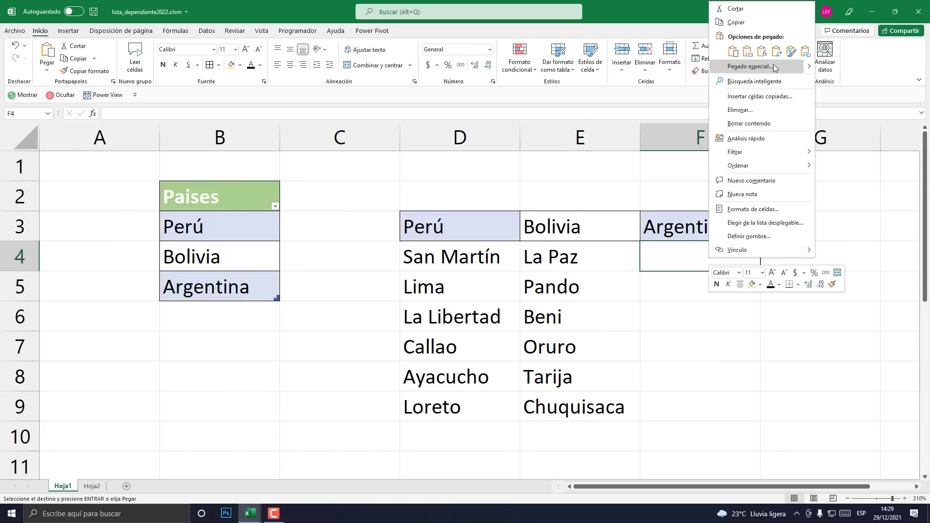
mouse_move(809, 69)
click(825, 126)
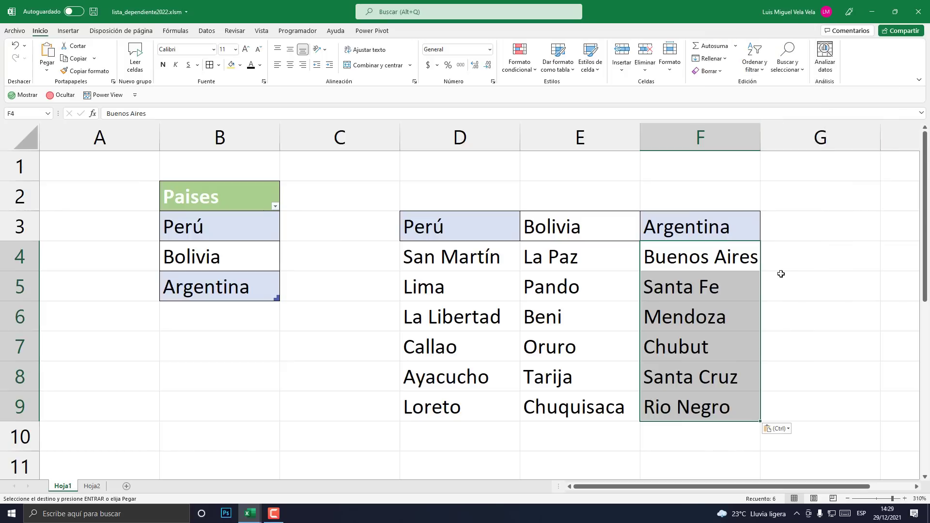
click(805, 268)
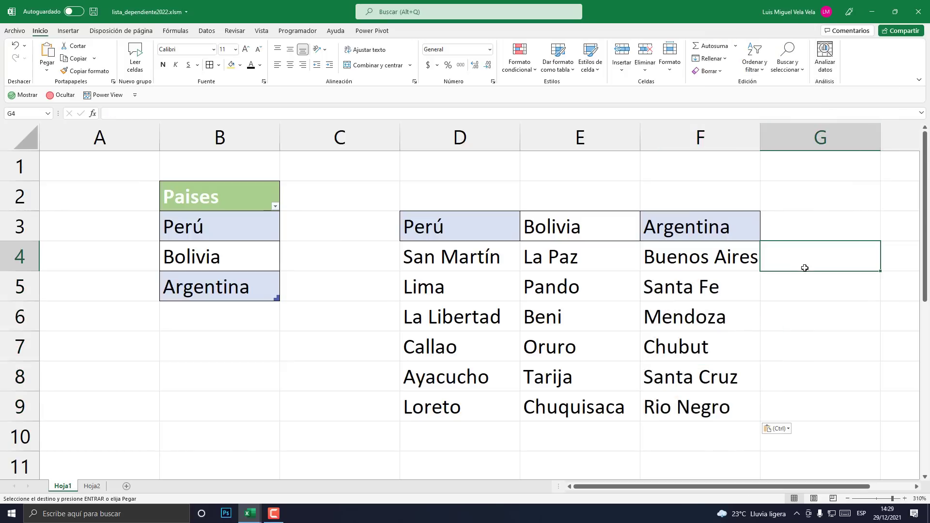
- Apply All Borders to the Perú, Bolivia and Argentina columns D3:D9, E3:E9 and F3:F9
click(917, 486)
click(917, 486)
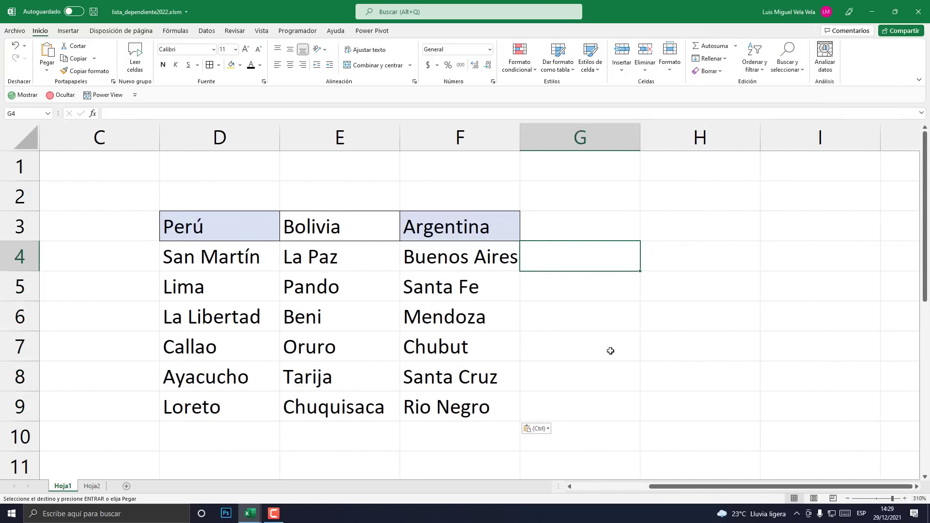
drag(220, 227, 220, 405)
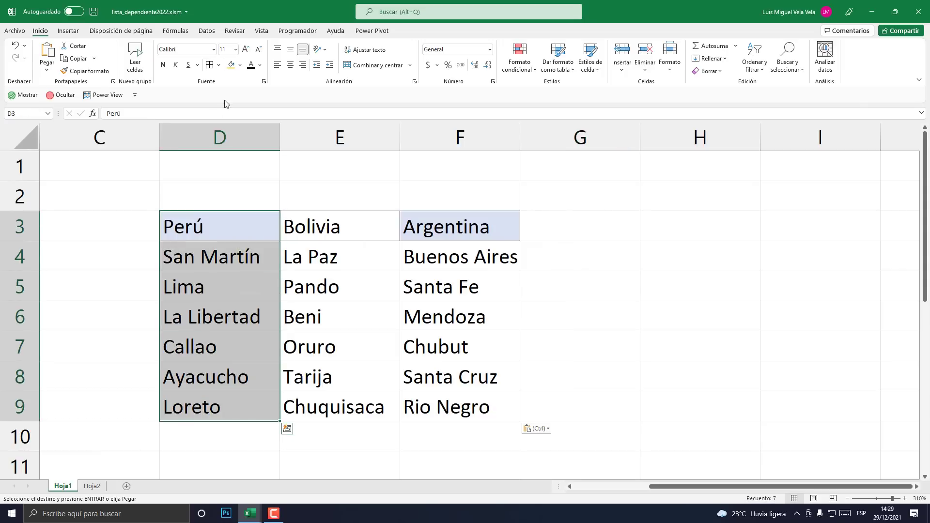
click(210, 69)
drag(318, 224, 300, 407)
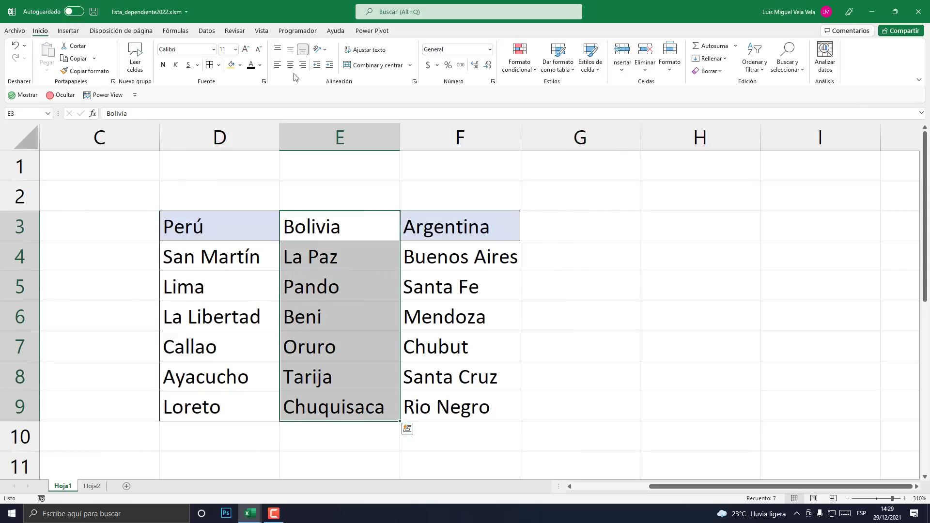
click(209, 65)
drag(455, 224, 444, 407)
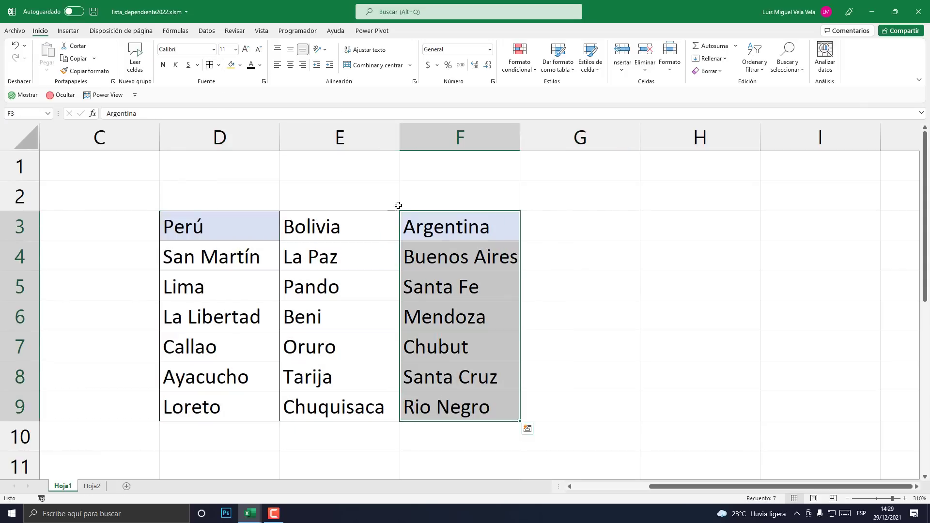
click(210, 68)
- Fill the Bolivia header cell E3 yellow
key(Left)
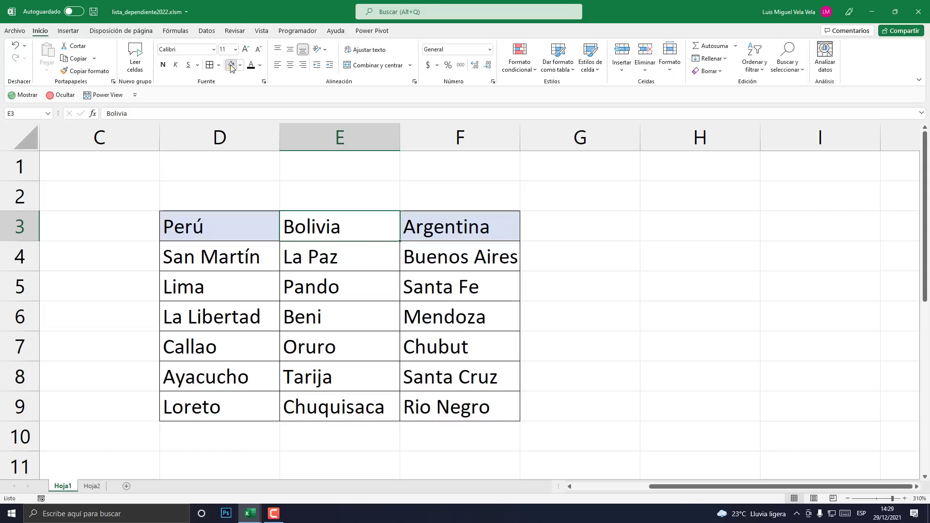
click(231, 68)
click(460, 257)
- Scroll left and zoom out slightly to show the Paises list
click(570, 486)
click(570, 487)
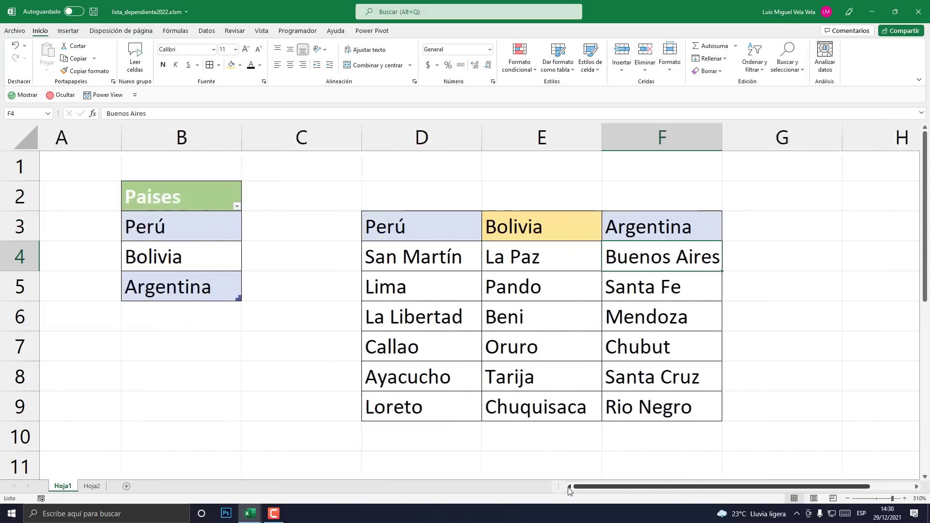
click(848, 500)
click(848, 499)
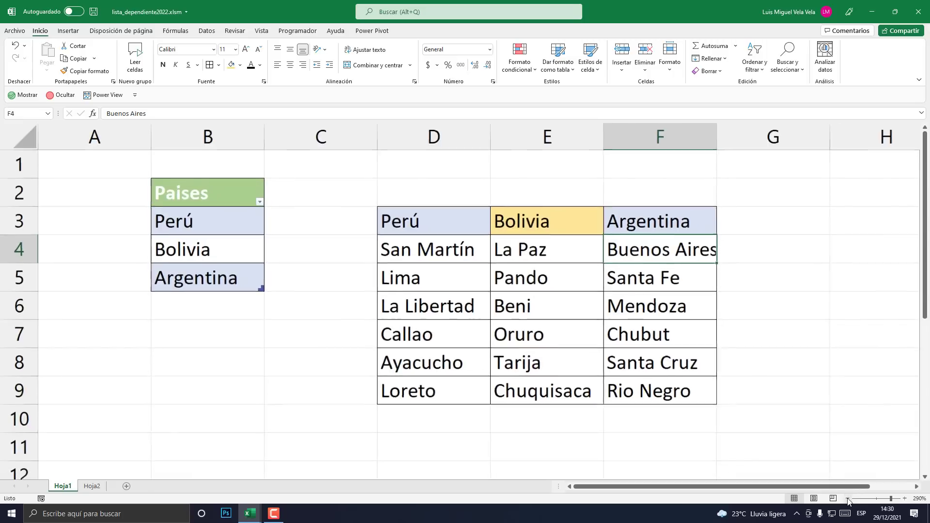
click(847, 499)
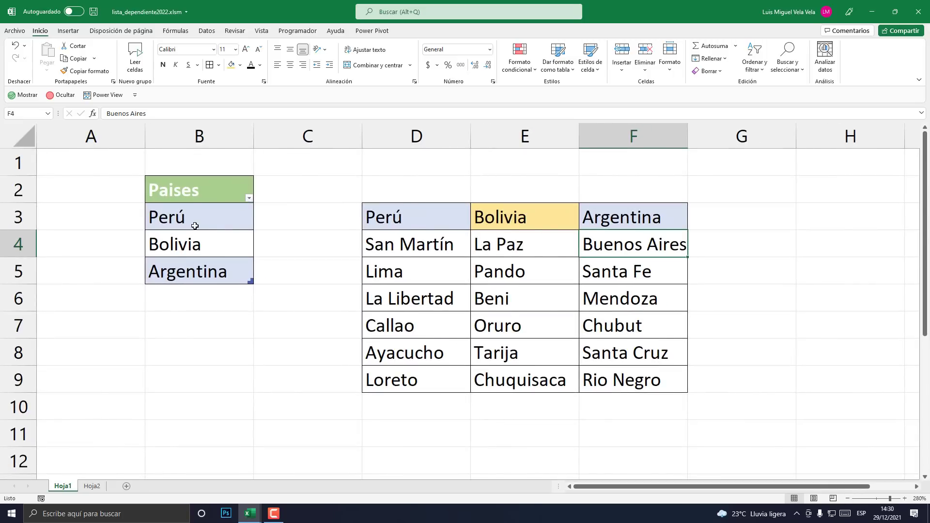
drag(188, 191, 191, 276)
click(311, 404)
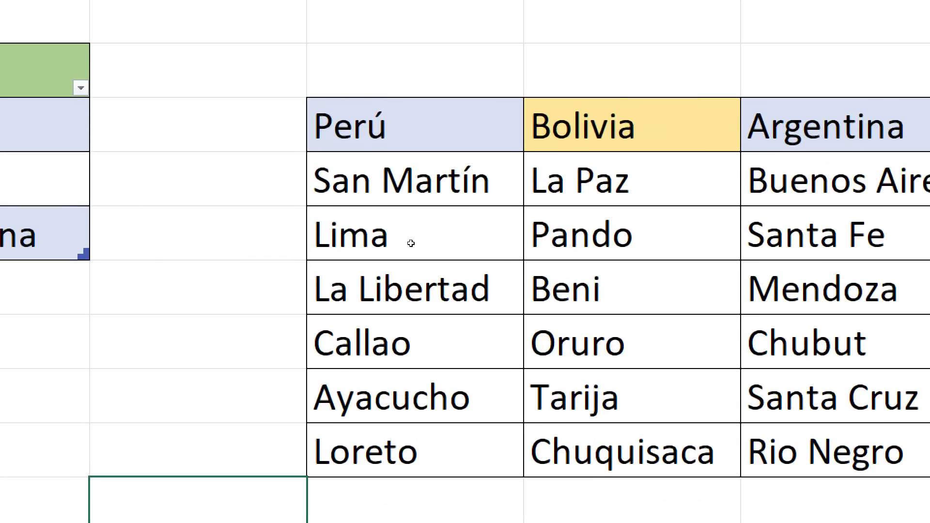
drag(411, 184, 426, 376)
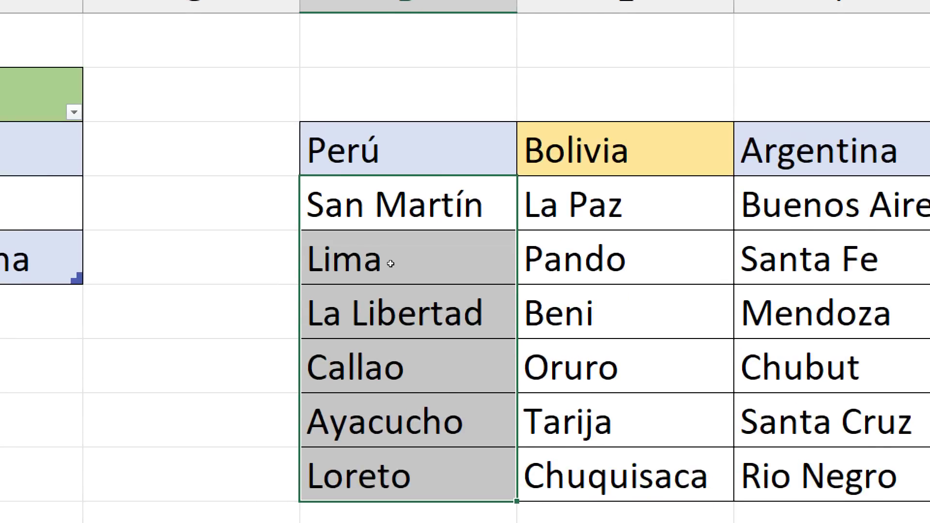
- Name the Perú province range D4:D9 'Perú' via the Name Box
click(391, 327)
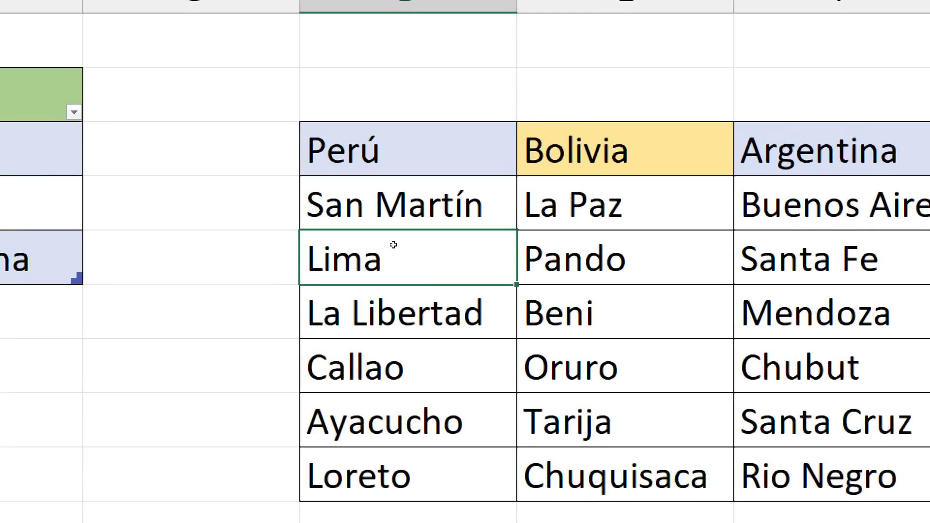
drag(395, 271, 395, 356)
drag(395, 294, 409, 367)
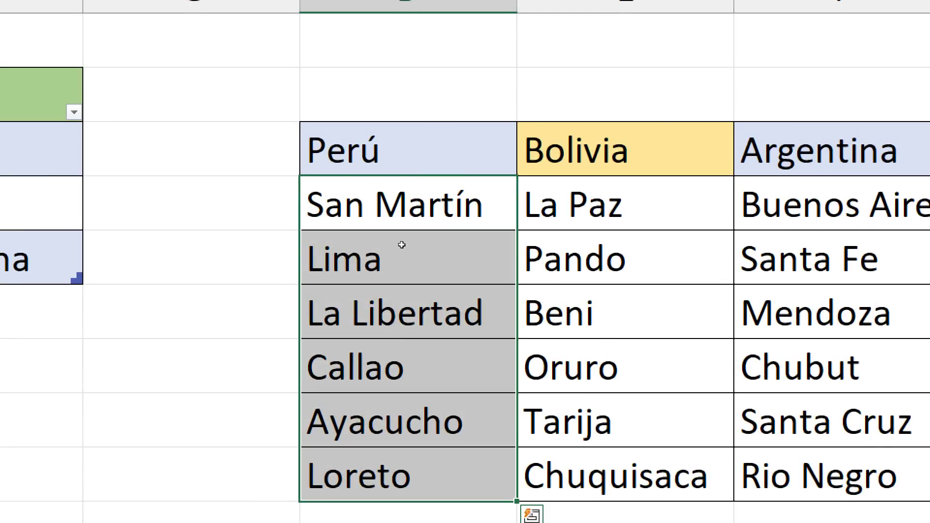
drag(402, 212, 408, 463)
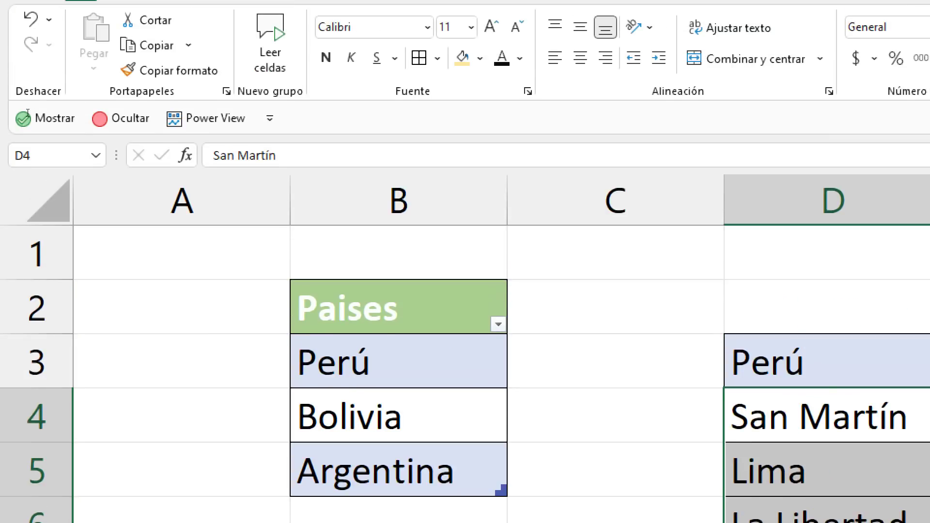
click(27, 154)
key(super+minus)
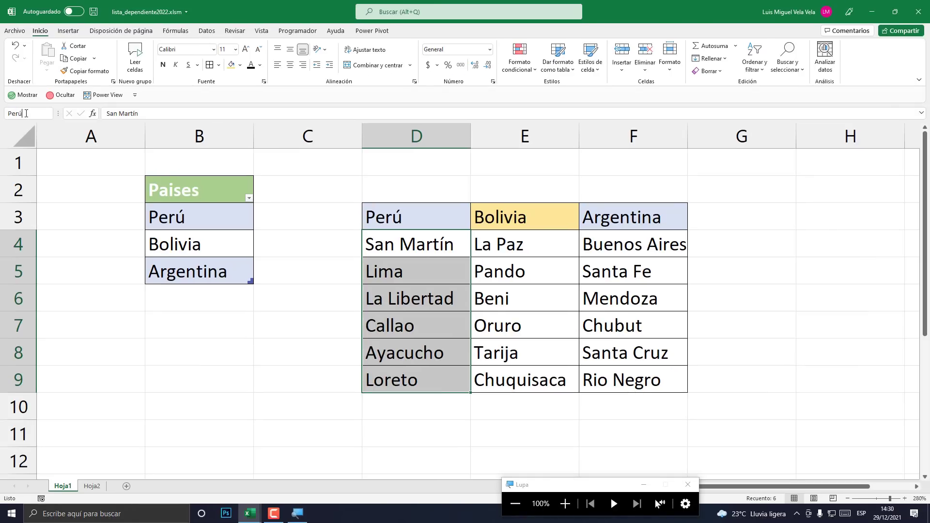
key(super+plus)
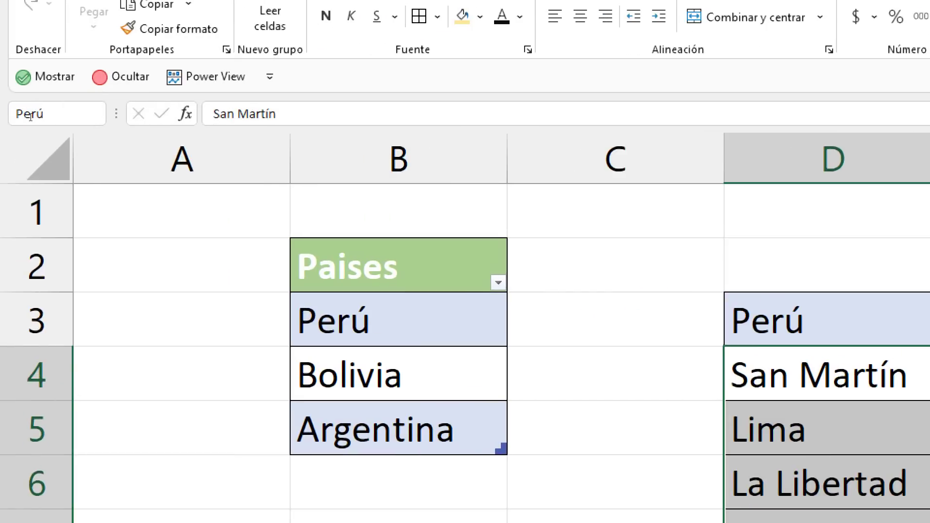
key(Return)
- Name the Bolivia province range E4:E9 'Bolivia'
key(super+Escape)
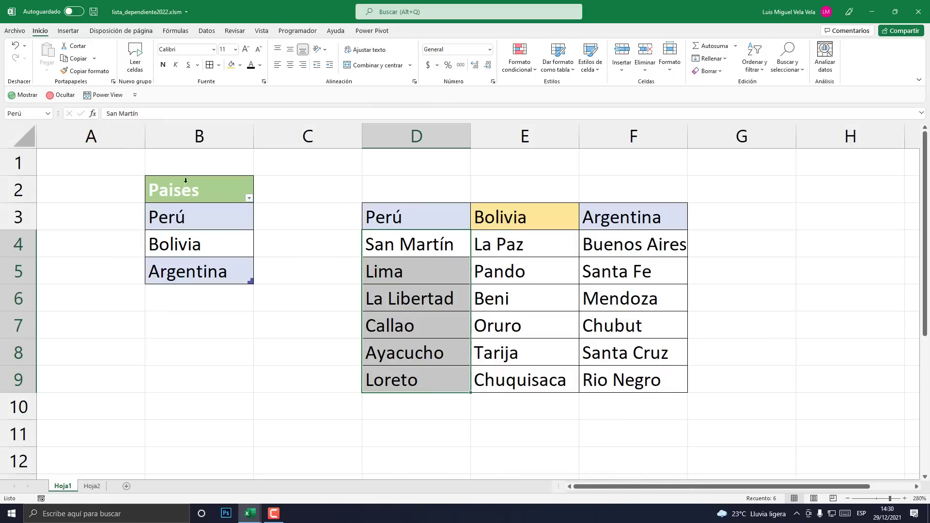
drag(518, 242, 540, 377)
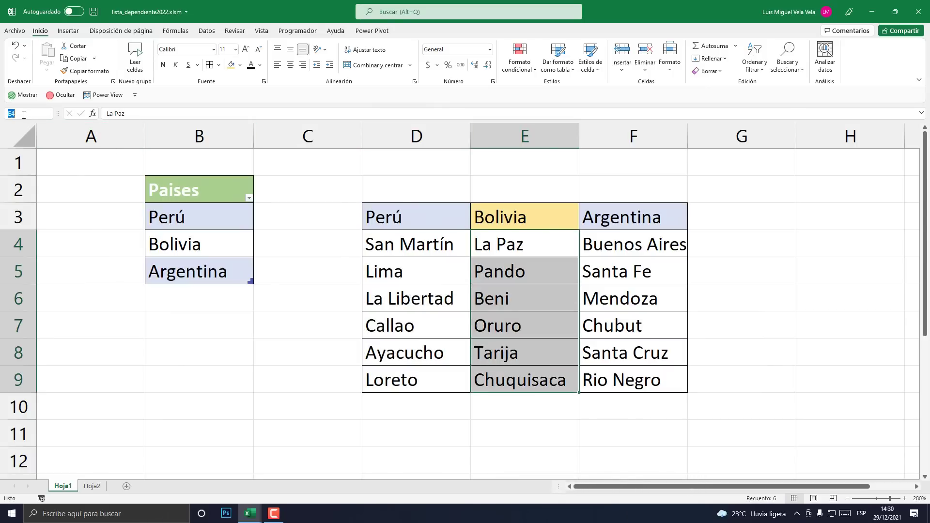
key(super+plus)
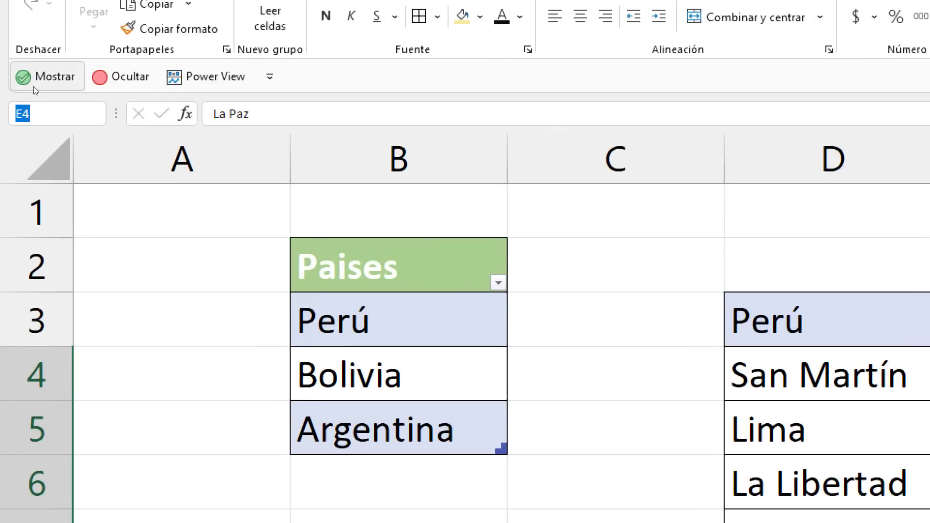
text(Bolivia)
key(Return)
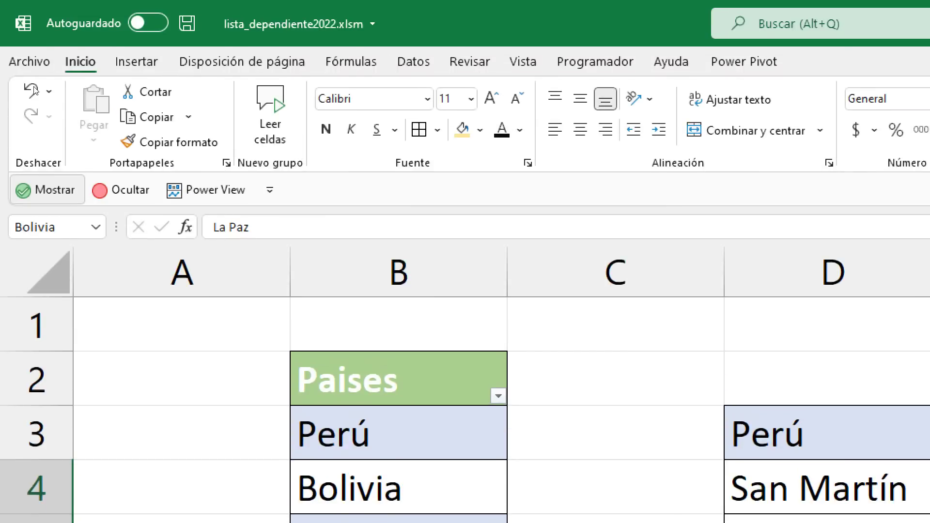
key(super+minus)
- Select Argentina's provinces F4:F9 and start naming the range Argentina
drag(638, 243, 657, 383)
click(648, 302)
drag(629, 245, 660, 380)
click(23, 113)
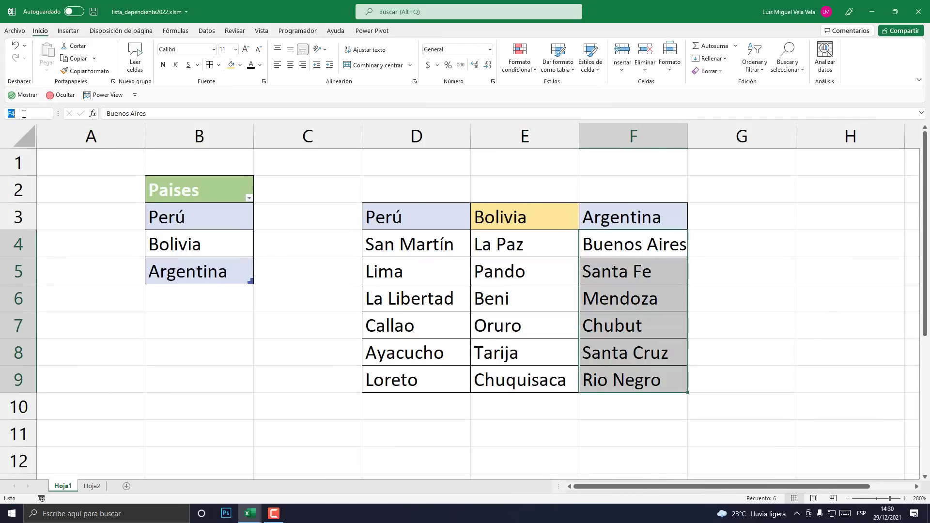
key(super+plus)
text(Argentina)
drag(413, 245, 420, 385)
click(405, 293)
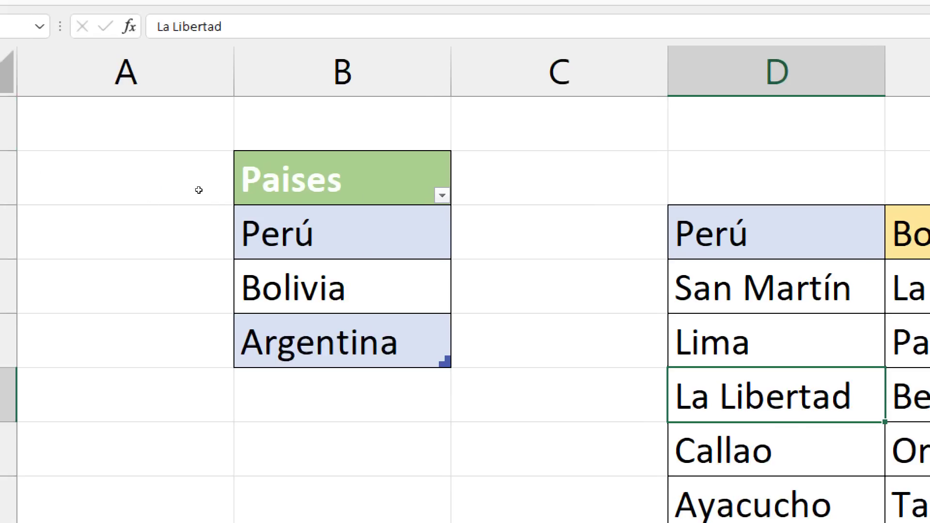
click(443, 196)
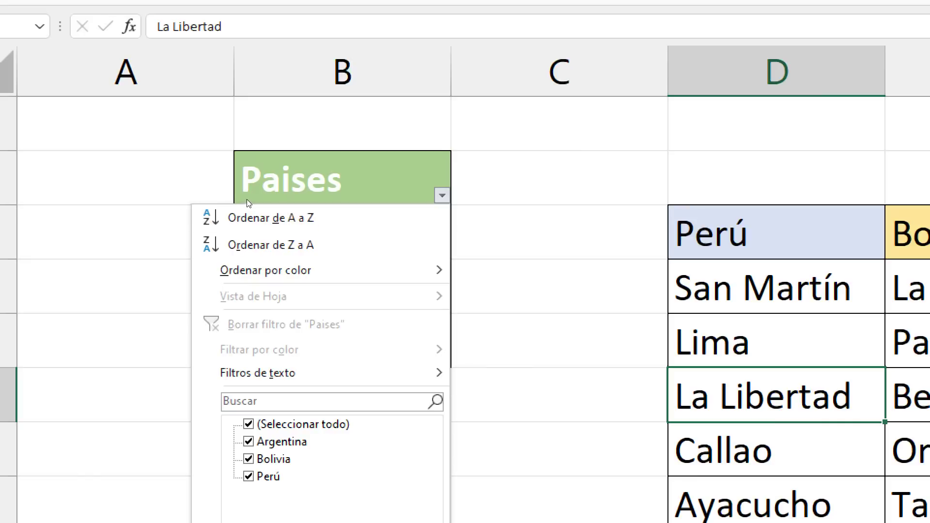
click(442, 196)
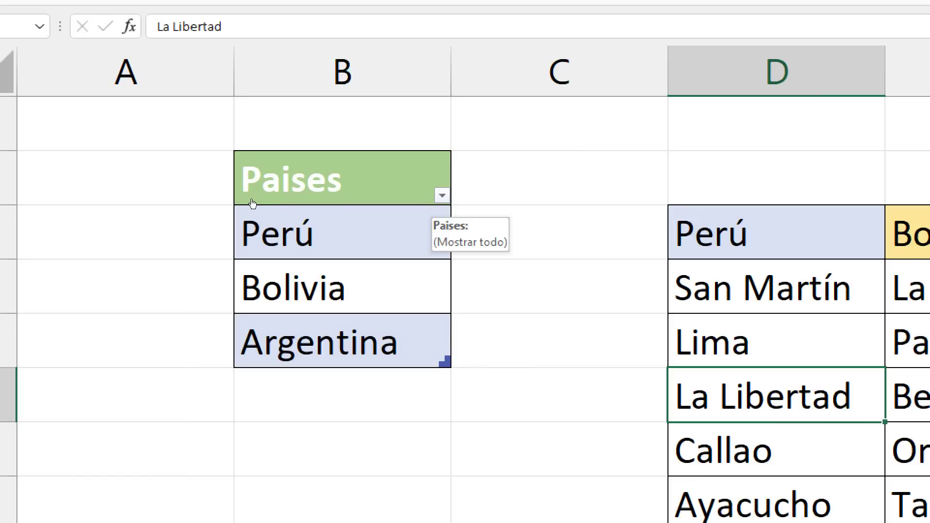
click(443, 196)
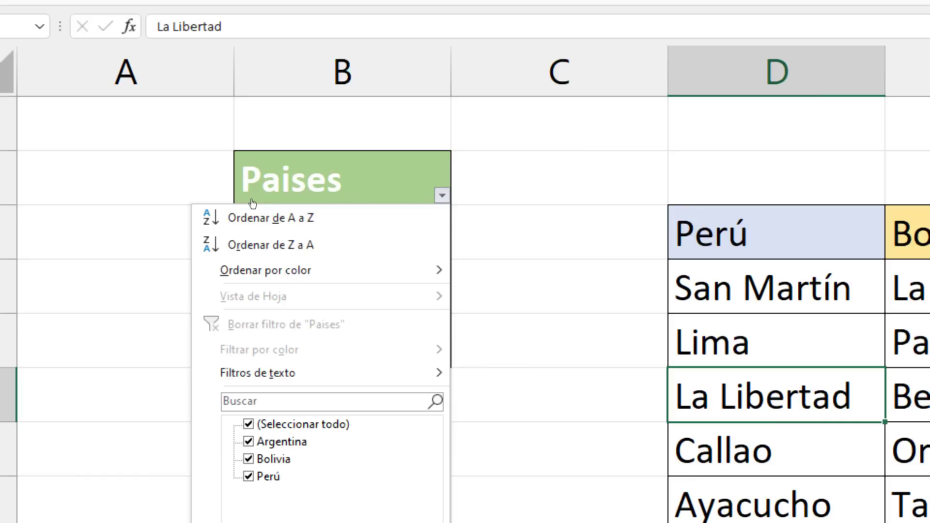
click(251, 200)
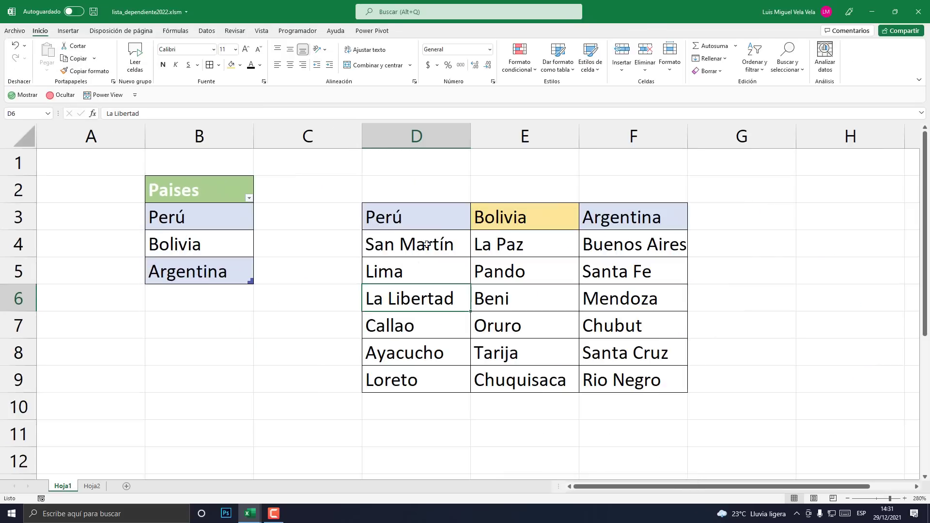
drag(785, 226, 792, 522)
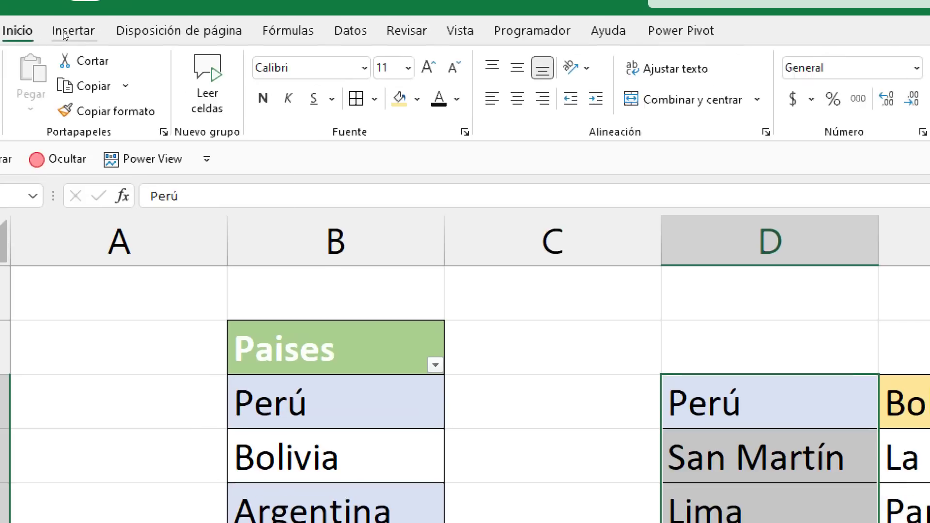
- Convert the Perú column D3:D9 and Bolivia column E3:E9 into tables
click(66, 32)
click(124, 82)
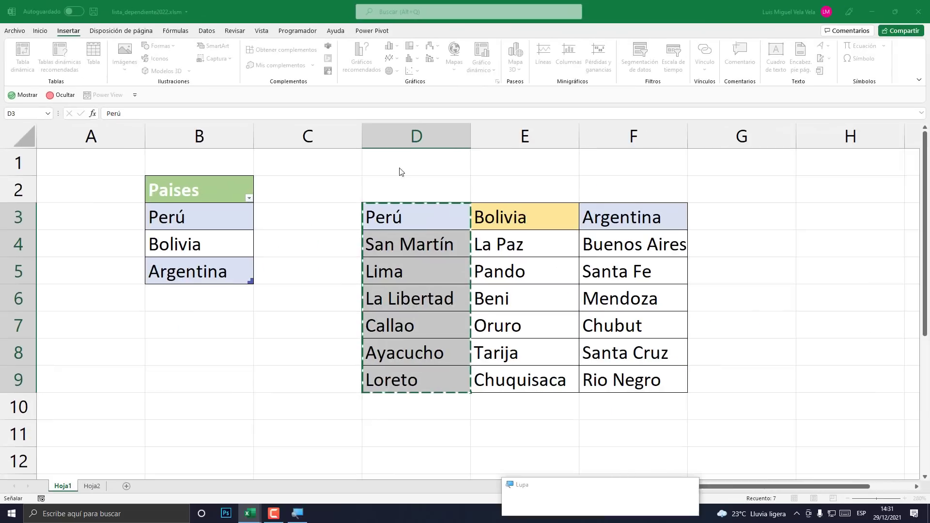
click(396, 205)
drag(524, 217, 525, 380)
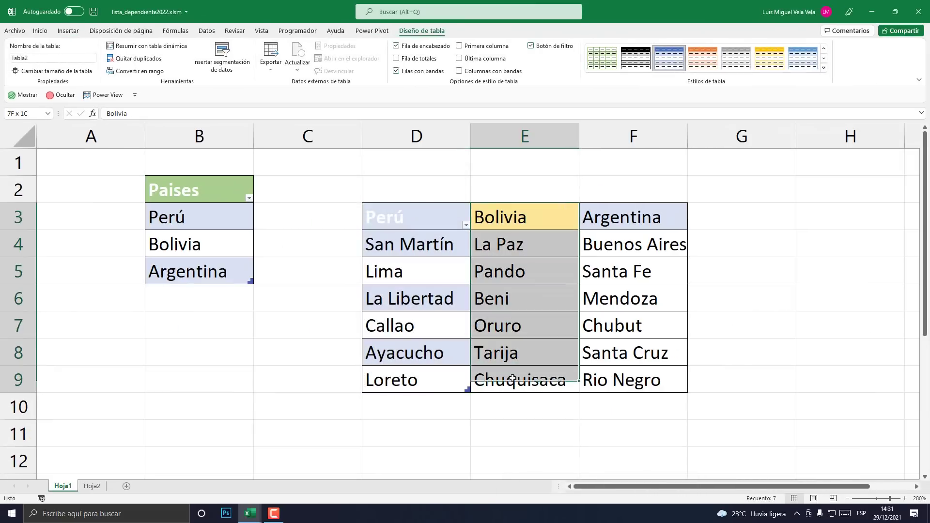
click(78, 33)
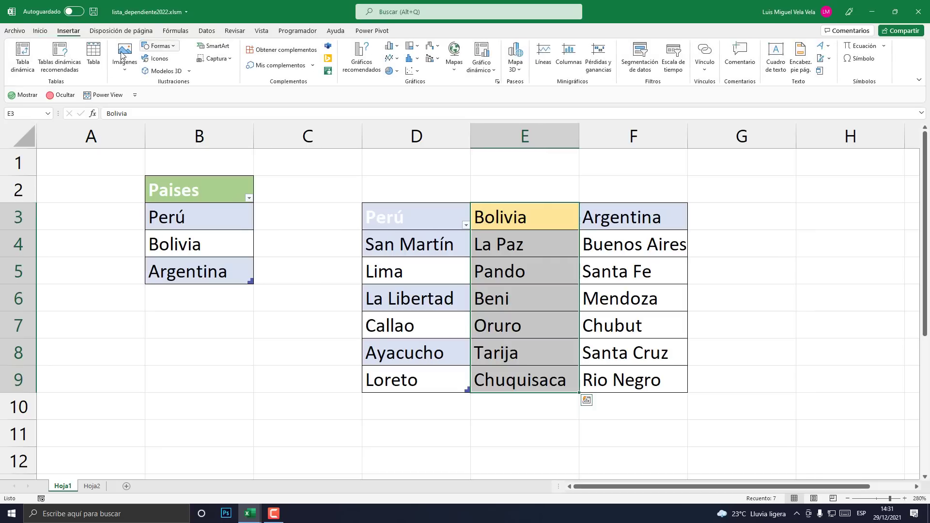
click(94, 56)
click(396, 205)
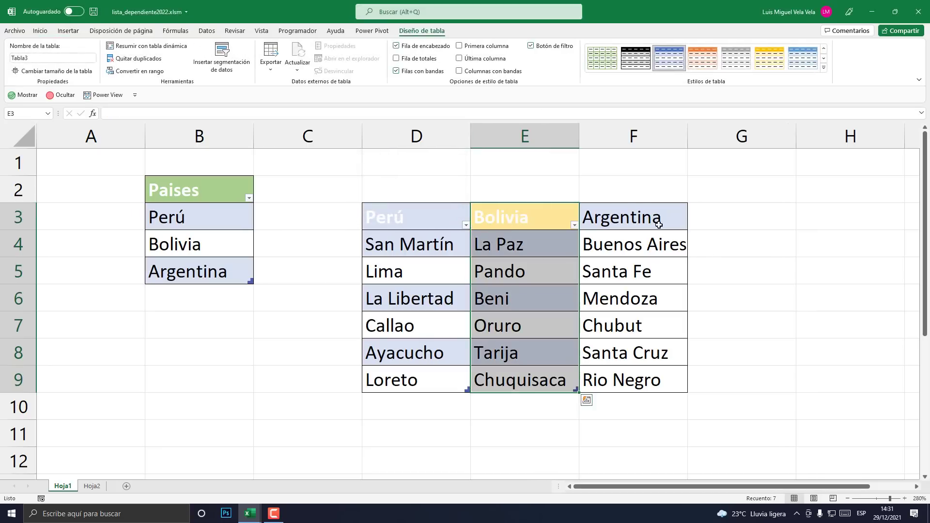
- Select Argentina's column F3:F9 and start inserting a table from it
drag(656, 218, 610, 380)
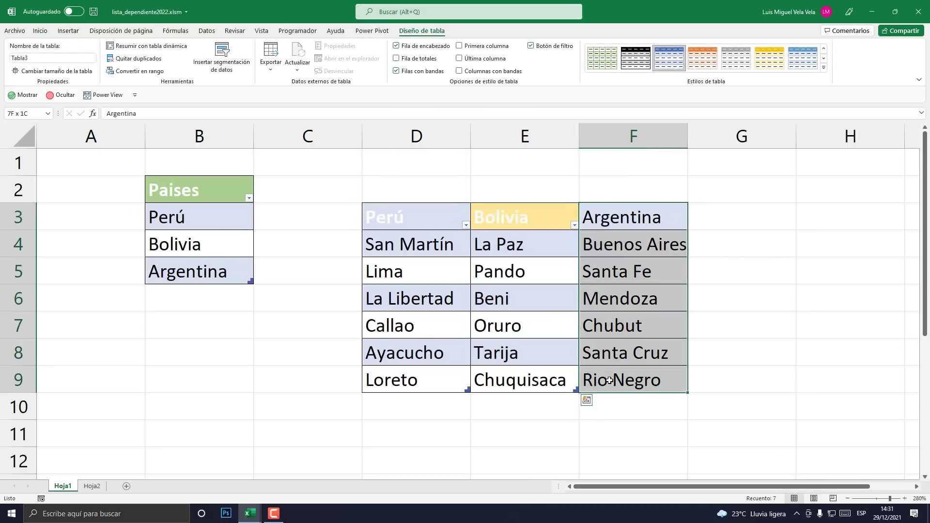
click(69, 30)
click(100, 64)
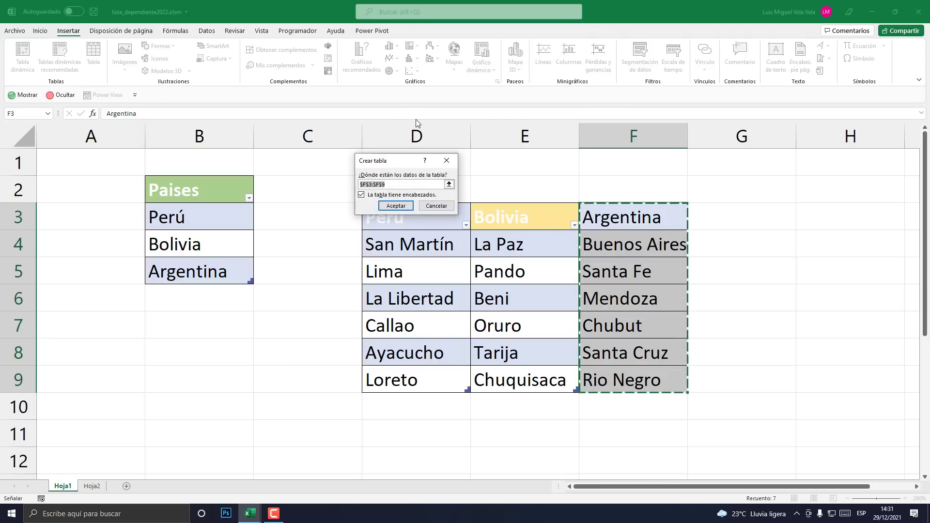
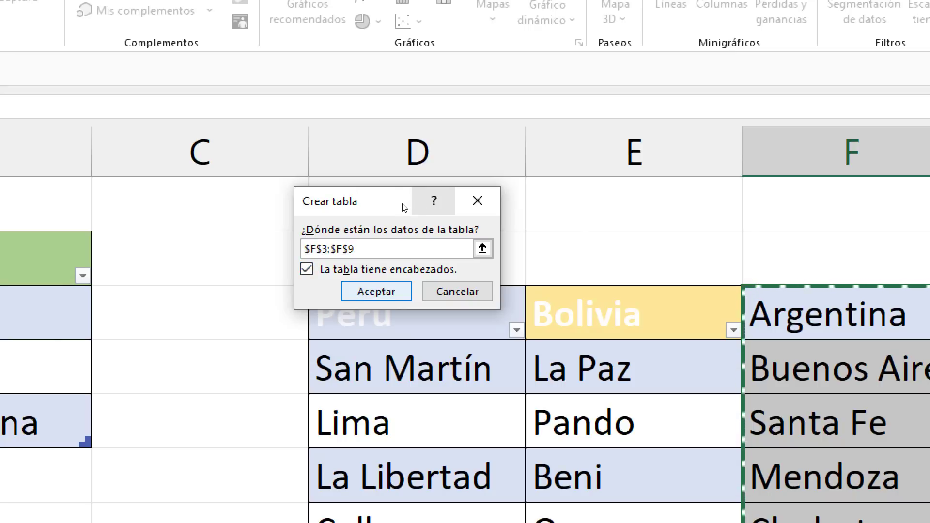
- Confirm F3:F9 as Argentina's province table, then go to the Hoja2 sheet
key(Return)
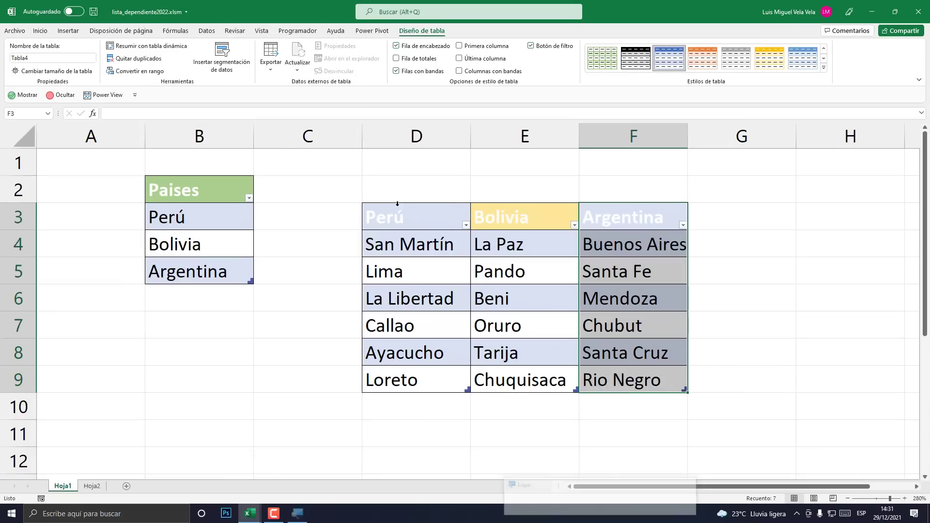
click(542, 299)
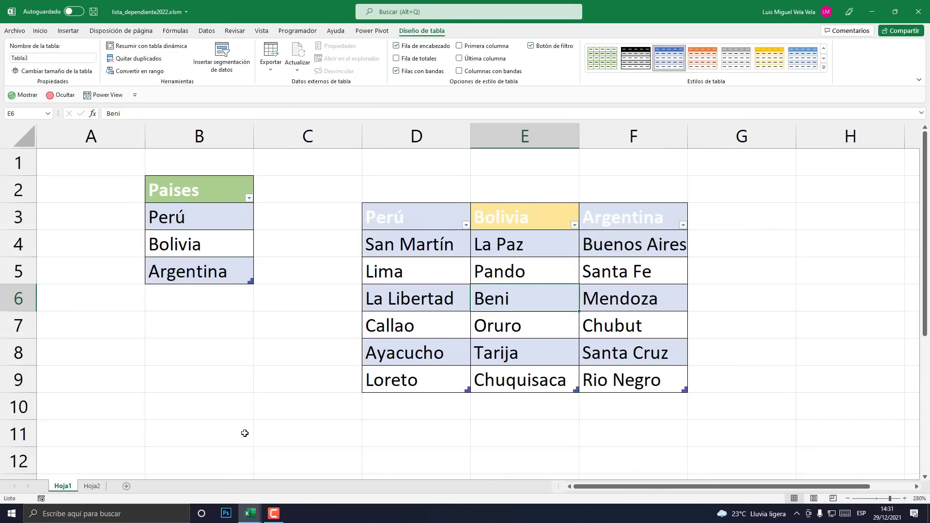
click(93, 486)
- Fill cell C2 on Hoja2 with light blue
click(395, 212)
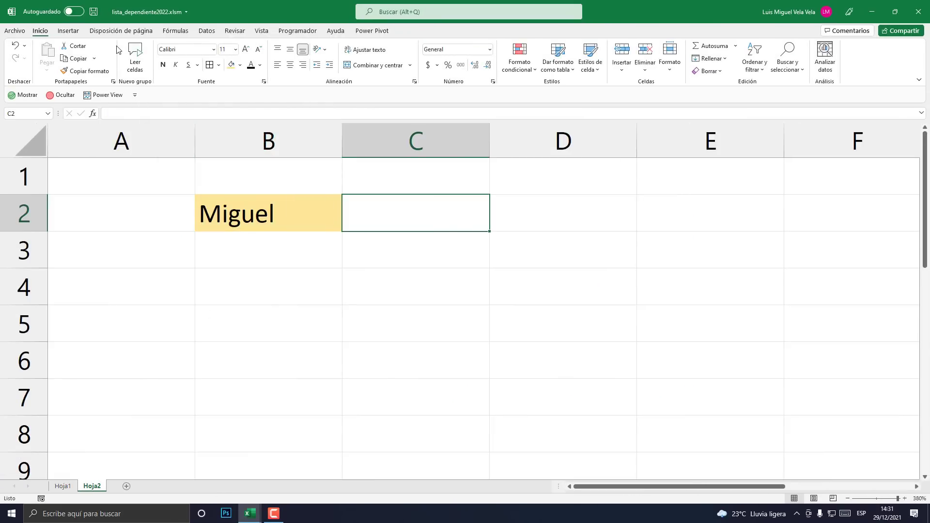
click(240, 67)
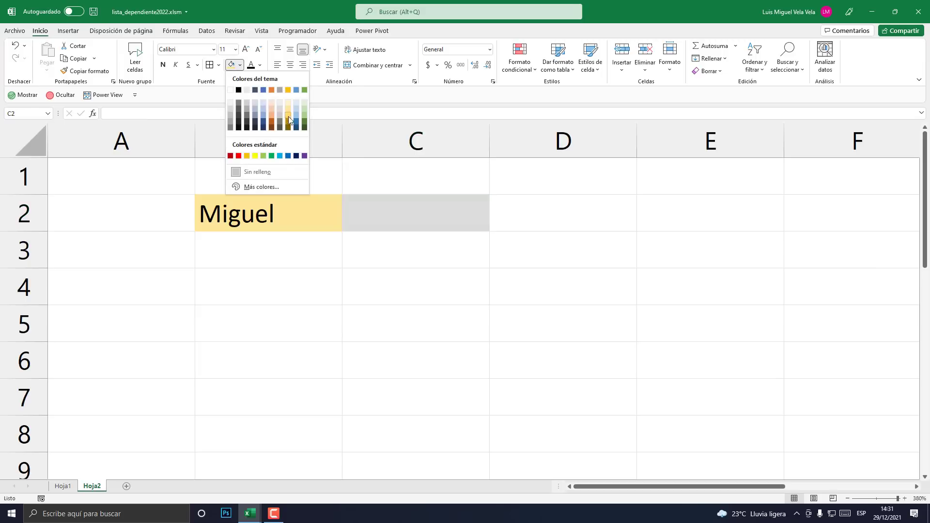
click(280, 159)
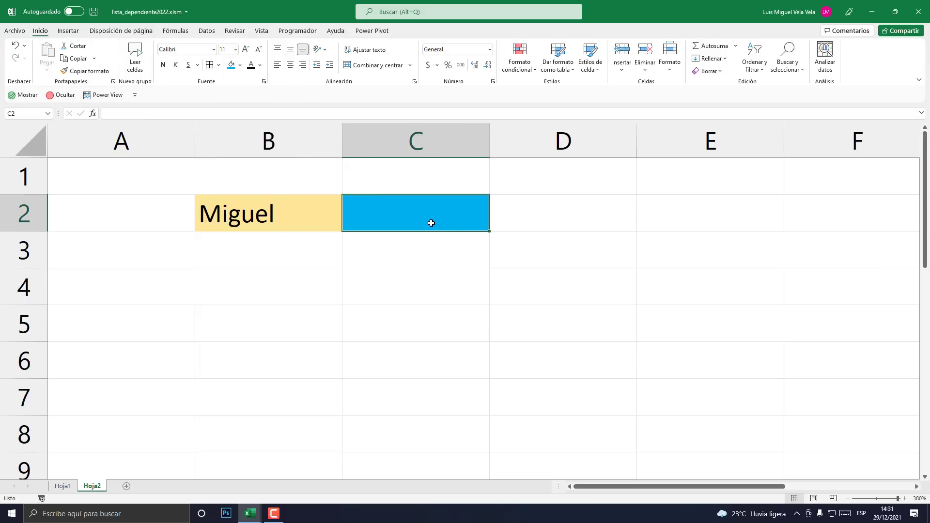
- Try B2's country dropdown with Perú and Bolivia, leaving it on Perú
click(204, 31)
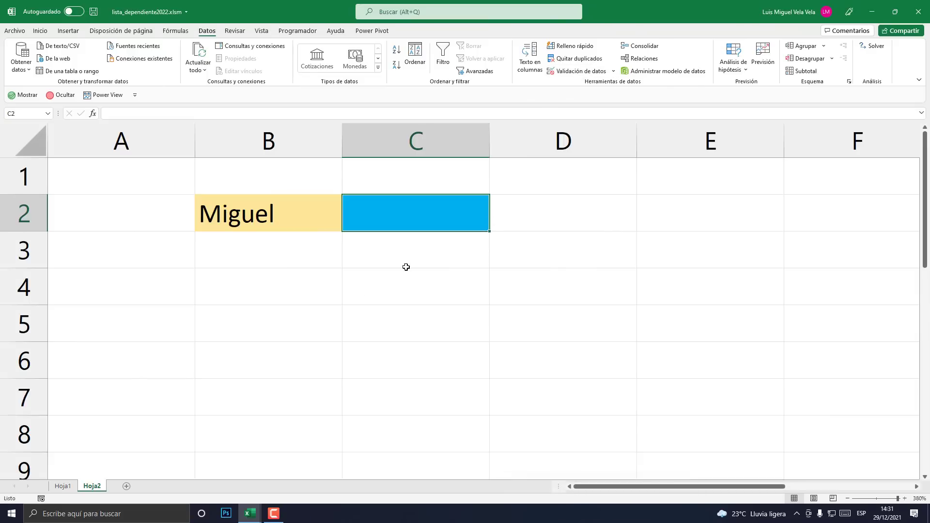
click(361, 293)
click(277, 224)
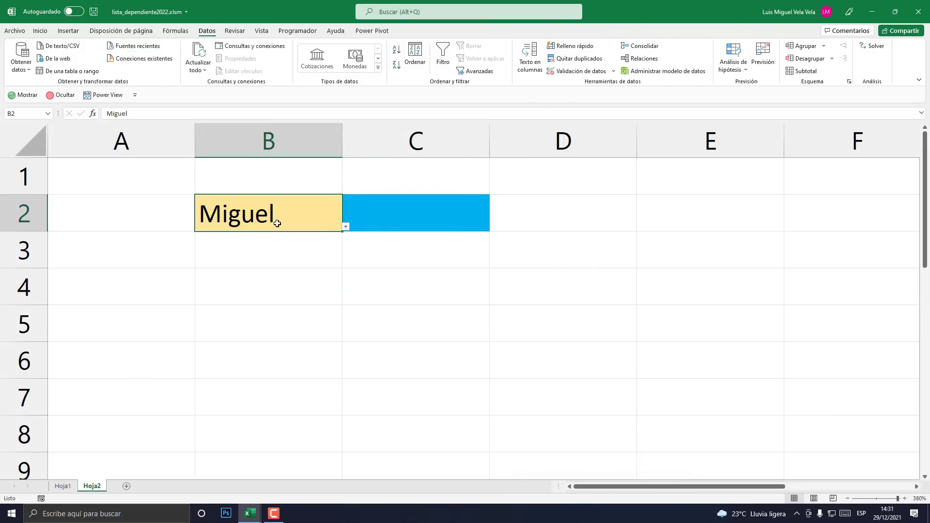
click(346, 228)
click(314, 247)
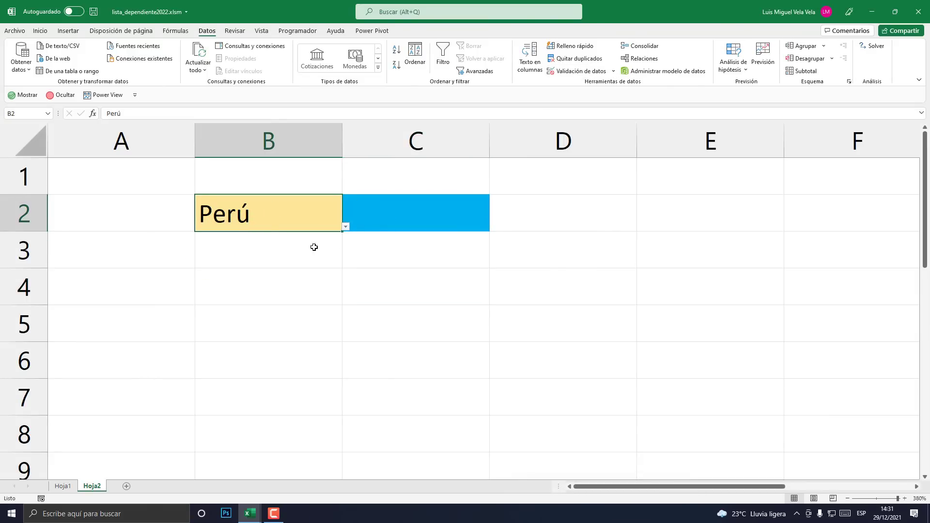
click(346, 227)
click(218, 268)
click(346, 227)
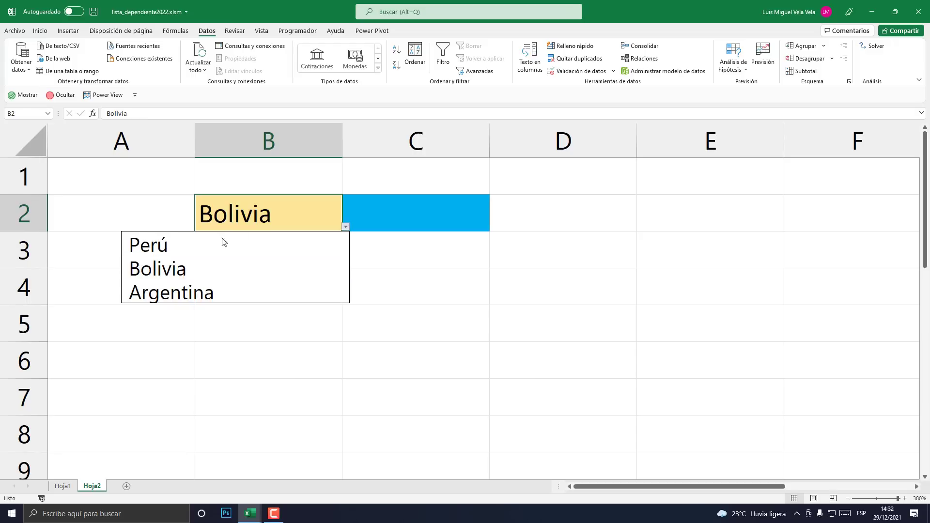
click(222, 242)
click(255, 257)
click(245, 222)
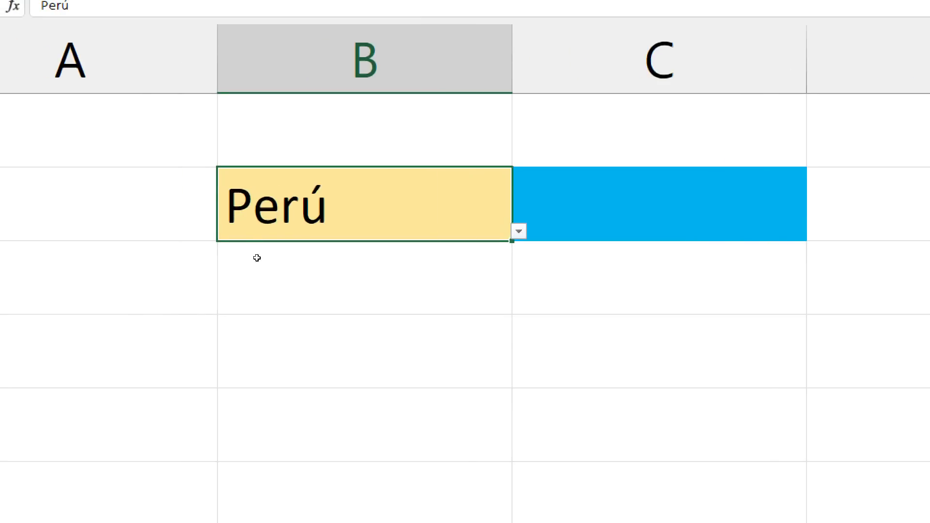
click(214, 239)
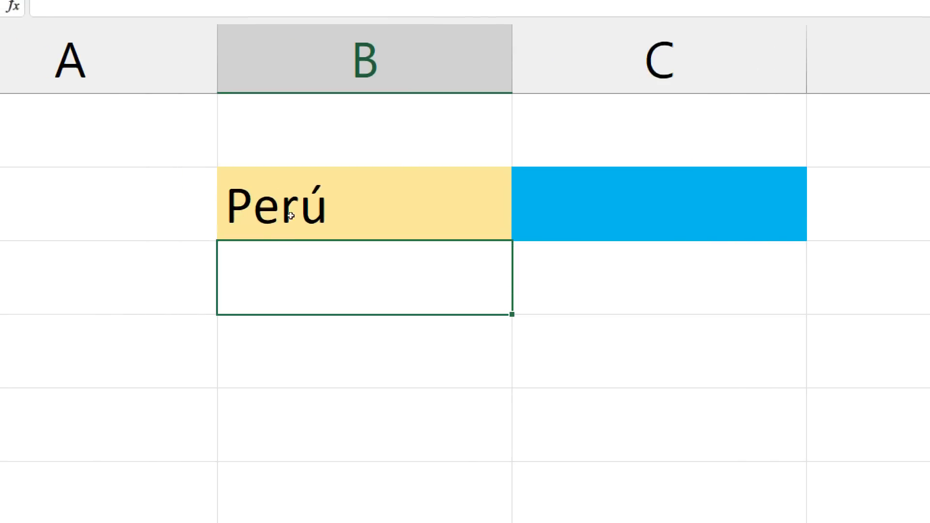
click(278, 210)
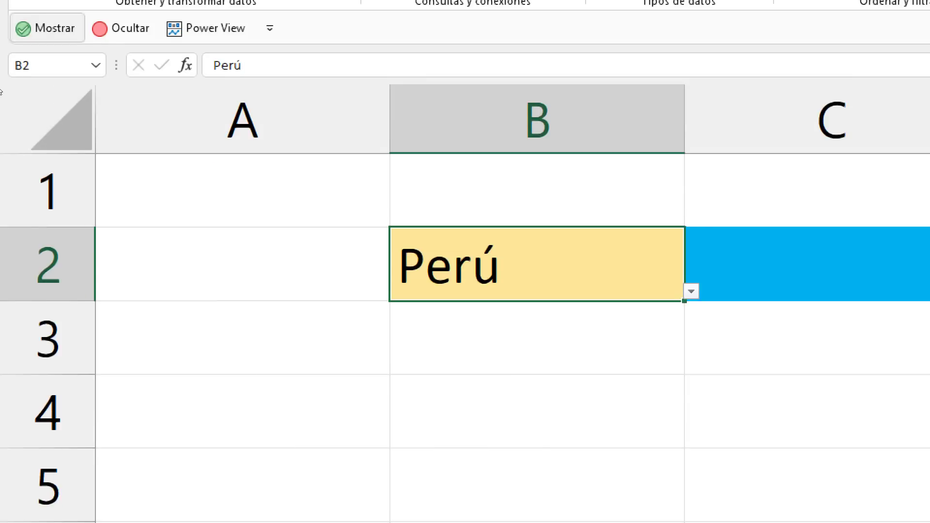
- Name cell B2 'Seleccion' using the Name Box
click(17, 112)
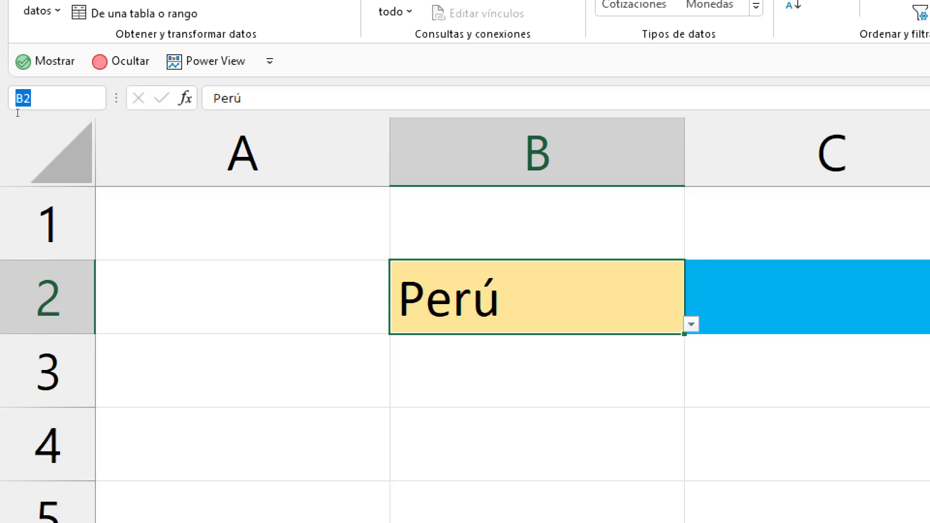
text(sele)
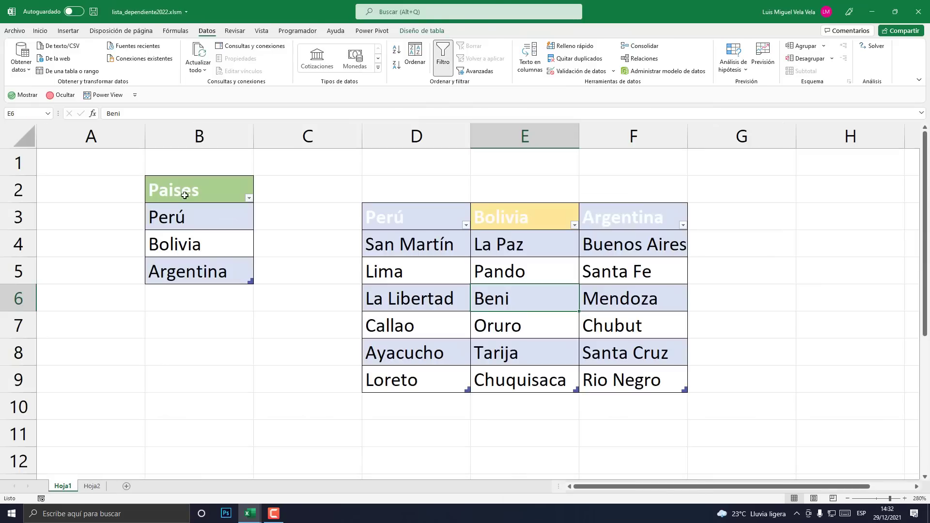
drag(169, 217, 187, 271)
drag(180, 190, 209, 271)
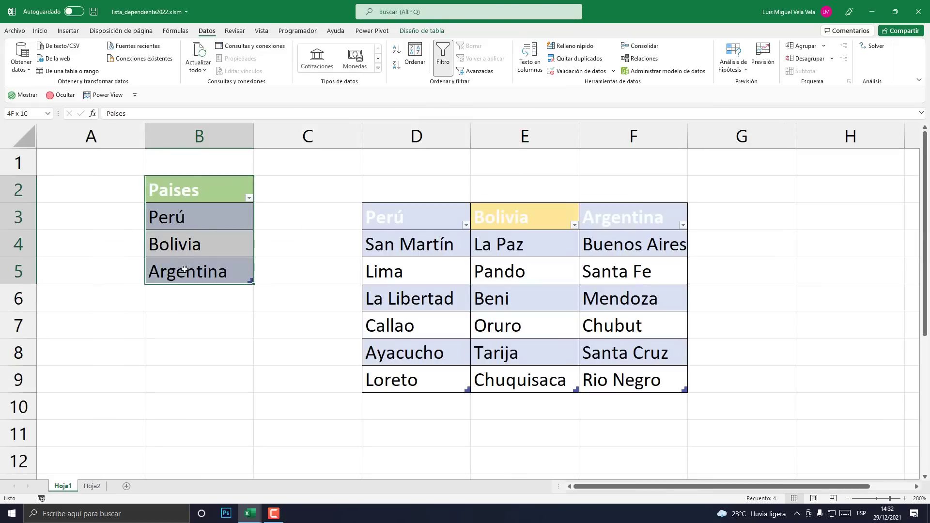
click(92, 486)
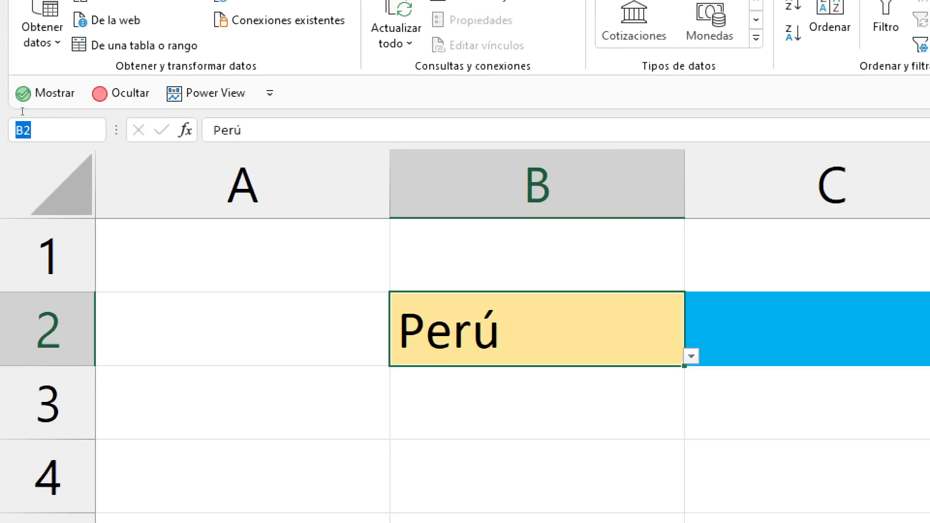
text(Seleccion)
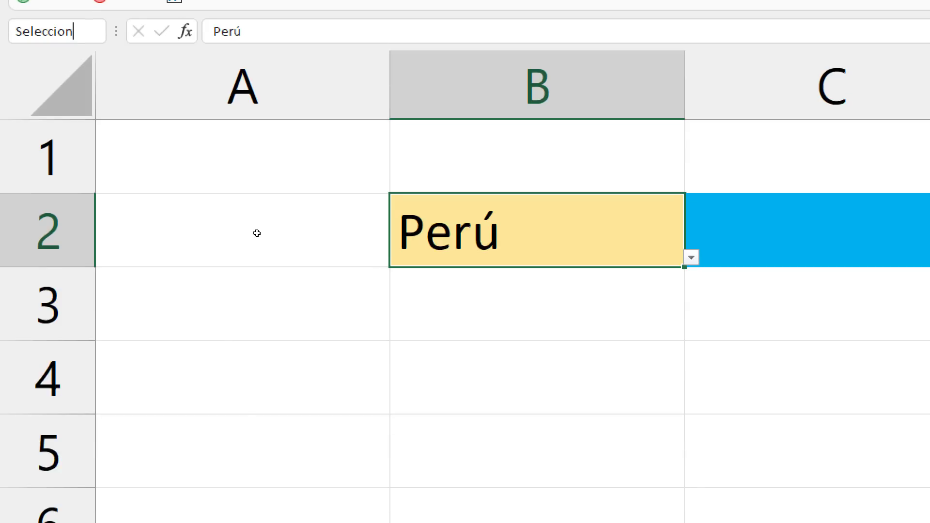
key(Return)
- Cycle B2 through Bolivia, Argentina and Bolivia, end on Perú, and return to Hoja1
click(691, 257)
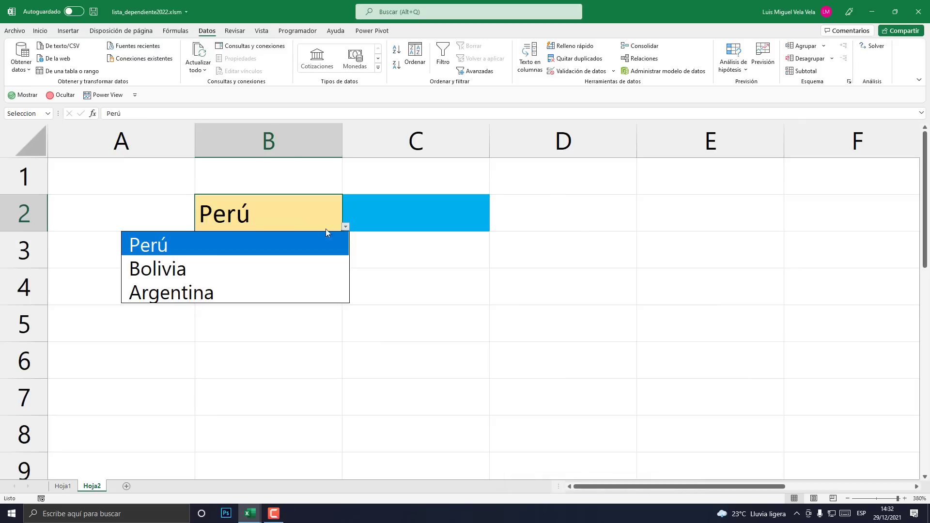
click(207, 270)
click(345, 227)
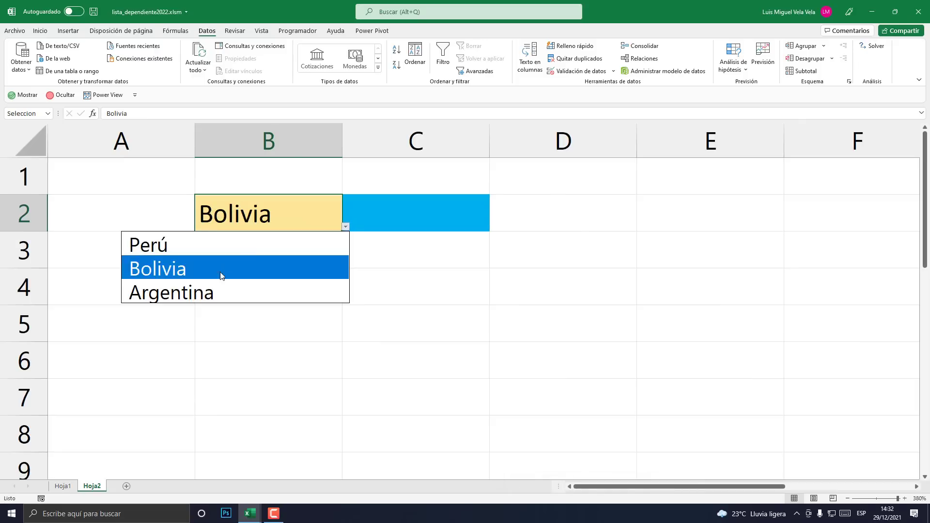
click(223, 293)
click(345, 226)
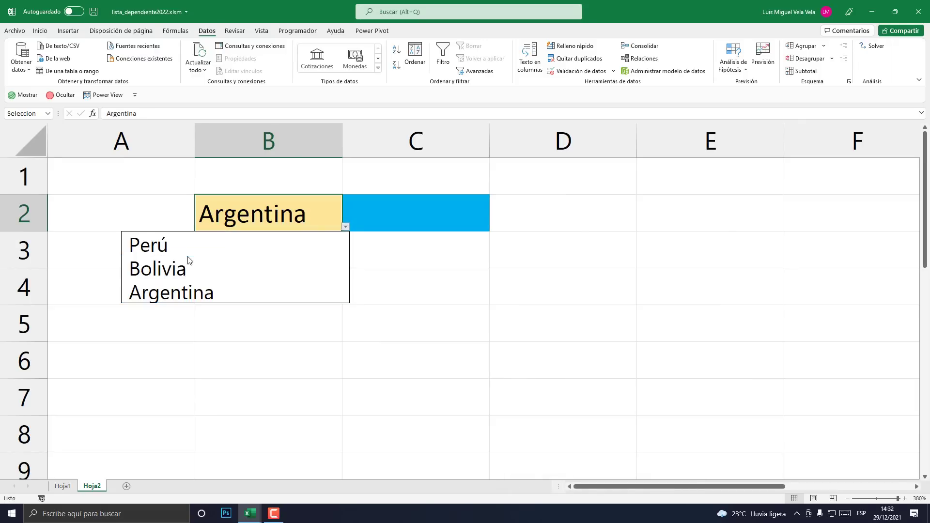
click(188, 267)
click(345, 227)
click(169, 240)
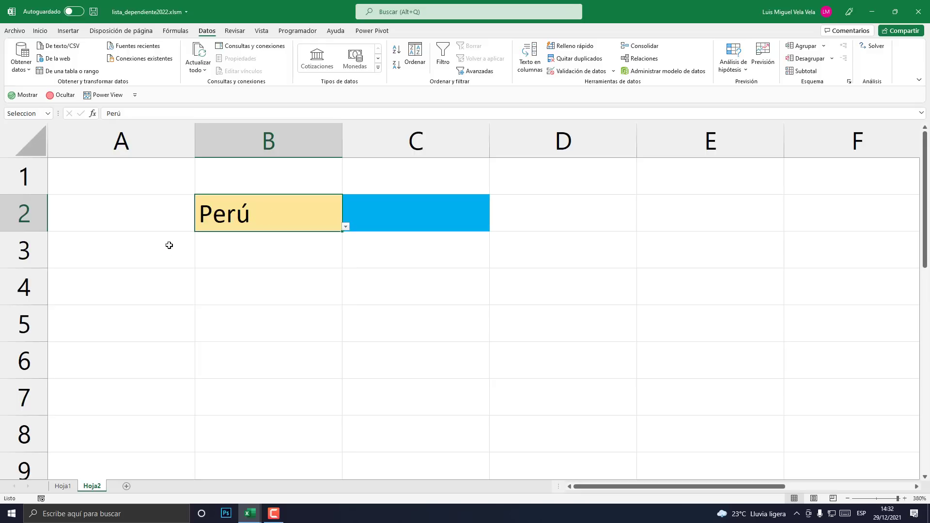
click(419, 272)
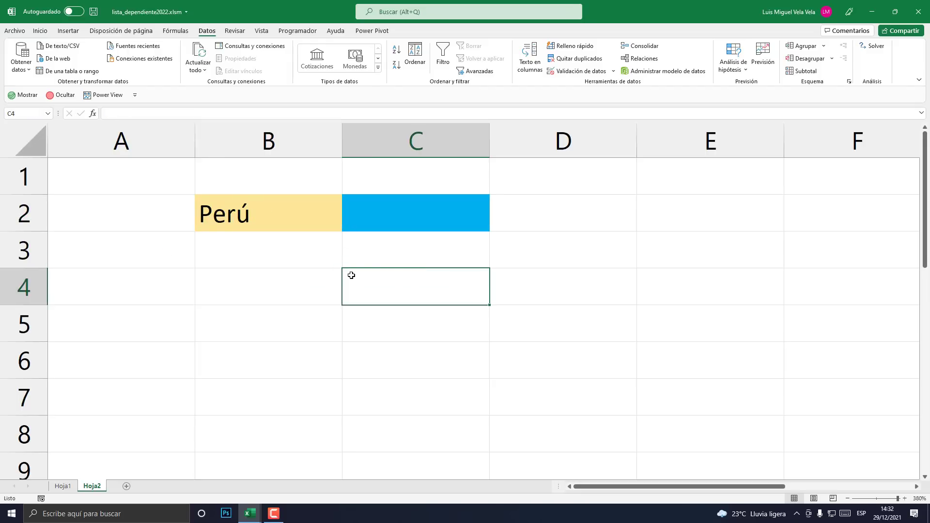
click(288, 283)
click(63, 486)
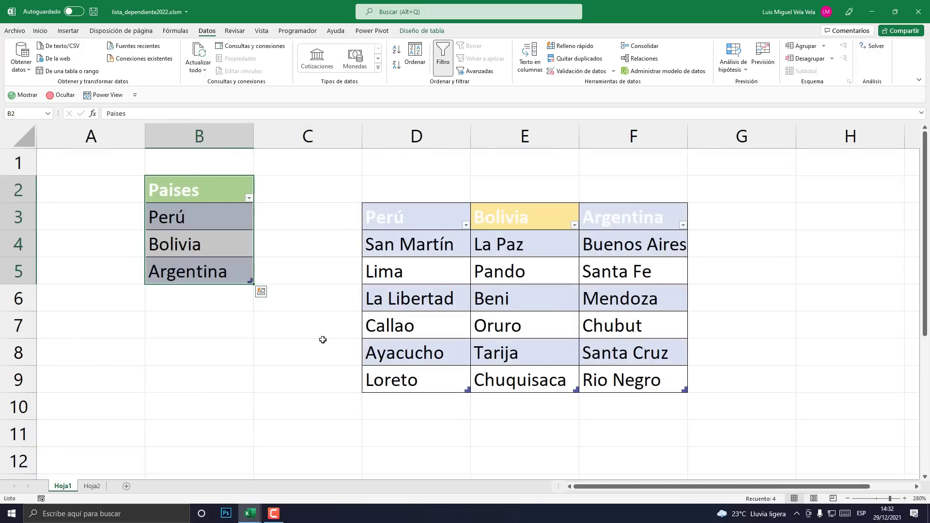
- Test =INDIRECTO on the Perú header D3 in cell D1, then delete it after the spill error
scroll(397, 348, down, 2)
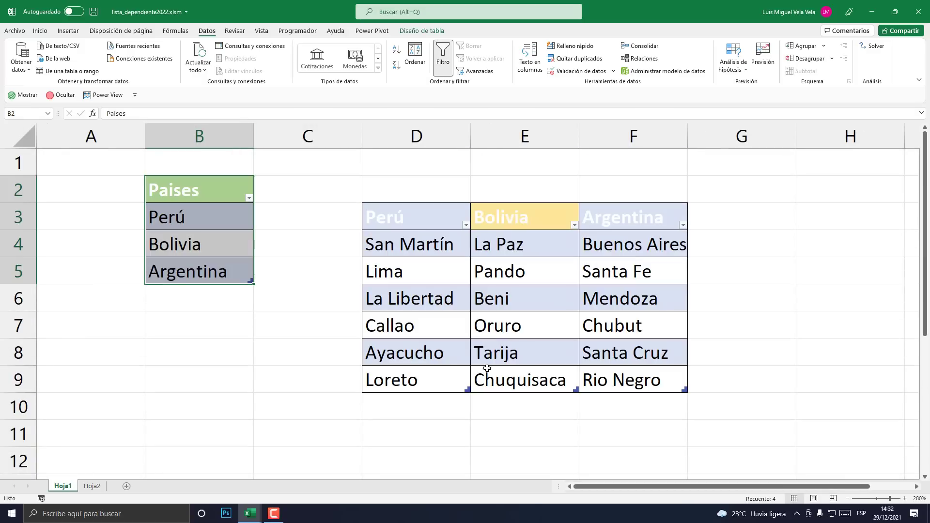
click(402, 169)
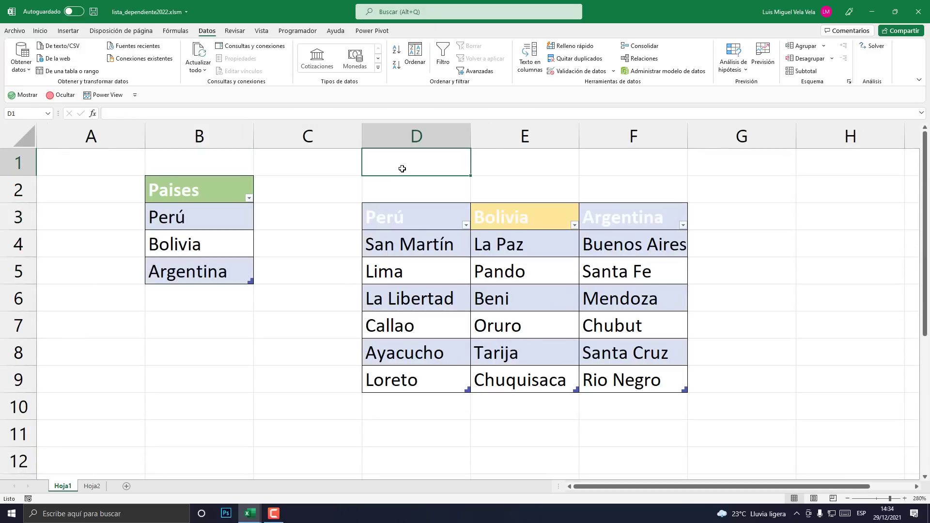
text(=indire)
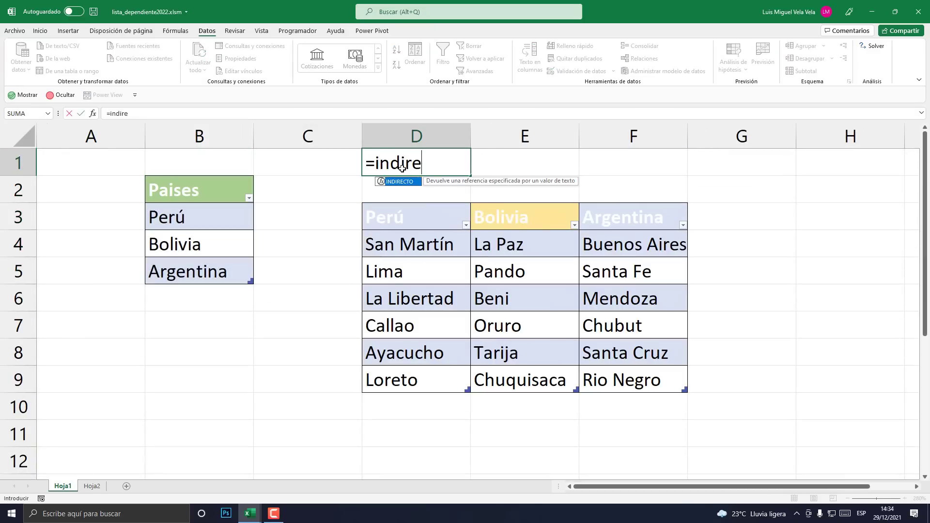
key(Tab)
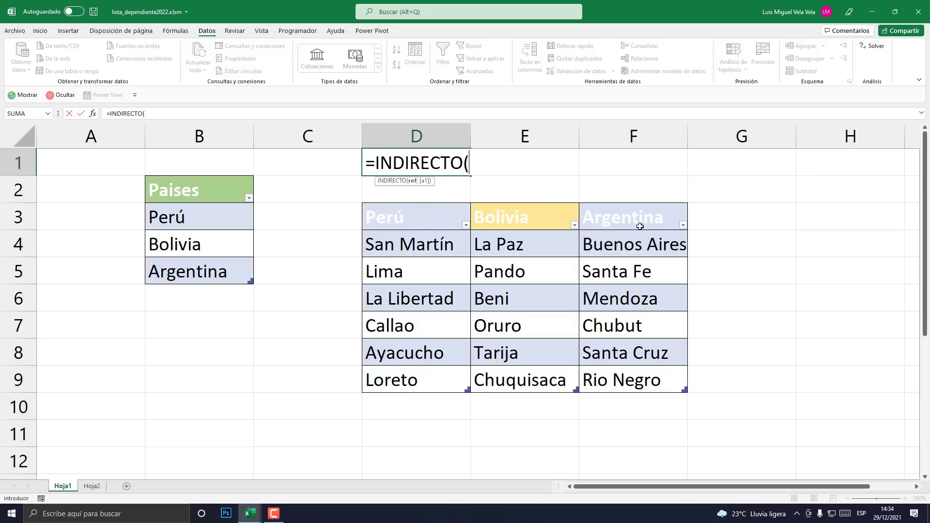
click(399, 219)
text())
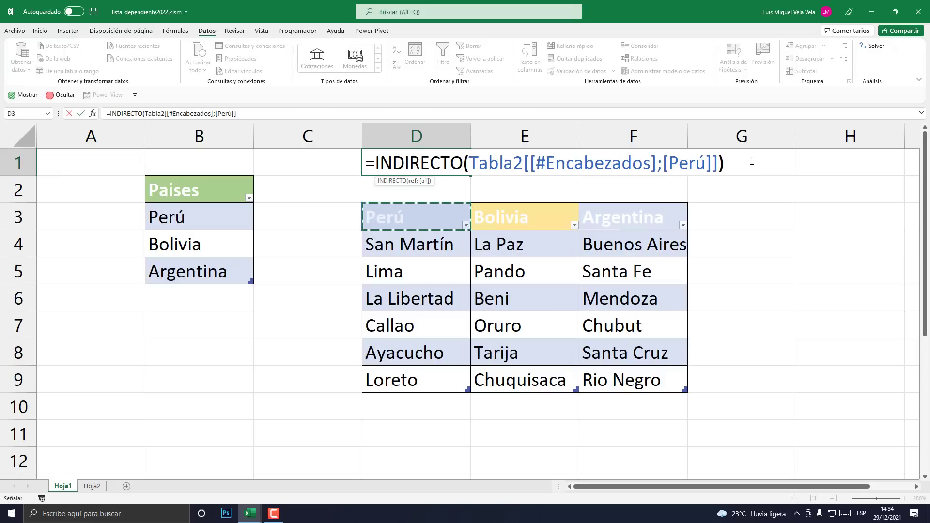
key(Return)
click(386, 155)
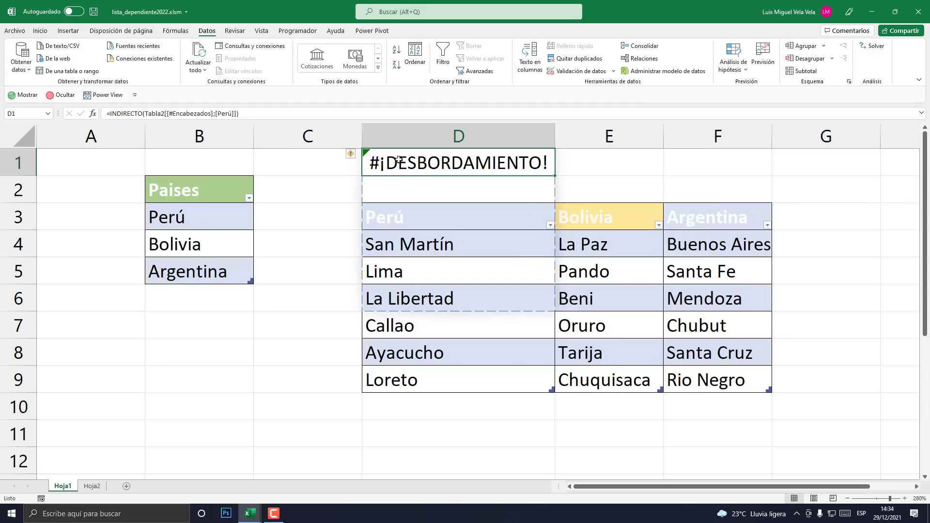
key(Delete)
scroll(417, 297, down, 3)
- Enter =INDIRECTO on the Perú header in D11 so Perú's provinces spill below
scroll(438, 333, up, 2)
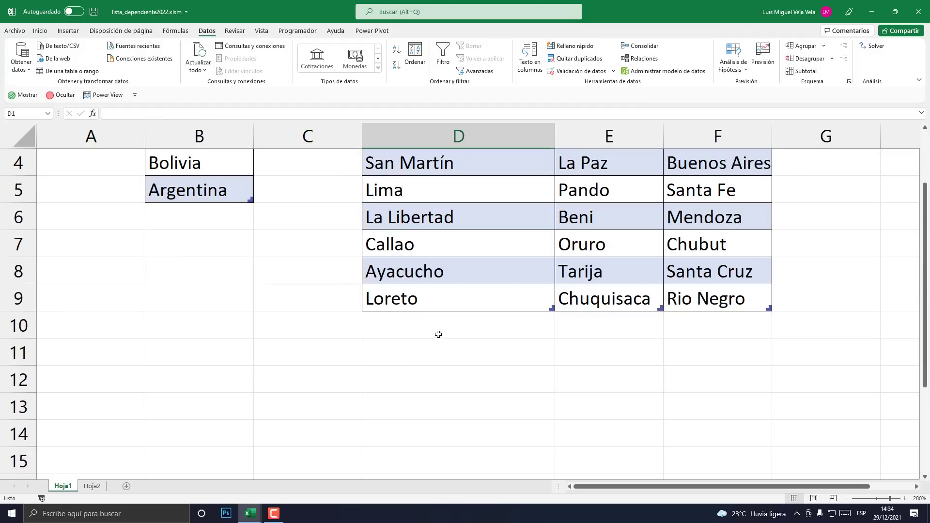
click(422, 354)
text(=)
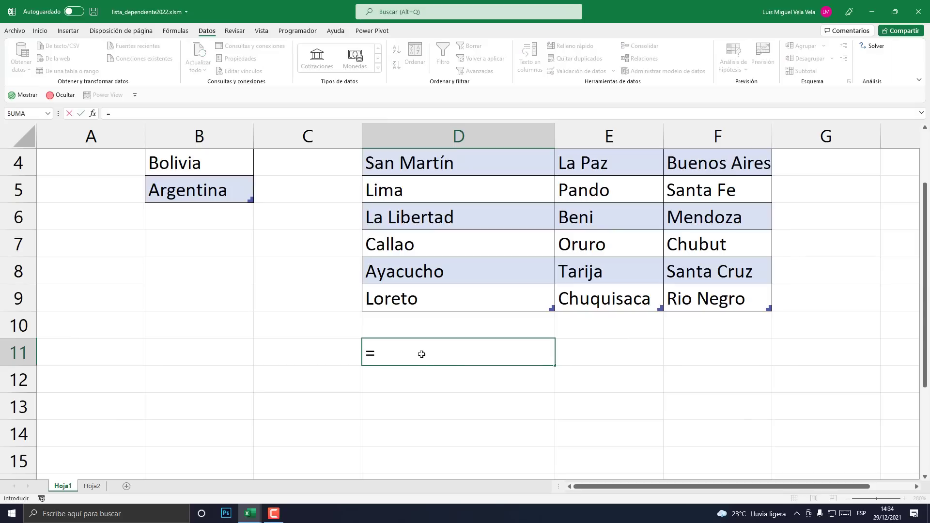
text(indirec)
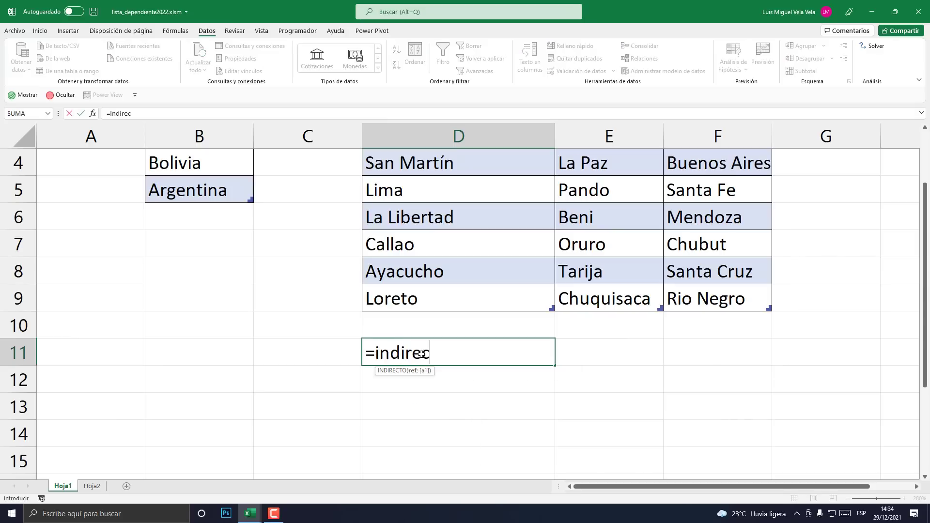
key(Tab)
scroll(417, 302, up, 1)
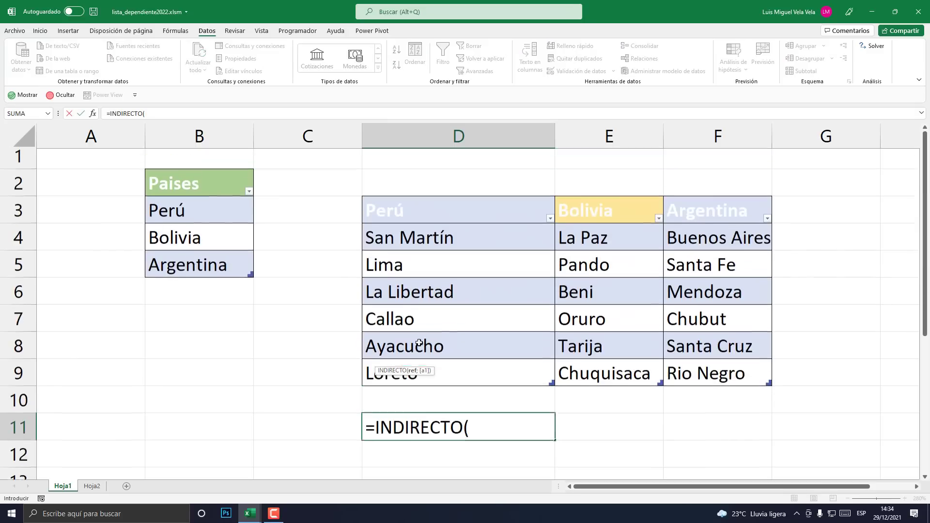
click(419, 215)
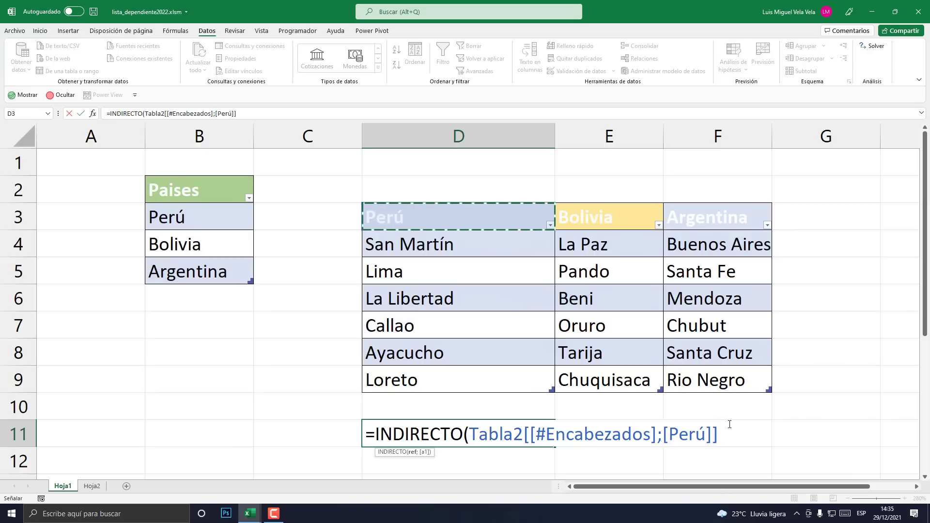
text())
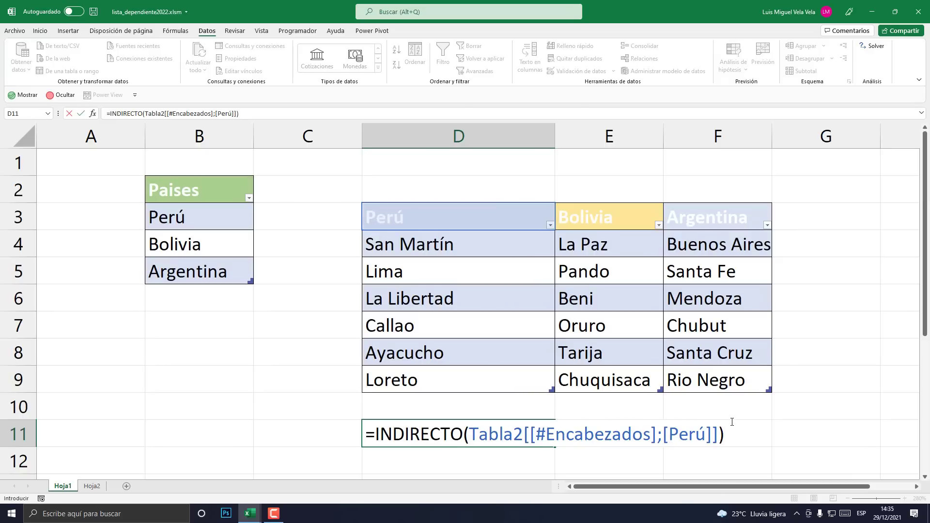
key(Return)
scroll(669, 382, down, 2)
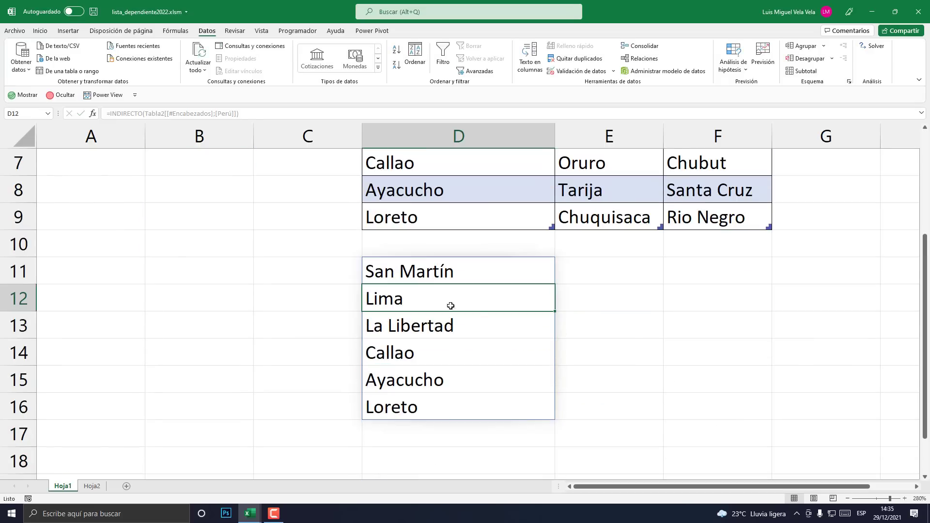
drag(441, 275, 439, 403)
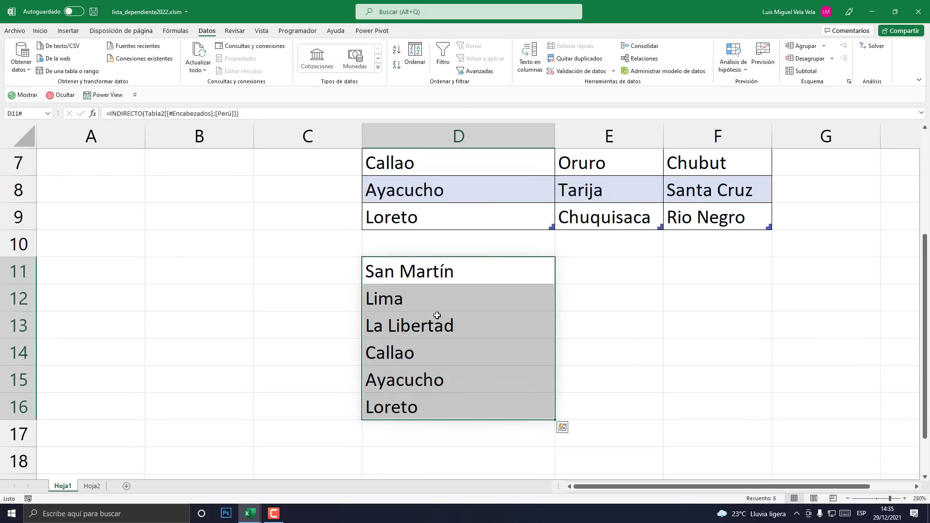
- Change D11's reference to the Bolivia header E3 and compare the spilled provinces with the tables
click(438, 281)
double_click(438, 281)
drag(717, 273, 470, 272)
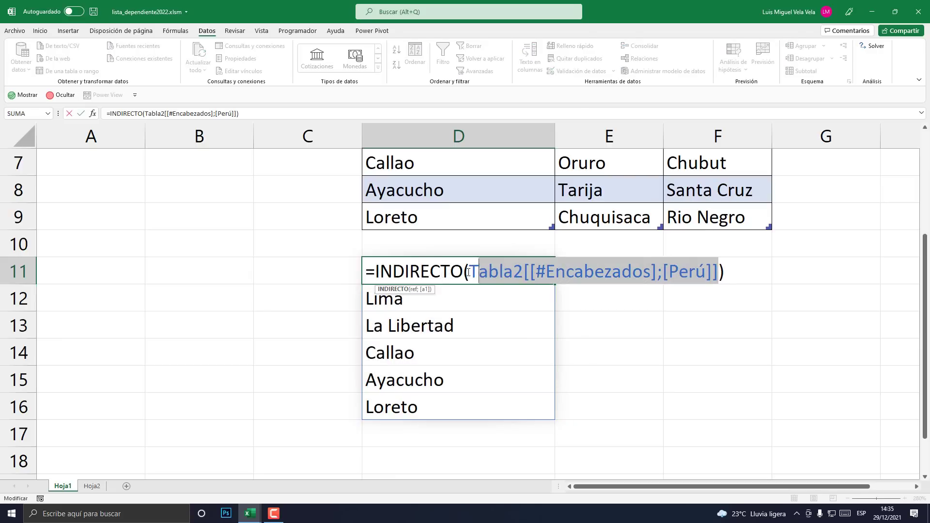
scroll(509, 327, up, 2)
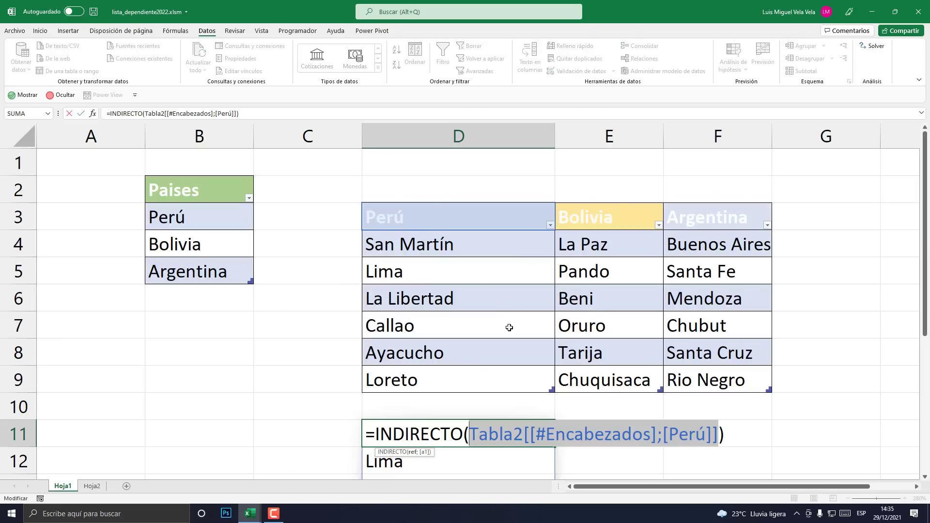
click(590, 218)
scroll(761, 383, down, 2)
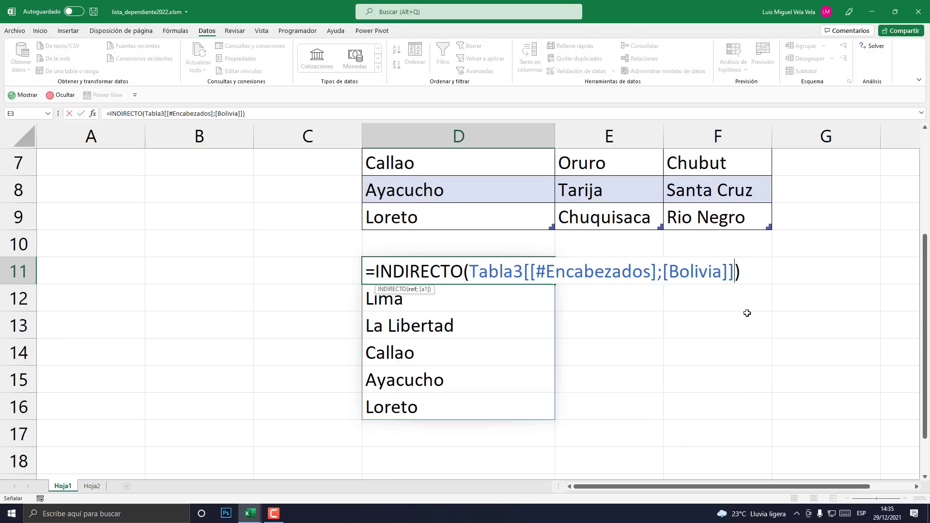
key(Return)
drag(393, 270, 397, 408)
scroll(431, 382, up, 2)
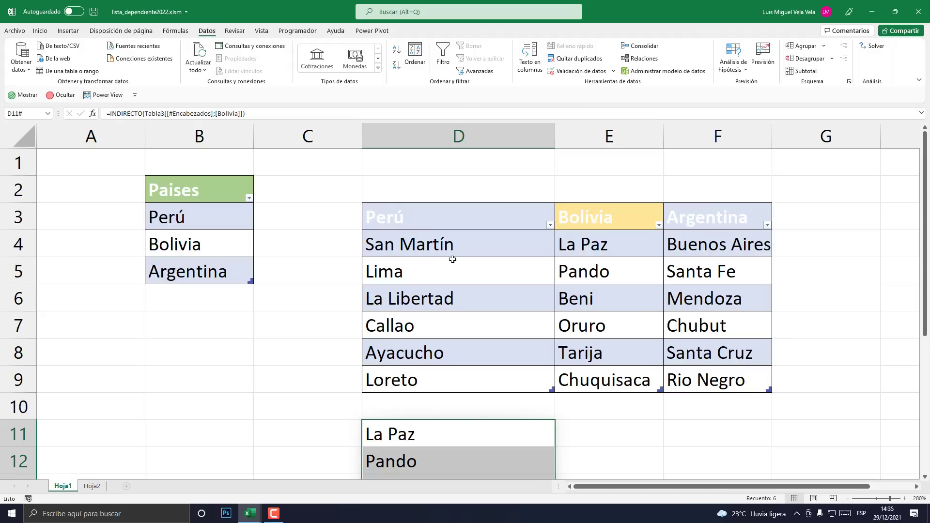
drag(458, 243, 456, 380)
drag(617, 245, 612, 381)
scroll(379, 432, down, 2)
- Delete the test rows 11 to 17 on Hoja1
drag(18, 272, 17, 433)
right_click(20, 369)
click(49, 288)
scroll(195, 357, up, 2)
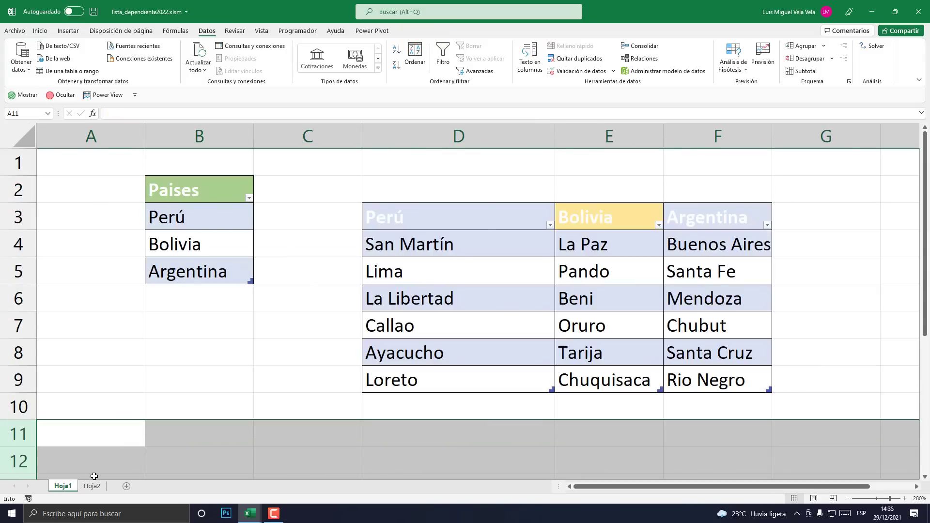
- Give Hoja2's C2 list validation with source =indirecto(seleccion), fixing the accent in the name
key(ctrl+Page_Down)
click(426, 206)
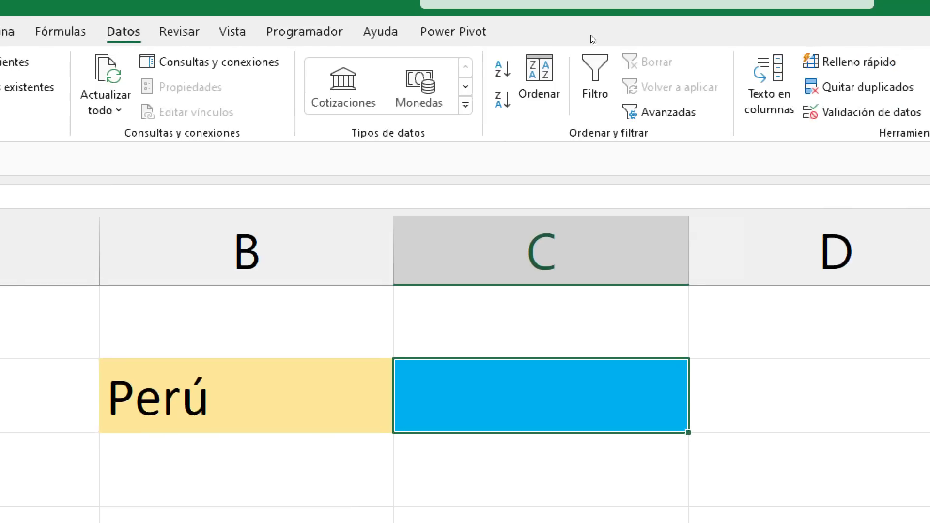
click(649, 112)
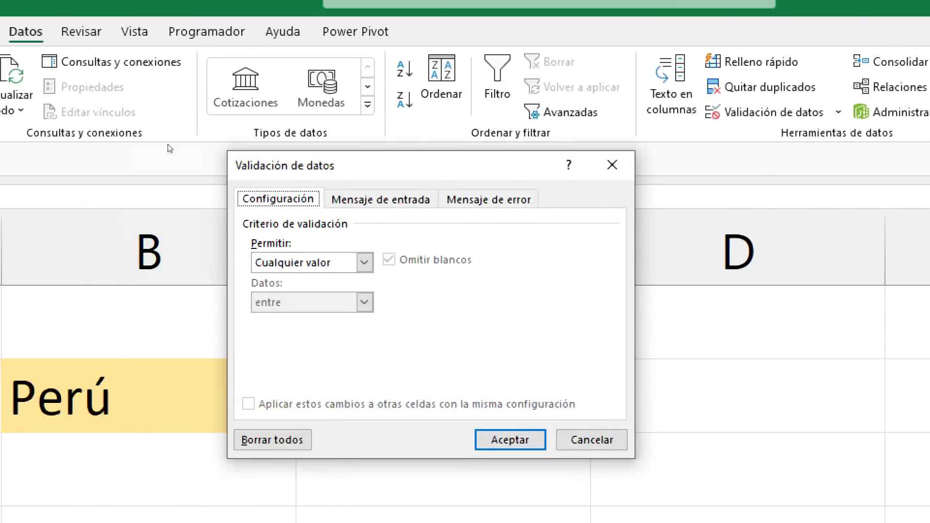
click(238, 262)
click(464, 318)
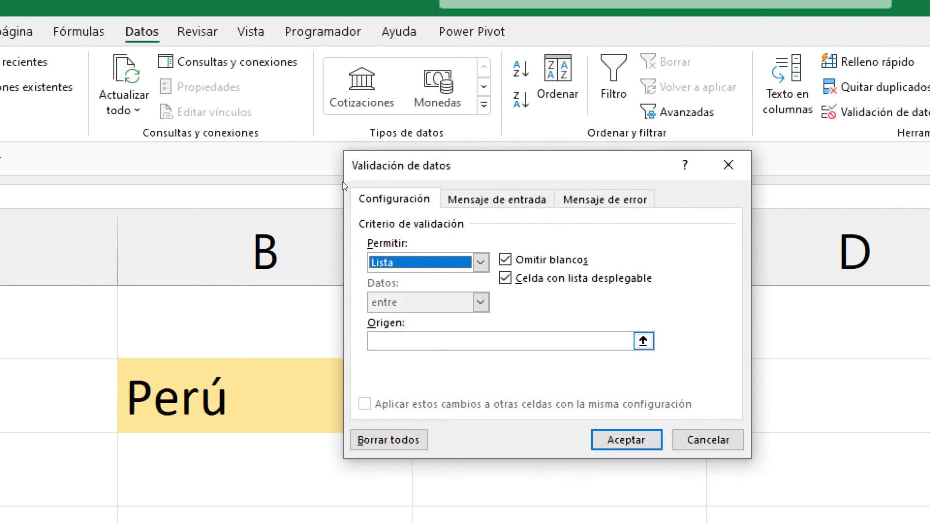
click(491, 341)
text(=in)
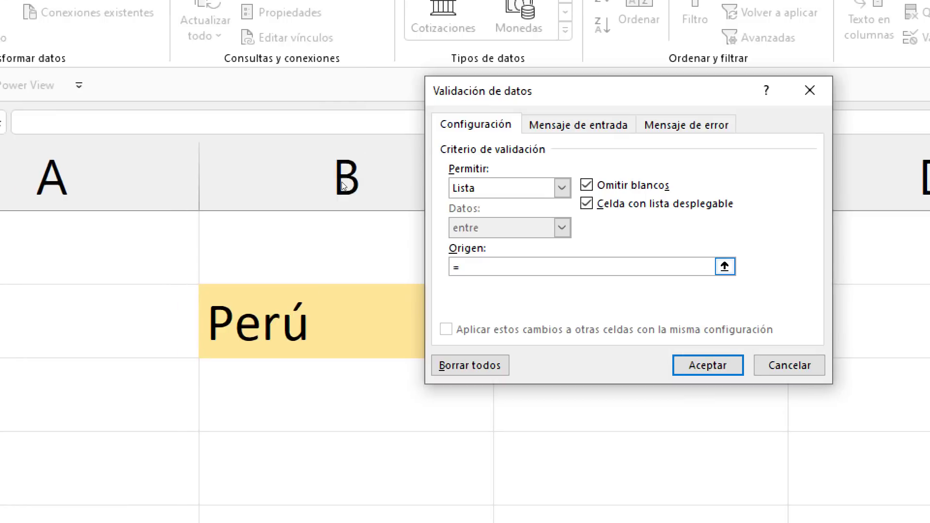
text(directo)
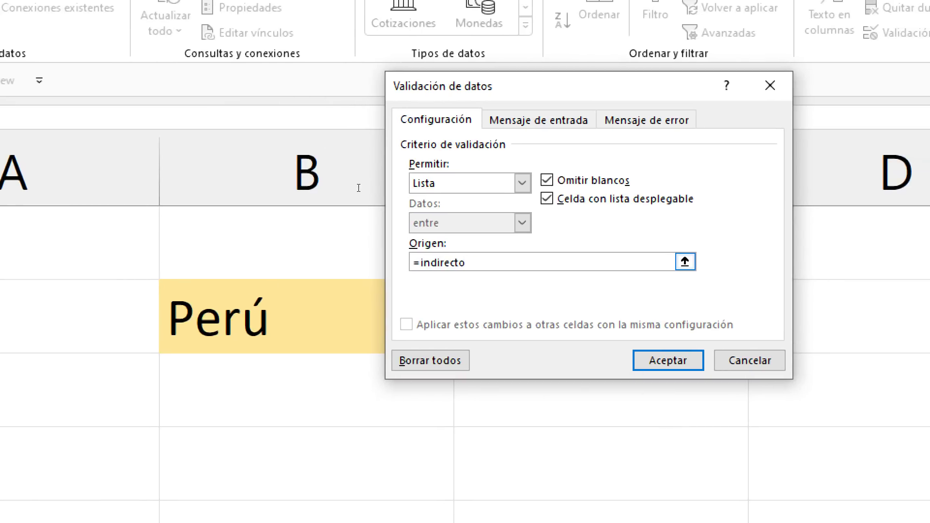
text(()
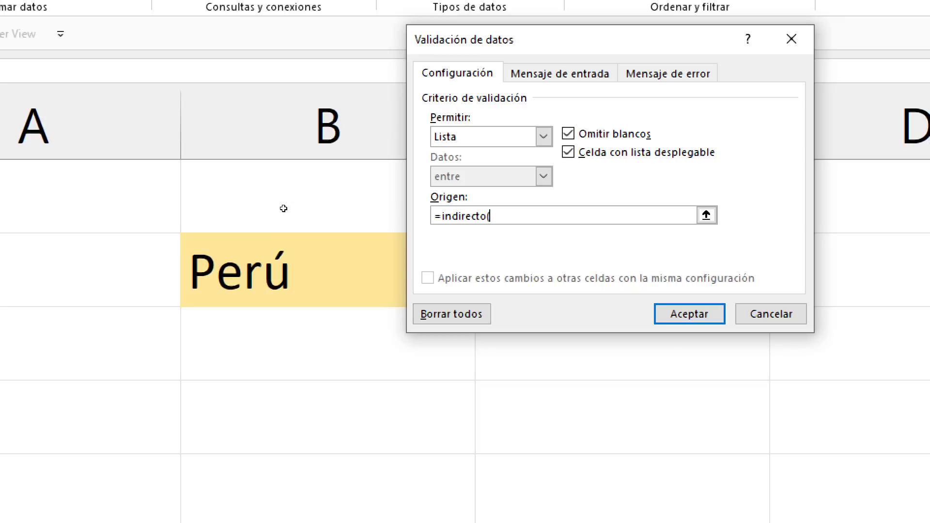
text(seleccion)
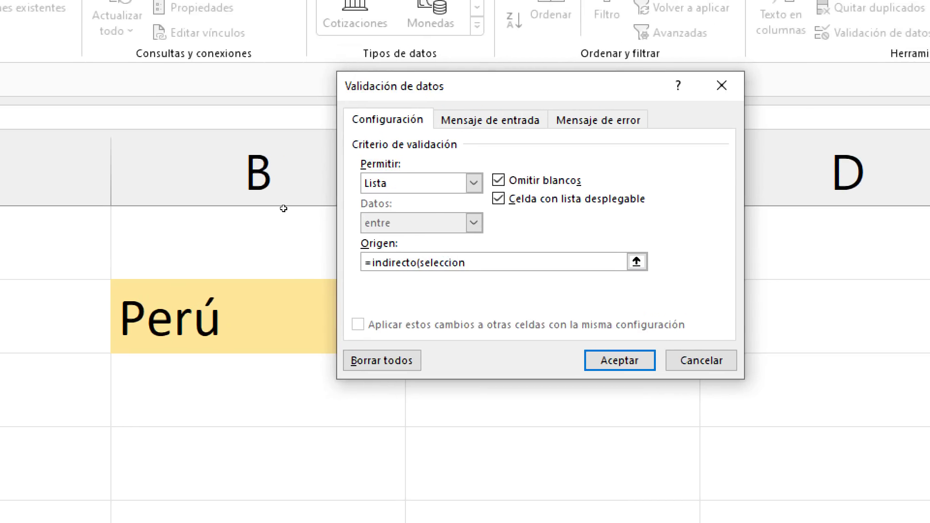
key(BackSpace)
key(BackSpace)
text(ón))
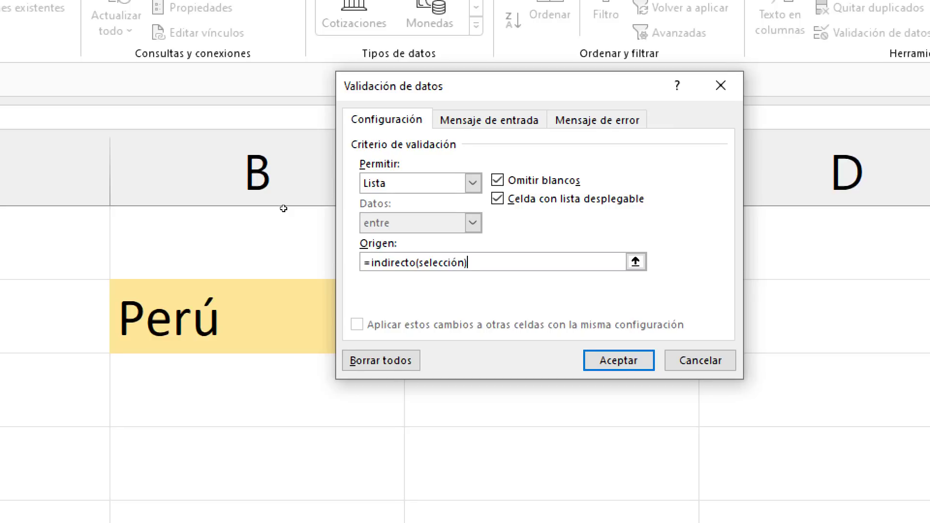
key(Return)
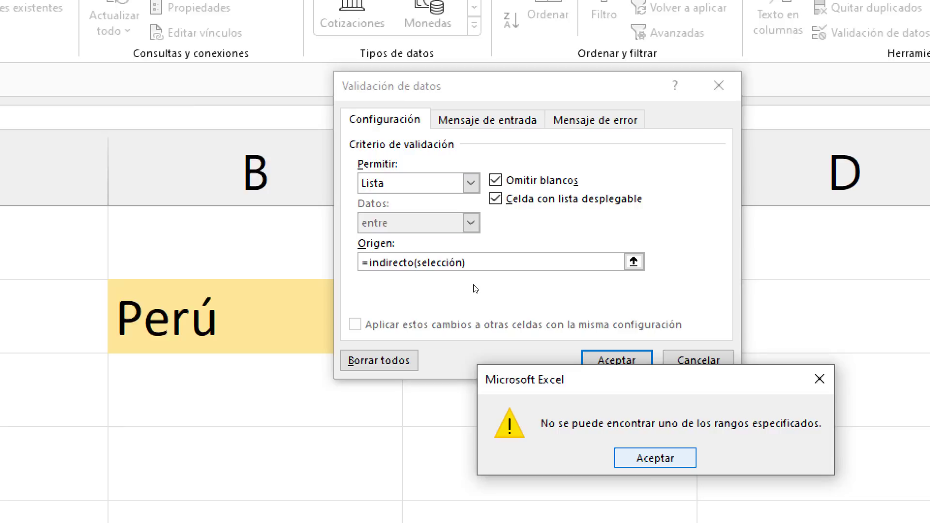
key(Return)
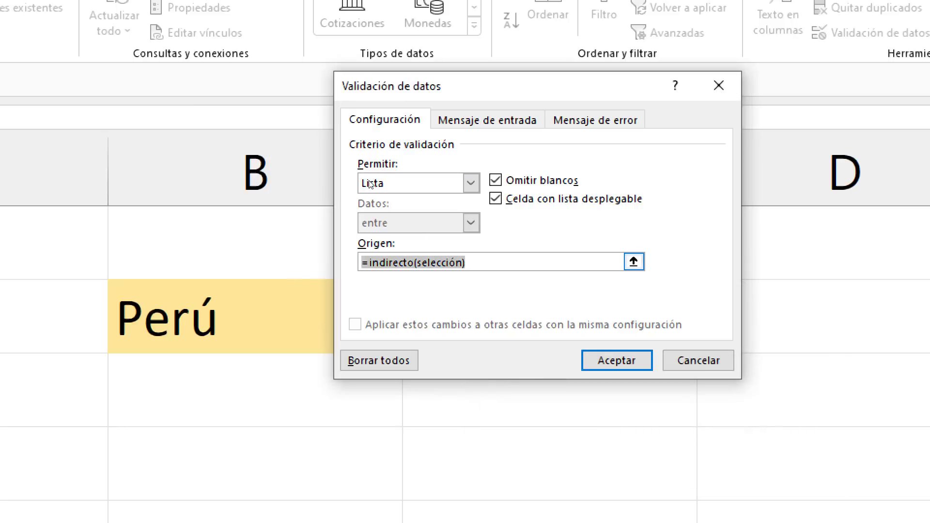
key(End)
key(Left)
key(Left)
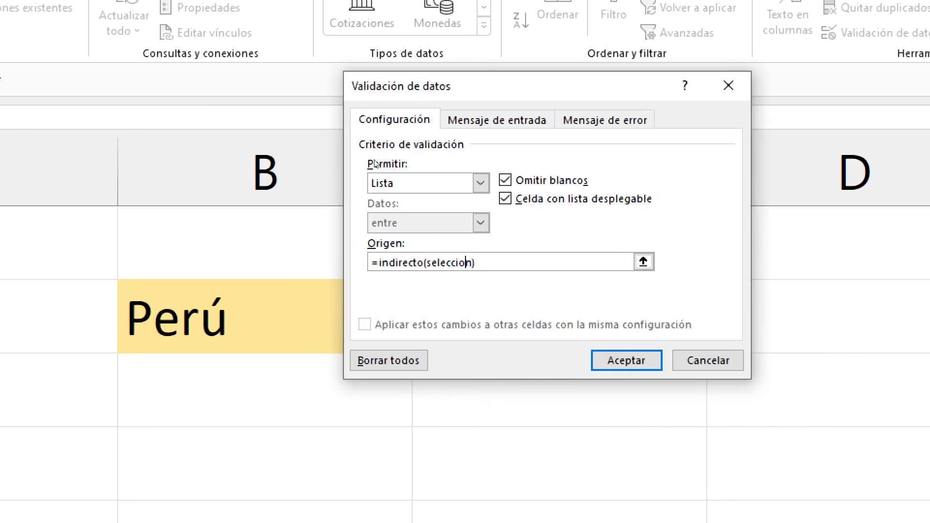
key(Return)
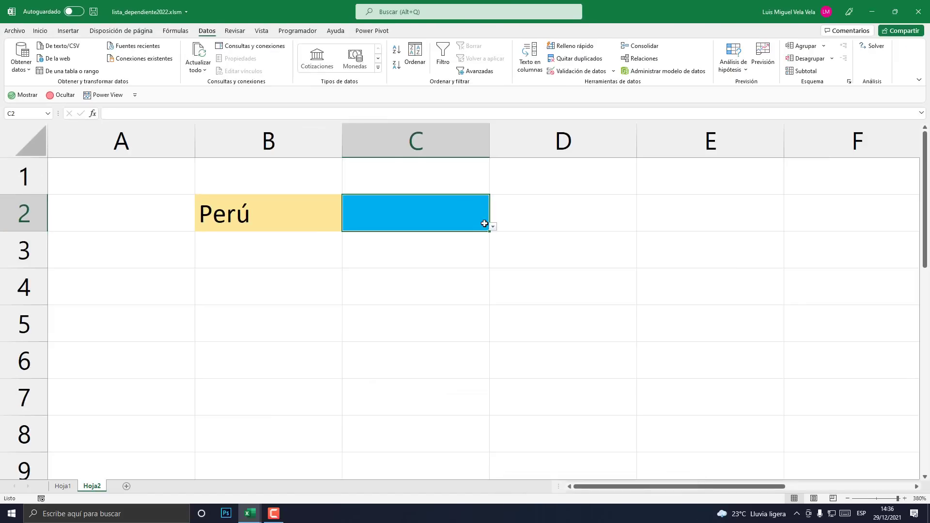
- Pick Perú provinces Ayacucho, Lima, then Loreto from C2's dropdown
click(714, 344)
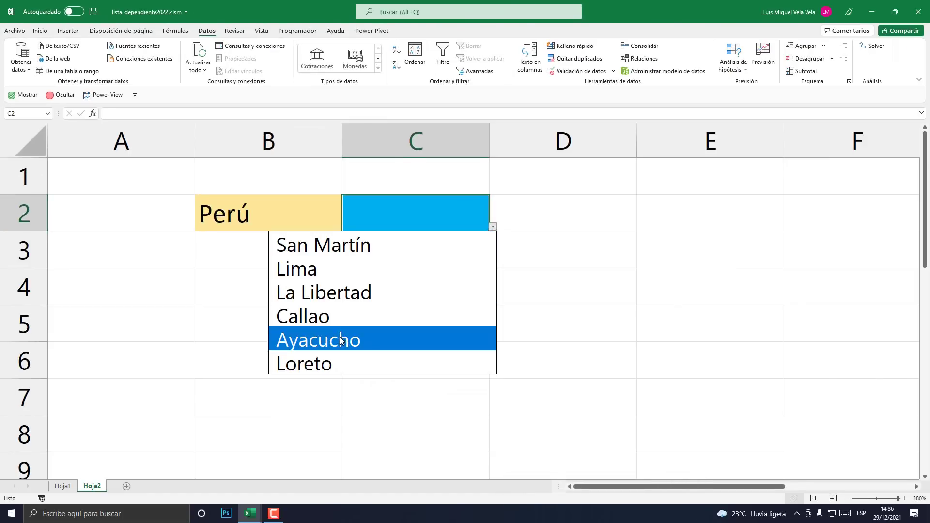
click(369, 340)
click(493, 226)
click(390, 265)
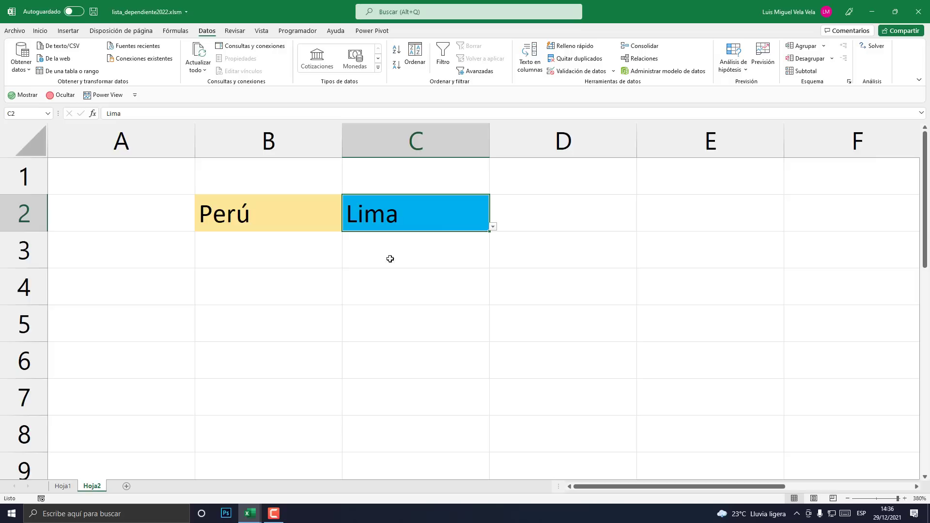
click(493, 221)
click(469, 212)
click(493, 226)
click(318, 363)
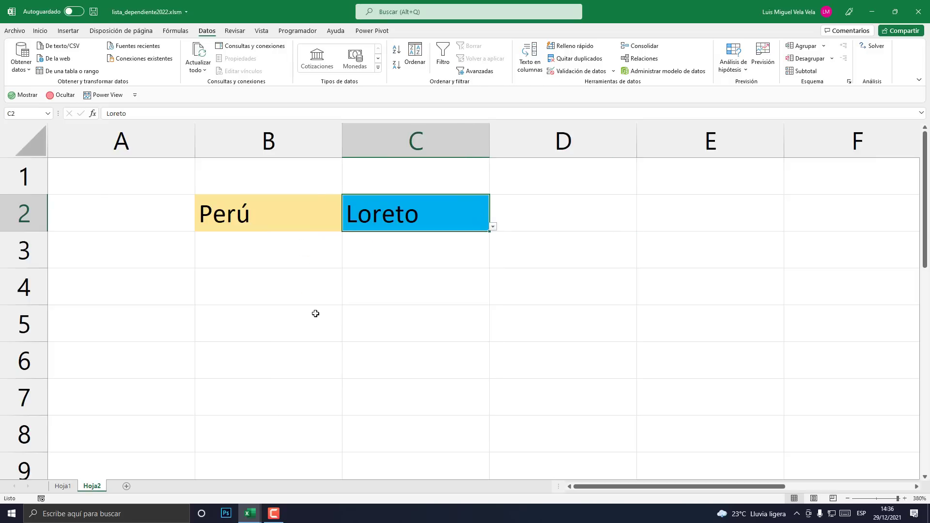
- Switch B2 to Bolivia and pick Beni from C2's province list
click(288, 210)
click(346, 227)
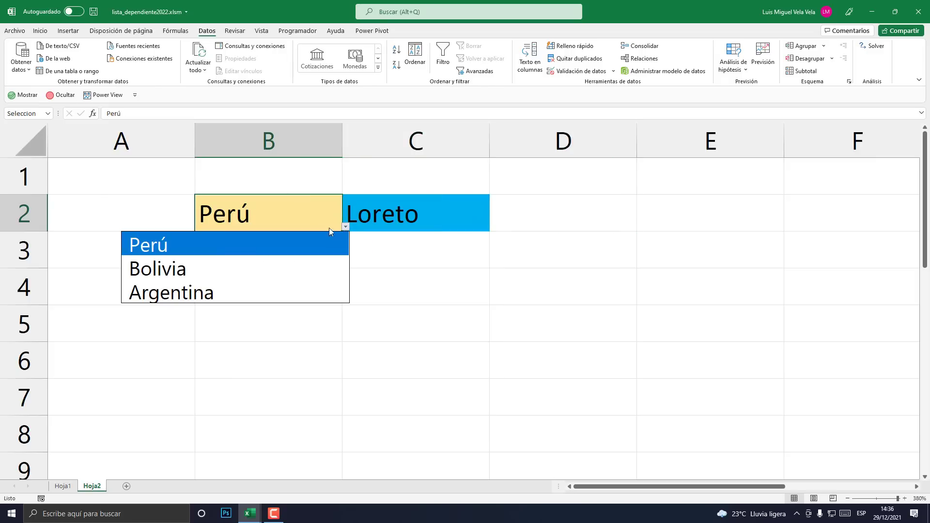
click(193, 269)
click(394, 214)
click(493, 226)
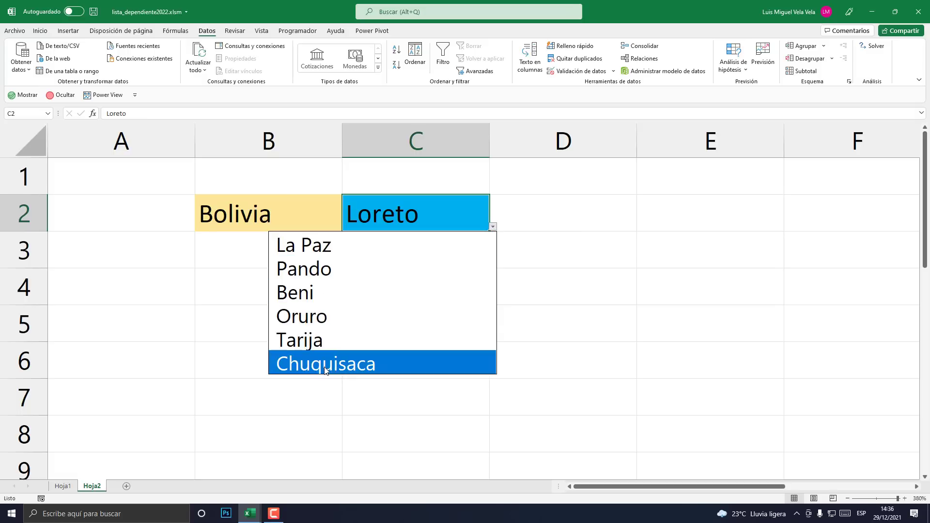
click(322, 294)
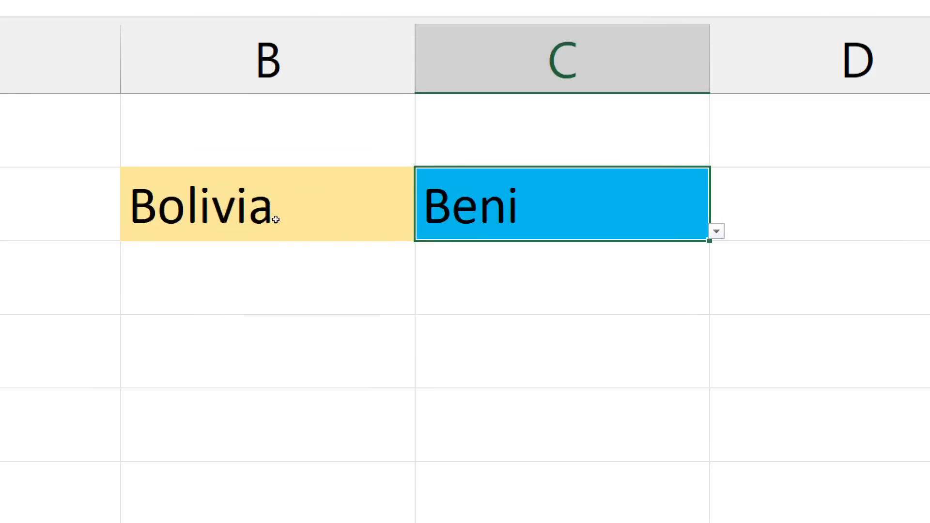
- Set B2 back to Perú and choose San Martín in C2
click(277, 218)
click(422, 218)
click(297, 211)
key(alt+Down)
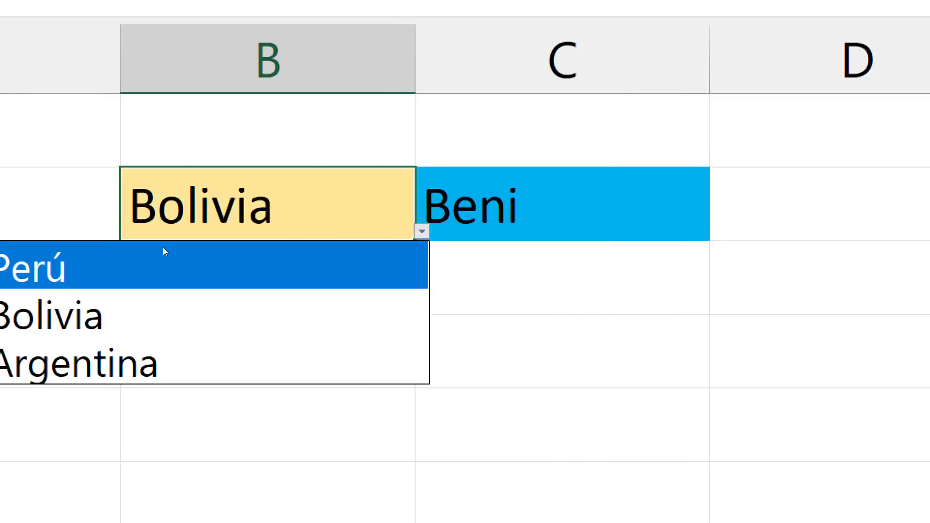
click(163, 248)
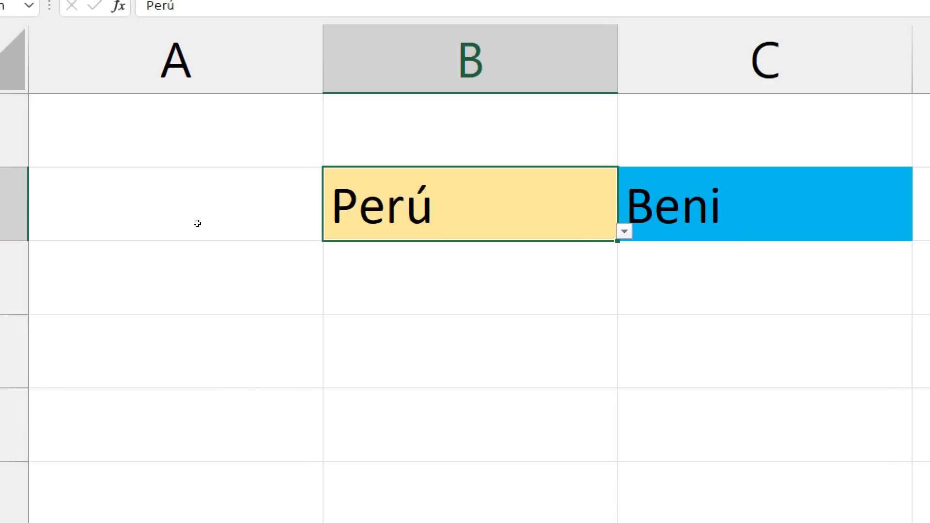
click(495, 227)
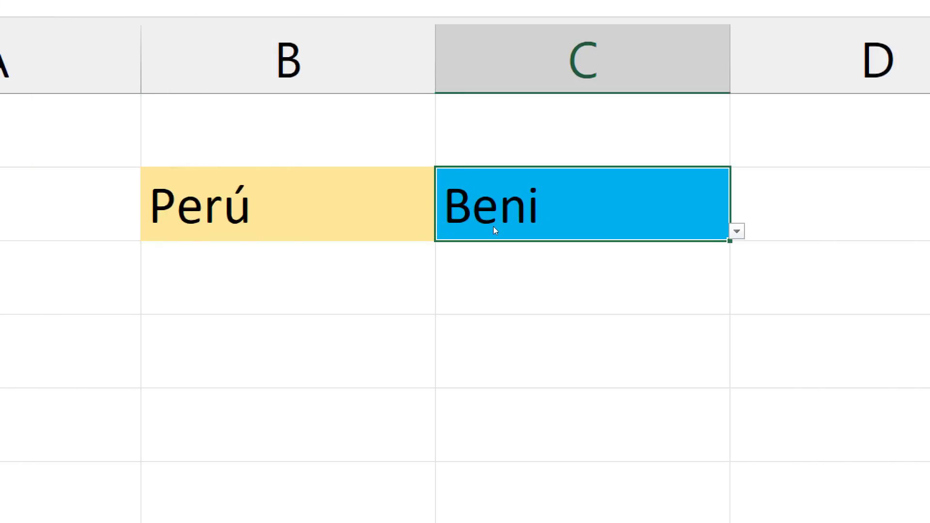
key(alt+Down)
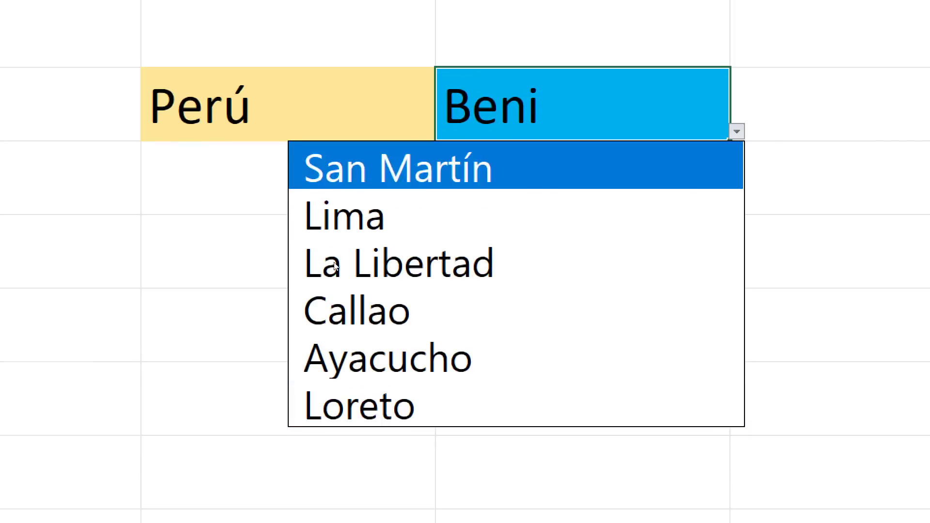
key(Return)
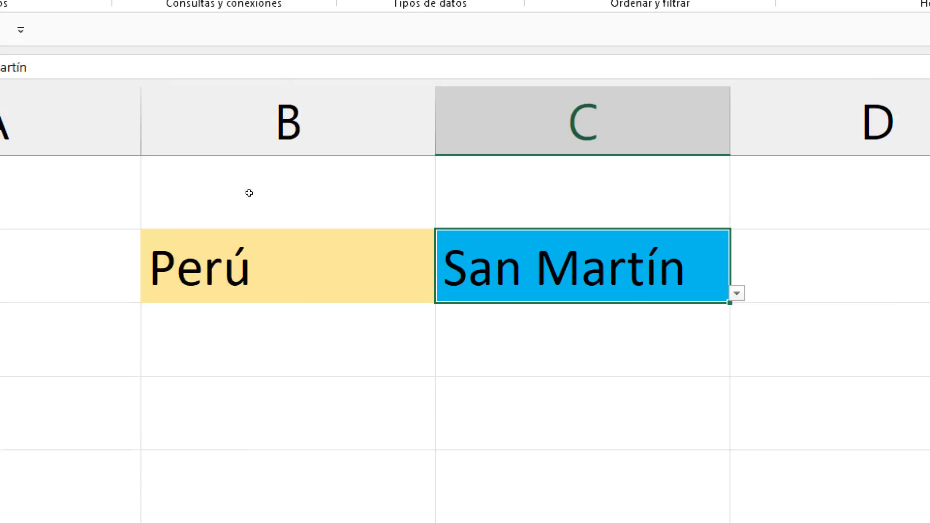
- Set B2 to Argentina and preview Argentina's provinces in C2 without changing it
key(Left)
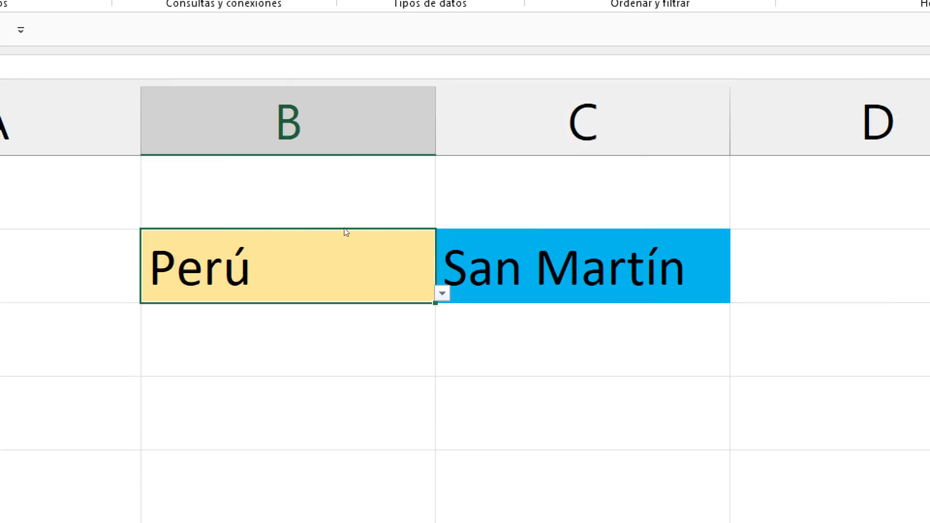
key(alt+Down)
key(Down)
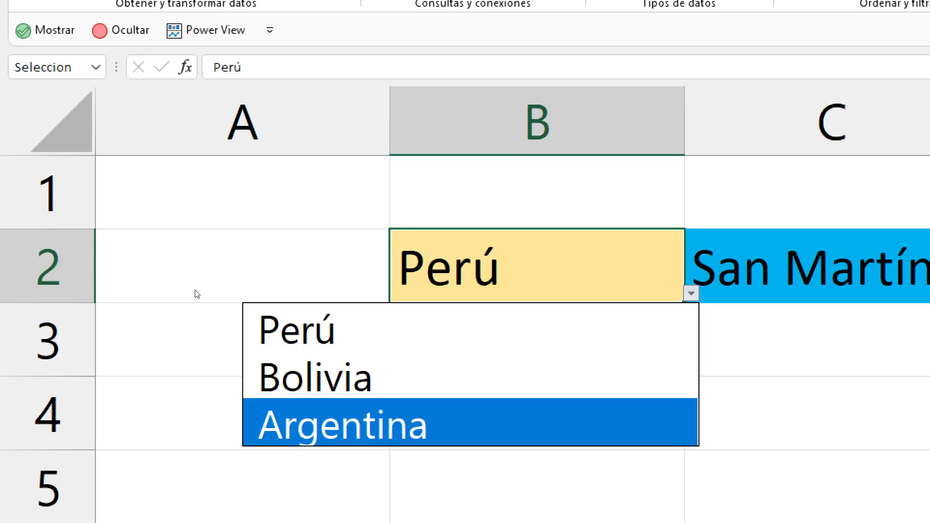
key(Return)
key(Right)
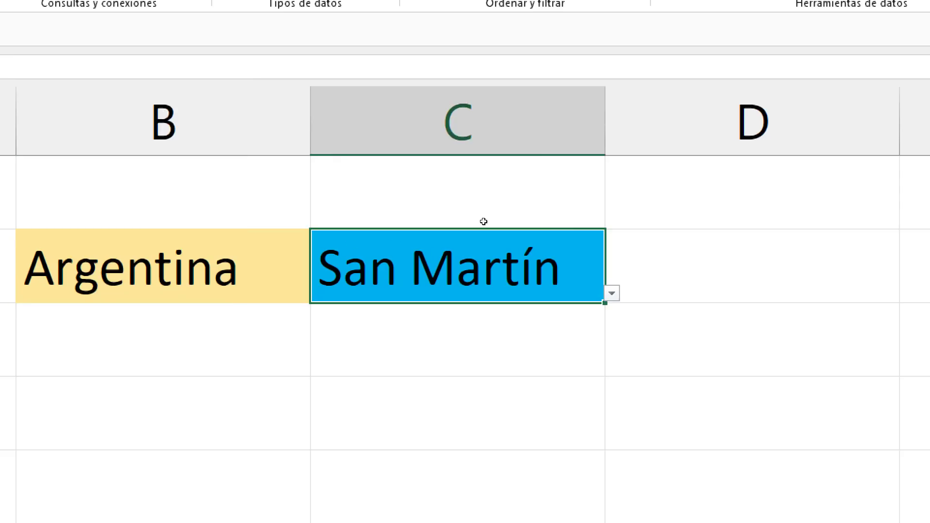
key(alt+Down)
key(Escape)
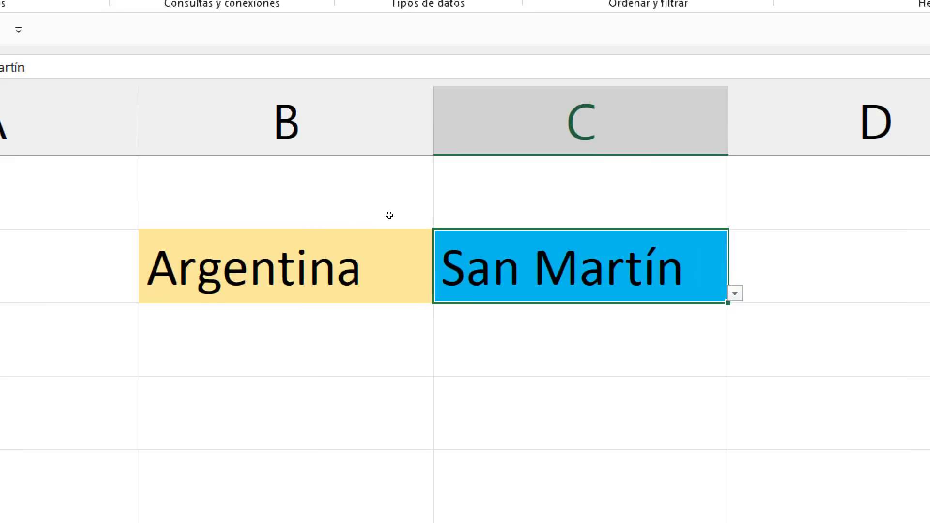
- Cycle B2 through Bolivia, Perú and Bolivia with the keyboard, moving toward Argentina
key(Left)
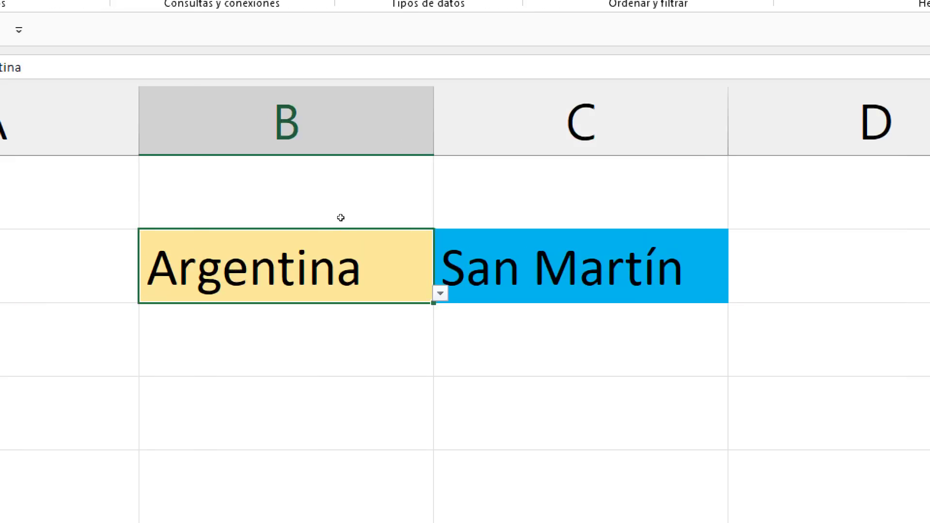
key(alt+Down)
key(Up)
key(Return)
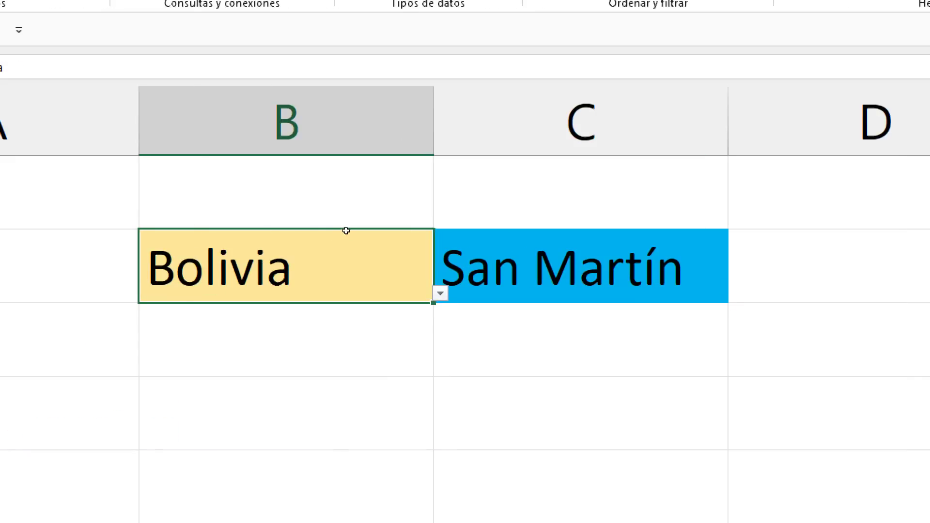
key(alt+Down)
key(Up)
key(Return)
key(alt+Down)
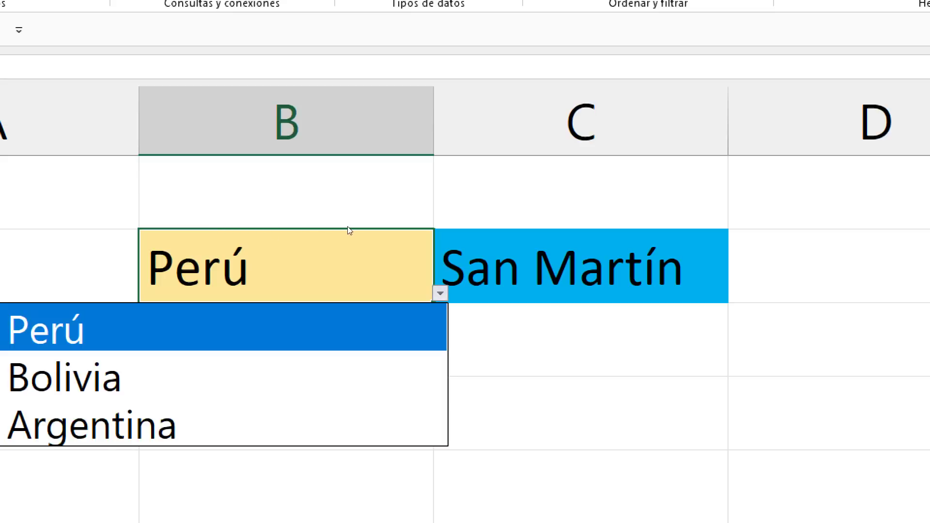
key(Down)
key(Return)
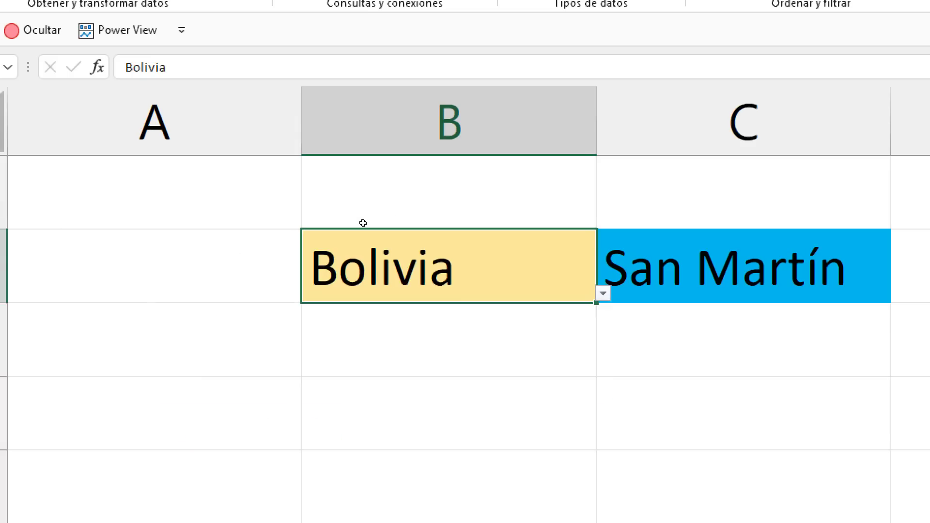
key(alt+Down)
key(Down)
key(Return)
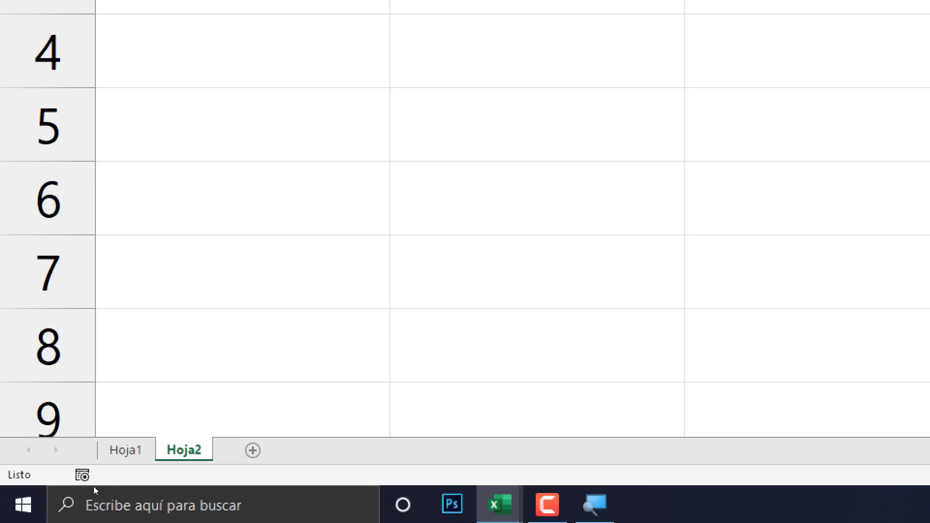
- Open Hoja2's code module in the VBA editor via Ver código
right_click(188, 450)
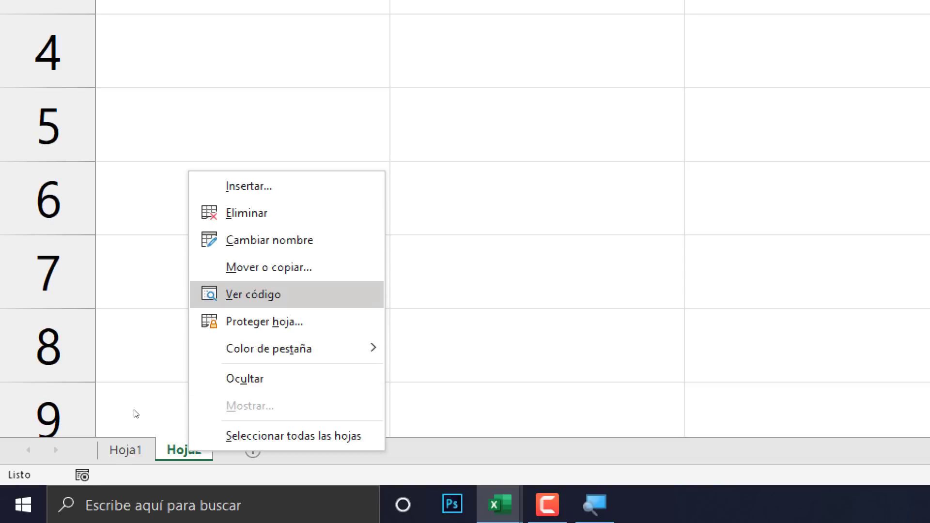
click(269, 296)
key(super+Escape)
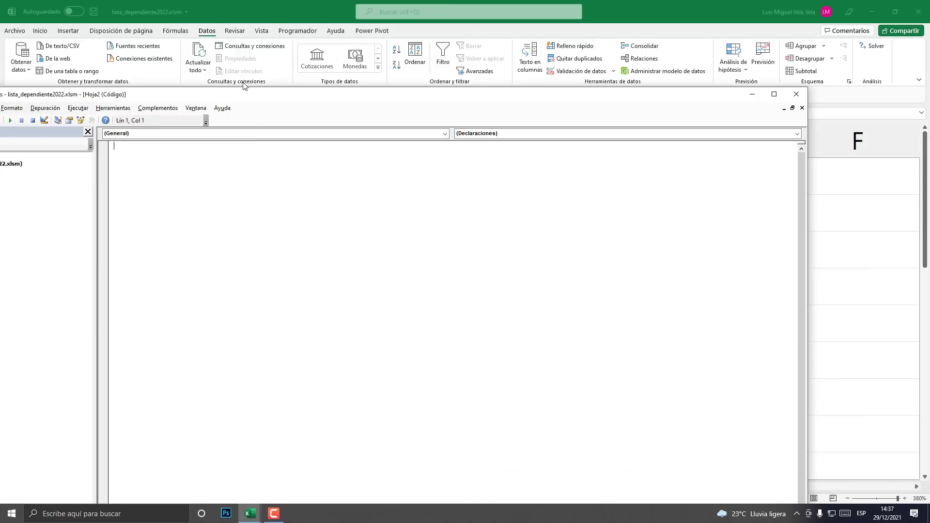
drag(224, 99, 489, 79)
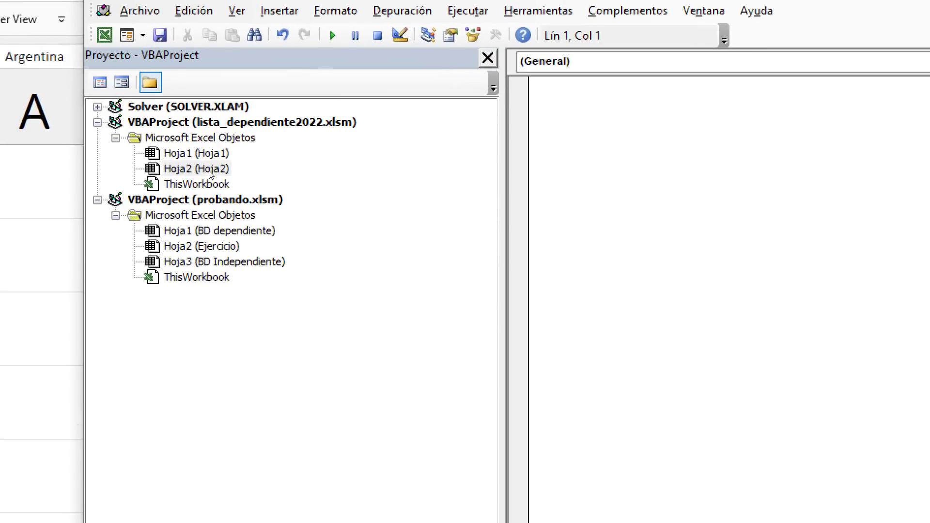
click(212, 173)
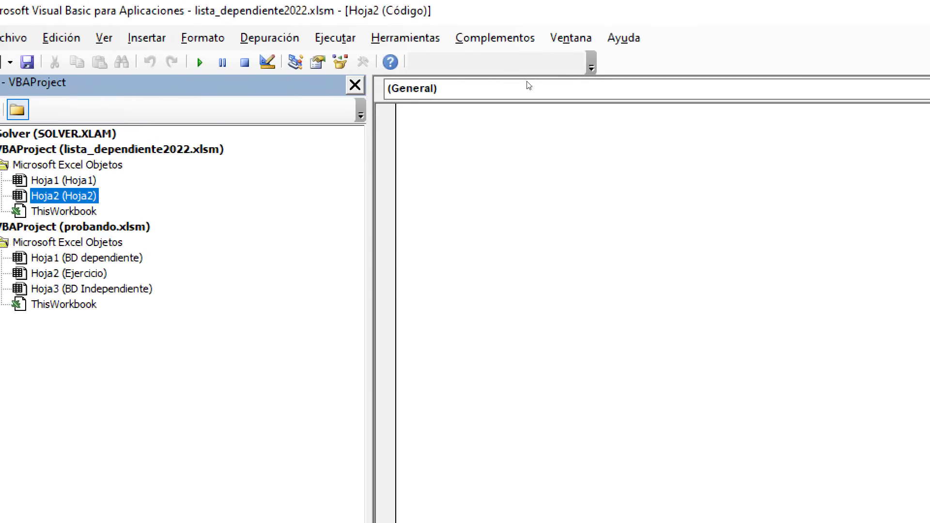
- Choose Worksheet as the object and Change as the event to add a Worksheet_Change procedure
click(706, 93)
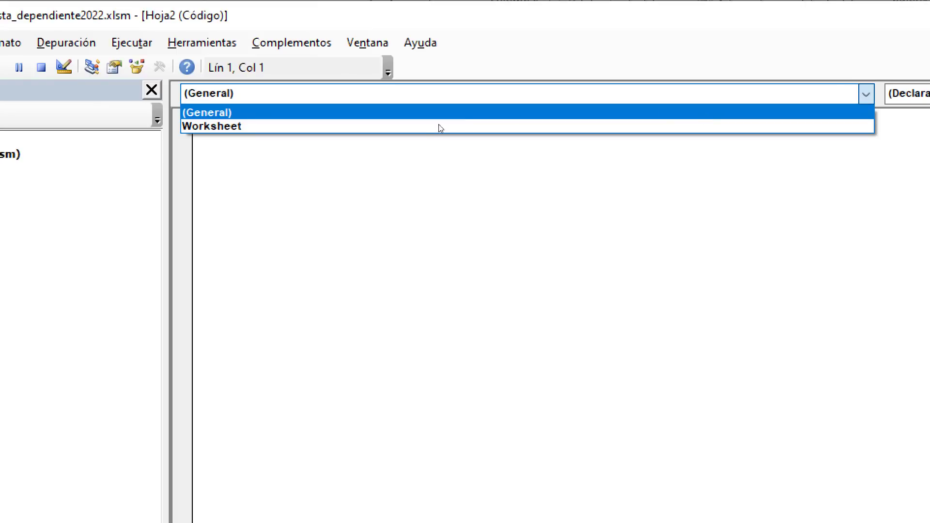
click(391, 129)
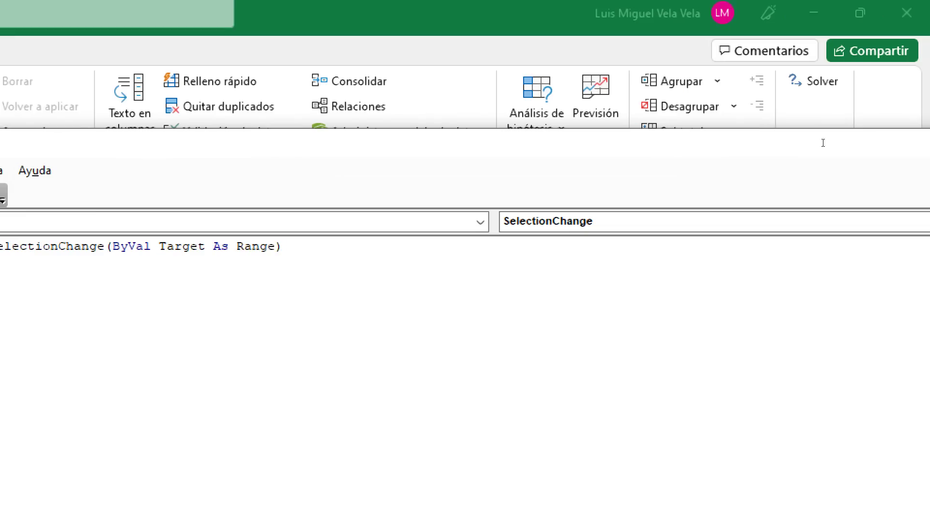
click(572, 221)
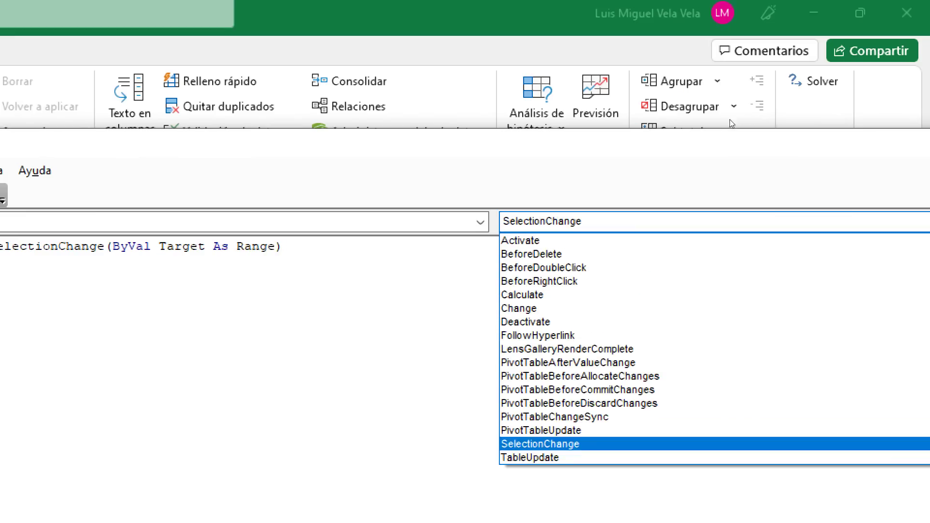
click(519, 308)
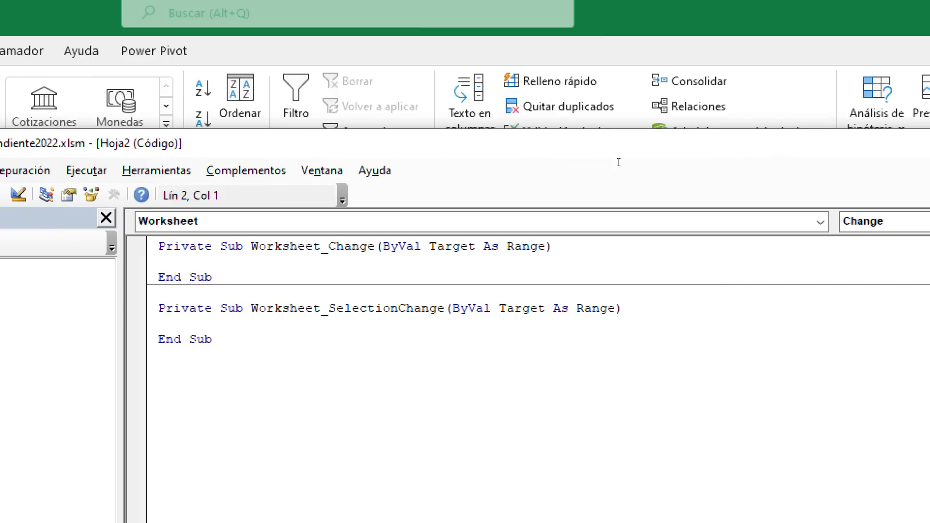
drag(512, 277, 495, 277)
drag(196, 278, 159, 246)
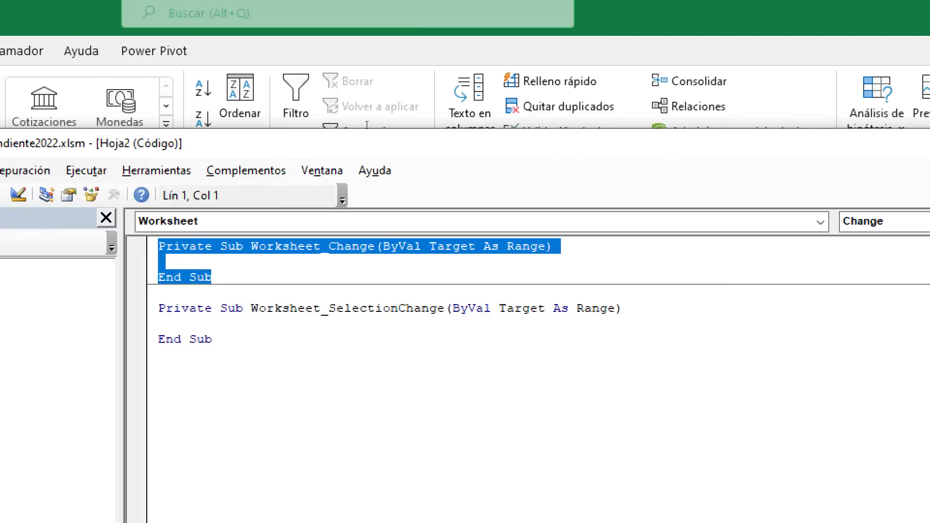
click(247, 323)
- Go to Worksheet_Change again and select the leftover Worksheet_SelectionChange stub
click(203, 222)
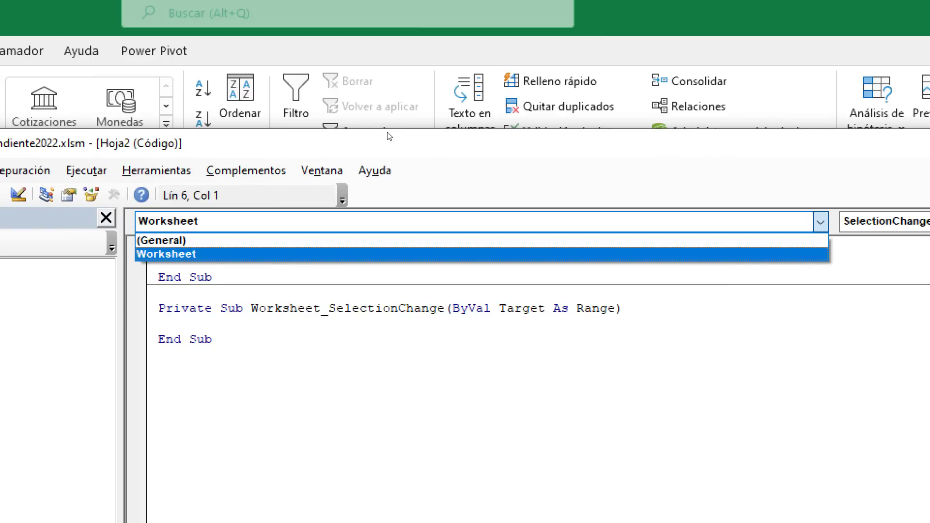
click(387, 134)
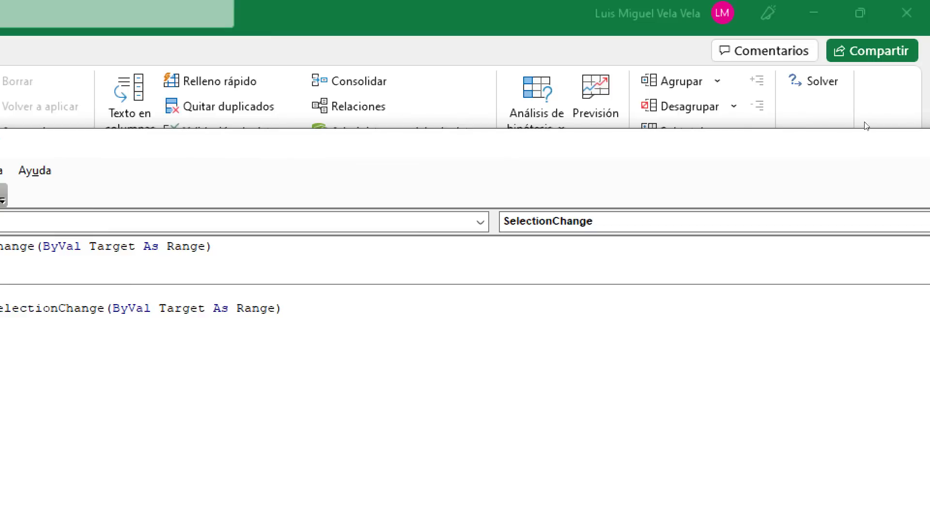
click(733, 222)
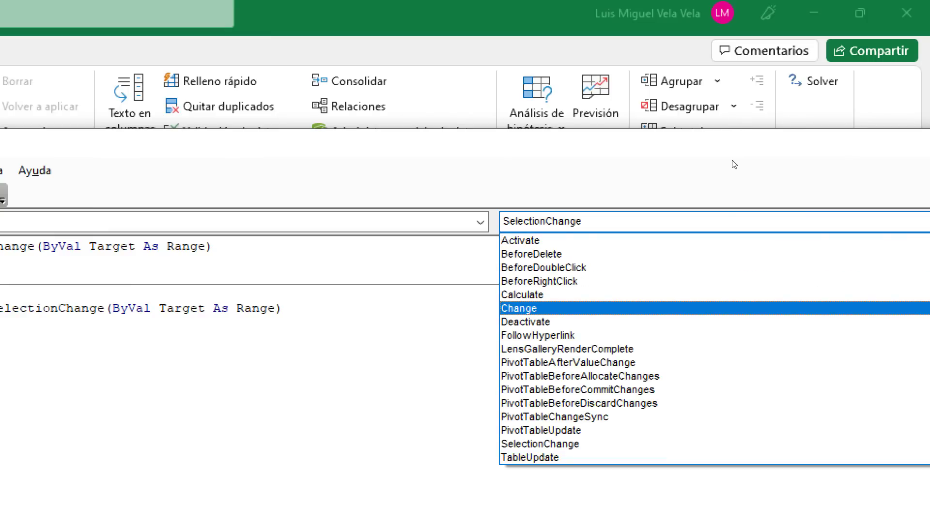
click(536, 309)
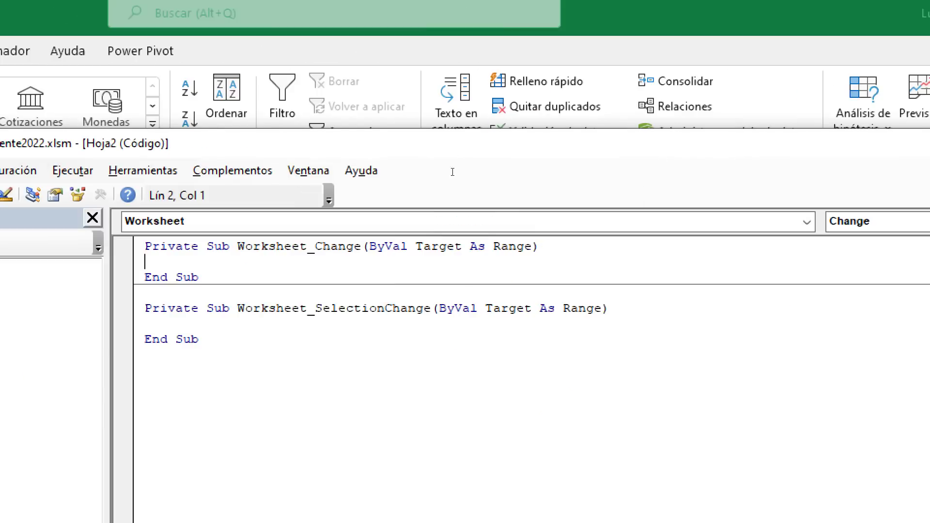
mouse_move(151, 355)
mouse_down()
mouse_move(170, 324)
mouse_move(145, 308)
mouse_up()
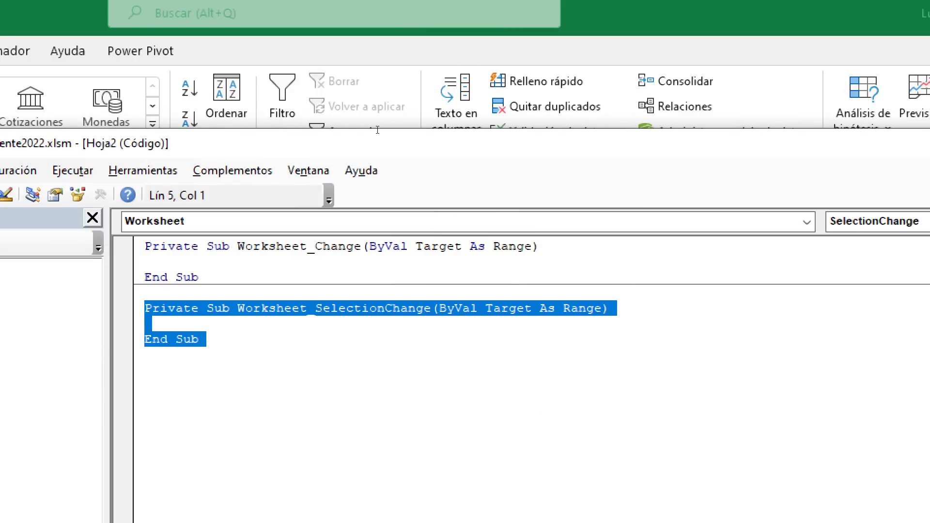
drag(144, 246, 144, 278)
- Delete the Worksheet_SelectionChange stub and insert blank lines inside Worksheet_Change
key(Delete)
click(473, 204)
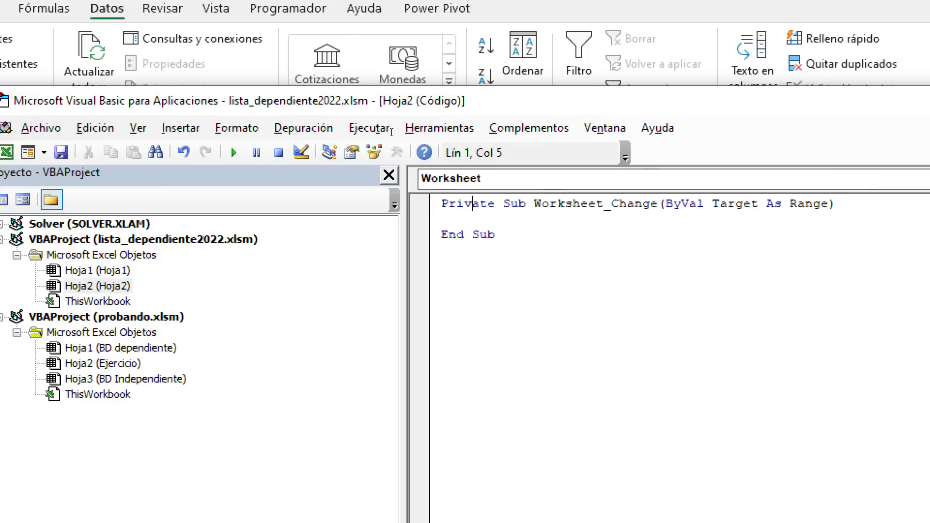
key(Down)
key(Return)
key(Return)
key(Return)
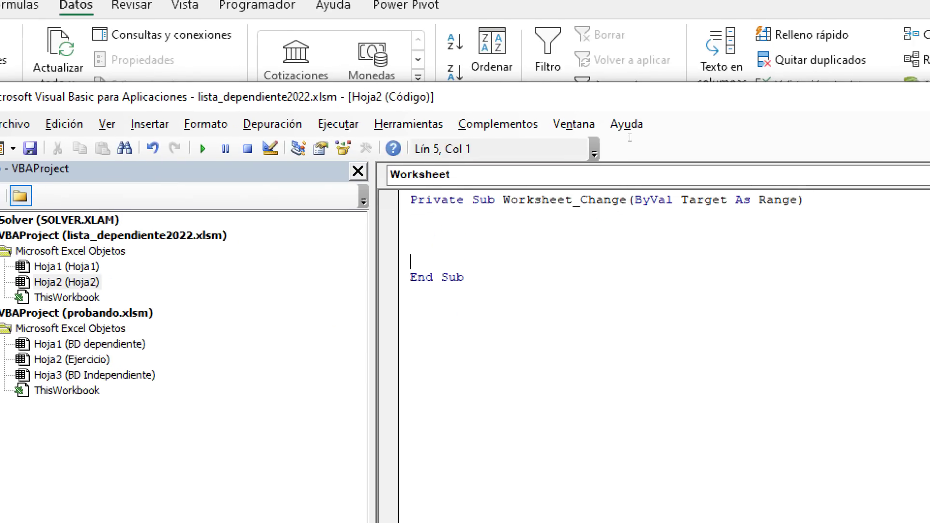
- Highlight the Worksheet_Change name and its blank body lines, ending on the first empty line
drag(576, 199, 451, 199)
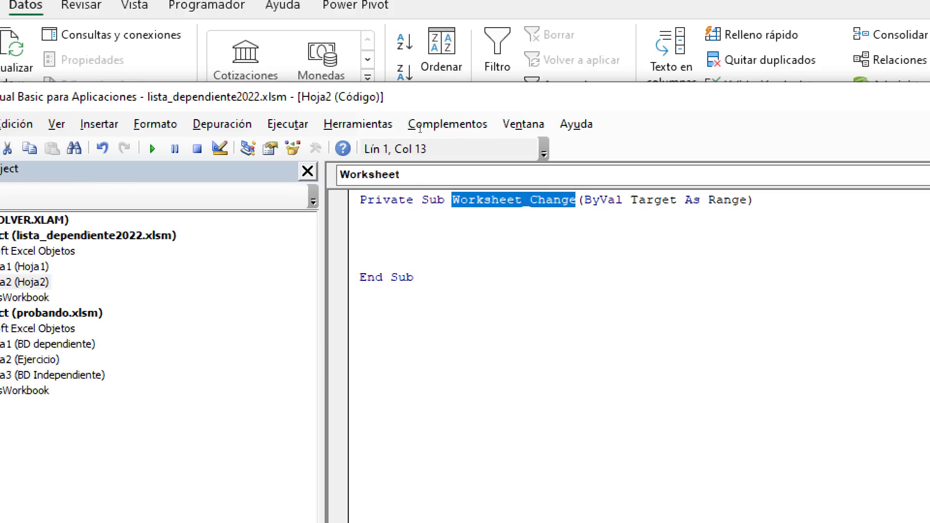
click(368, 231)
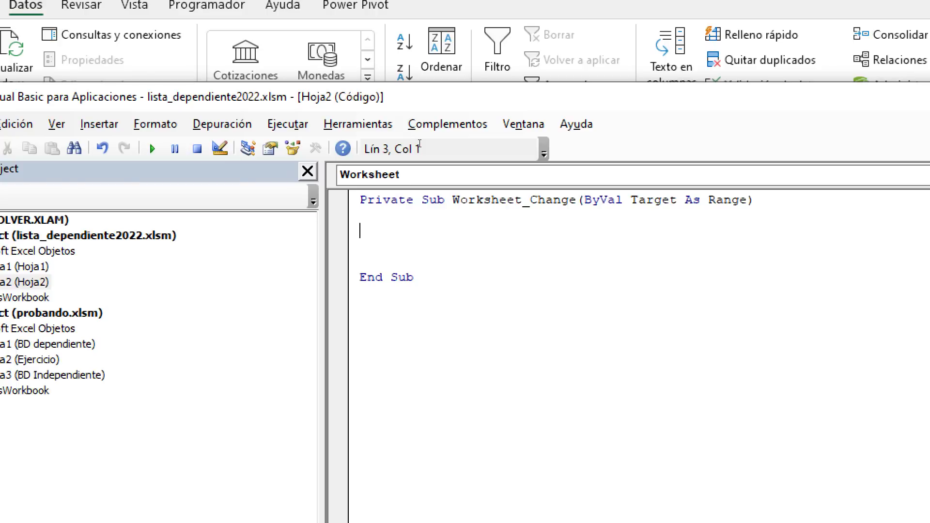
drag(362, 215, 364, 260)
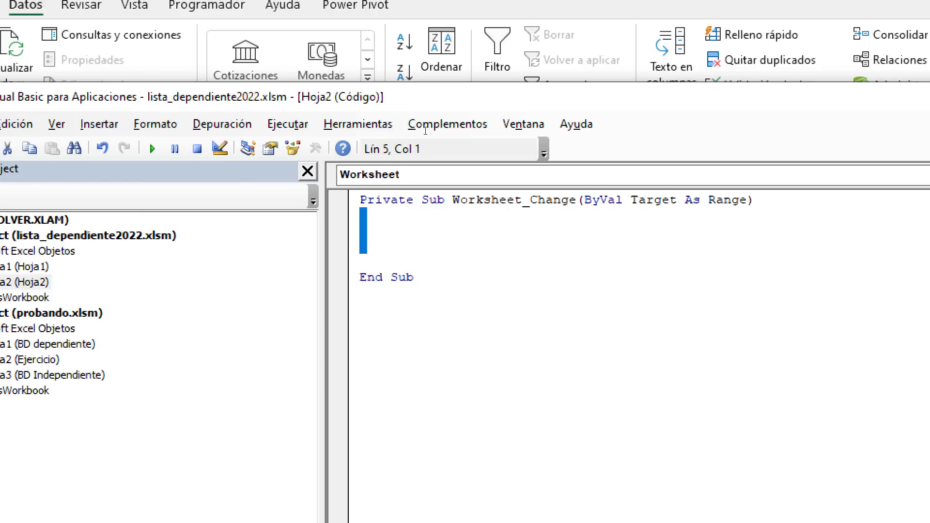
click(453, 200)
key(ctrl+shift+Right)
key(Down)
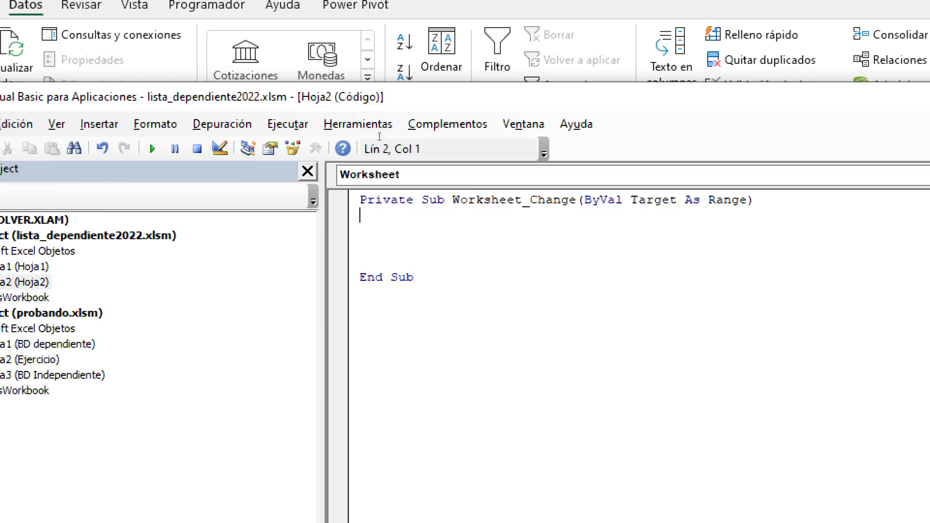
key(shift+Down)
key(shift+Down)
key(shift+Down)
key(shift+Down)
key(shift+Right)
key(shift+Right)
key(shift+Up)
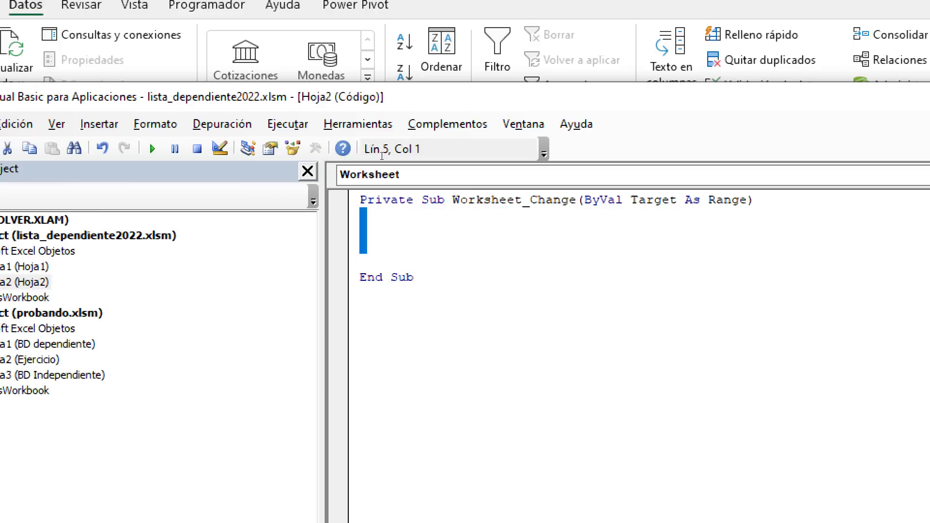
key(Up)
key(Up)
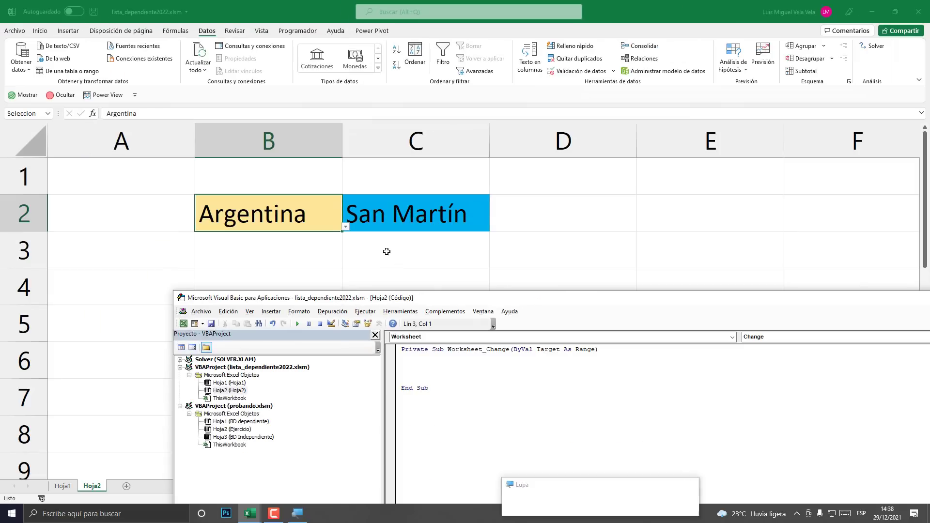
- Reposition the code window back over the worksheet
key(super+Escape)
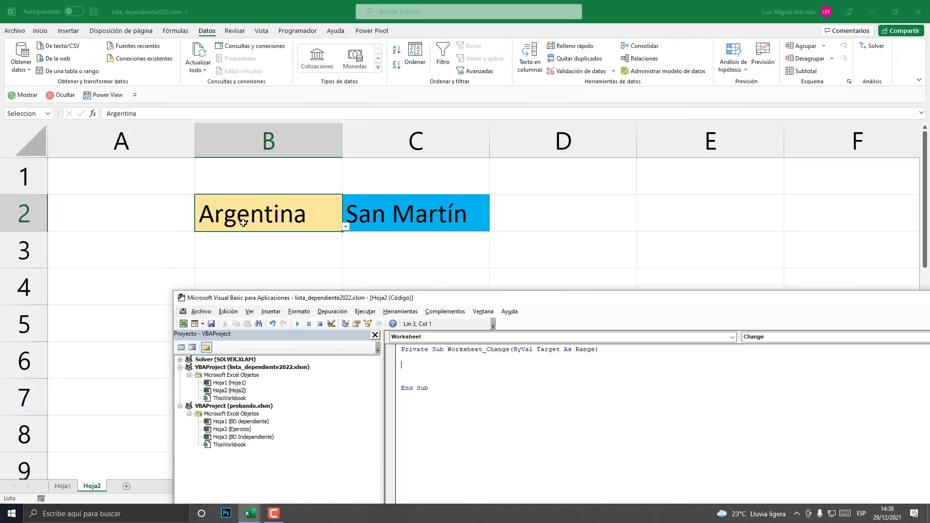
key(super+plus)
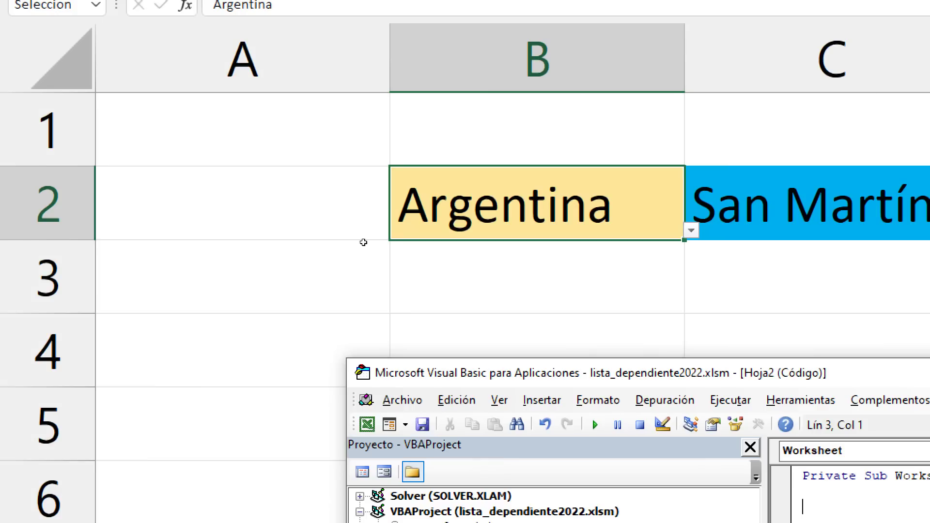
drag(537, 384, 250, 153)
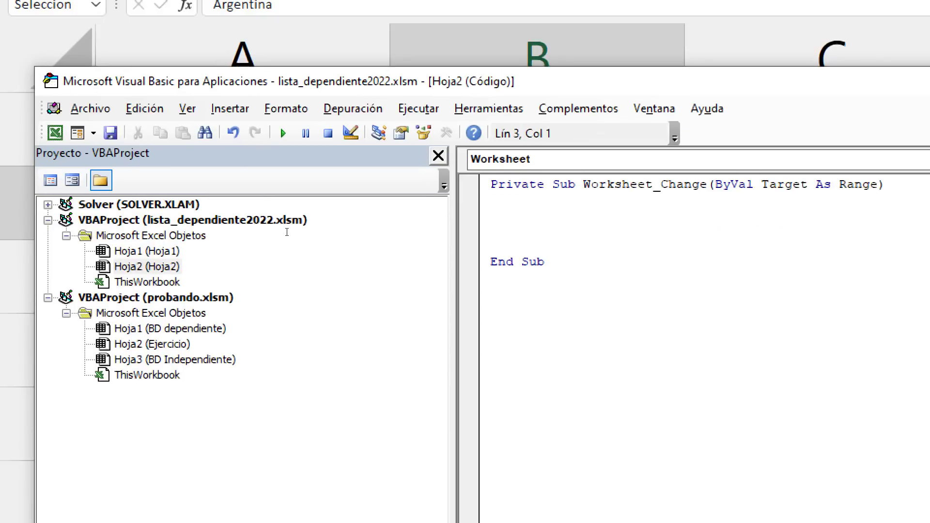
- Start the line If Target.Address = "" in Worksheet_Change, fixing the mistyped property
text(If)
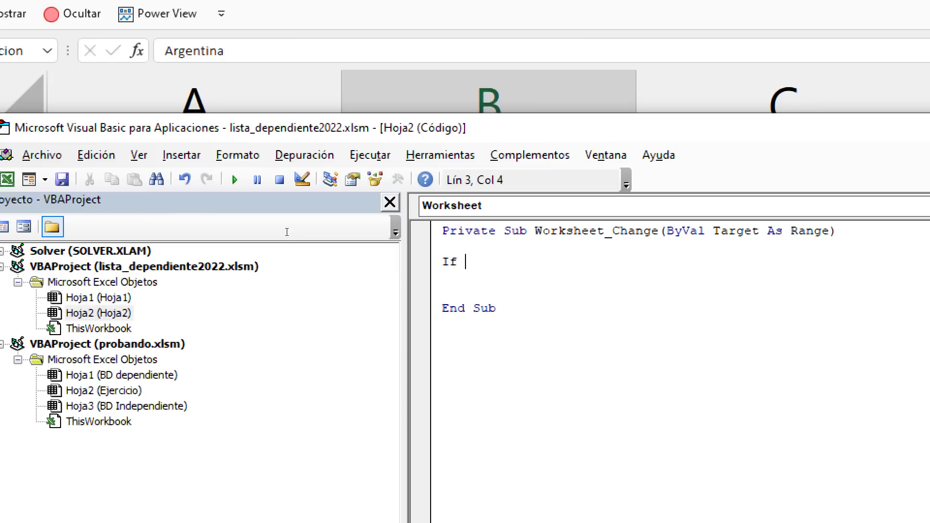
text(target)
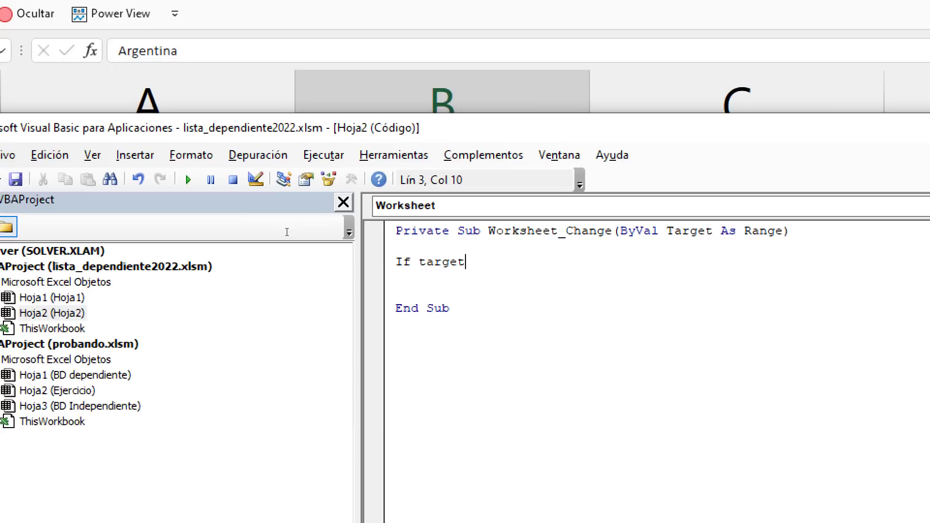
text(.ad)
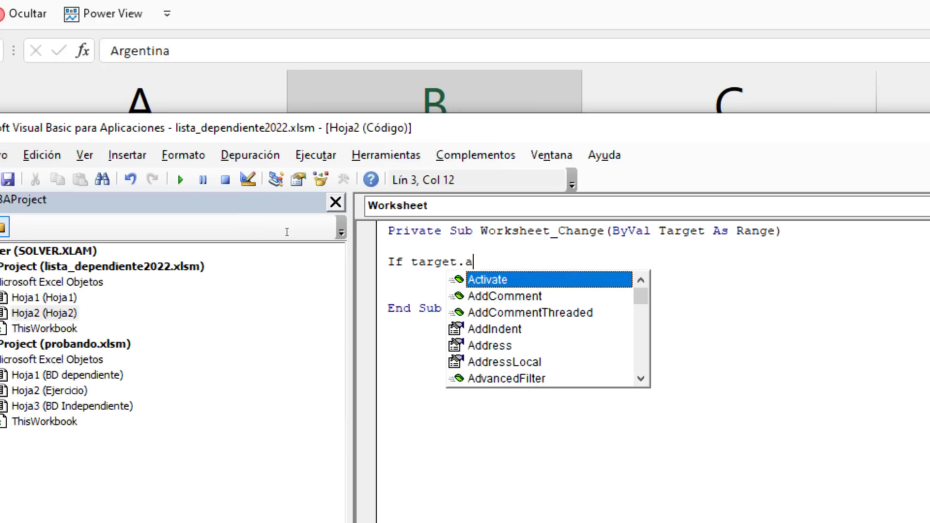
text(dcre)
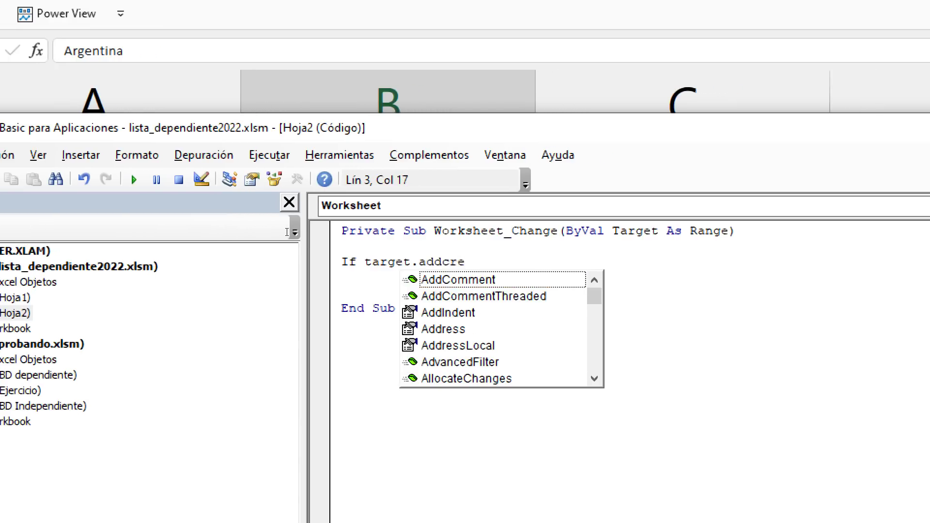
key(BackSpace)
key(BackSpace)
key(BackSpace)
key(Down)
key(Down)
key(Down)
key(Tab)
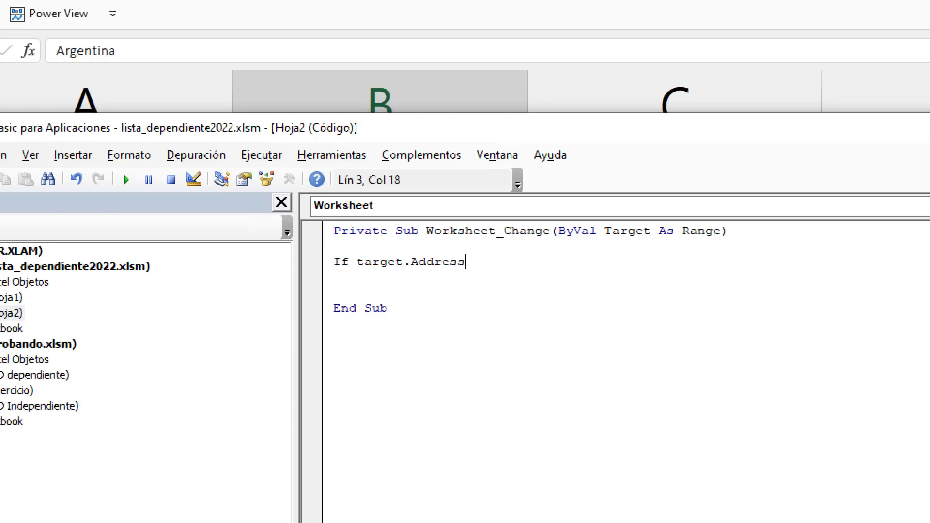
click(456, 285)
key(Return)
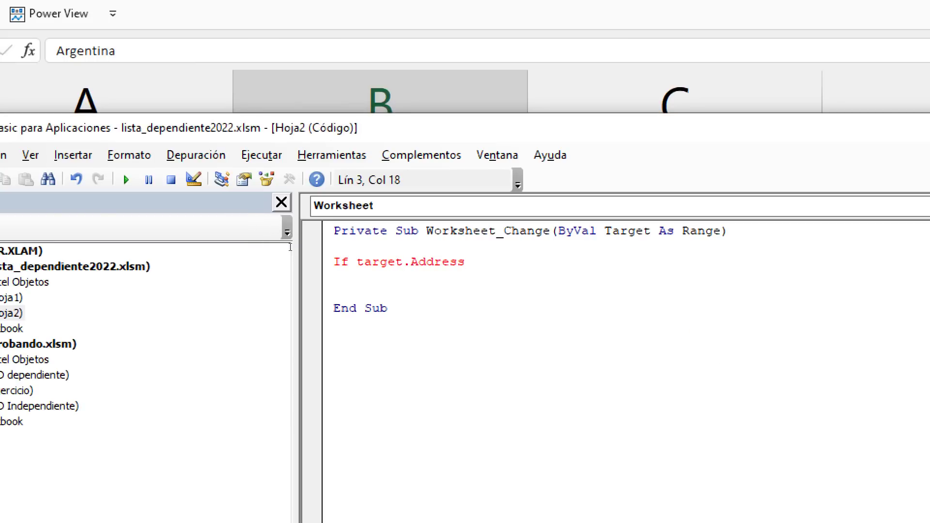
key(shift+Left)
key(shift+Left)
key(shift+Left)
key(shift+Left)
key(shift+Left)
key(shift+Left)
key(shift+Left)
key(shift+Left)
key(shift+Left)
key(shift+Left)
key(shift+Left)
key(shift+Left)
key(shift+Left)
key(shift+Left)
key(shift+Left)
key(shift+Right)
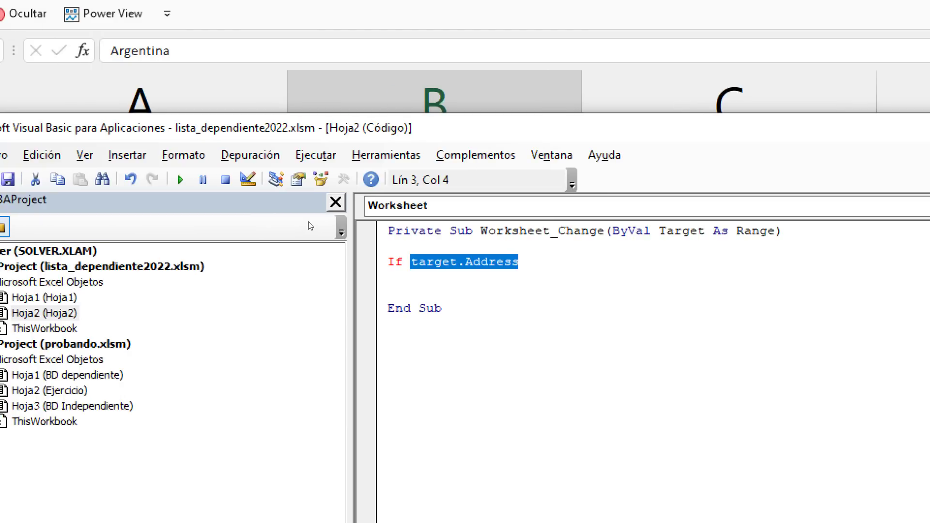
key(End)
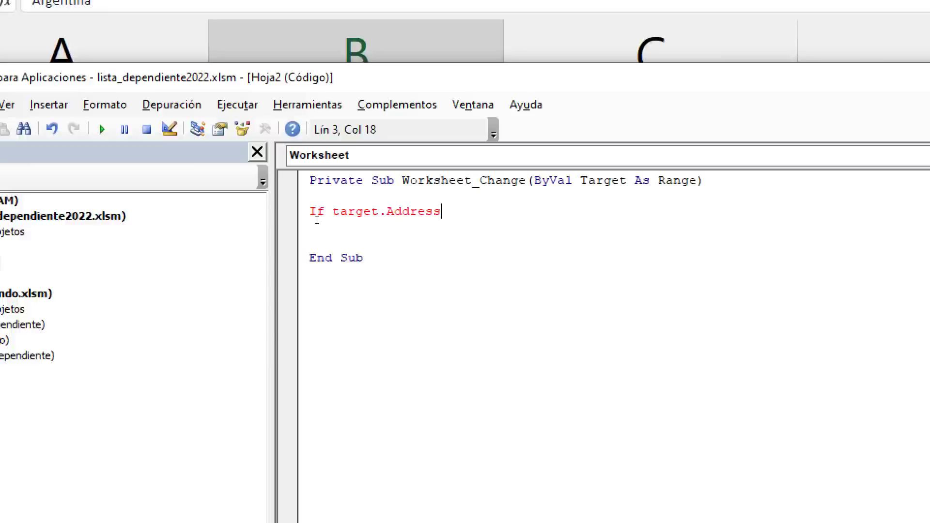
text(=")
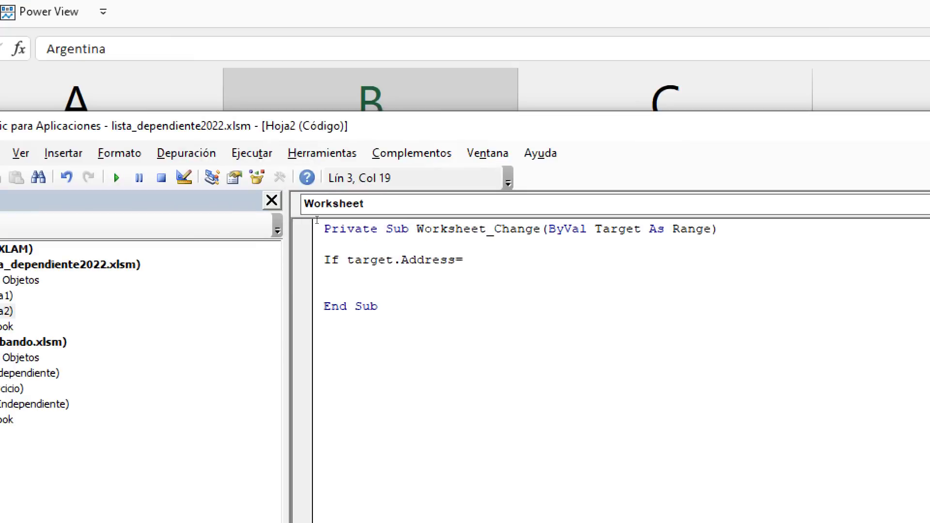
text(")
key(Left)
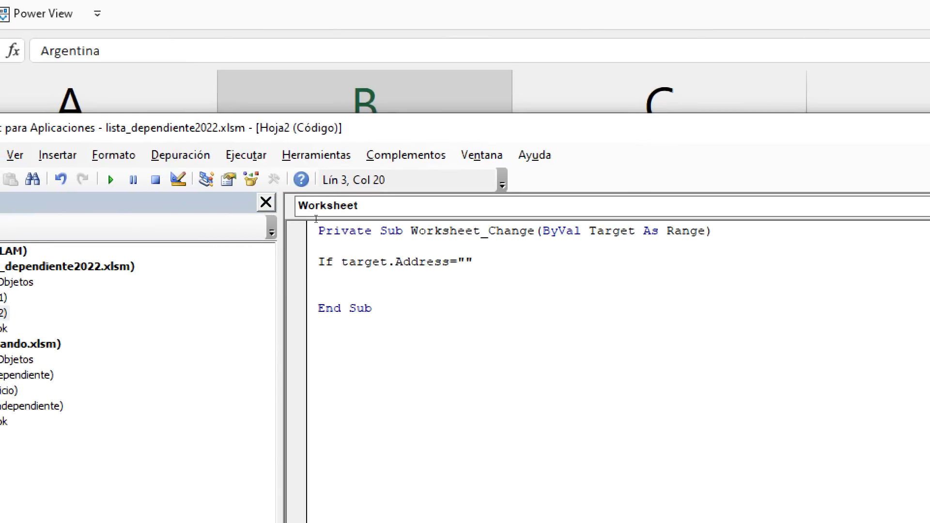
- Complete the condition as If Target.Address = "$B$2" Then and close it with End If
drag(315, 128, 368, 375)
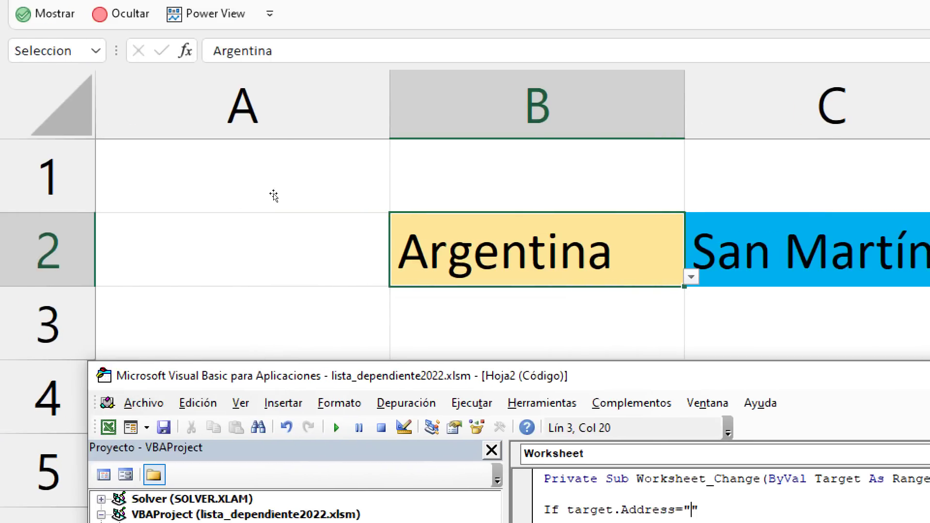
drag(304, 376, 146, 124)
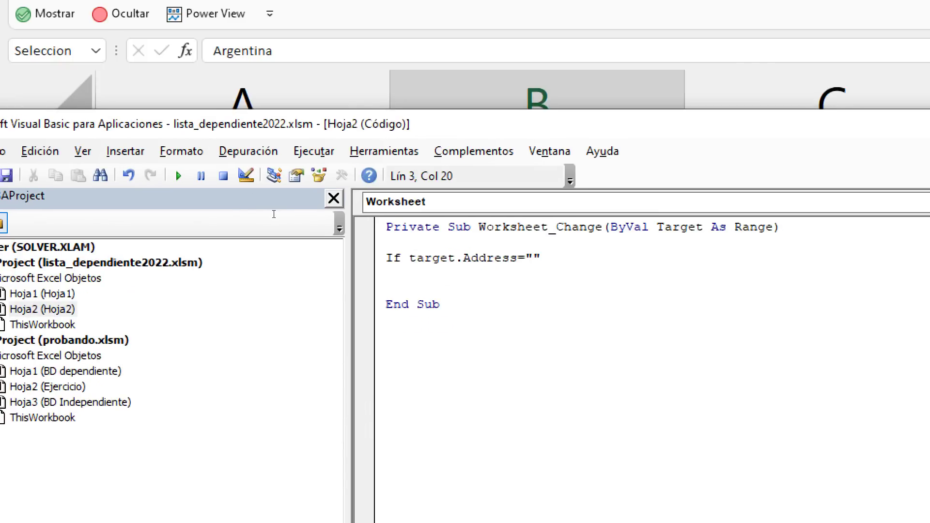
text(B2)
key(Left)
key(Left)
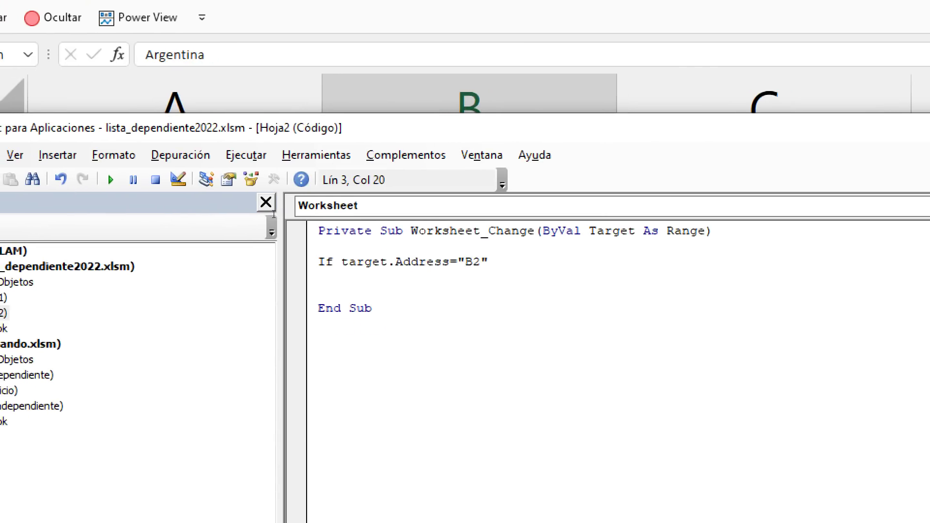
text($)
key(Right)
text($)
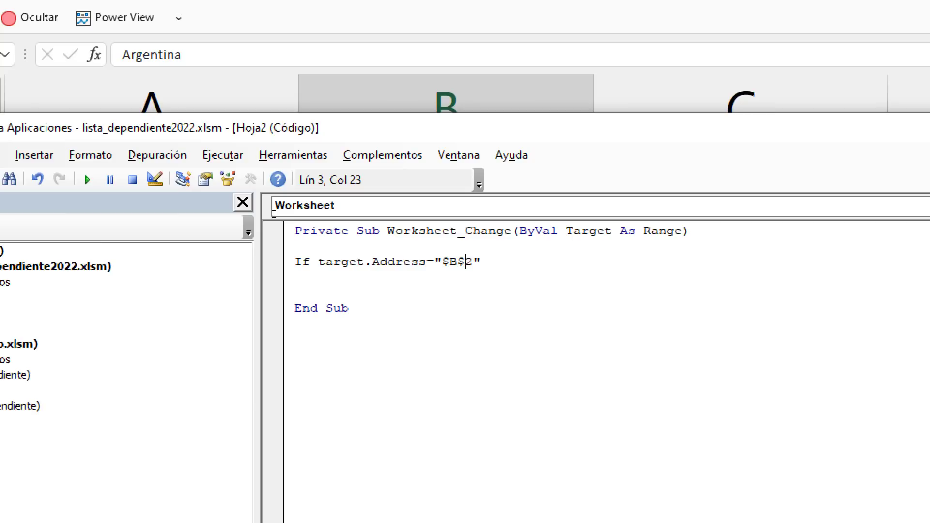
key(Right)
key(Right)
text(then)
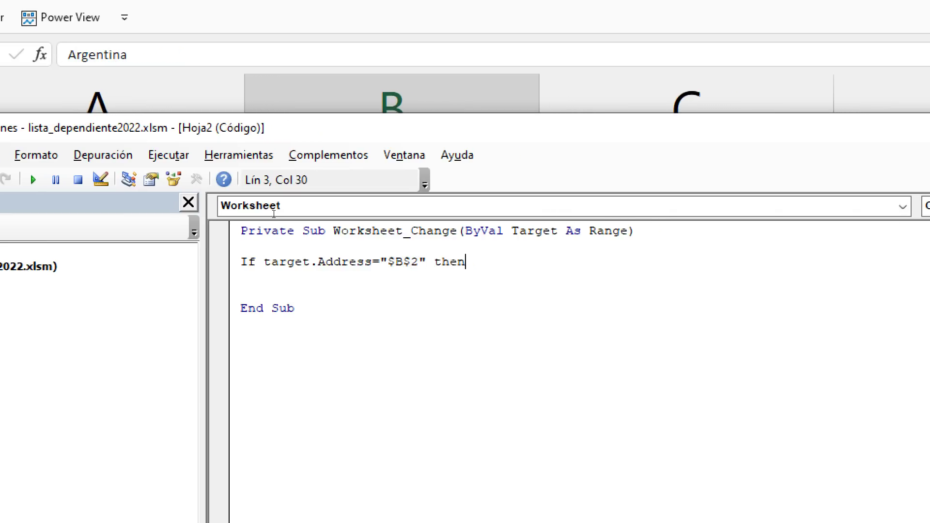
key(Return)
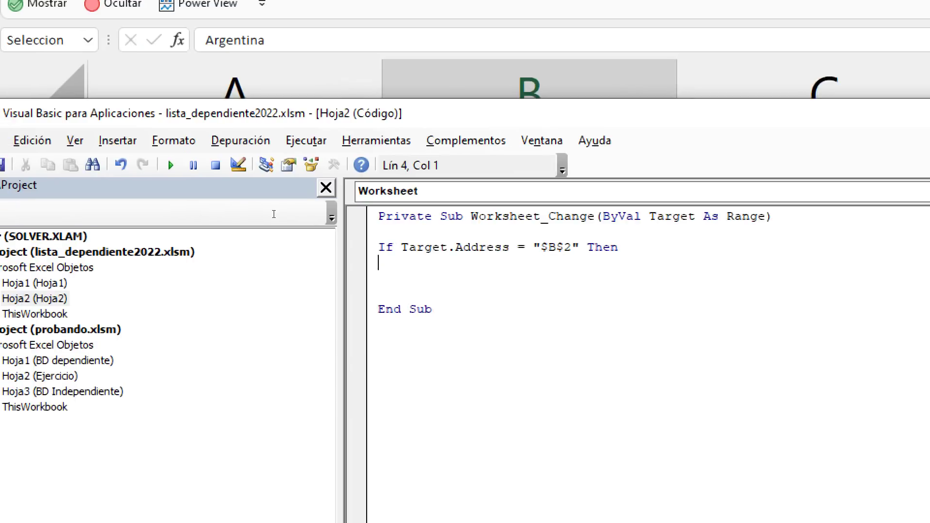
key(Return)
key(Return)
text(end if)
key(Up)
key(Up)
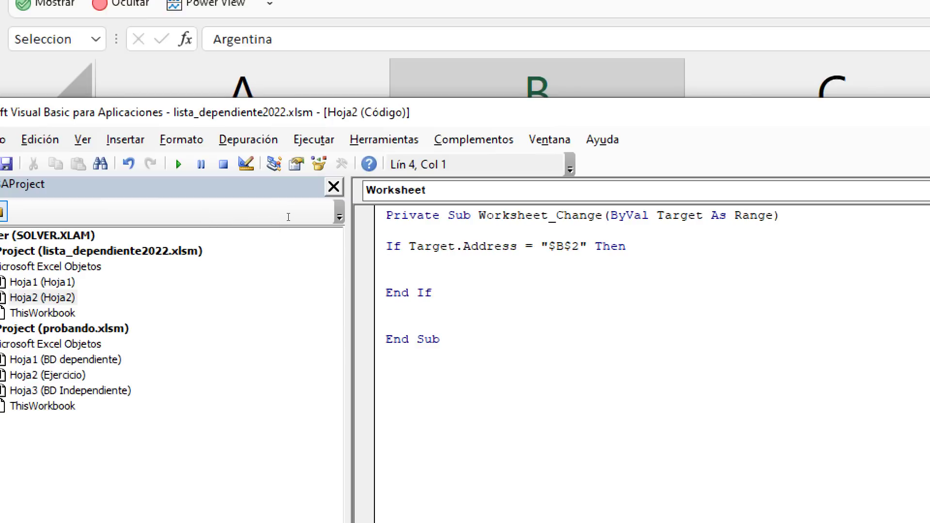
- Inside the If block, add the line Range("C2") = "" to empty C2
drag(579, 246, 548, 246)
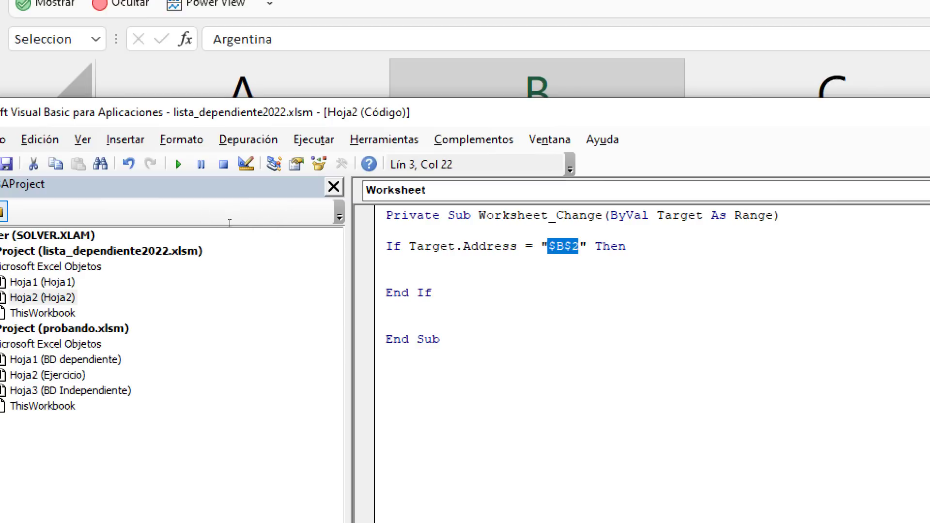
click(531, 261)
drag(514, 113, 596, 407)
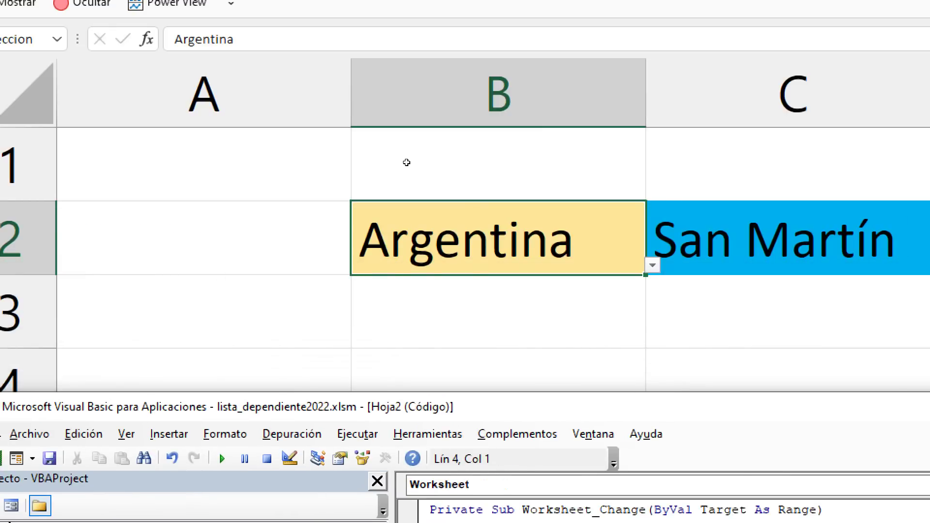
mouse_move(512, 407)
mouse_down()
mouse_move(467, 231)
mouse_move(467, 174)
mouse_up()
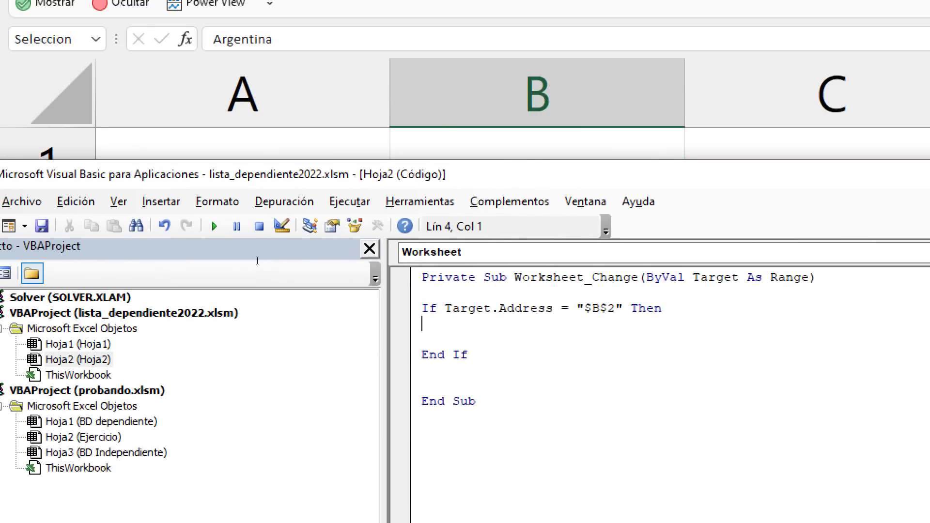
key(Return)
text(Range)
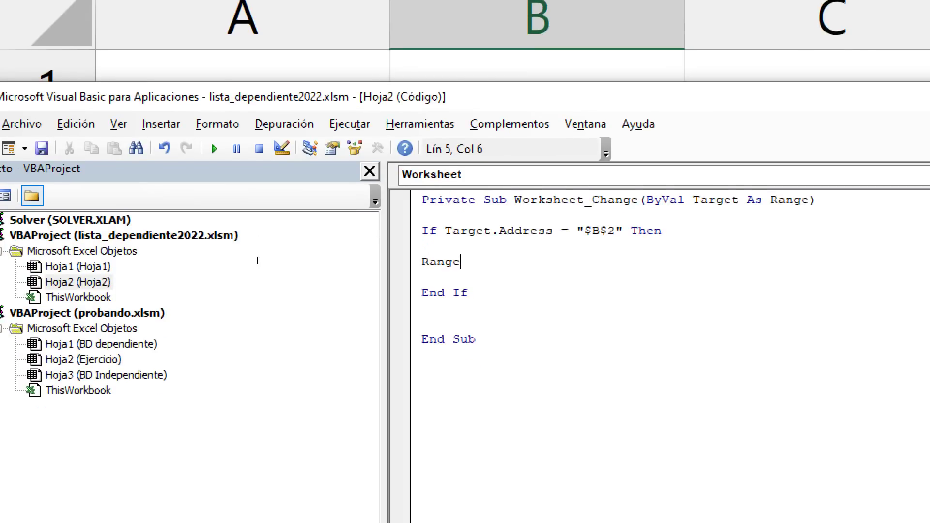
text(())
key(Left)
text("")
key(Left)
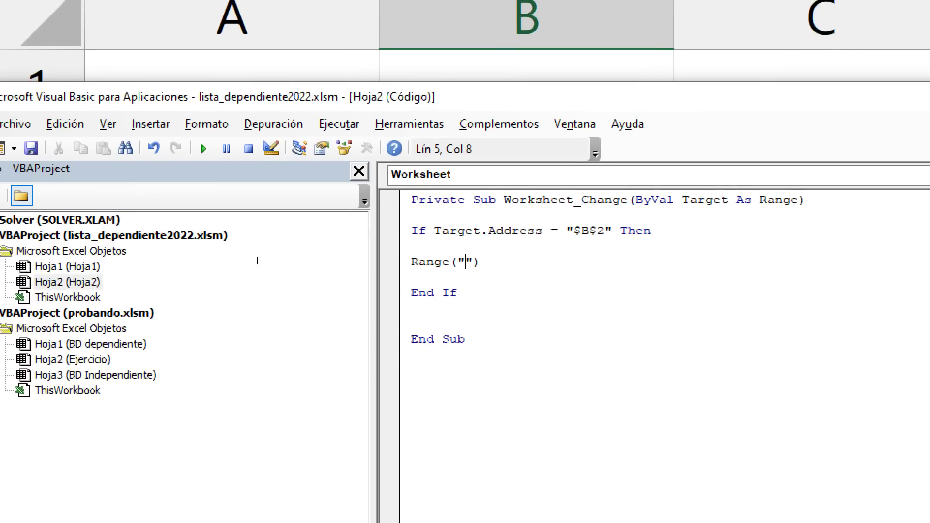
text(C2)
key(Right)
key(Right)
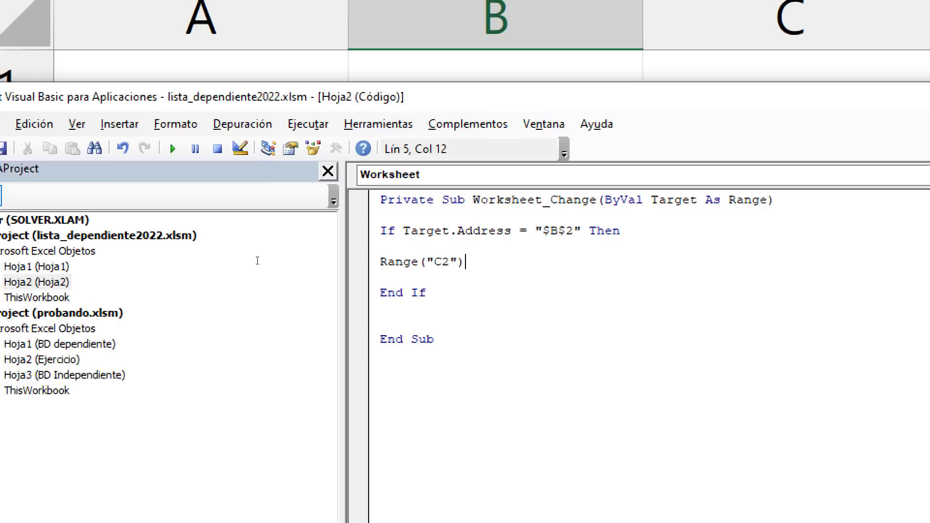
text(="")
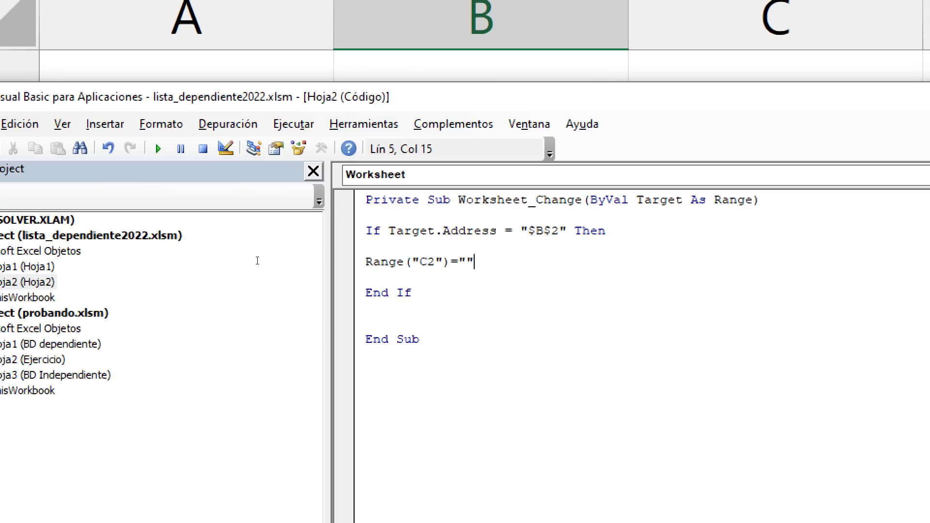
key(Return)
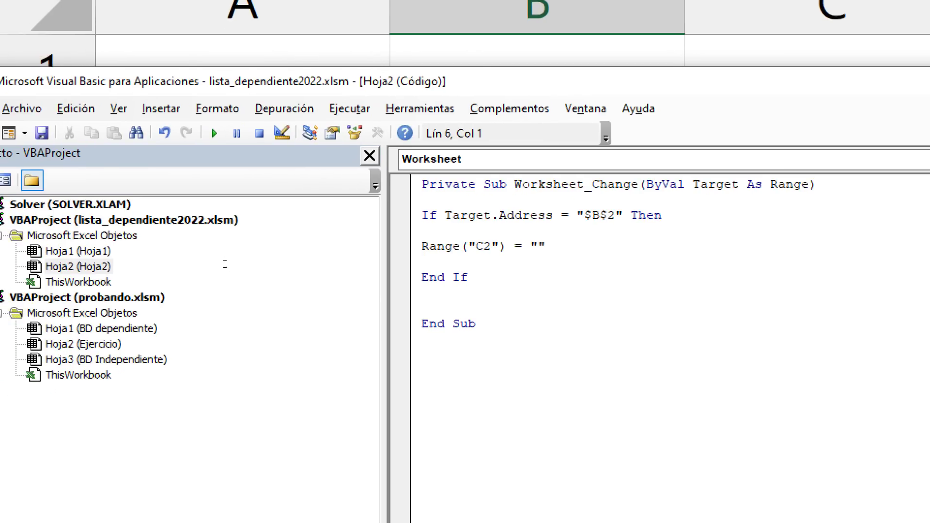
- Review the code by highlighting If, Target.Address, $B$2 and Range("C2") = ""
double_click(429, 215)
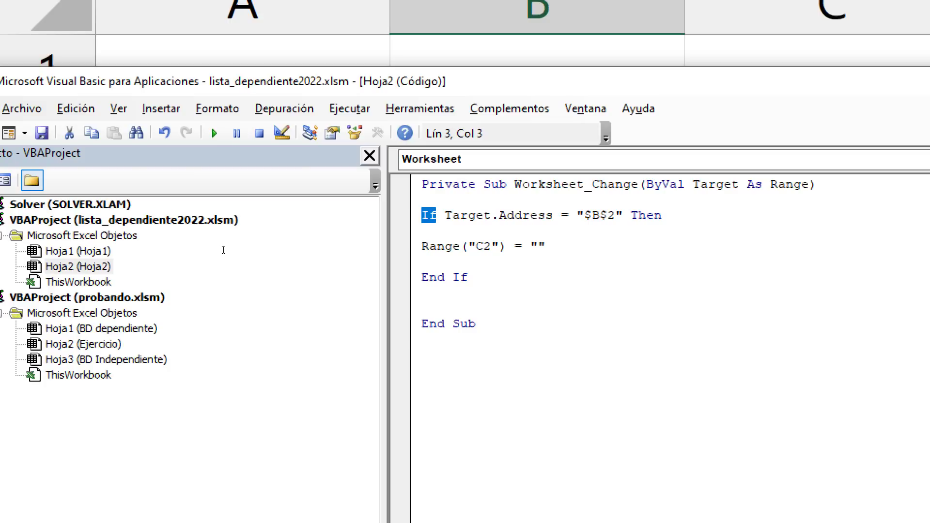
drag(444, 215, 615, 215)
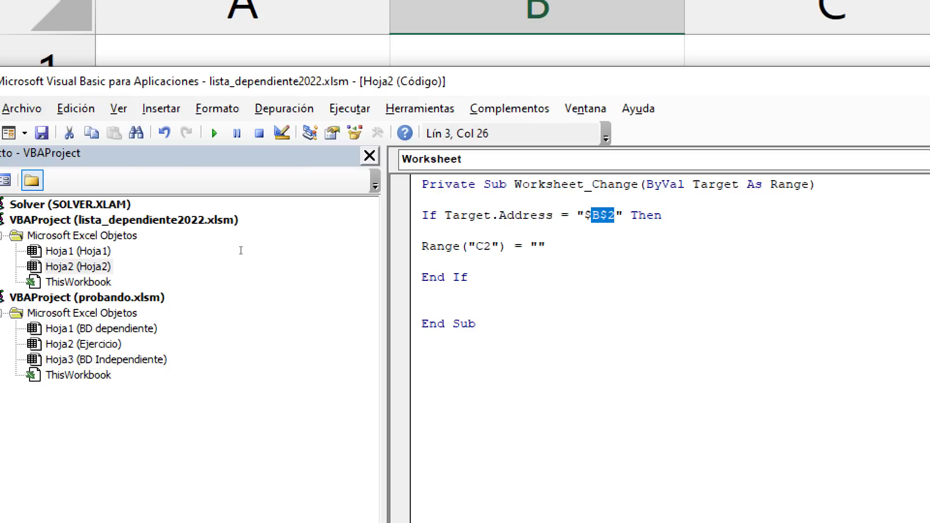
drag(445, 215, 499, 215)
drag(624, 215, 577, 215)
drag(421, 247, 513, 246)
key(shift+Left)
key(shift+Left)
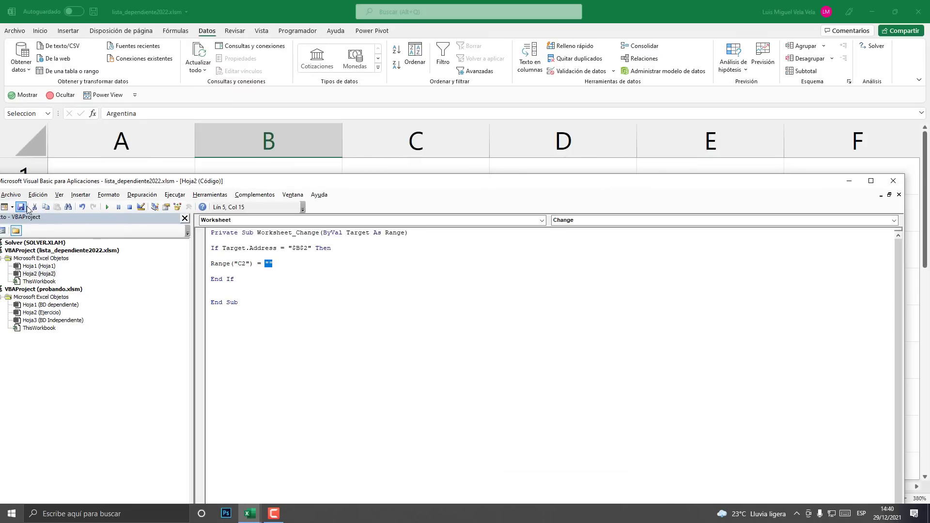
- Save the macro, then on the sheet pick Perú in B2 and La Libertad in C2
click(20, 207)
click(849, 180)
click(311, 285)
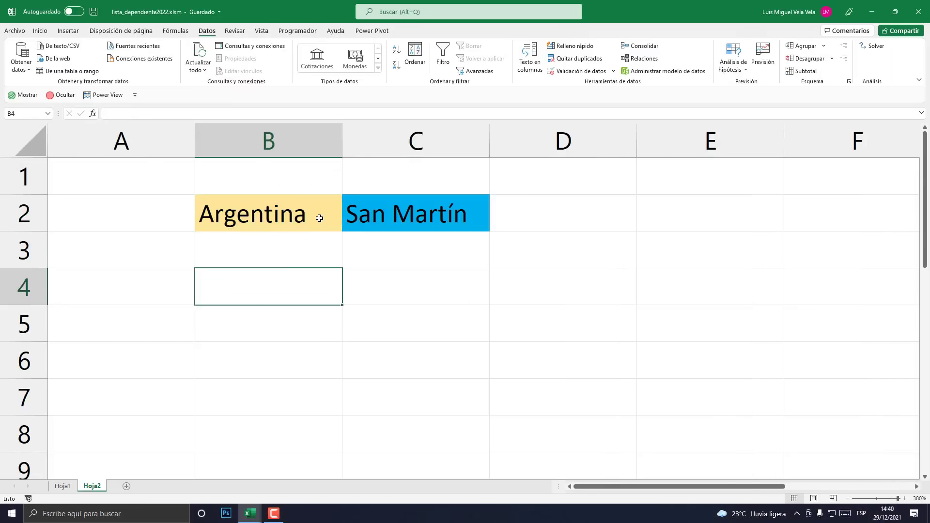
click(320, 218)
click(347, 227)
click(221, 243)
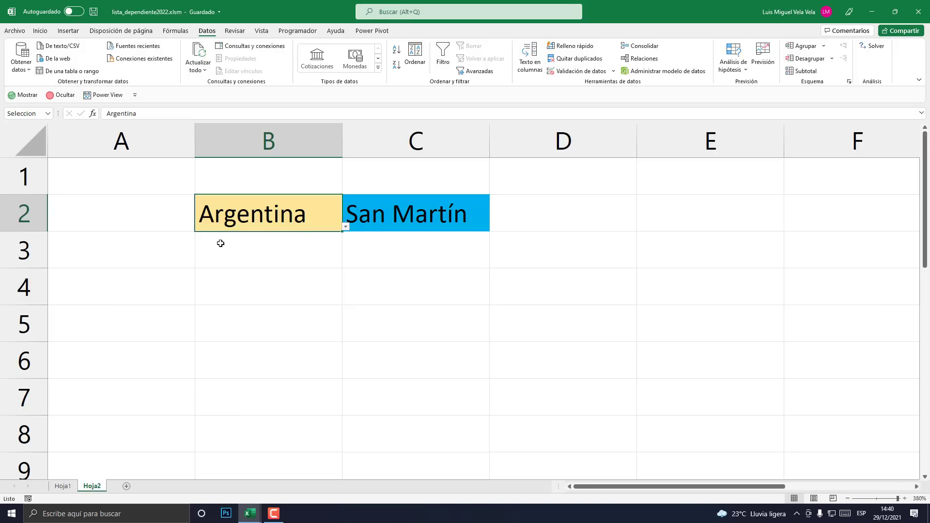
click(372, 228)
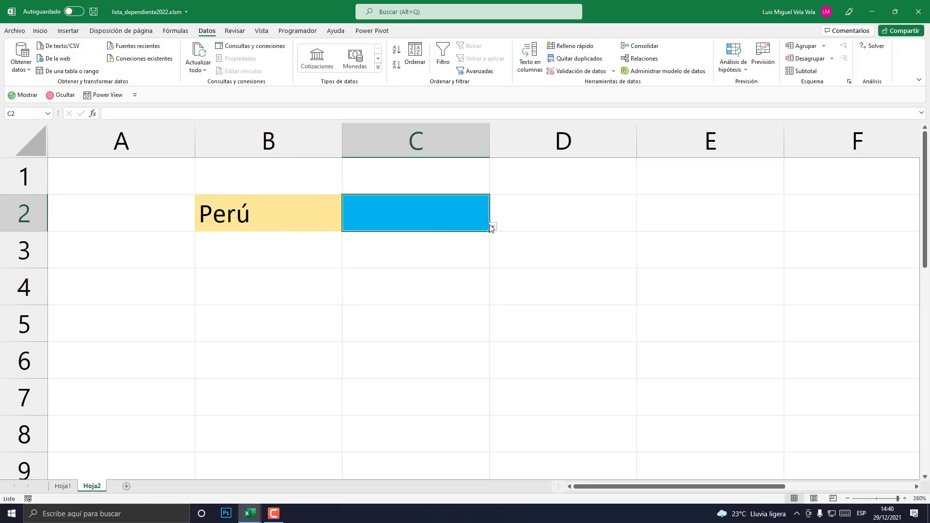
click(492, 227)
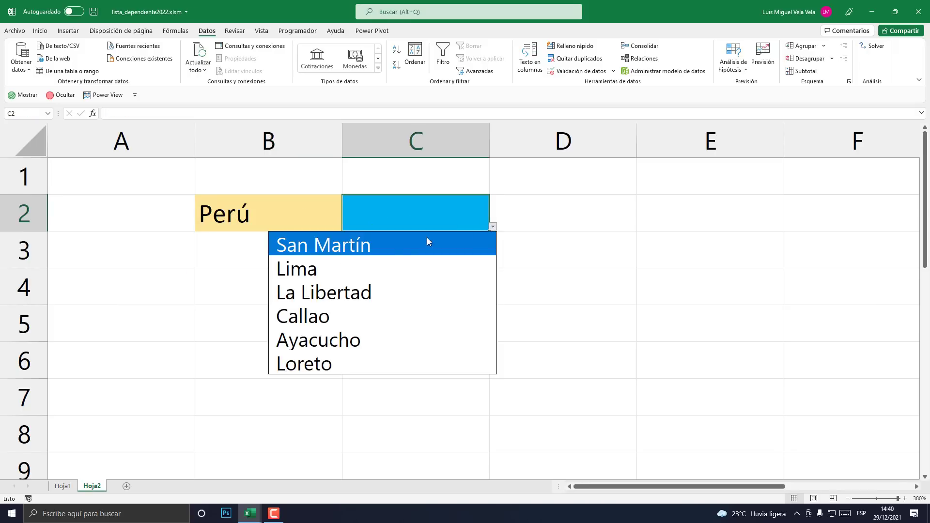
click(332, 289)
- Switch B2 to Bolivia and confirm C2 is cleared, showing Bolivian provinces
click(282, 211)
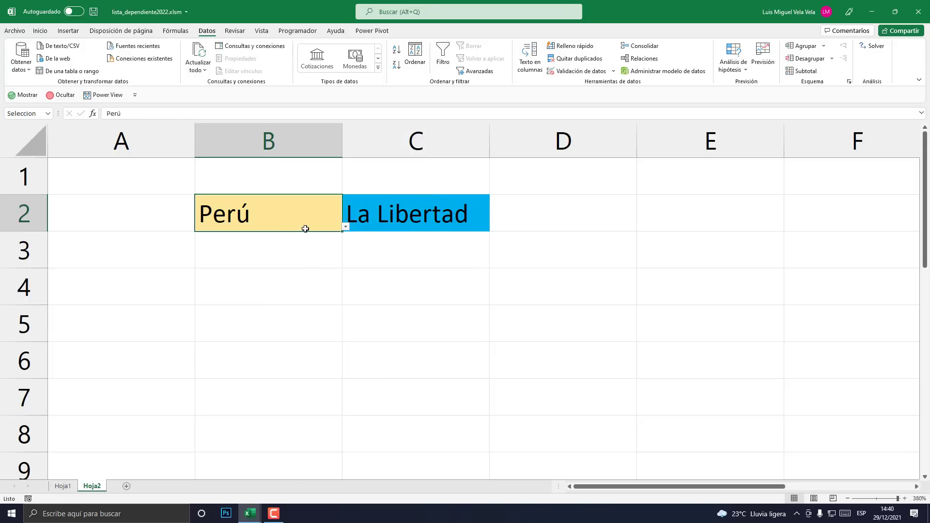
click(346, 227)
click(196, 264)
click(453, 210)
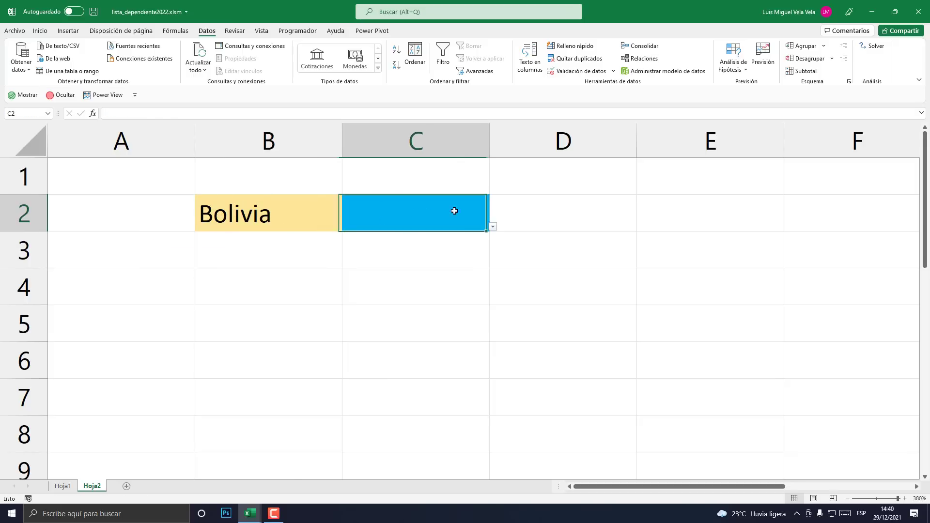
click(492, 227)
- Pick Argentina with Chubut, then switch back to Bolivia to confirm C2 empties again
click(276, 213)
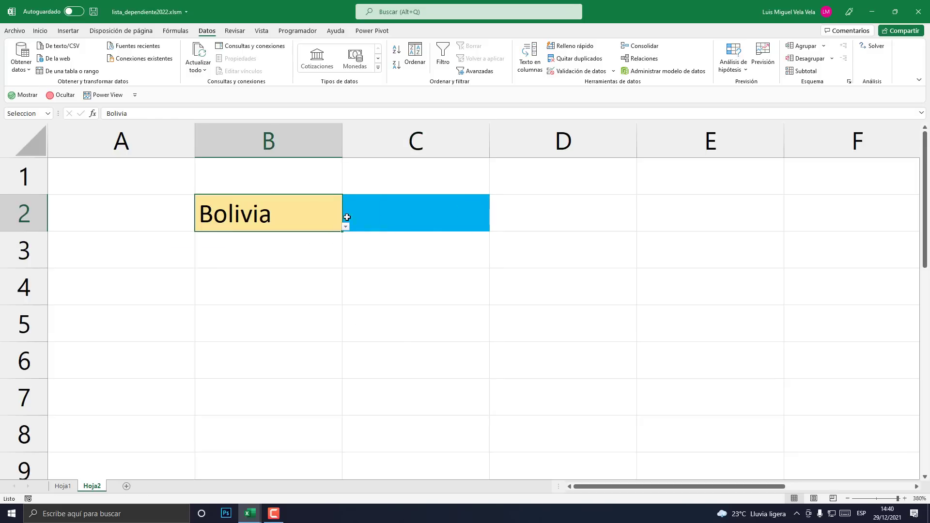
click(345, 228)
click(193, 293)
click(428, 218)
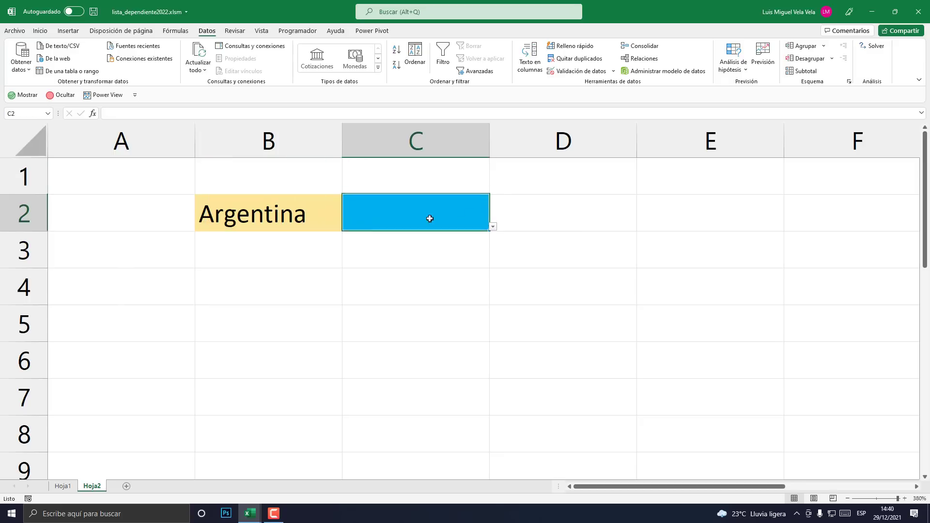
click(493, 228)
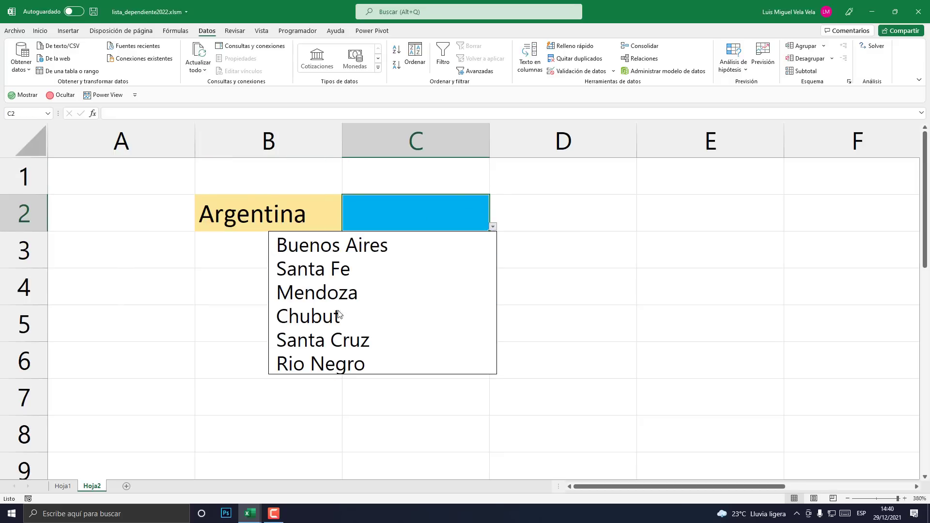
click(329, 320)
click(320, 226)
click(345, 227)
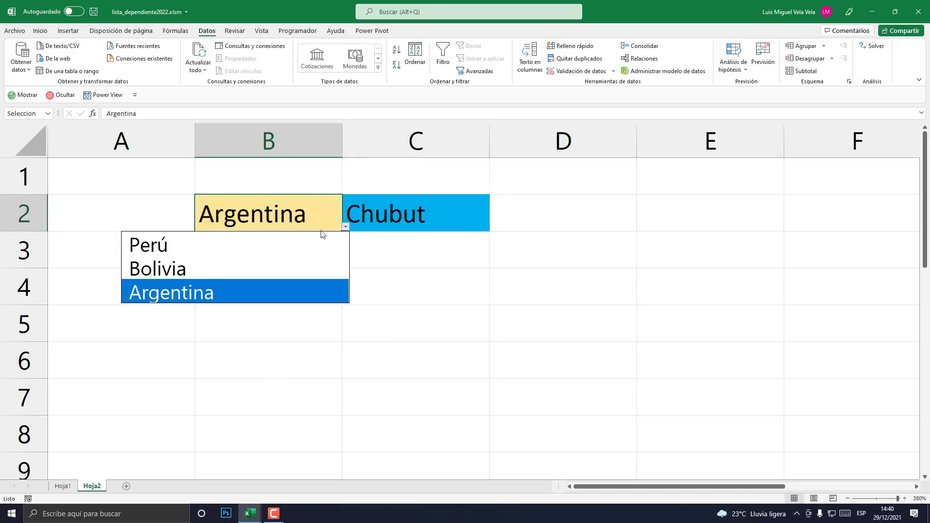
click(226, 268)
click(473, 290)
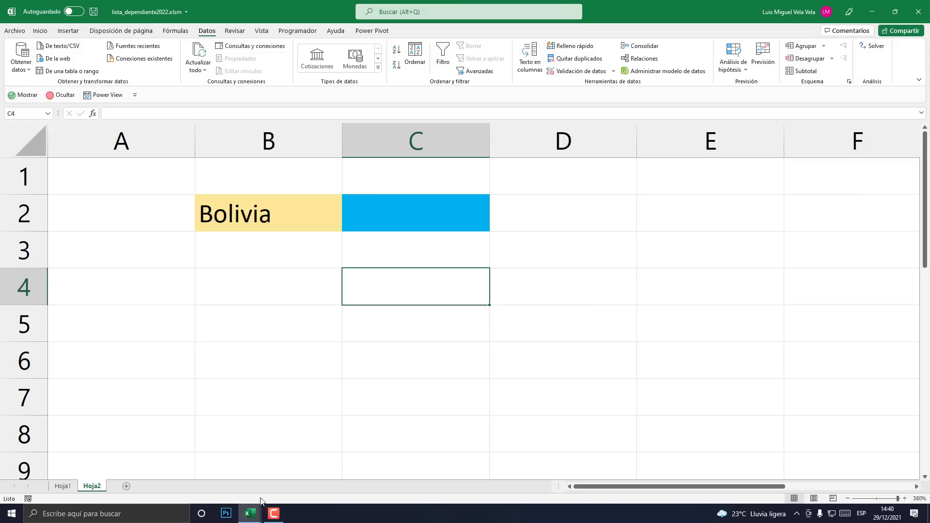
- Open Hoja2's code and delete the blank lines from the Worksheet_Change macro
right_click(91, 489)
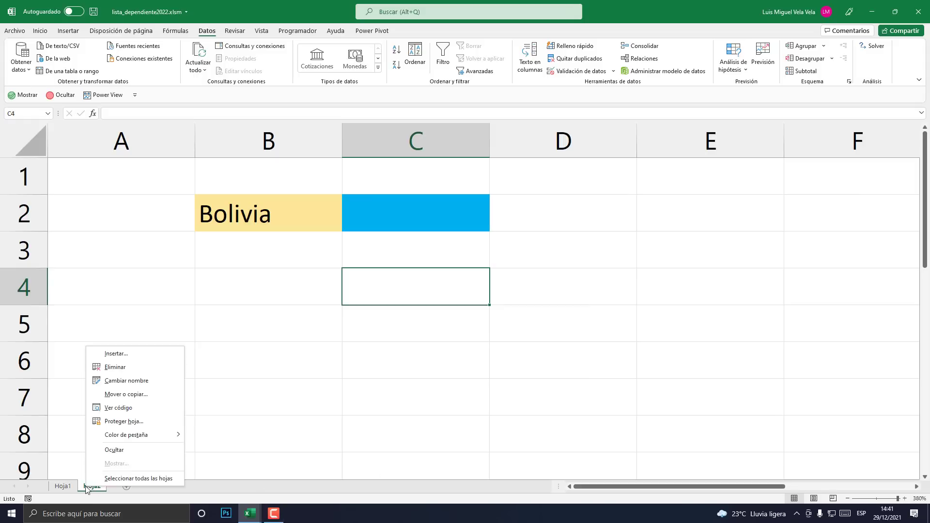
click(127, 410)
drag(231, 187, 465, 177)
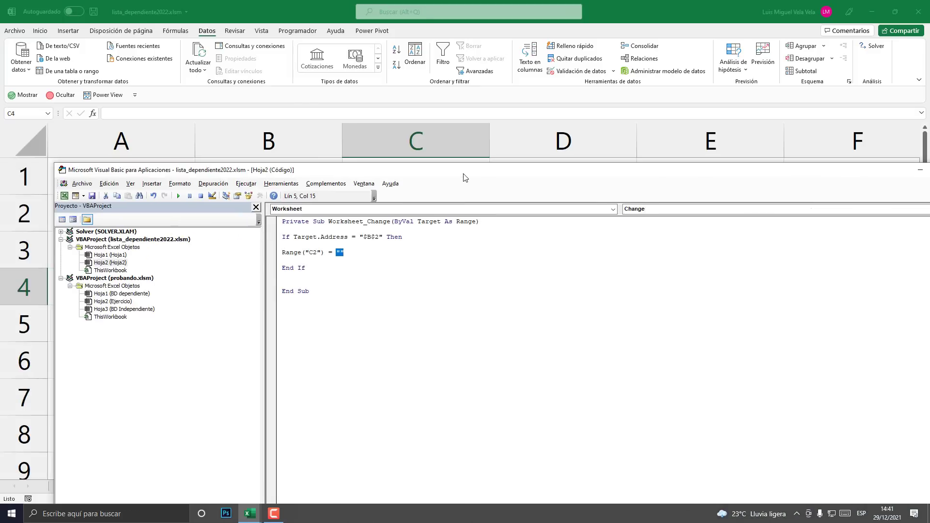
click(303, 261)
key(BackSpace)
key(Up)
key(BackSpace)
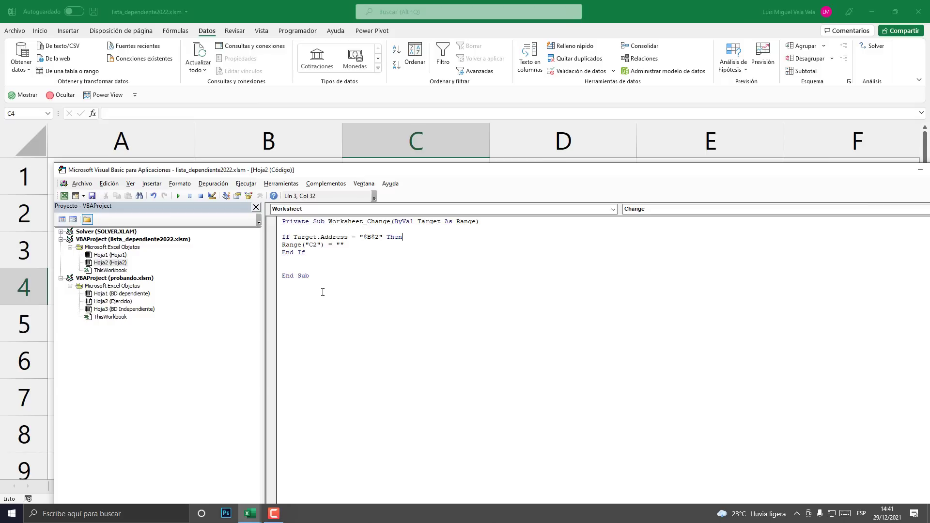
- Select and copy all of the macro code, then close the VBA editor
key(ctrl+e)
right_click(306, 236)
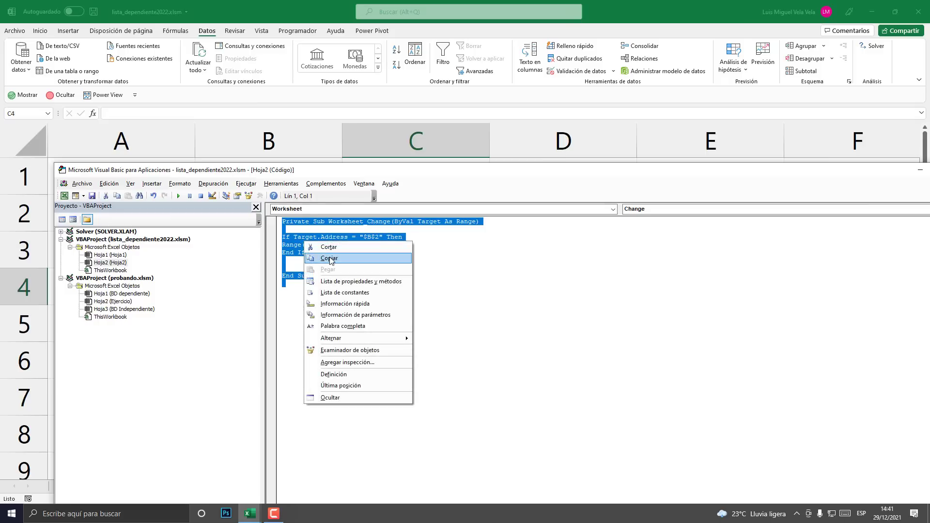
click(365, 261)
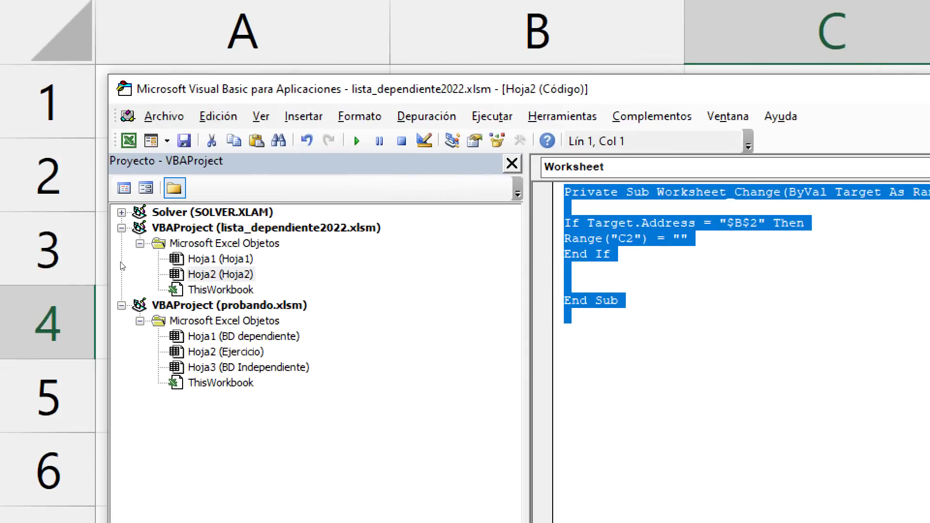
click(123, 266)
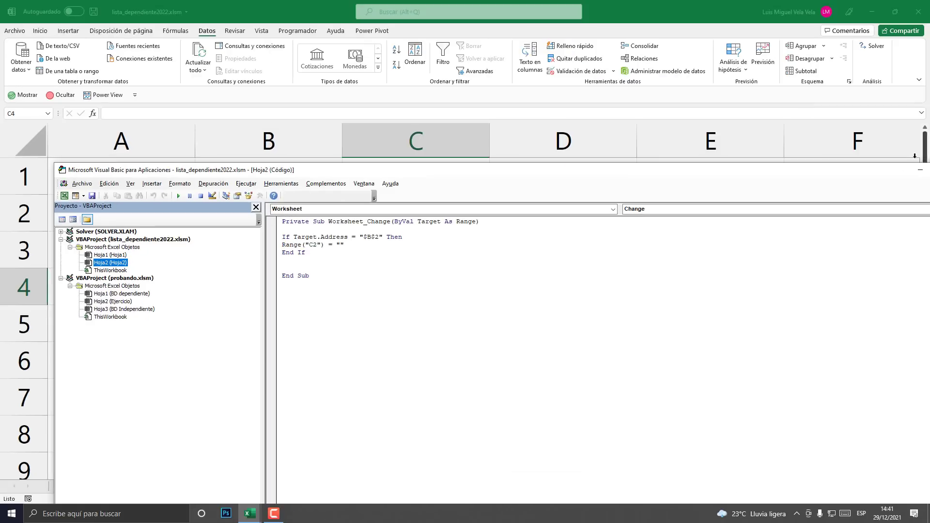
drag(889, 171, 654, 170)
click(730, 170)
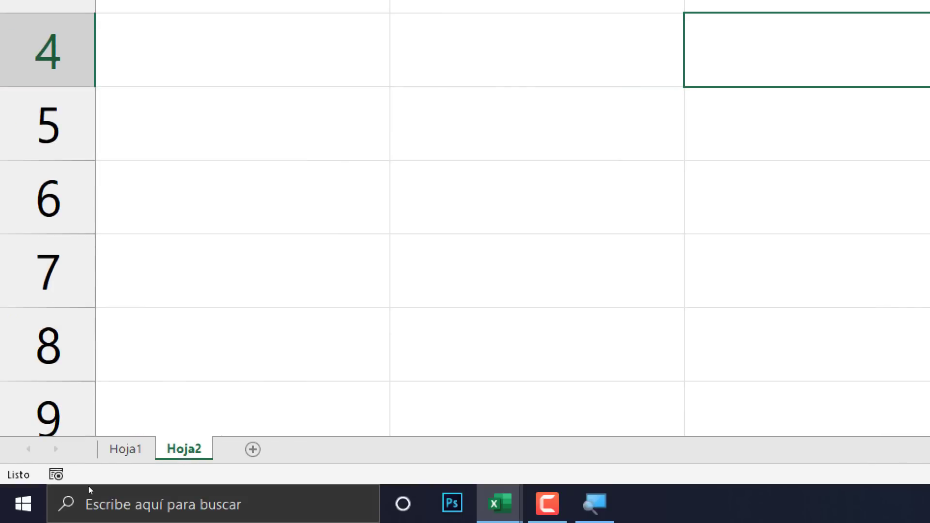
- Rename sheet Hoja2 to 'Mis listas' and open its code module
double_click(95, 486)
text(Mis listas)
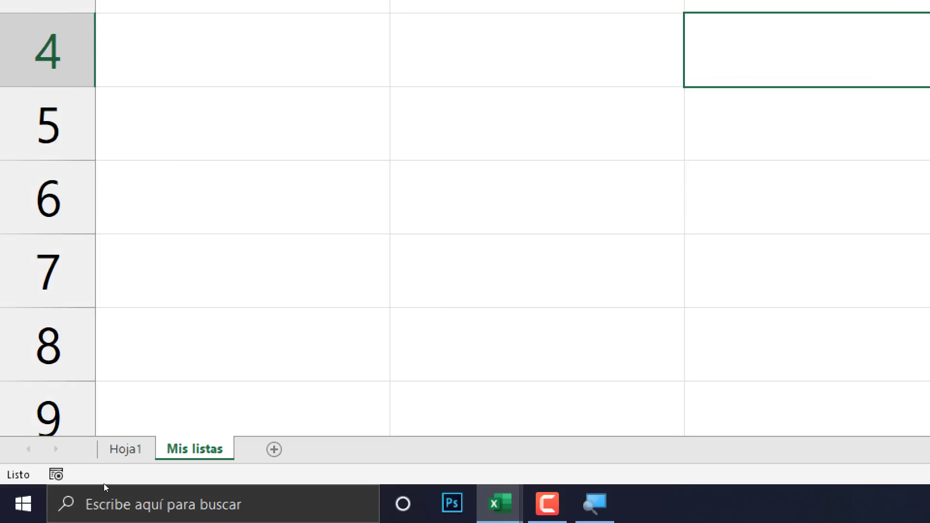
right_click(200, 449)
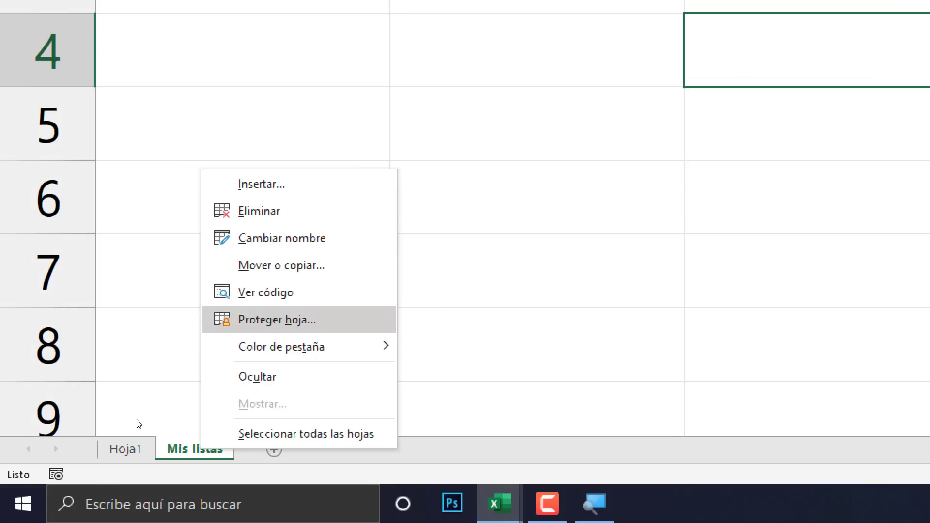
click(279, 293)
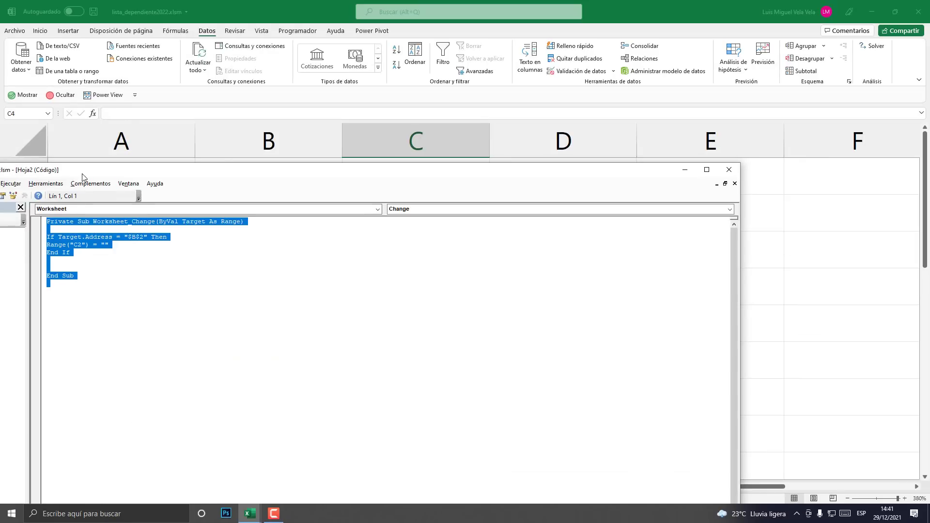
drag(83, 174, 420, 120)
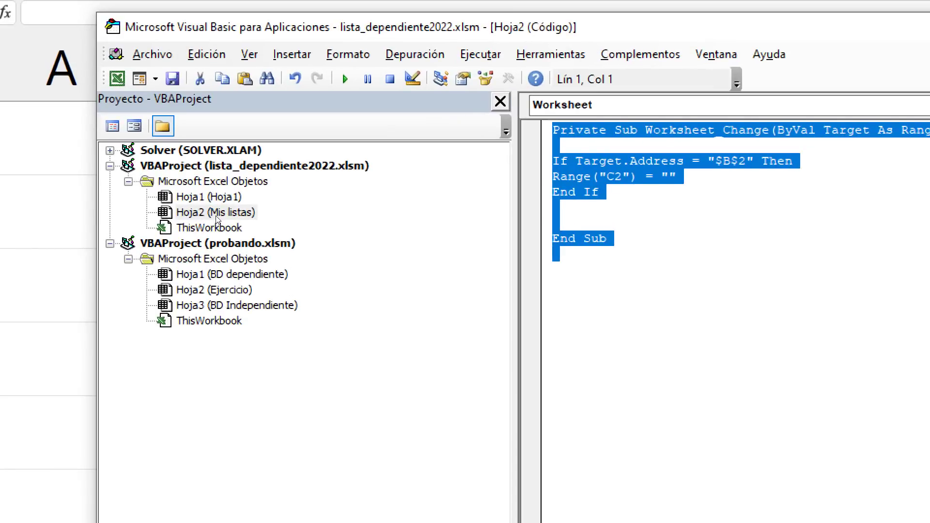
click(204, 213)
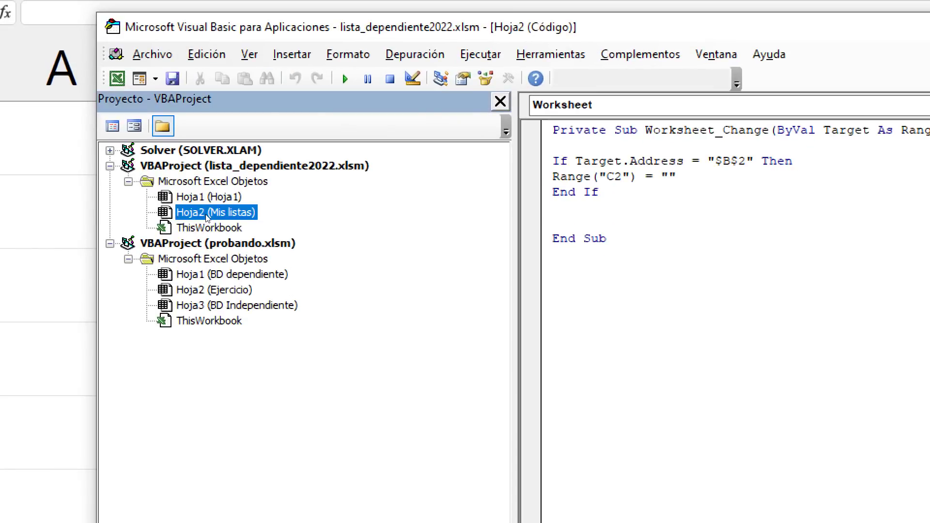
- Review the change macro's $B$2 check and C2 clearing, then close the VBA editor
drag(555, 254, 555, 144)
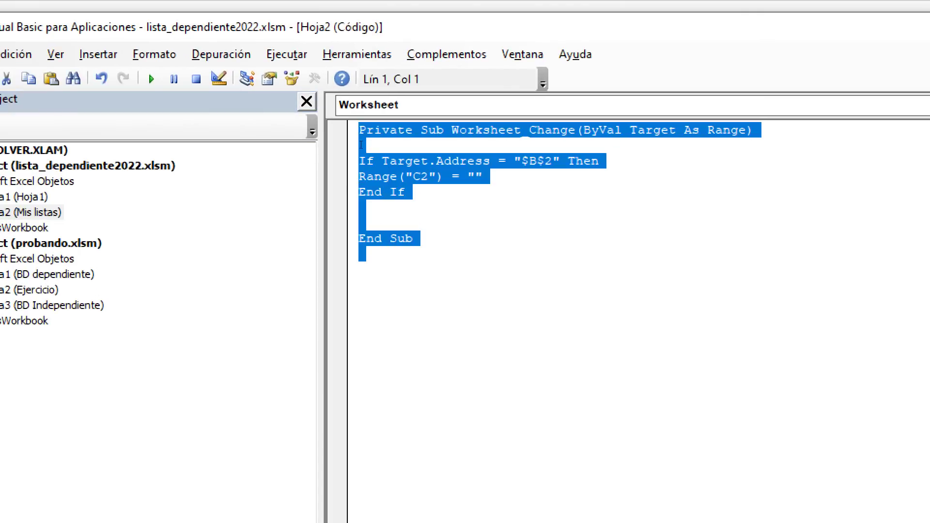
click(418, 225)
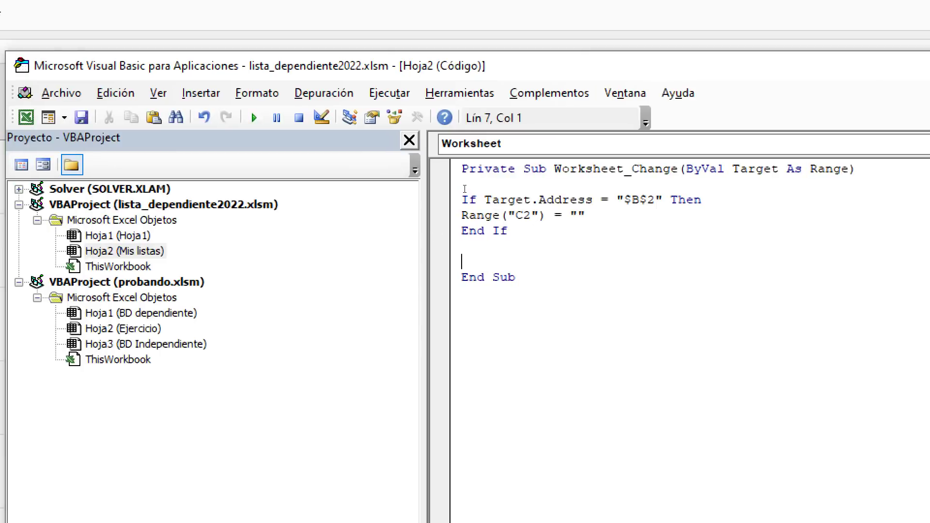
drag(654, 200, 623, 200)
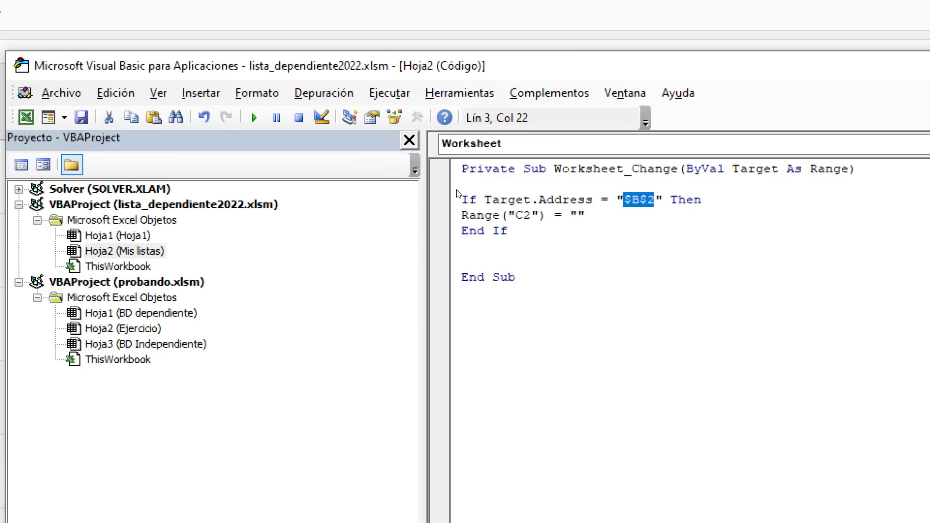
click(640, 200)
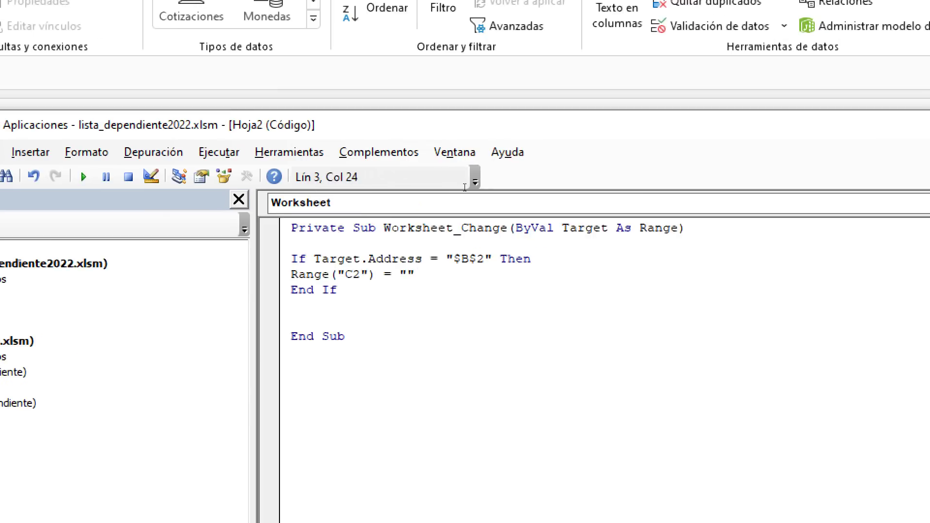
drag(465, 188, 459, 200)
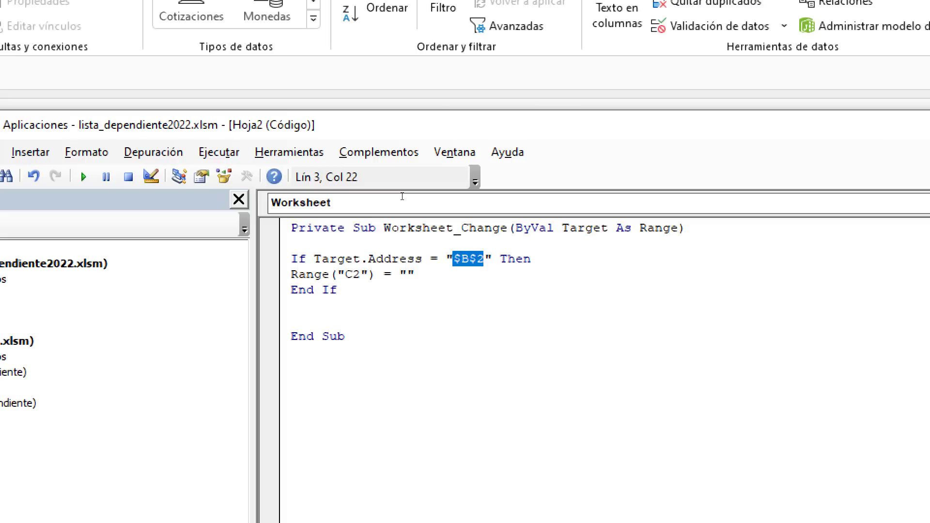
drag(402, 196, 395, 195)
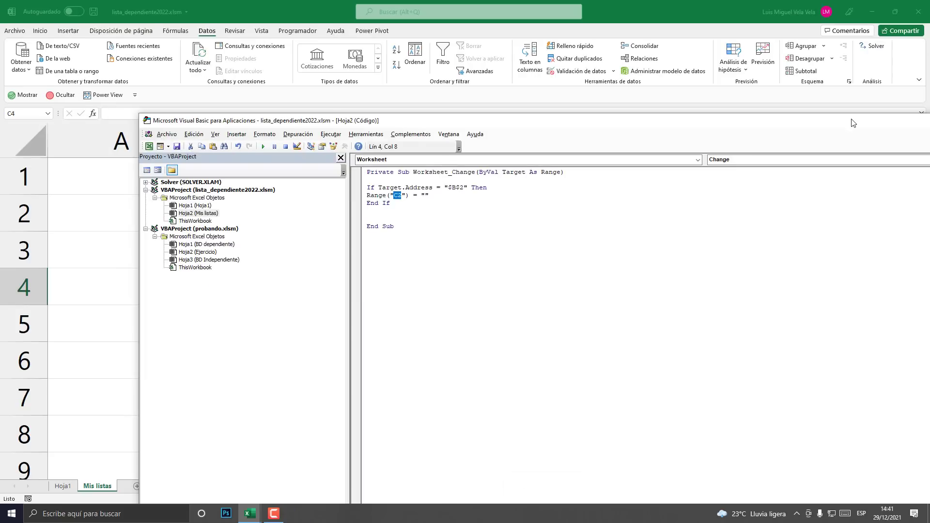
drag(854, 123, 577, 87)
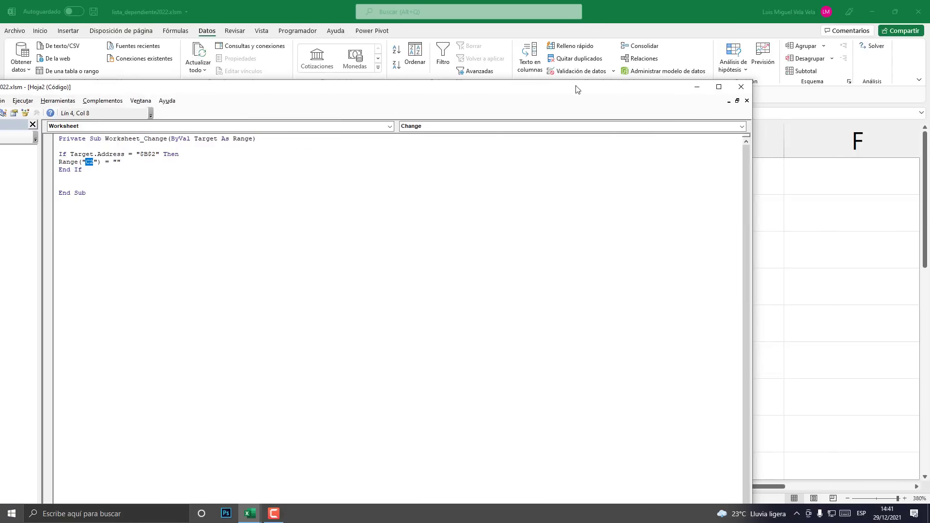
click(740, 87)
- On Hoja1, type 'El Salvador' in B6 below Argentina in the Paises table
click(63, 486)
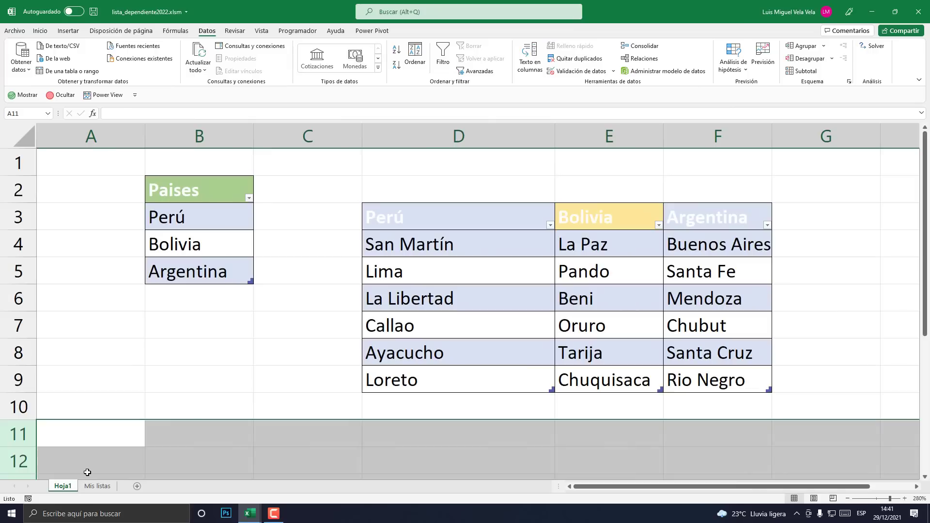
click(300, 309)
click(193, 273)
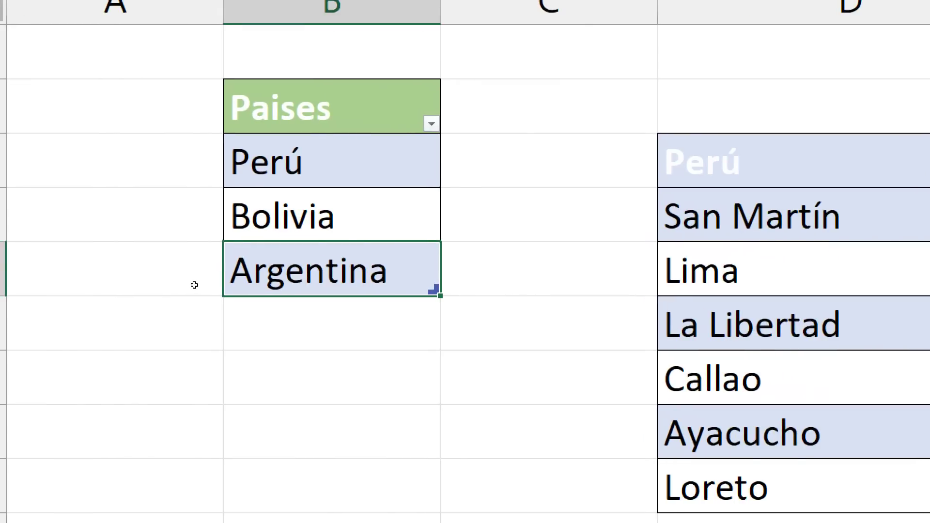
key(Down)
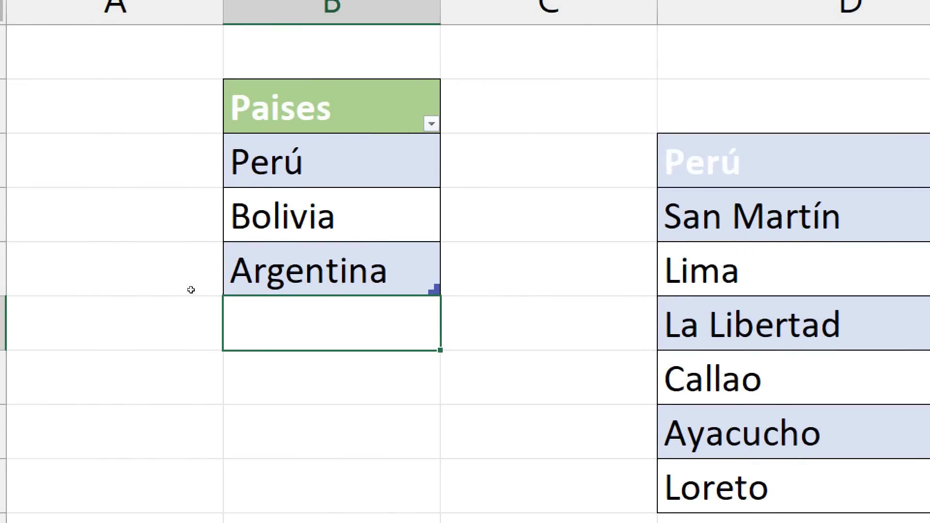
text(Sa)
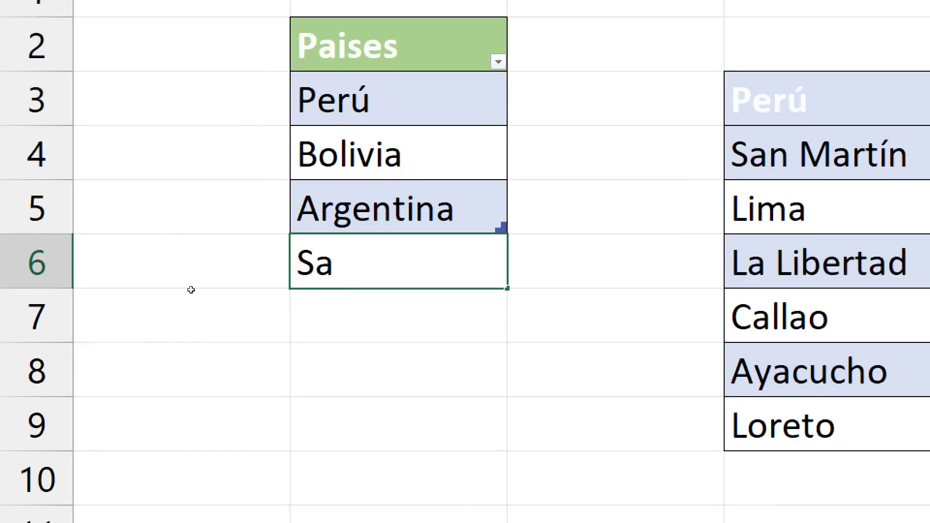
key(BackSpace)
key(BackSpace)
text(El Salvador)
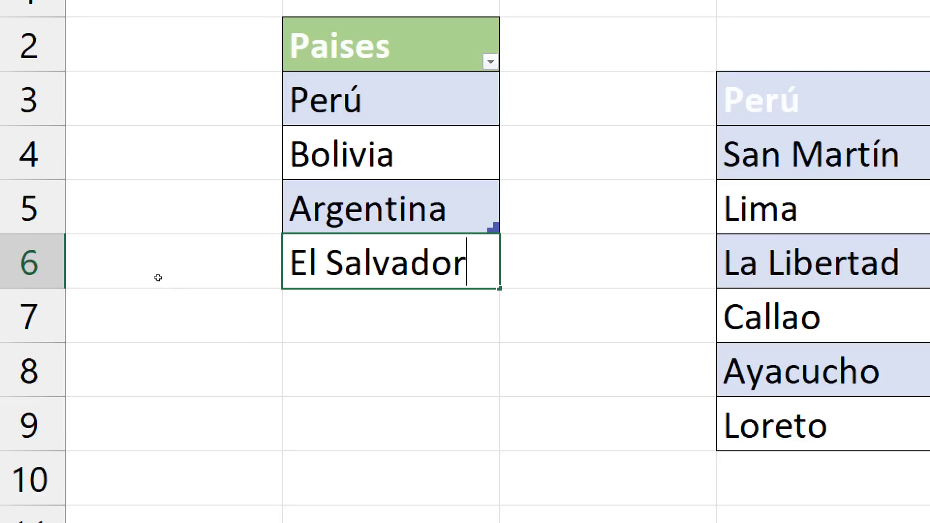
- Replace the space with an underscore so B6 reads El_Salvador, and commit it
drag(170, 297, 163, 300)
click(170, 301)
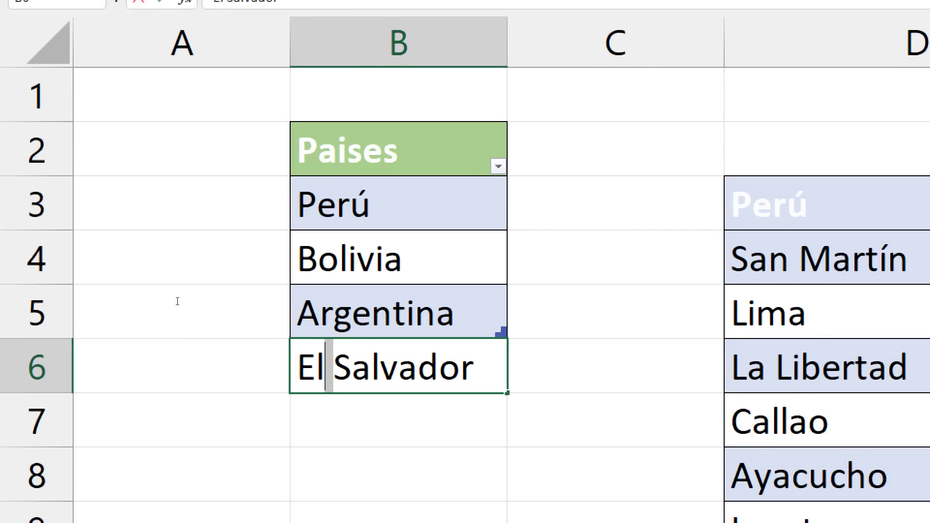
text(_)
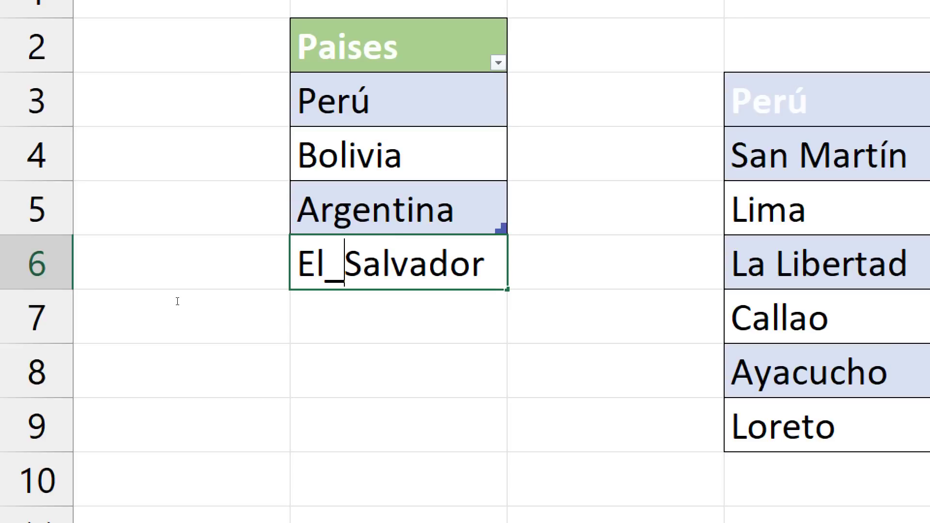
key(shift+Left)
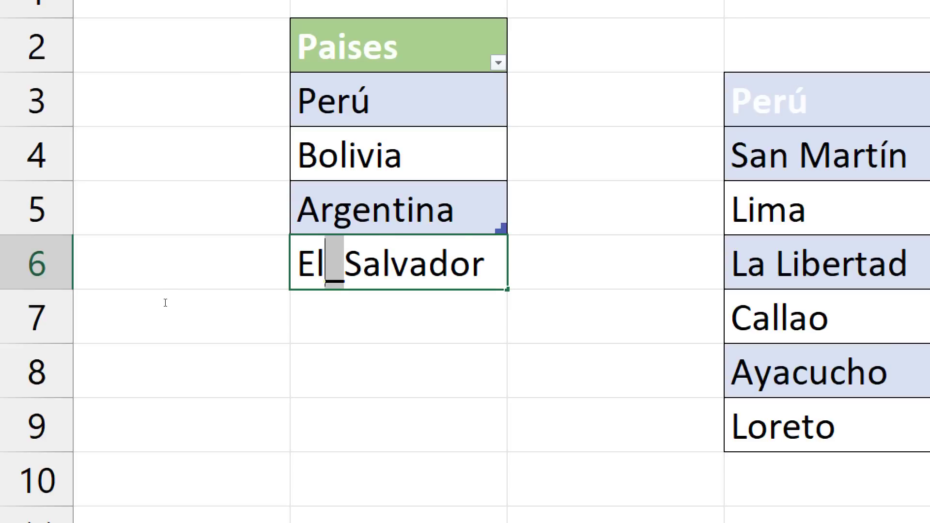
key(Right)
key(shift+Left)
key(Right)
key(Right)
drag(324, 264, 345, 264)
click(391, 264)
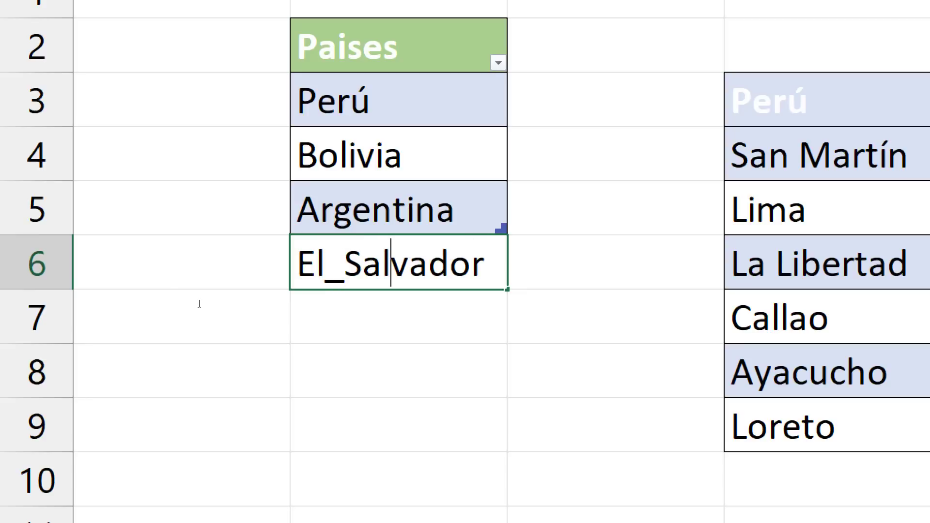
key(Return)
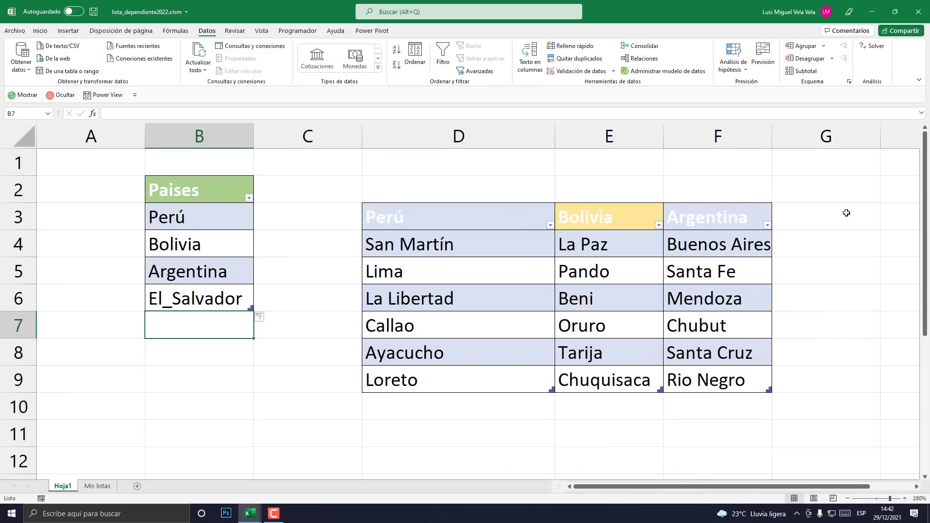
- Enter El_Salvador in G3, then undo the table's automatic expansion and the entry
click(812, 218)
text(E)
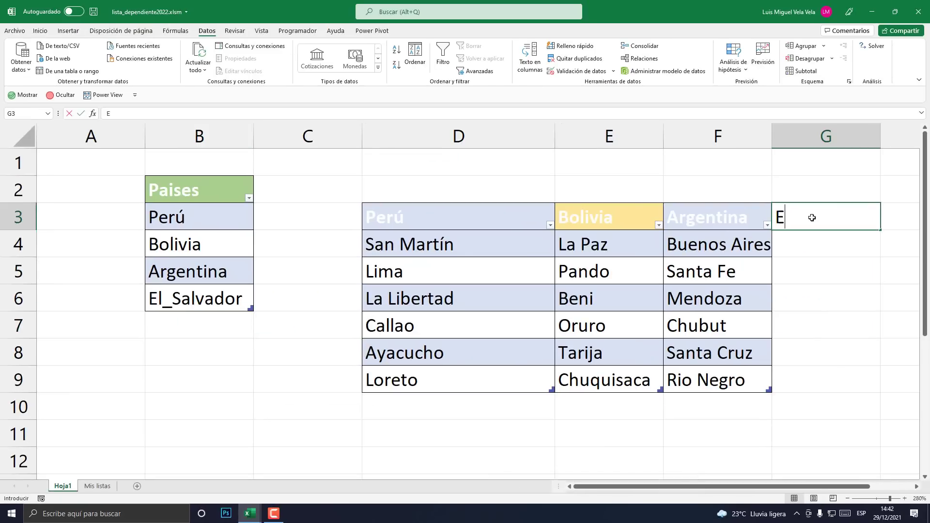
text(l_Salvador)
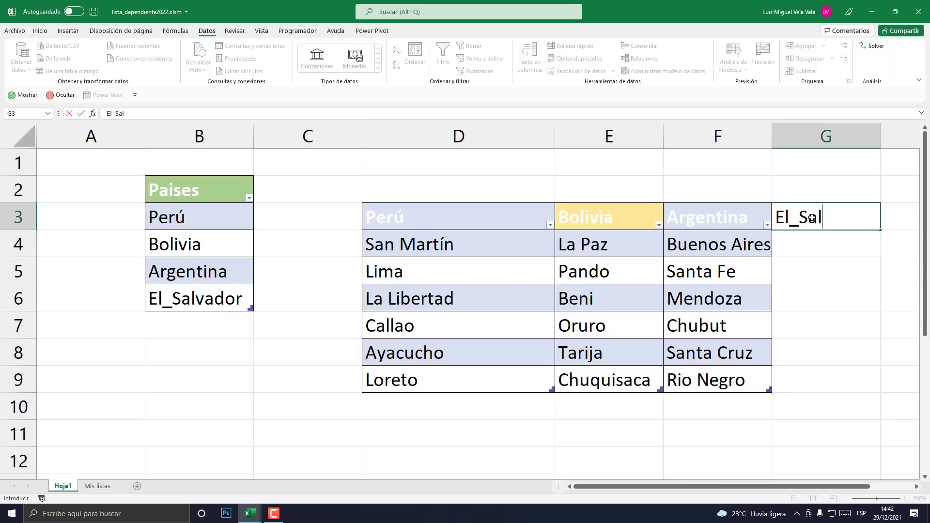
key(Return)
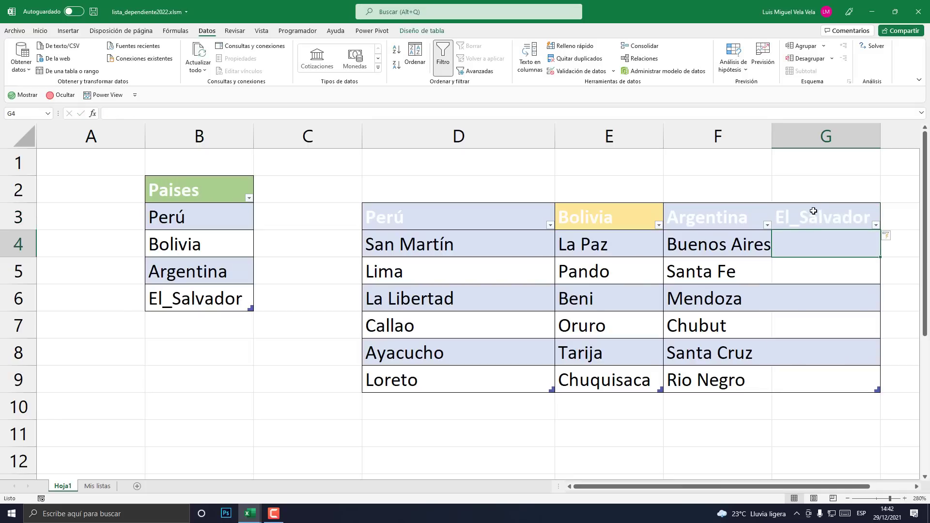
key(ctrl+z)
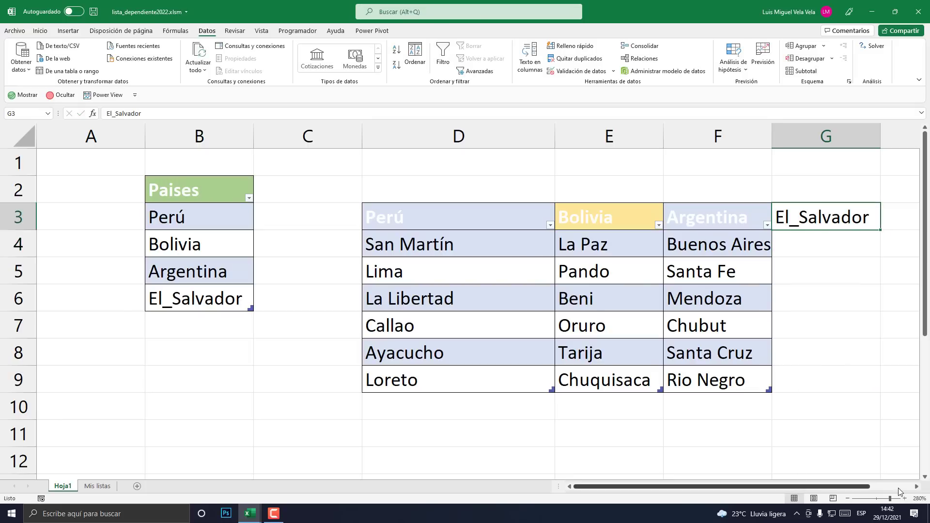
click(916, 487)
click(916, 487)
click(627, 235)
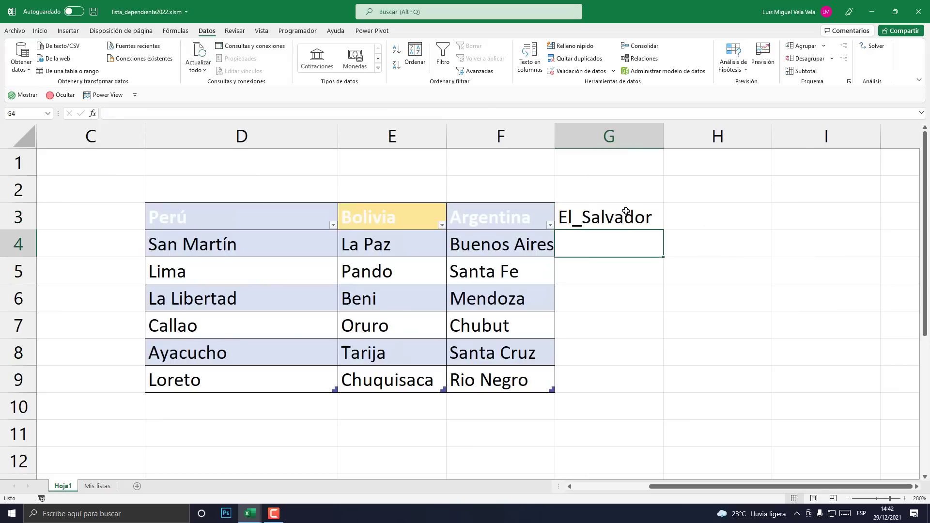
key(ctrl+z)
- Enter the El_Salvador header in H3 instead
click(688, 209)
text(El)
key(Menu)
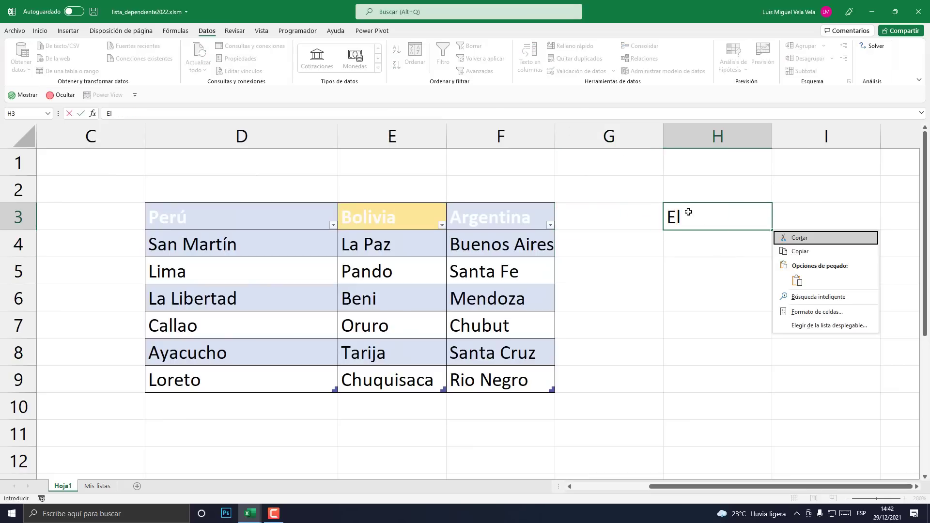
key(Escape)
text(_Salvador)
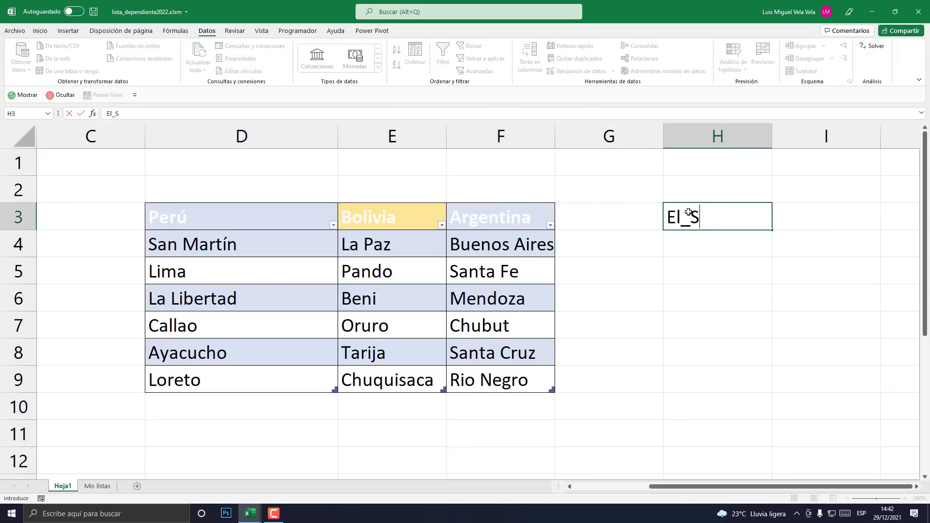
key(Return)
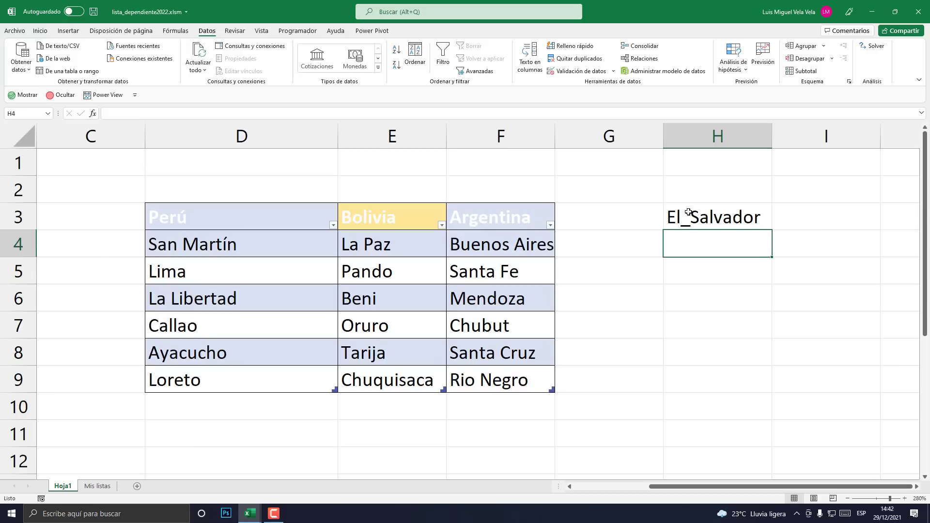
- Fill H4:H7 with the placeholder values 1, 2, 3, 4 and select H3:H7
text(1)
key(Return)
text(2)
key(Return)
text(3)
key(Return)
text(4)
key(Return)
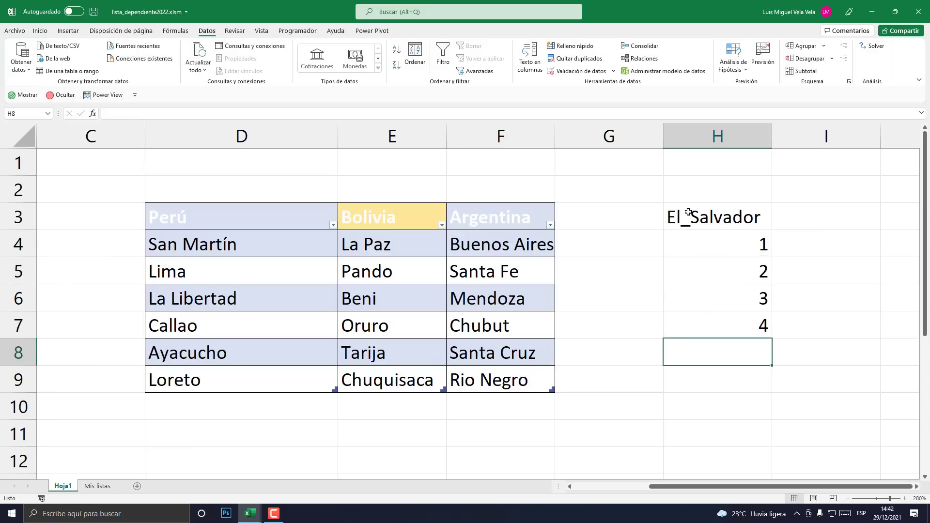
drag(688, 212, 712, 320)
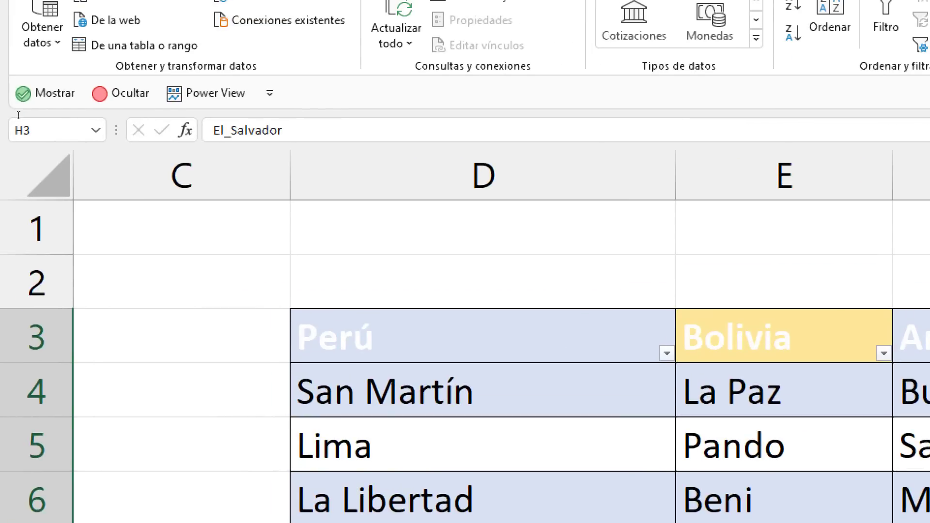
- Name the selected H3:H7 range El_Salvador in the Name Box and verify the selection
click(18, 116)
text(El_S)
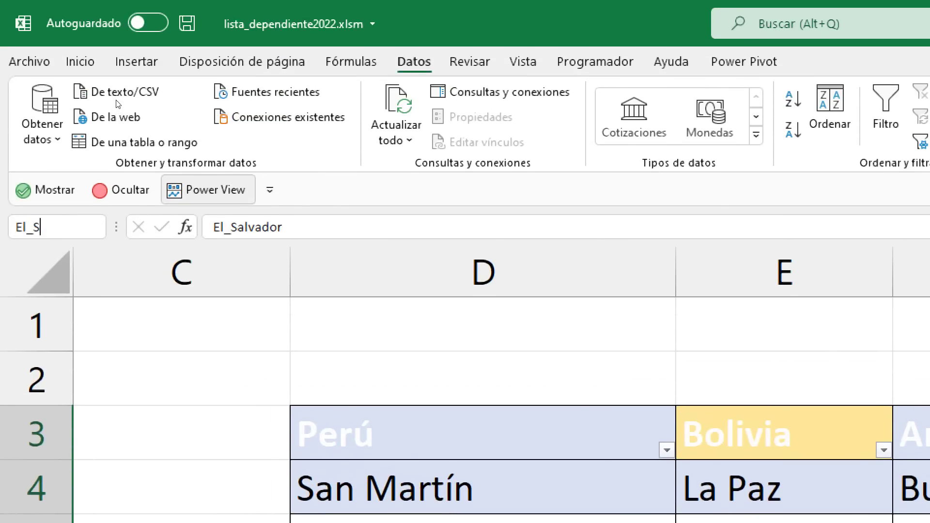
text(alvador)
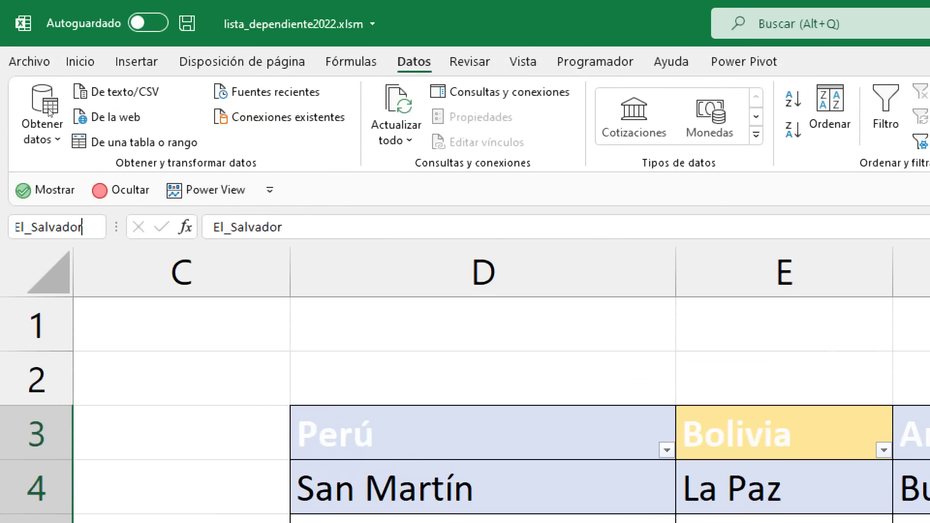
key(Return)
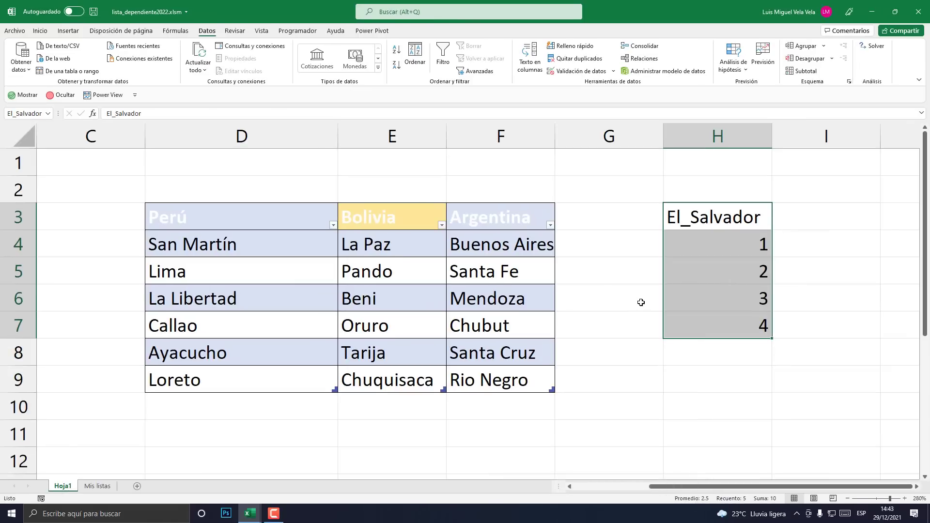
click(644, 291)
drag(716, 216, 744, 319)
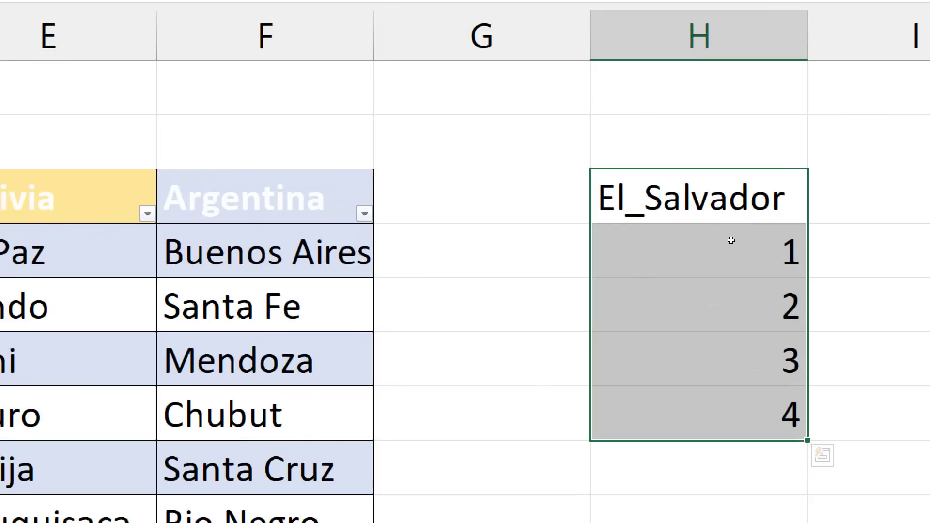
click(736, 254)
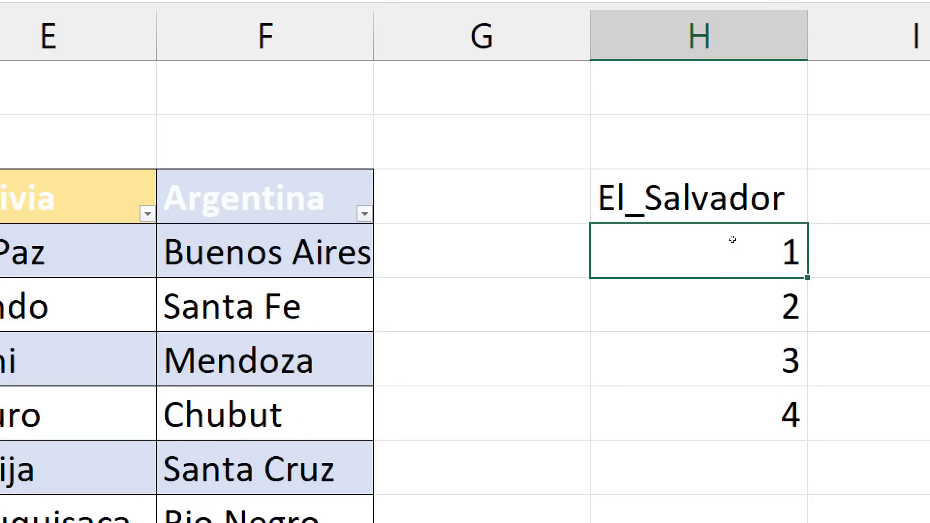
key(ctrl+shift+Down)
click(734, 264)
key(ctrl+shift+Down)
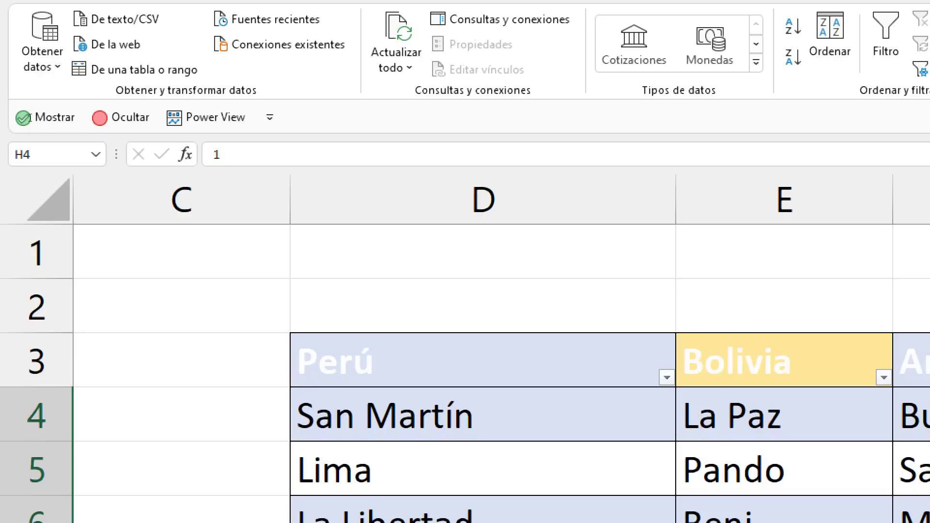
click(28, 154)
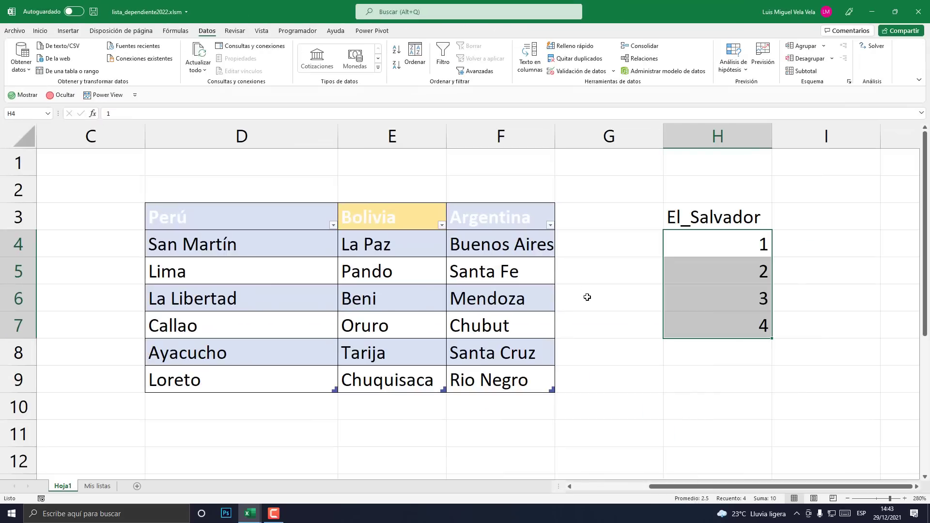
click(618, 281)
- Convert H3:H7 into a table with headers via Insertar > Tabla
click(713, 228)
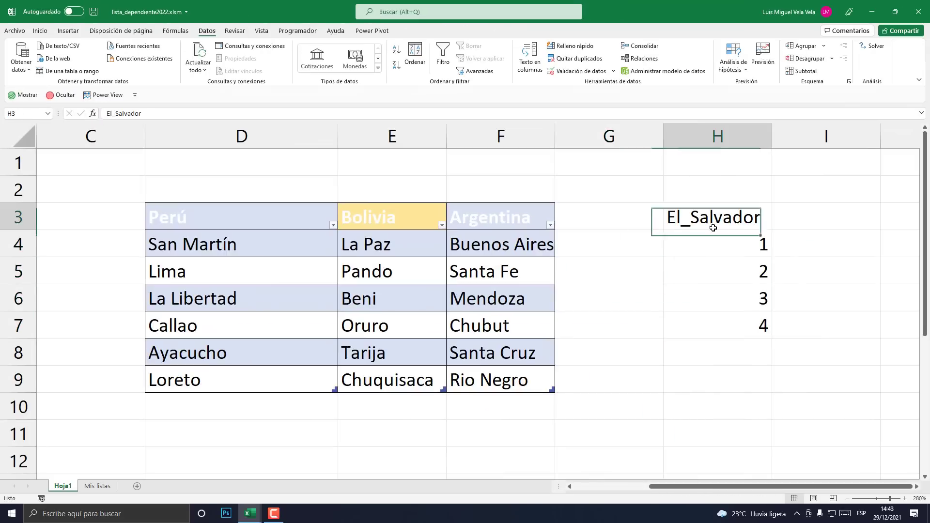
drag(714, 228, 717, 318)
drag(741, 211, 739, 331)
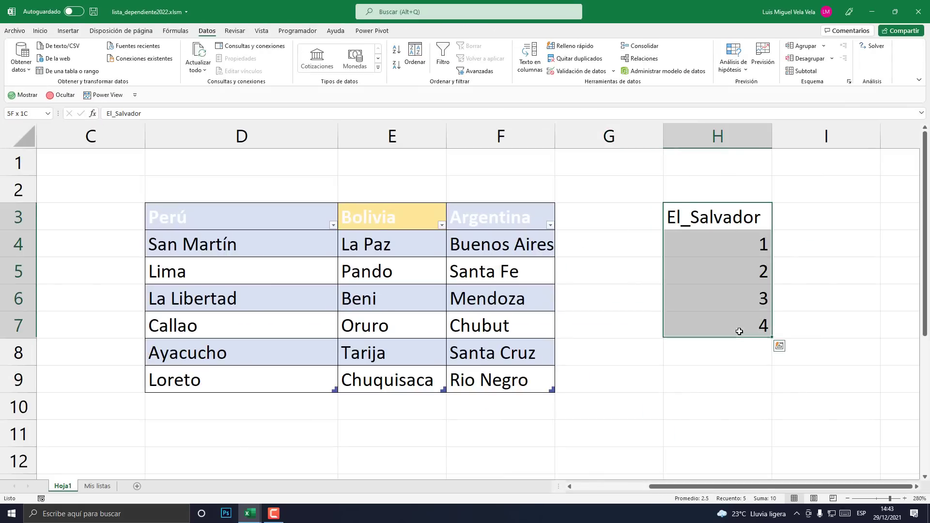
click(66, 31)
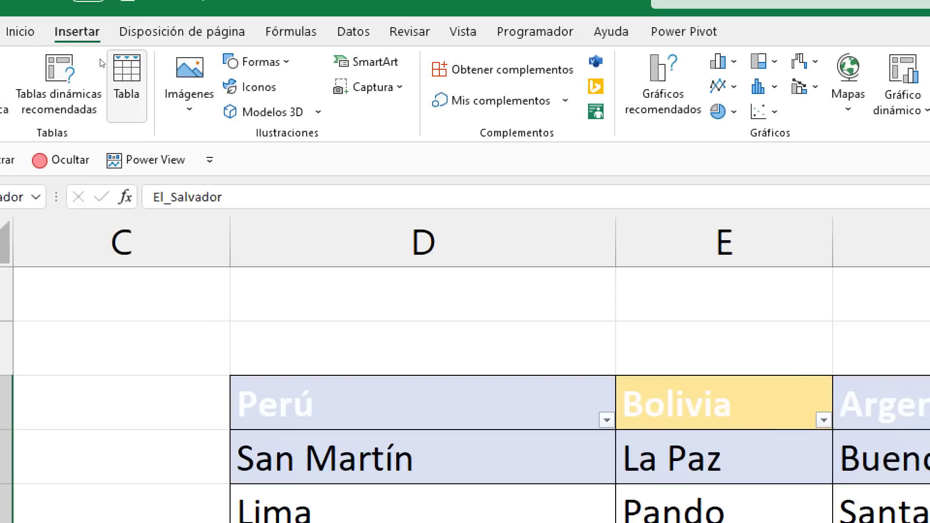
click(93, 55)
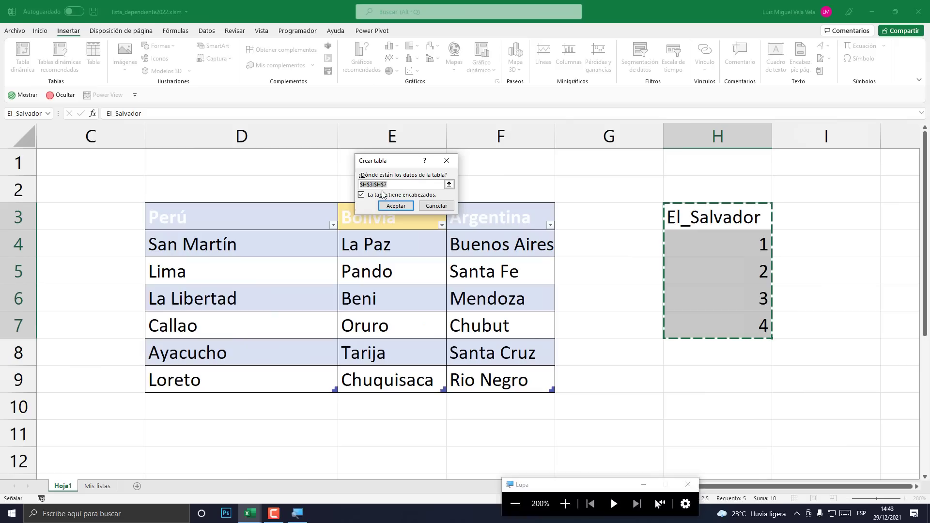
click(396, 206)
click(676, 359)
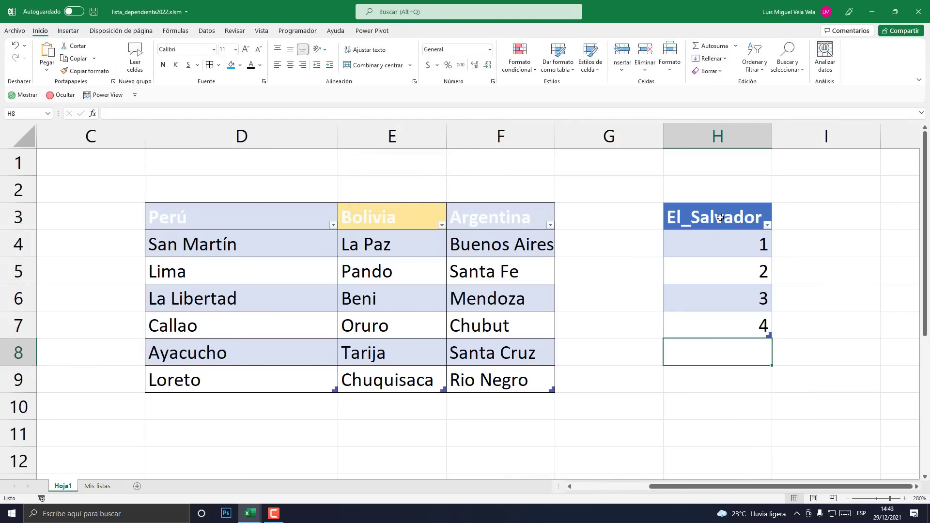
drag(720, 217, 729, 315)
click(717, 406)
- On the Mis listas sheet, choose El_Salvador as the country in B2
click(97, 486)
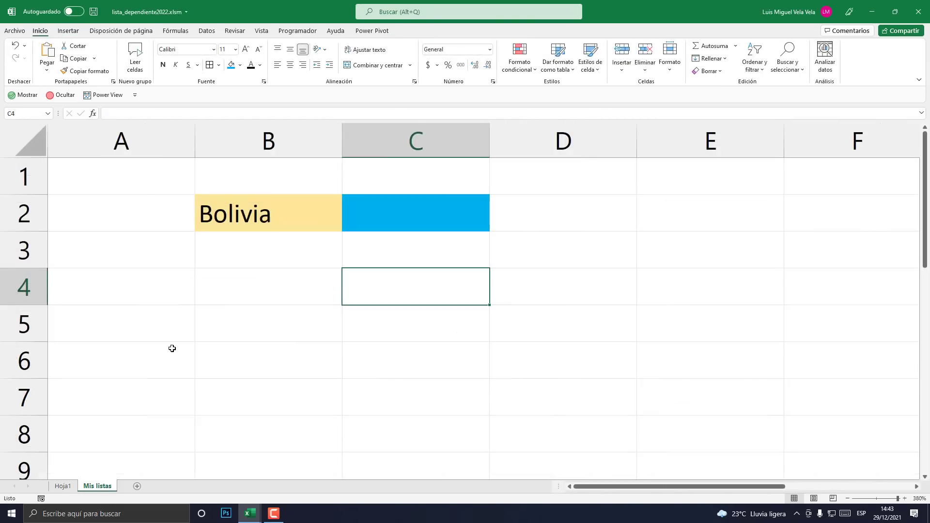
click(240, 225)
click(346, 227)
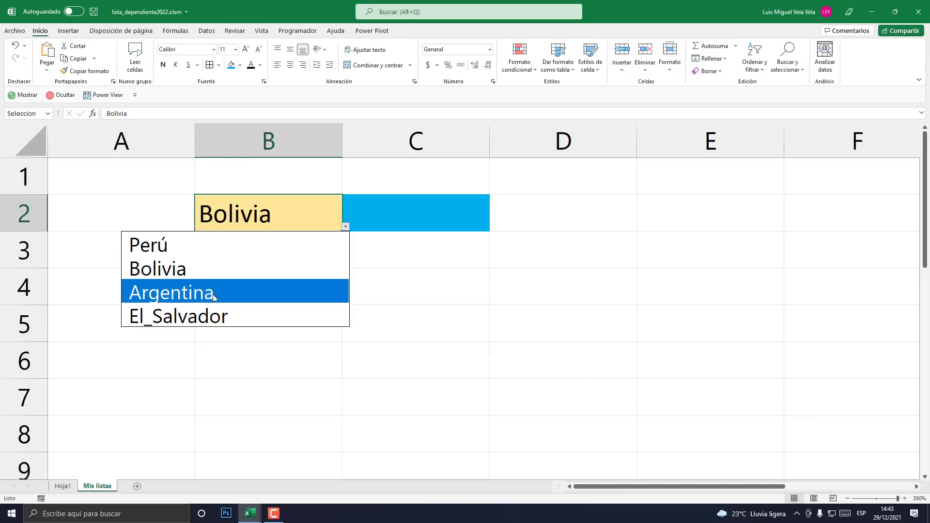
click(232, 307)
- Check that C2's dropdown offers provinces 1–4, then return to Hoja1
click(483, 216)
click(493, 224)
click(487, 223)
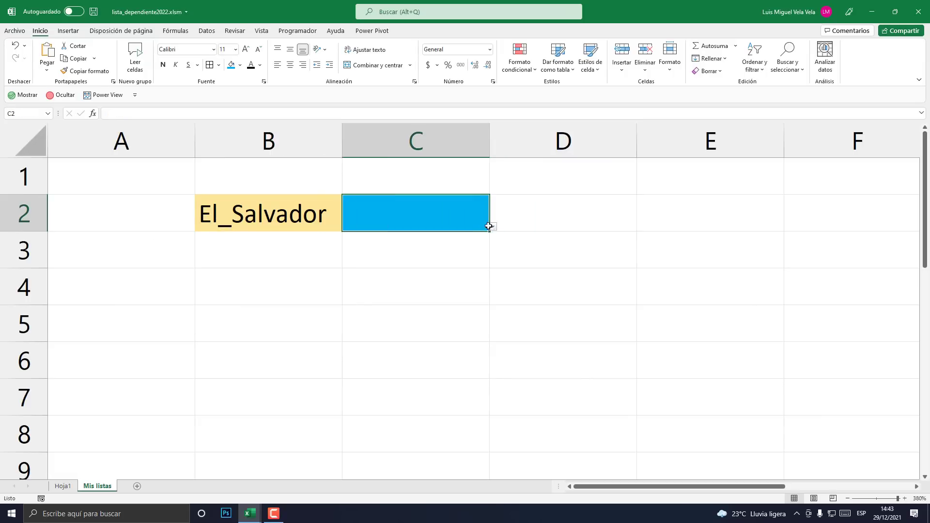
click(493, 227)
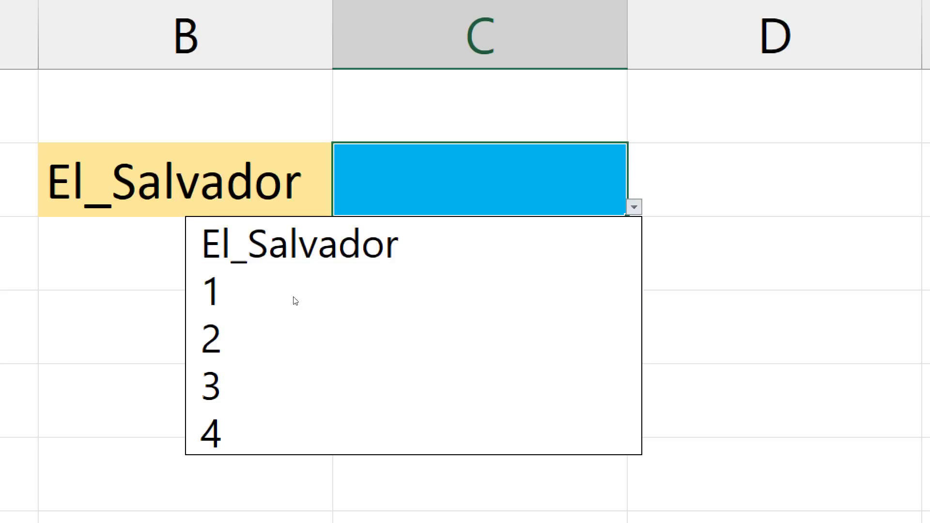
key(super+Escape)
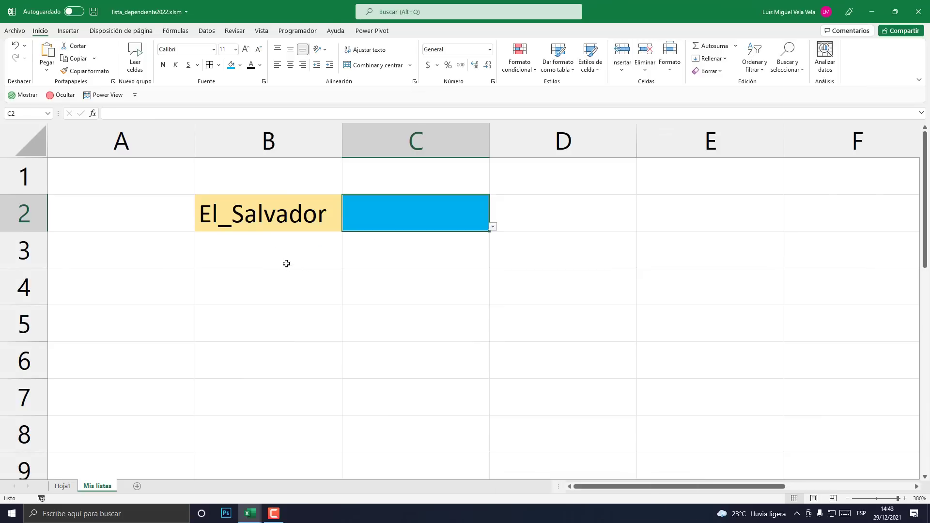
click(233, 211)
click(63, 486)
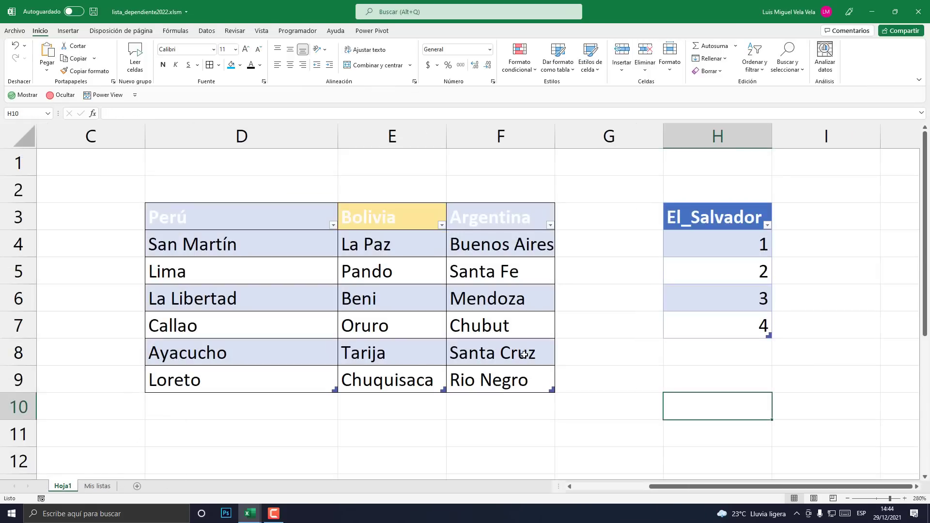
click(97, 486)
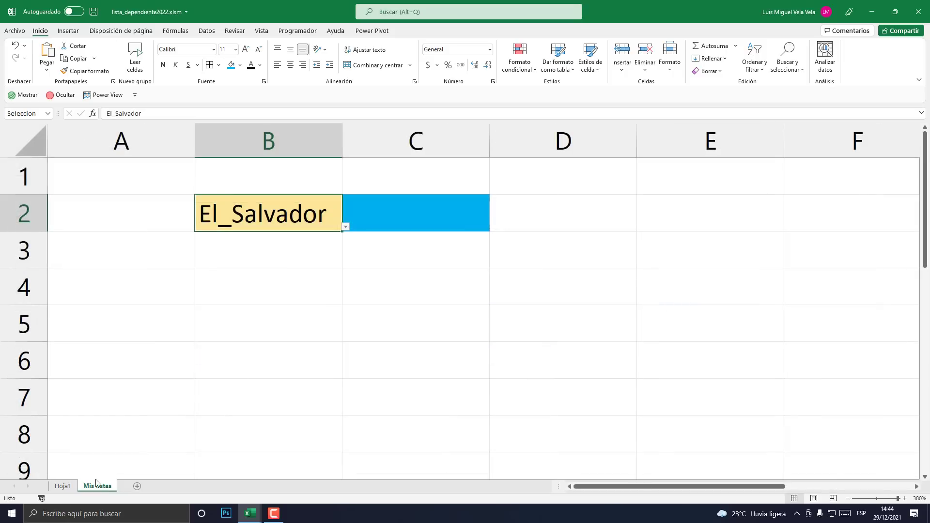
click(63, 486)
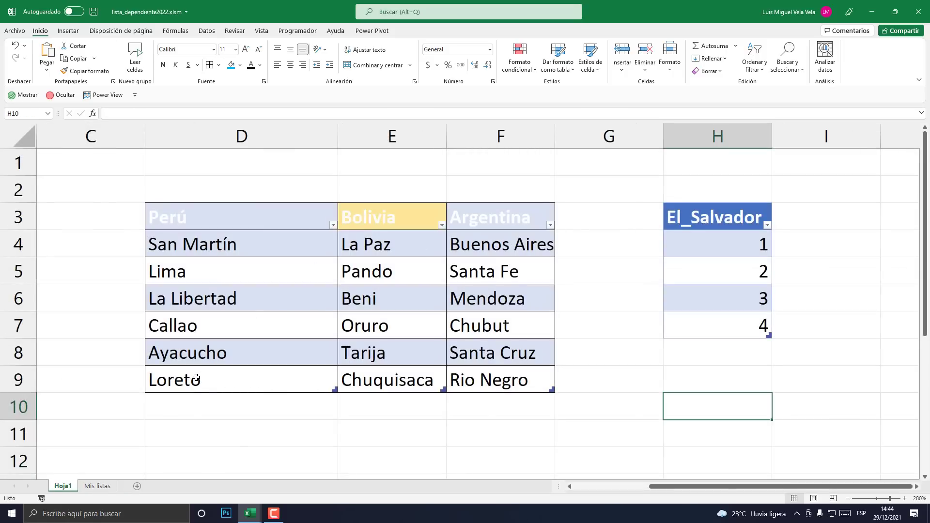
scroll(316, 317, down, 2)
scroll(316, 316, up, 2)
double_click(716, 218)
drag(708, 491, 631, 491)
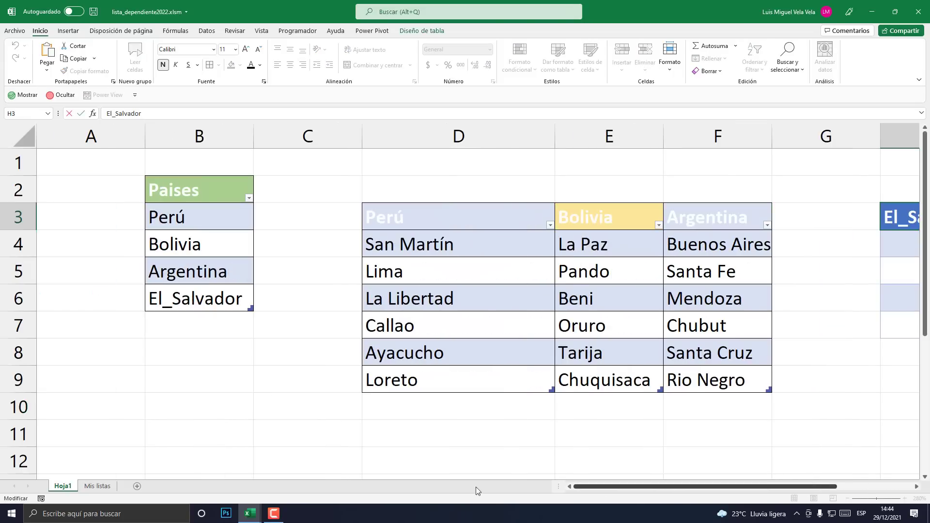
text(-)
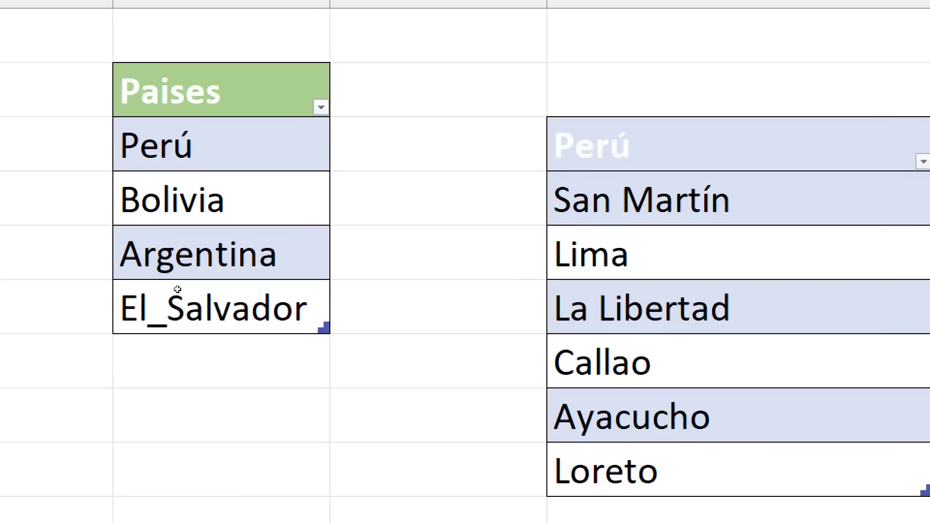
double_click(178, 290)
drag(173, 301, 164, 301)
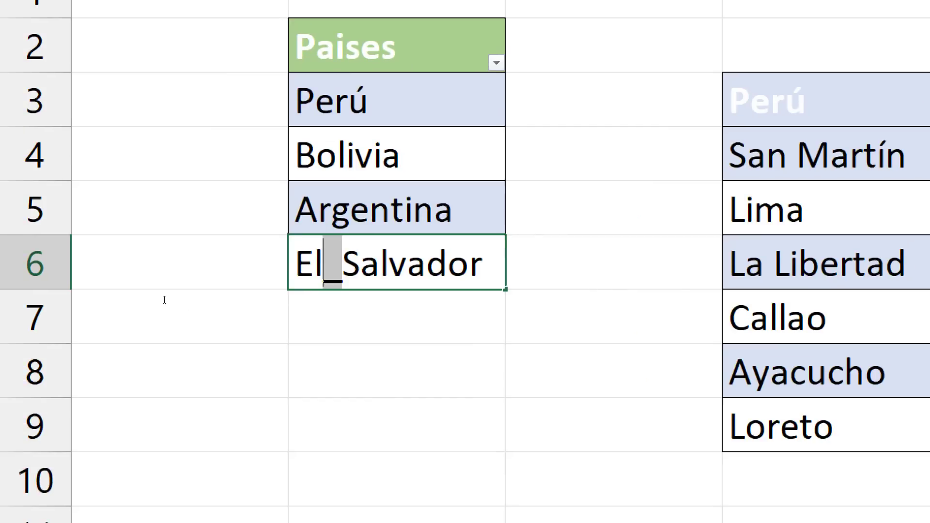
click(189, 301)
key(super+Escape)
key(Escape)
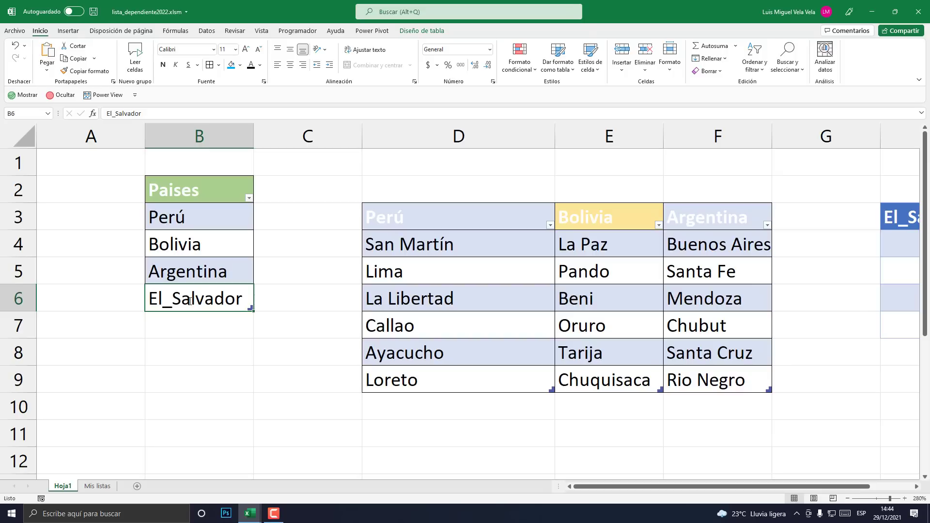
click(274, 514)
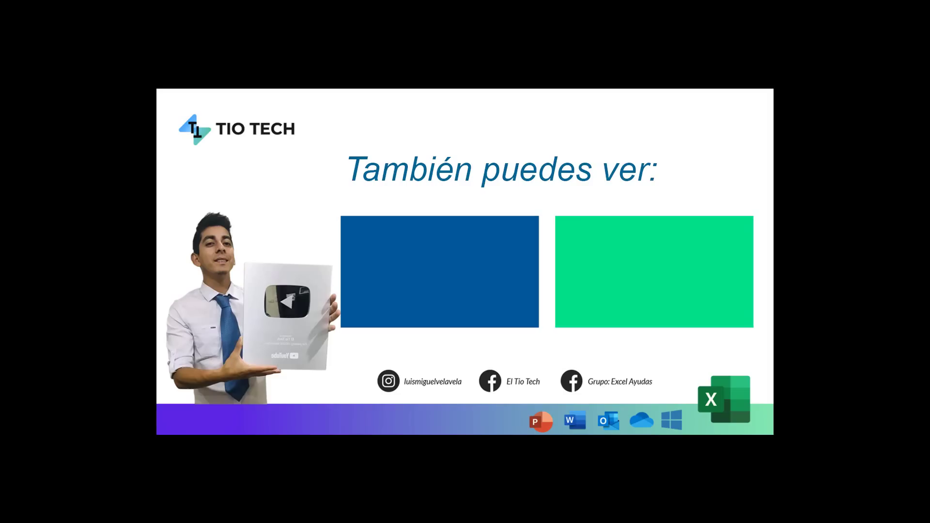